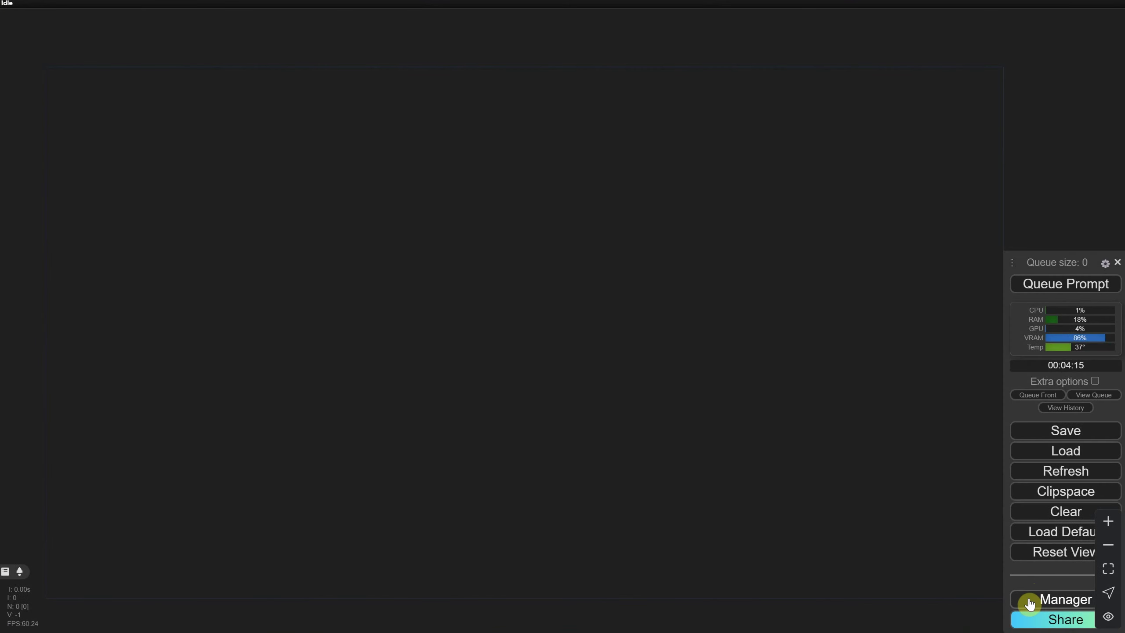
# Step: Run Update All in the Manager for ComfyUI and extensions, which are already up to date
pyautogui.click(1029, 603)
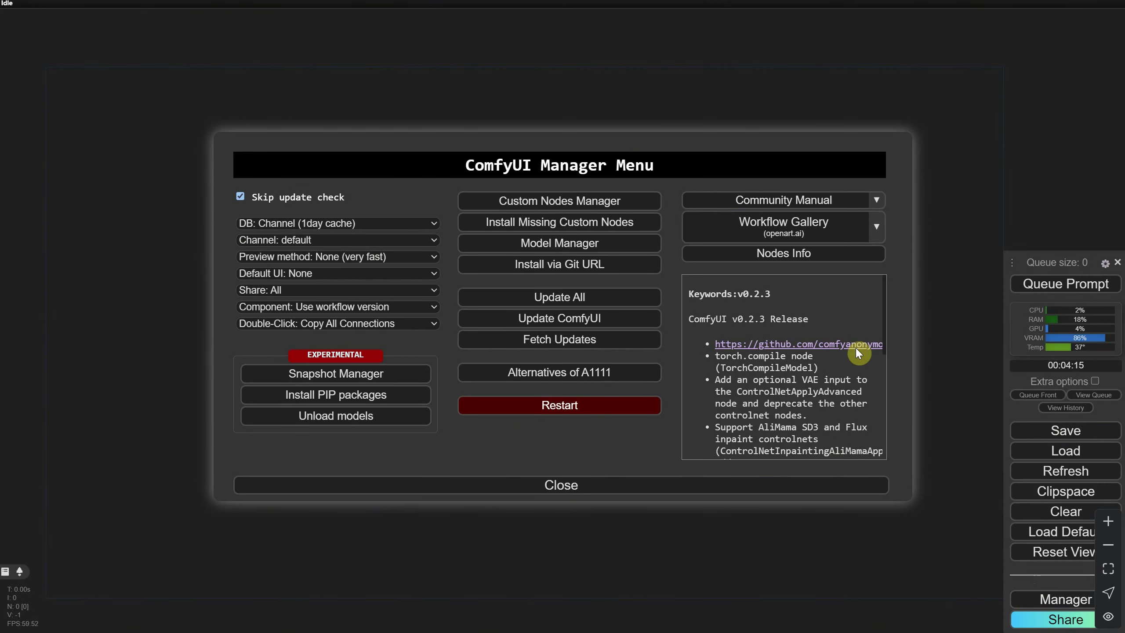
pyautogui.click(550, 298)
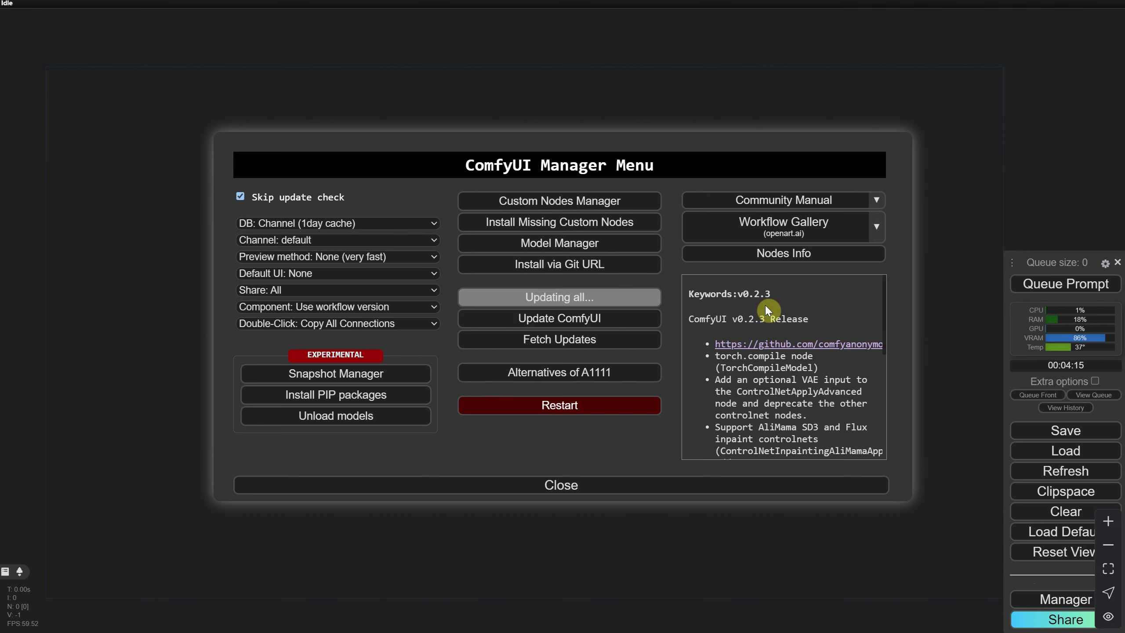
pyautogui.scroll(-3, 811, 370)
pyautogui.scroll(3, 815, 361)
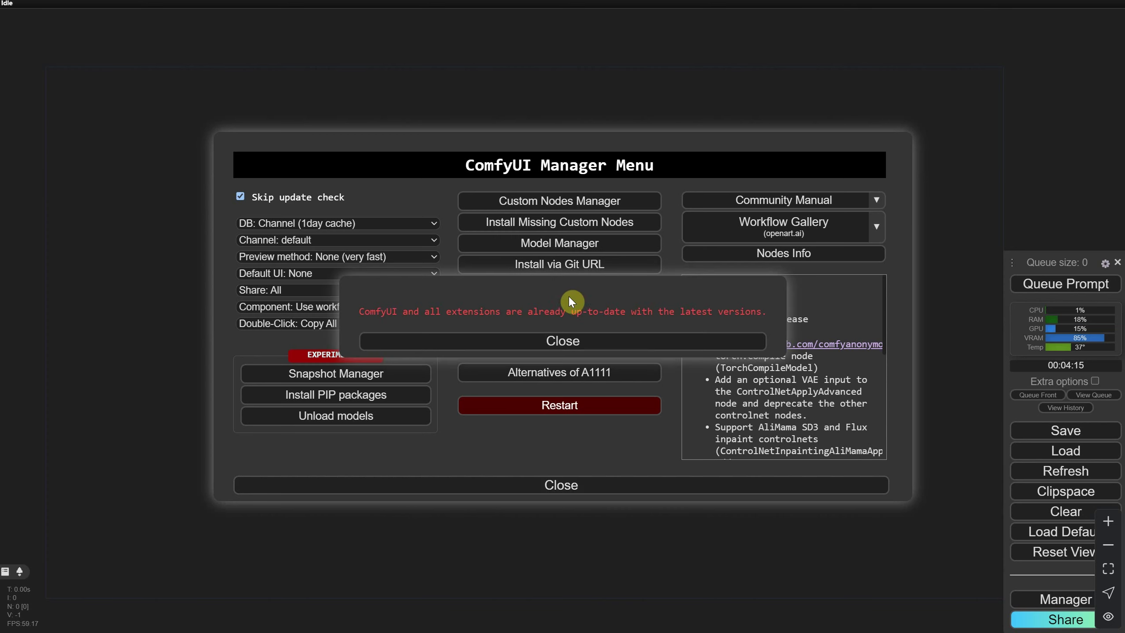
pyautogui.click(610, 346)
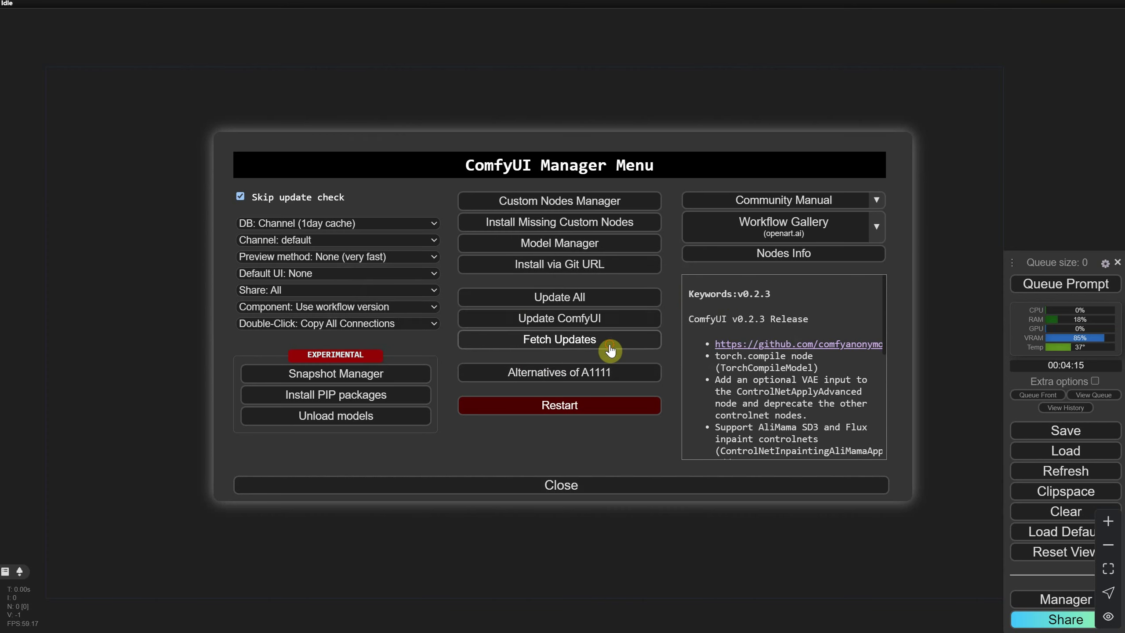
pyautogui.click(562, 487)
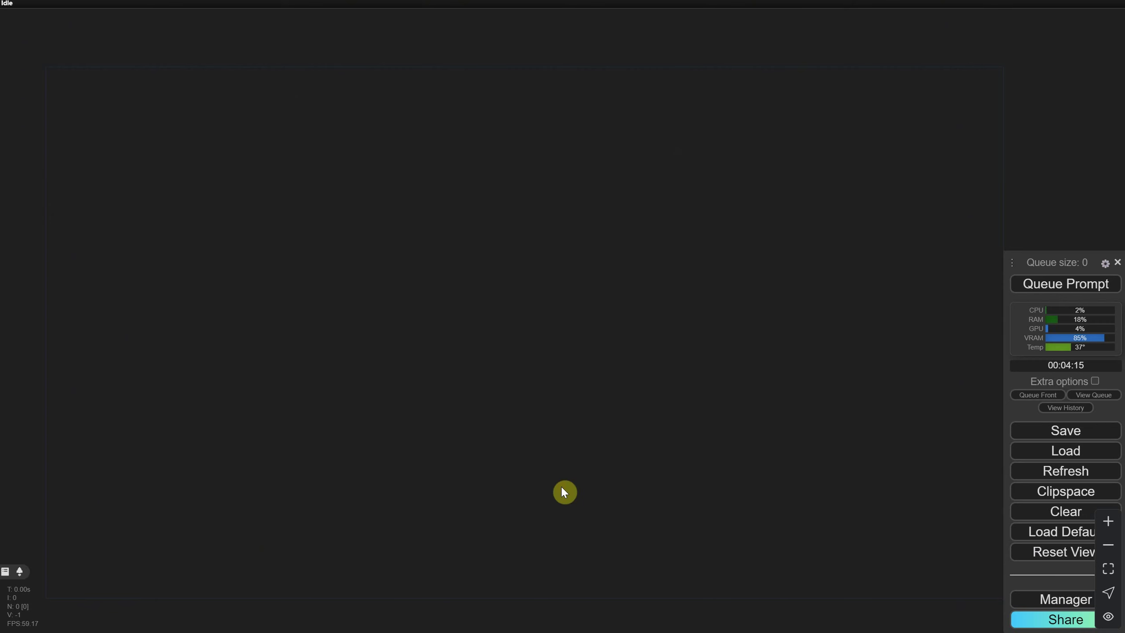
# Step: Set the 'Use new menu' setting to Top in Settings
pyautogui.click(1105, 264)
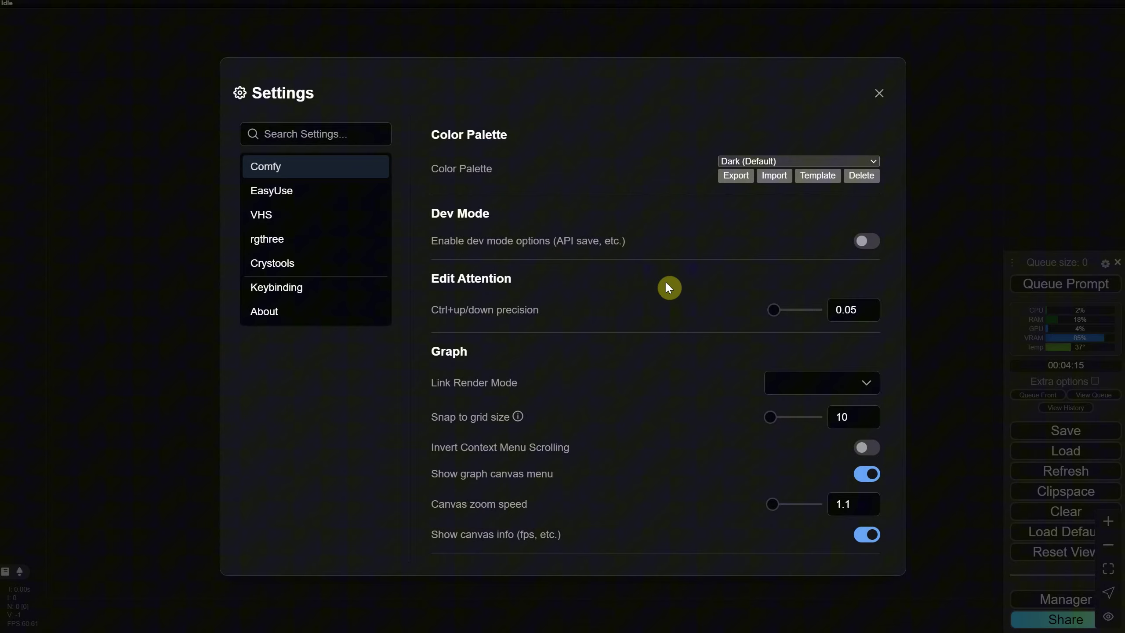
pyautogui.scroll(-15, 669, 288)
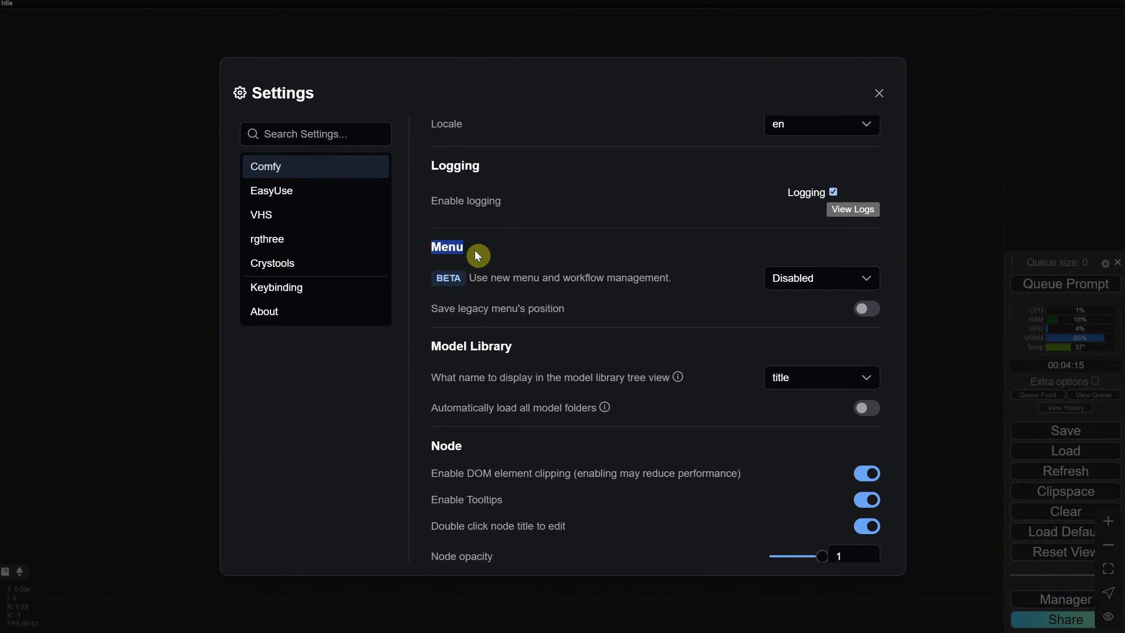
pyautogui.click(786, 281)
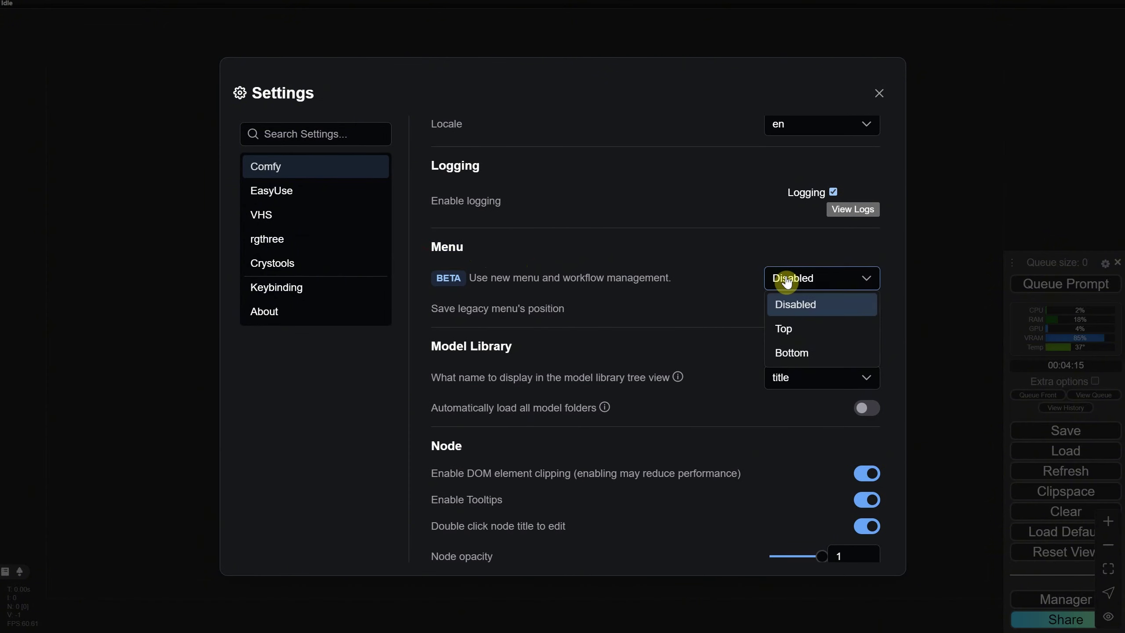
pyautogui.click(782, 330)
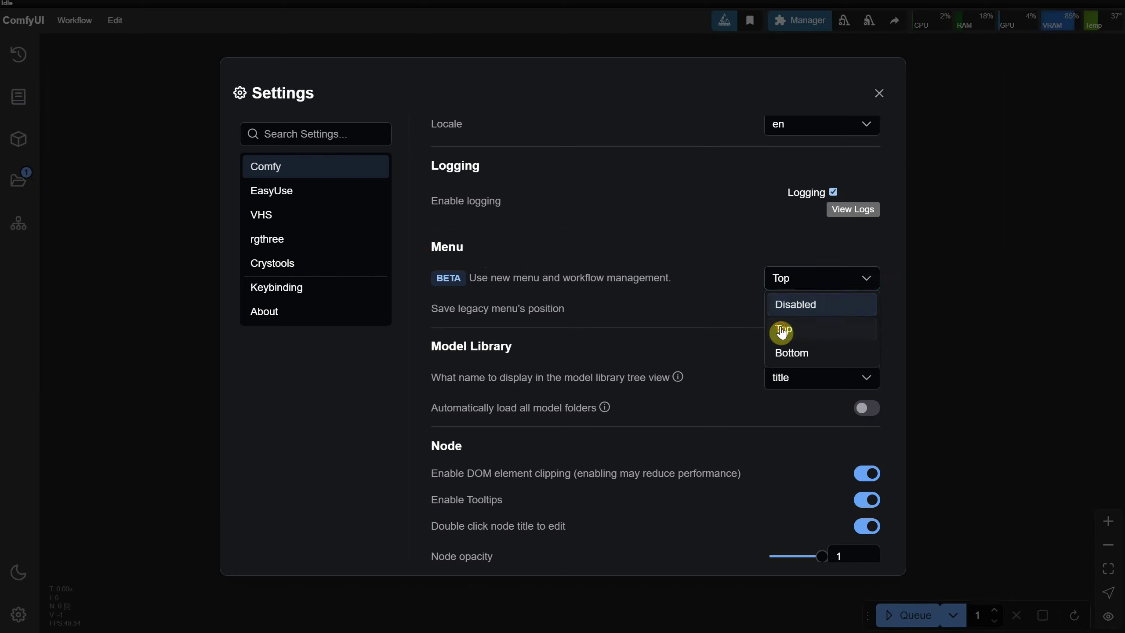
pyautogui.click(881, 95)
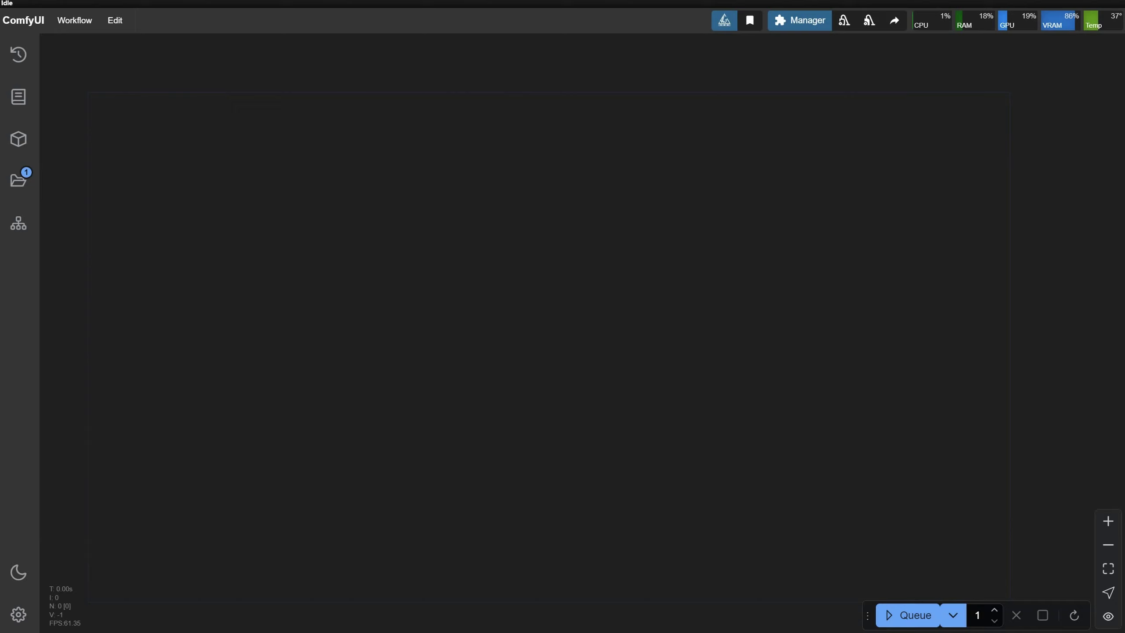
# Step: Load the saved 'EP10 Flux 1 Dev GGUF TXT2IMG Workflow.json' workflow
pyautogui.click(793, 27)
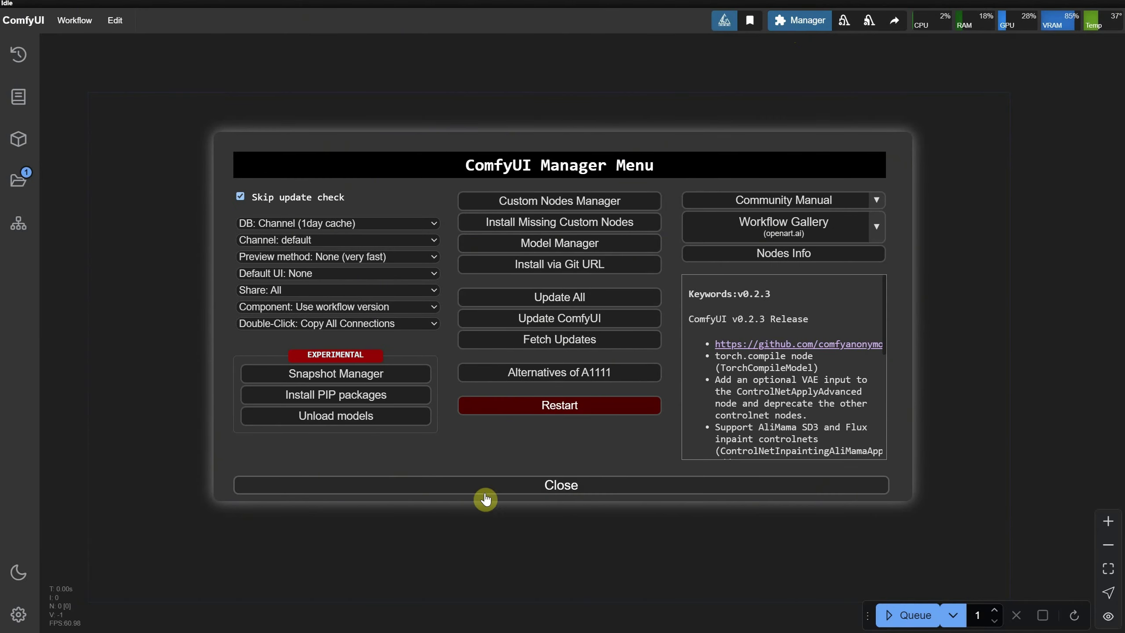
pyautogui.click(574, 489)
pyautogui.moveTo(867, 614)
pyautogui.mouseDown()
pyautogui.moveTo(656, 616)
pyautogui.moveTo(819, 606)
pyautogui.moveTo(830, 617)
pyautogui.moveTo(879, 616)
pyautogui.mouseUp()
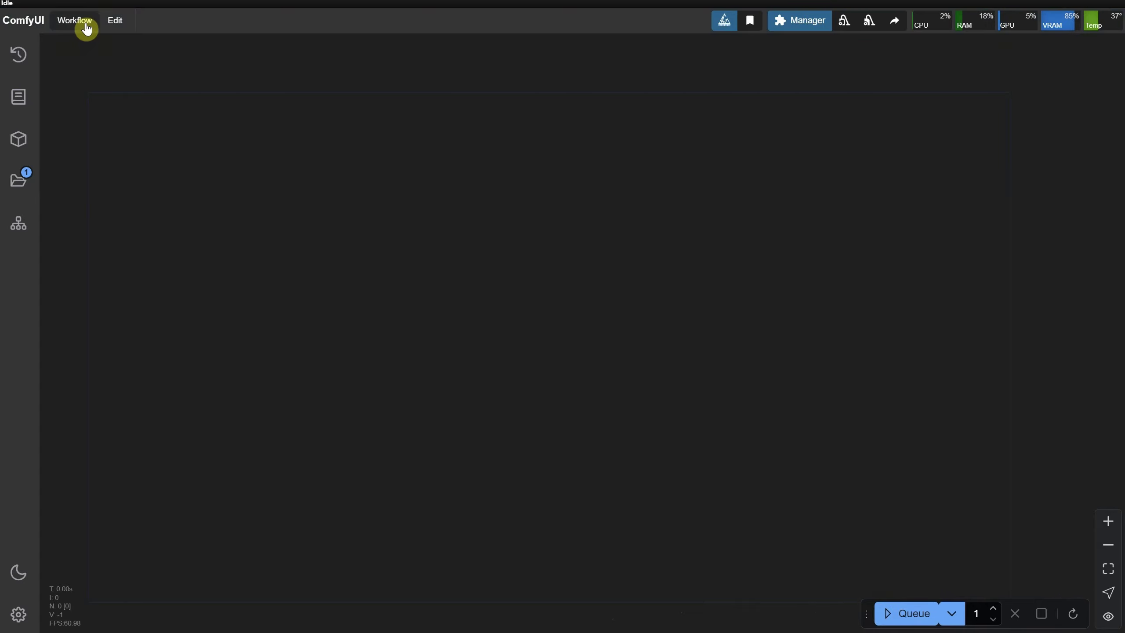
pyautogui.click(87, 28)
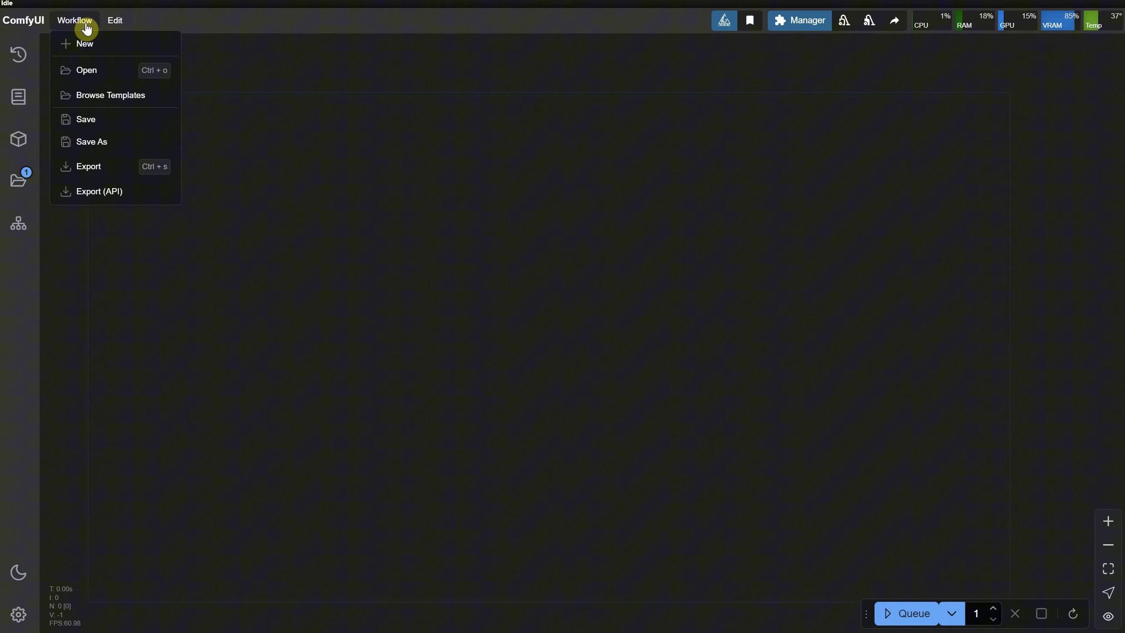
pyautogui.click(117, 27)
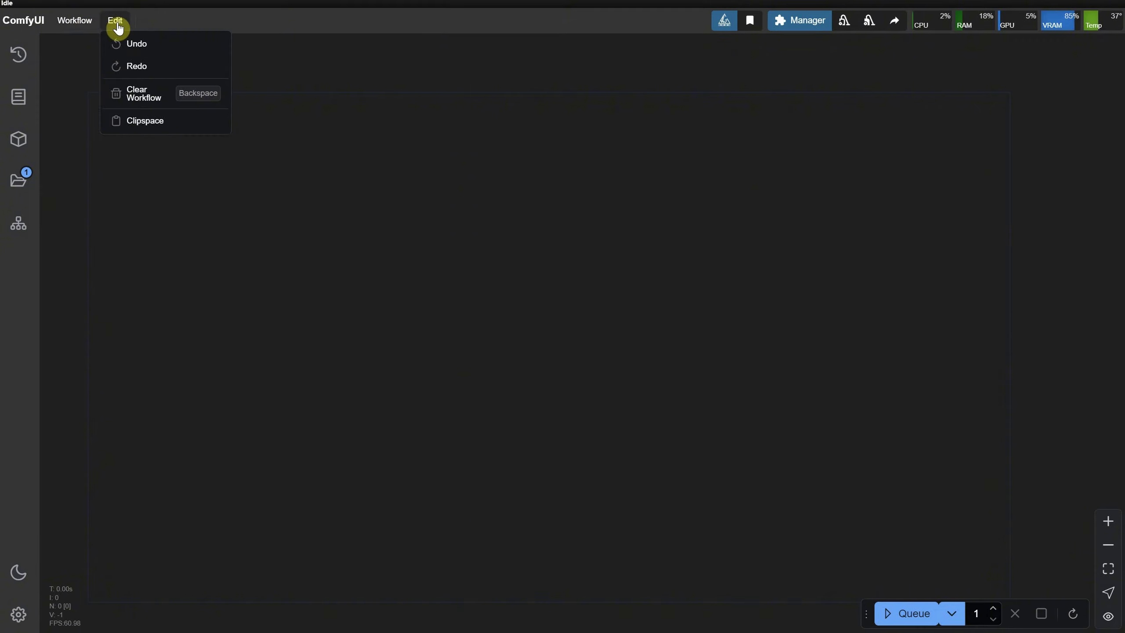
pyautogui.click(87, 27)
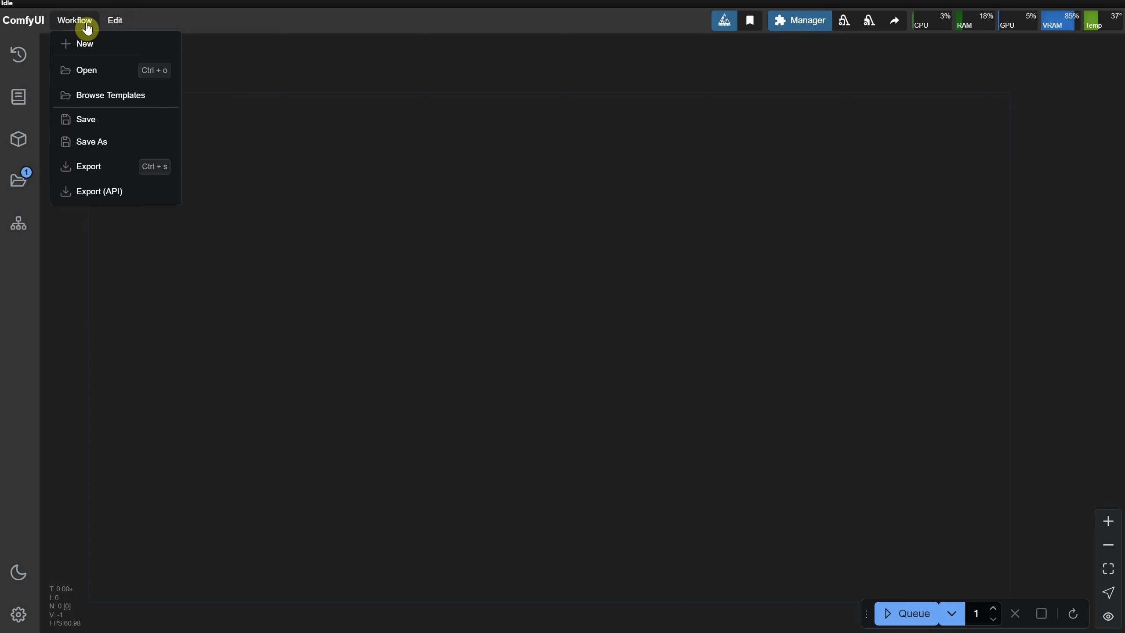
pyautogui.click(90, 70)
pyautogui.click(623, 120)
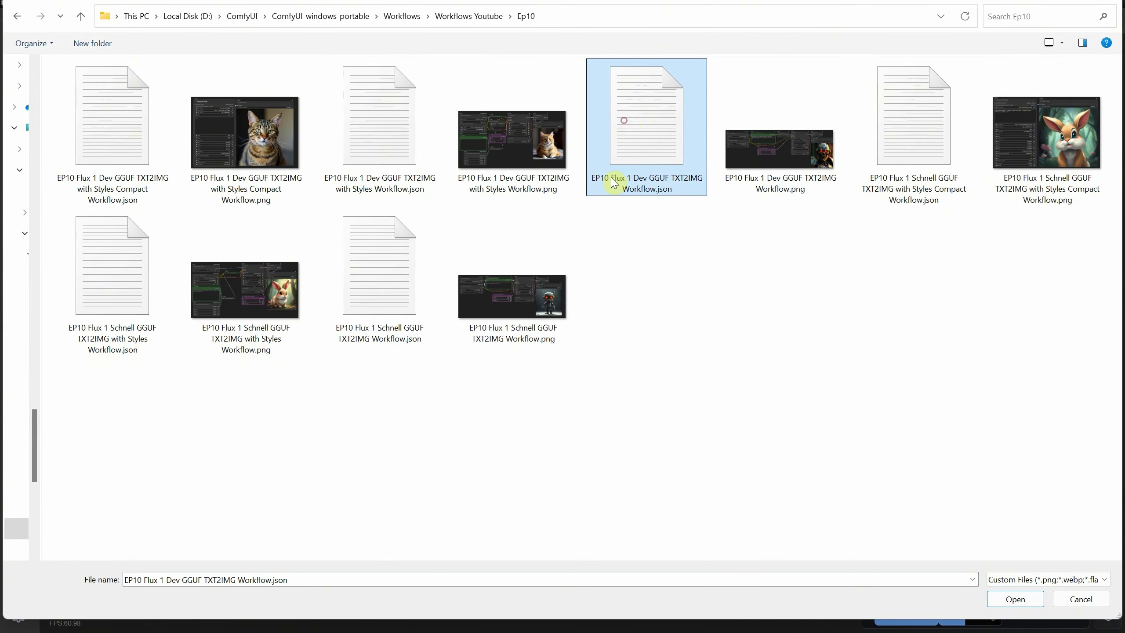
pyautogui.doubleClick(635, 153)
# Step: Zoom and pan across the graph from the loader nodes to KSampler and the outputs
pyautogui.scroll(3, 395, 296)
pyautogui.moveTo(384, 298); pyautogui.dragTo(484, 392)
pyautogui.scroll(5, 206, 276)
pyautogui.moveTo(205, 276); pyautogui.dragTo(394, 429)
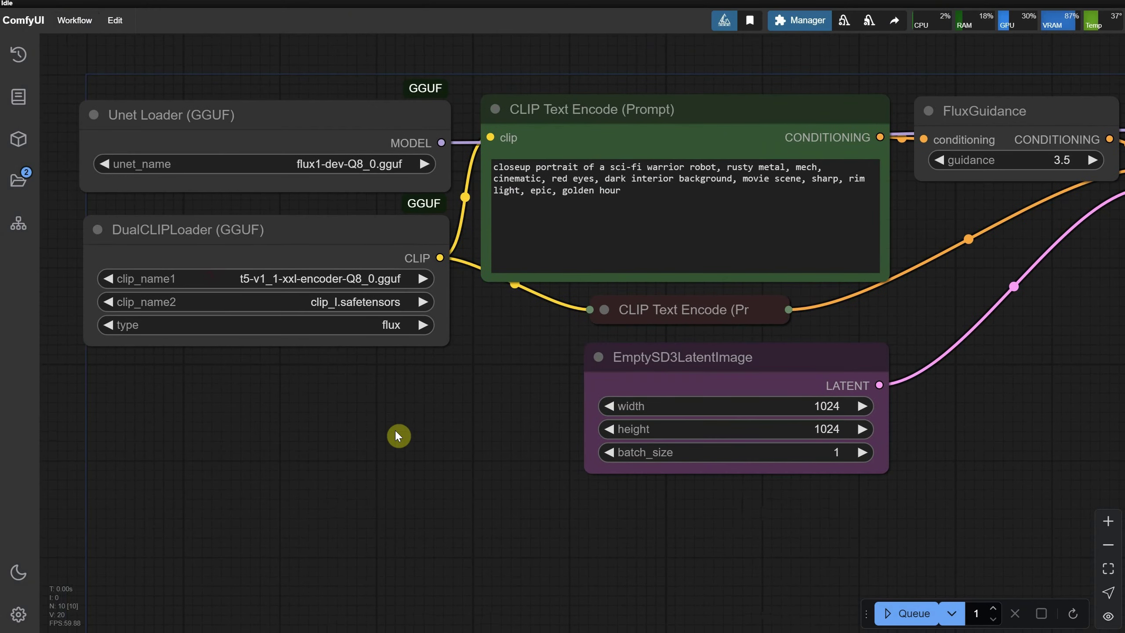
pyautogui.scroll(-6, 456, 465)
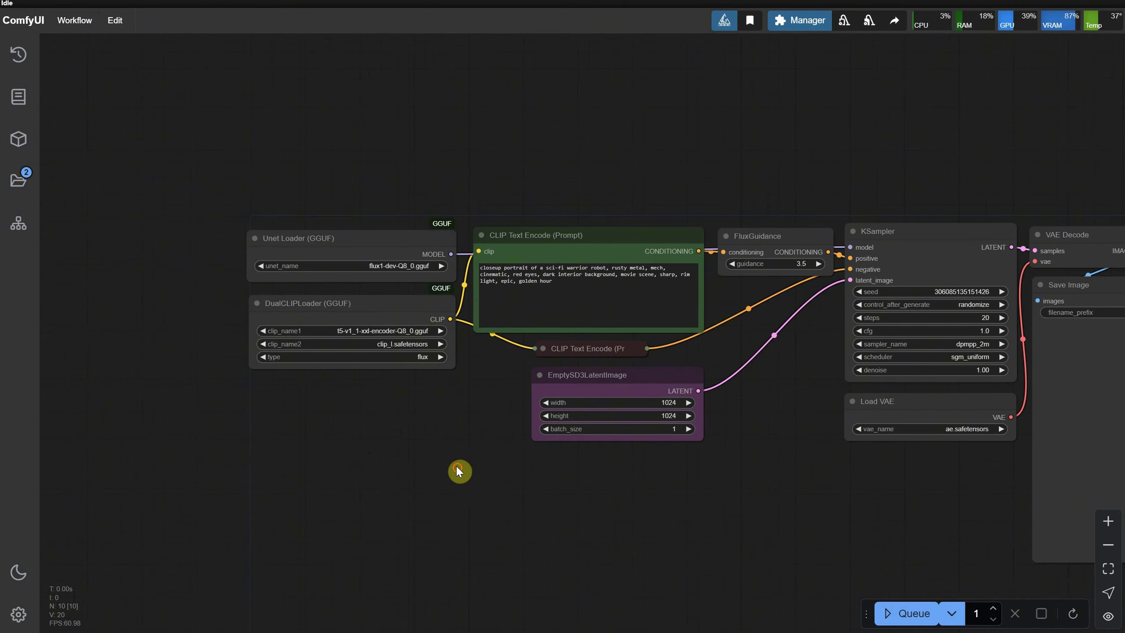
pyautogui.moveTo(459, 470); pyautogui.dragTo(295, 319)
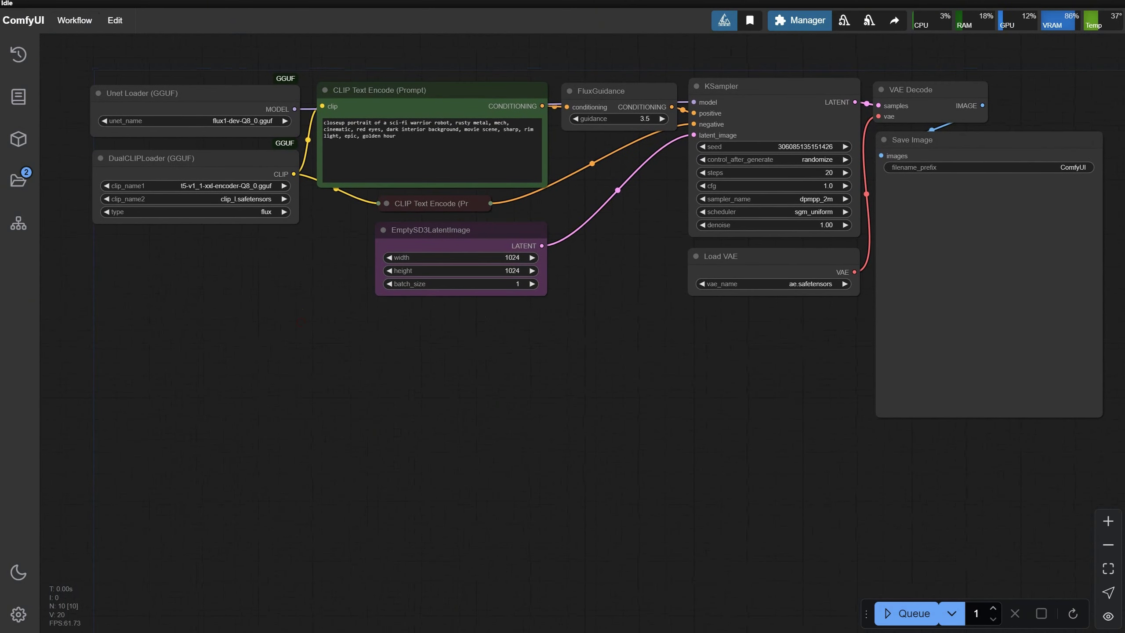
# Step: Queue a Flux generation and cancel it mid-run, then zoom in, out and reset the view
pyautogui.click(896, 615)
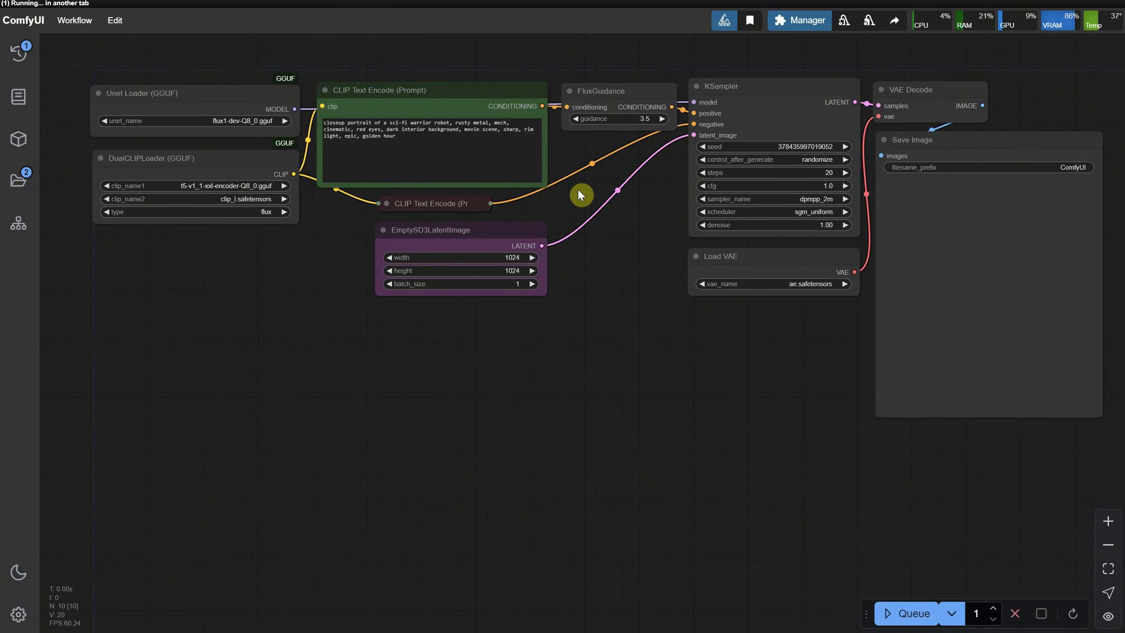
pyautogui.click(1019, 615)
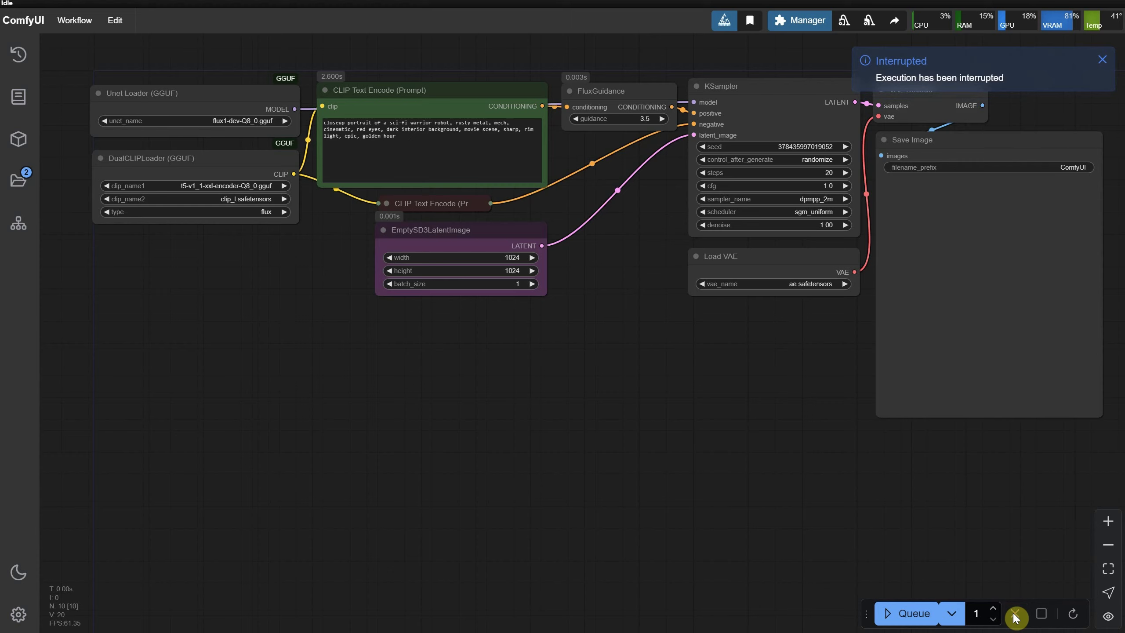
pyautogui.click(1109, 522)
pyautogui.click(1106, 523)
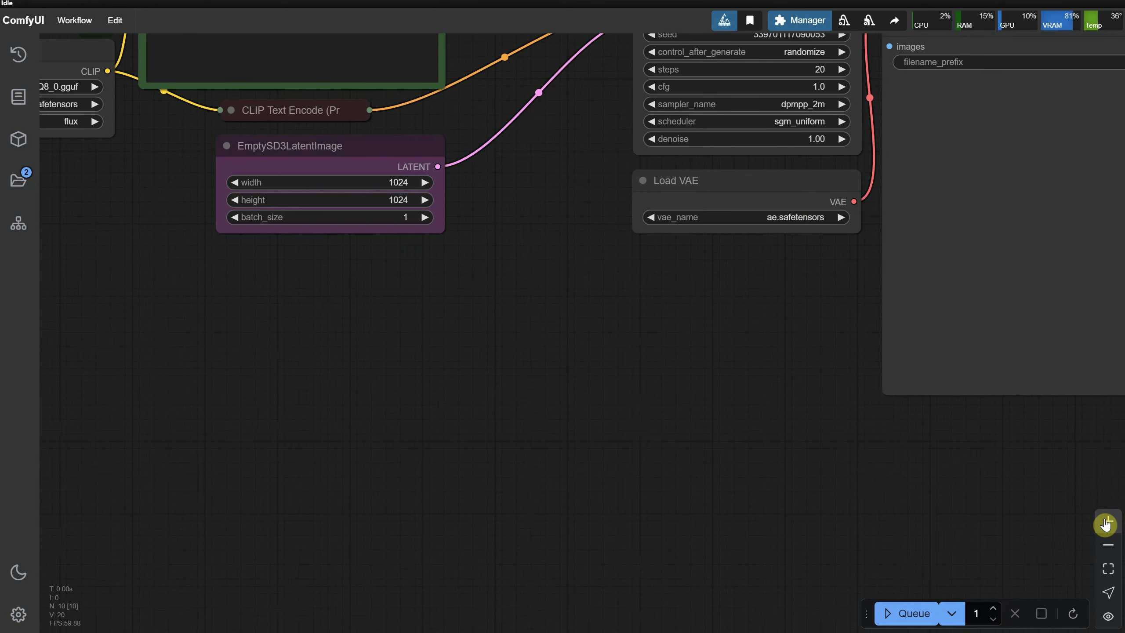
pyautogui.click(1108, 547)
pyautogui.click(1108, 549)
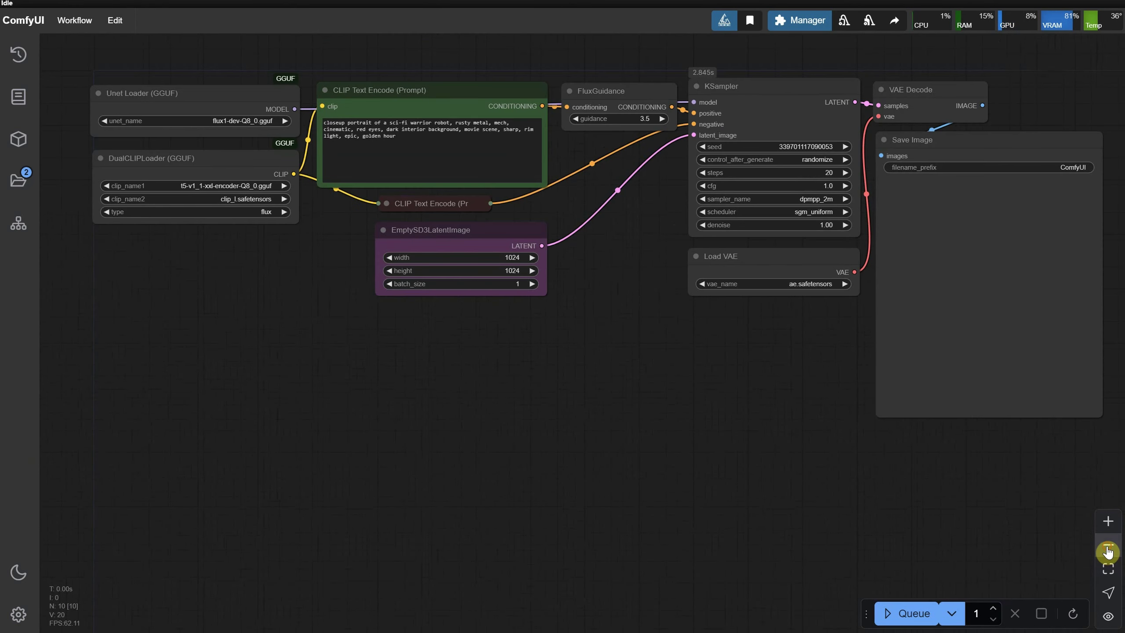
pyautogui.click(1107, 571)
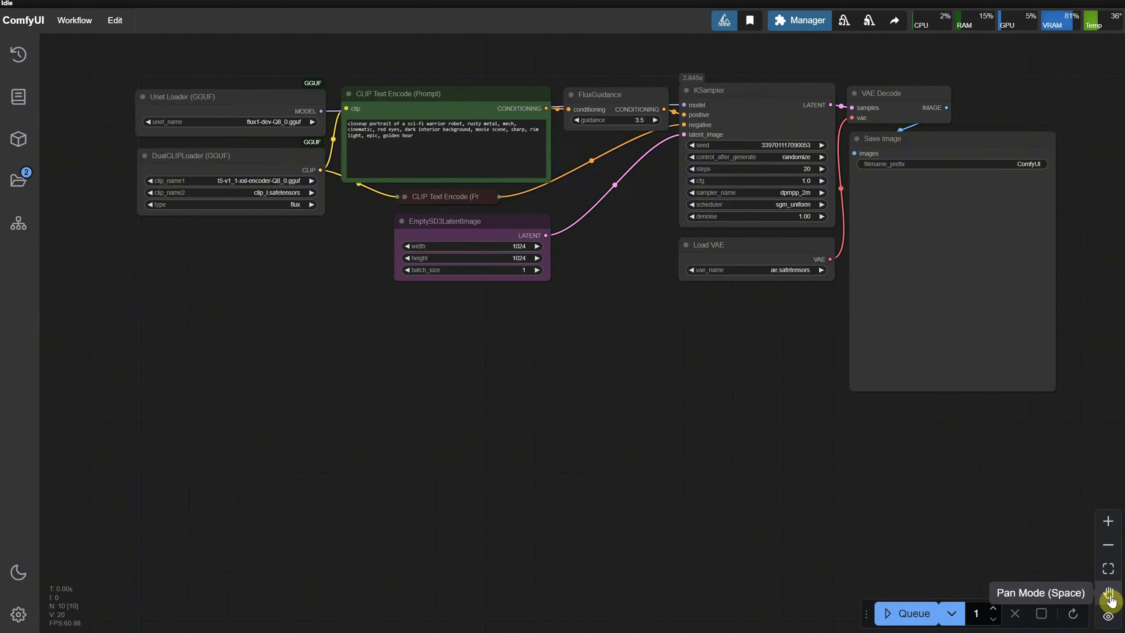
# Step: Toggle pan mode and link visibility, leaving all node connections shown
pyautogui.click(1108, 592)
pyautogui.moveTo(888, 476)
pyautogui.mouseDown()
pyautogui.moveTo(838, 459)
pyautogui.moveTo(893, 458)
pyautogui.mouseUp()
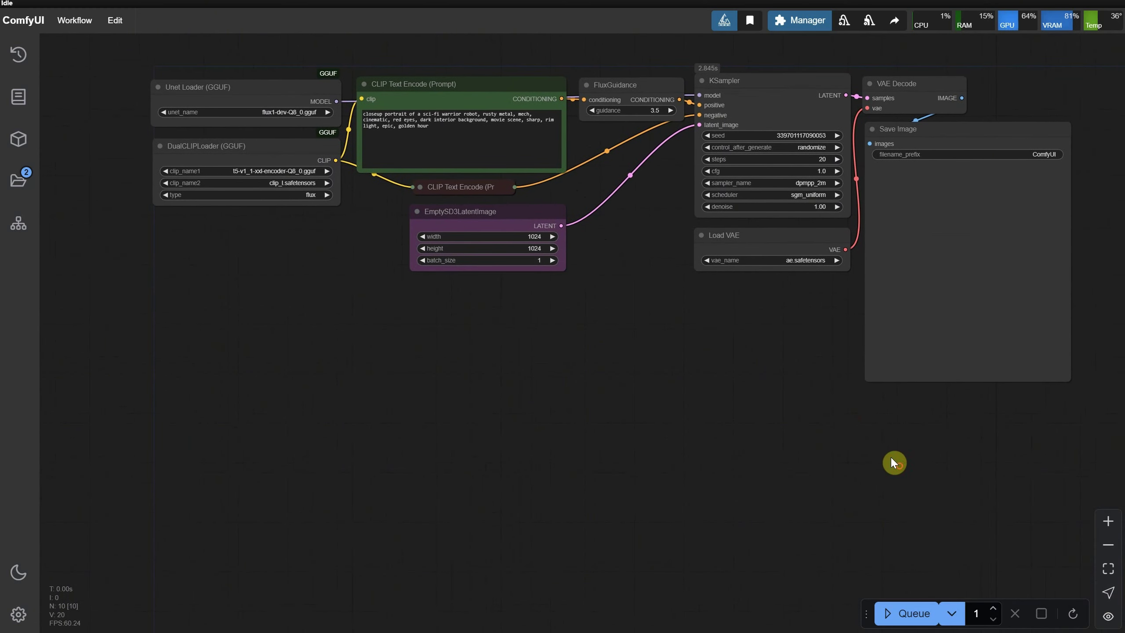
pyautogui.click(1109, 620)
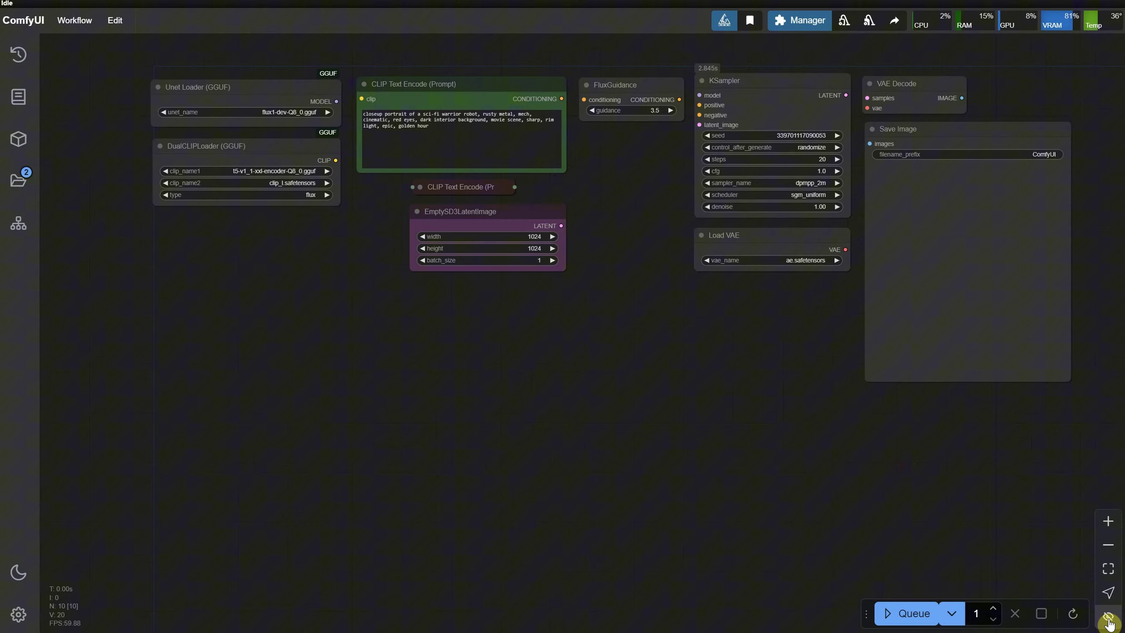
pyautogui.click(1109, 620)
pyautogui.click(1109, 619)
pyautogui.click(1109, 620)
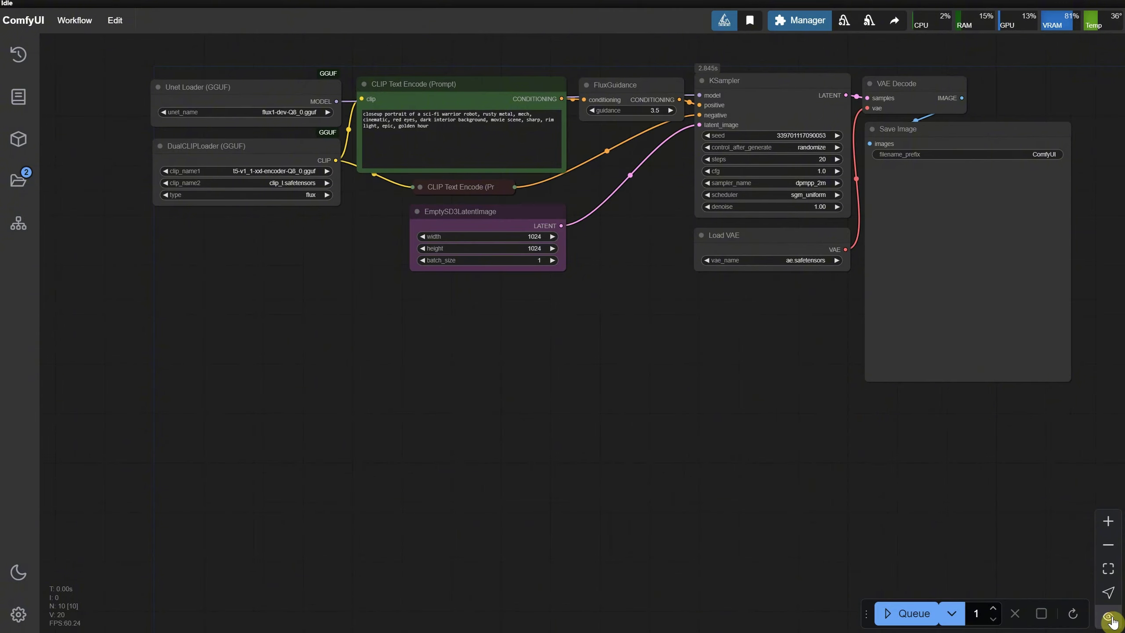
pyautogui.moveTo(708, 400)
pyautogui.mouseDown()
pyautogui.moveTo(714, 439)
pyautogui.moveTo(701, 420)
pyautogui.mouseUp()
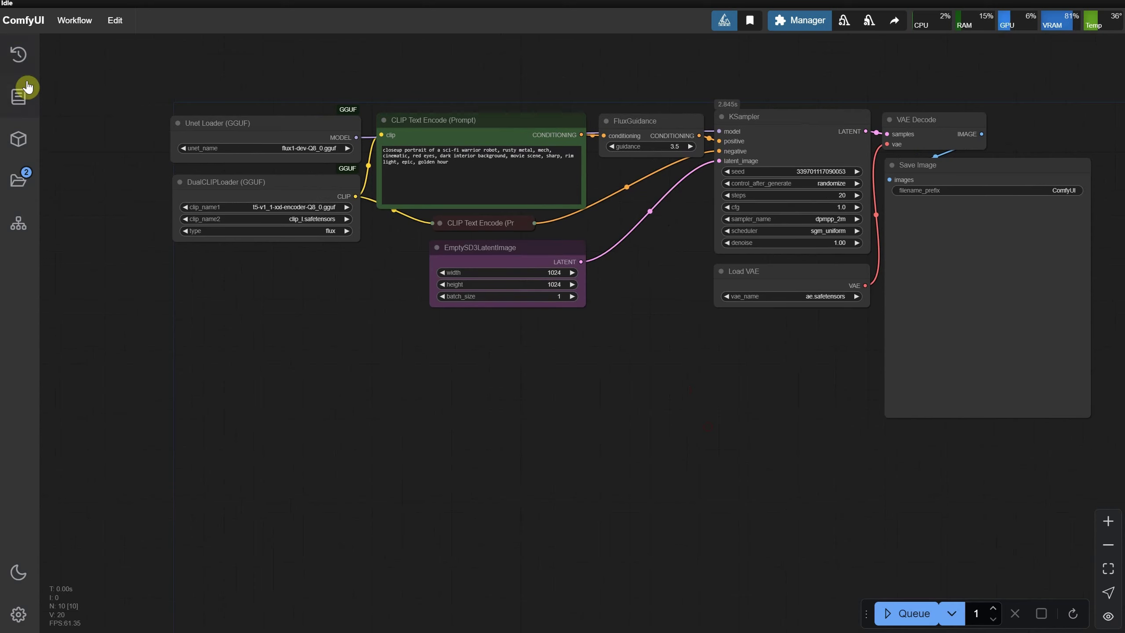
# Step: Browse the queue, the node library's utils category and the model library's checkpoints folder
pyautogui.click(21, 65)
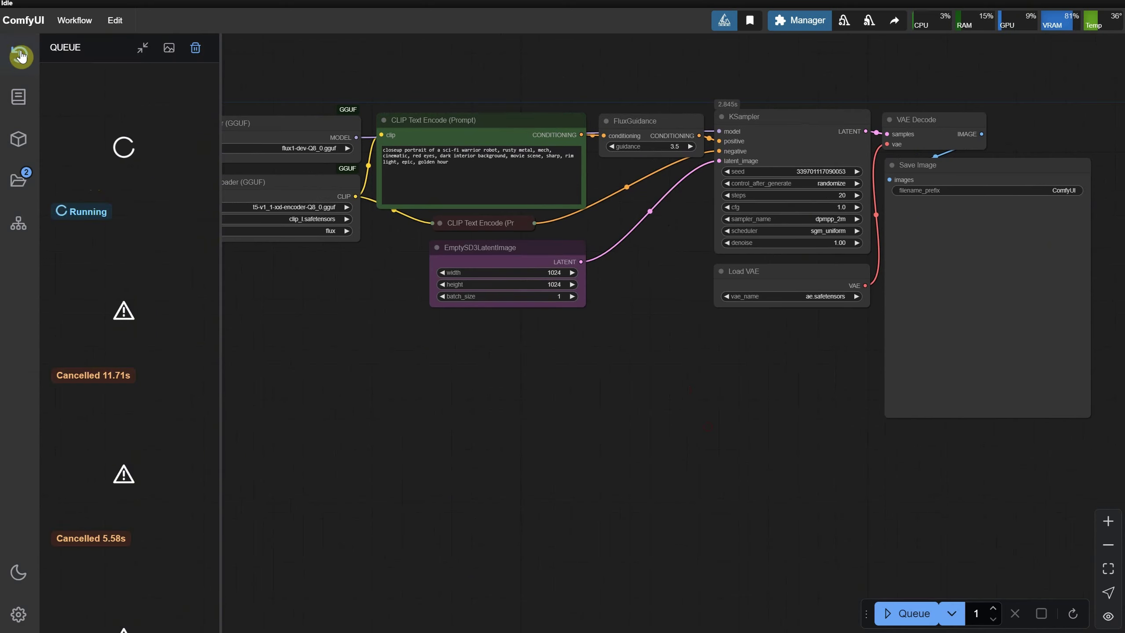
pyautogui.click(20, 57)
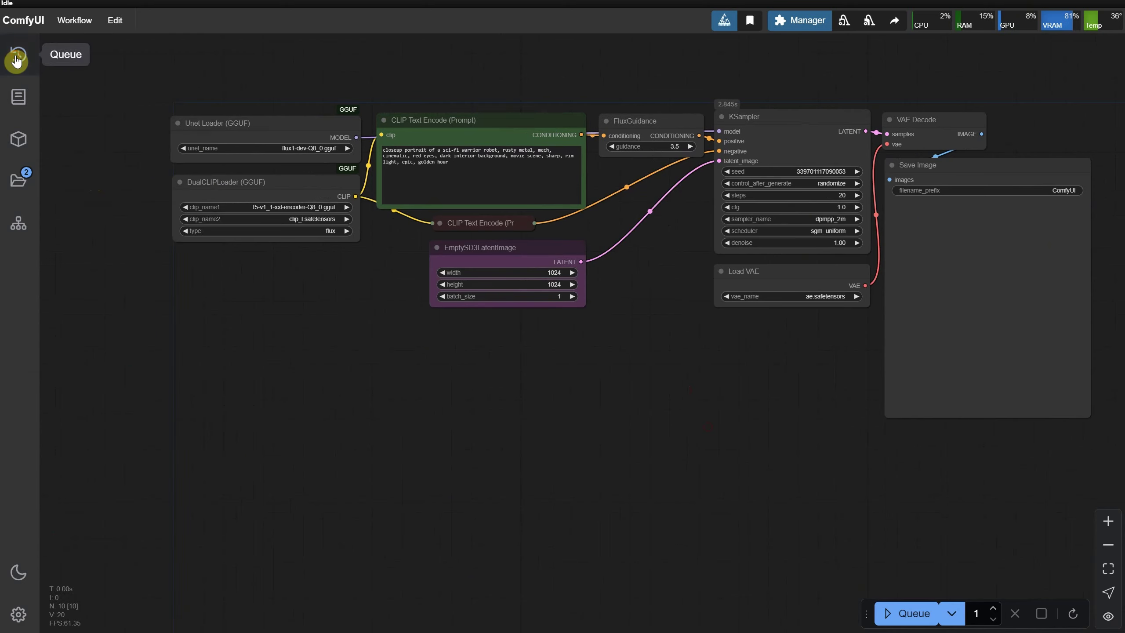
pyautogui.click(21, 101)
pyautogui.click(67, 148)
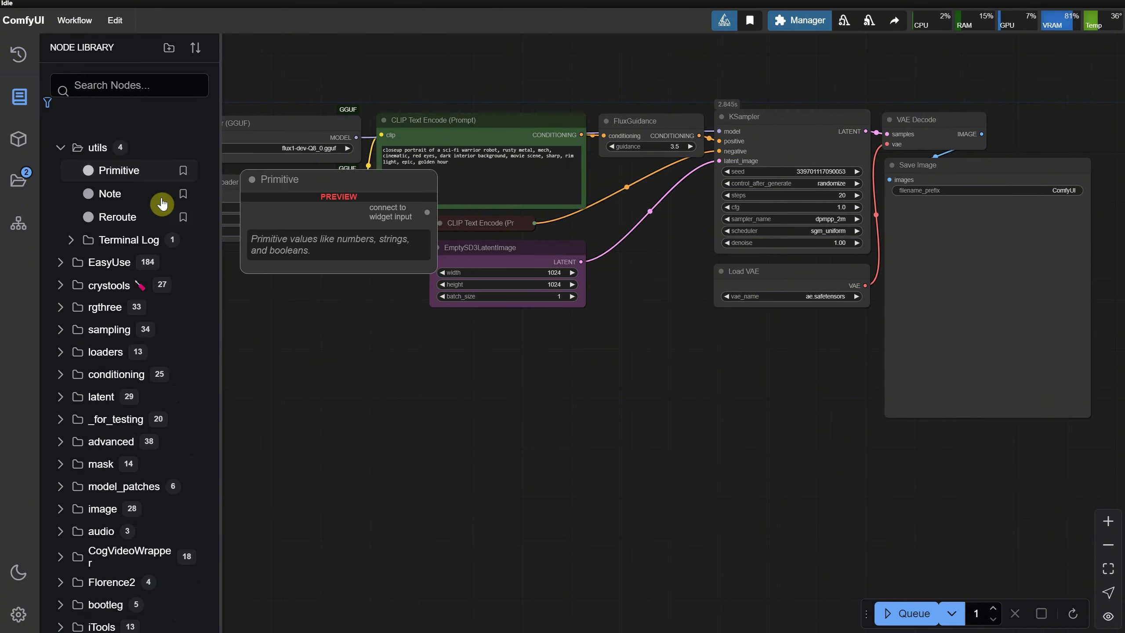
pyautogui.click(21, 100)
pyautogui.click(19, 139)
pyautogui.click(60, 118)
pyautogui.click(60, 119)
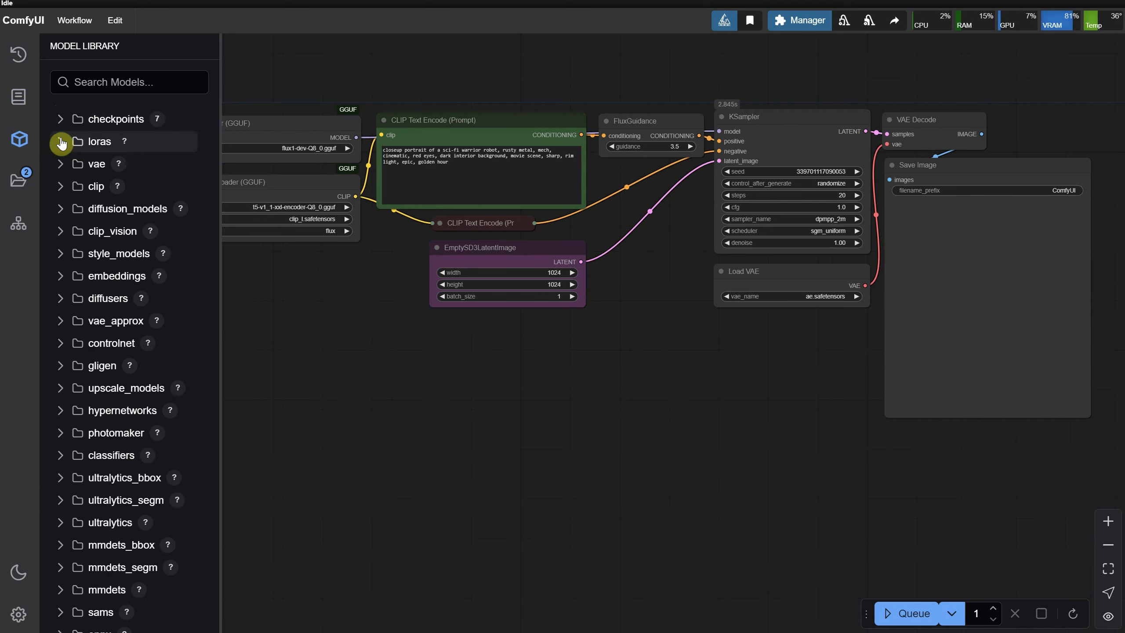
pyautogui.click(19, 139)
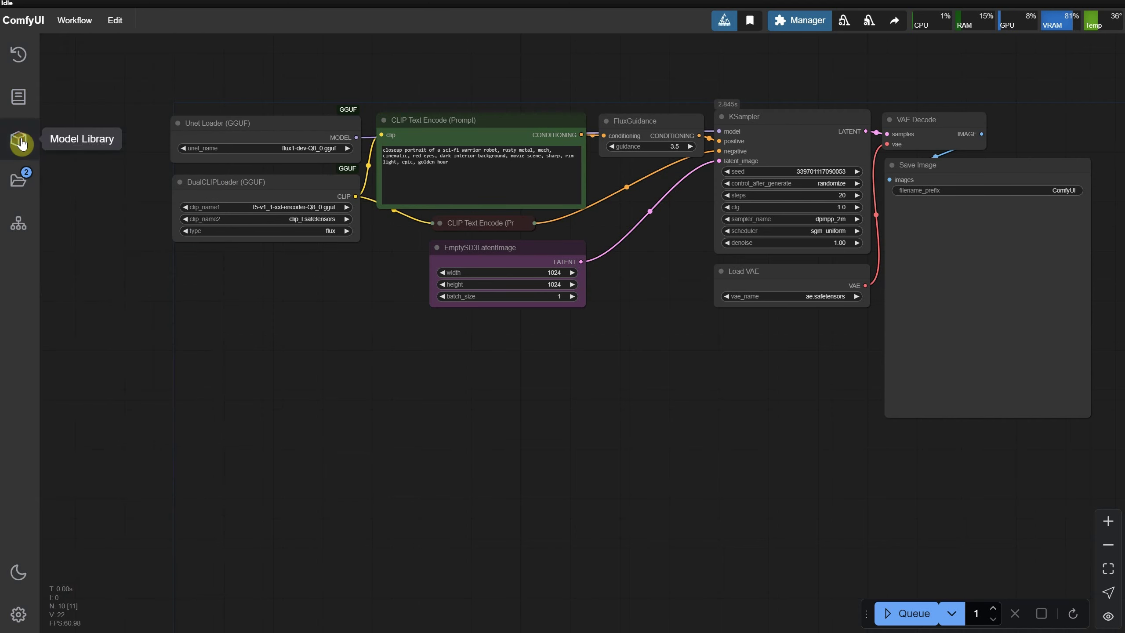
# Step: Check the Workflows list and Nodes Map, briefly hiding and restoring CLIP Text Encode and Save Image
pyautogui.click(21, 179)
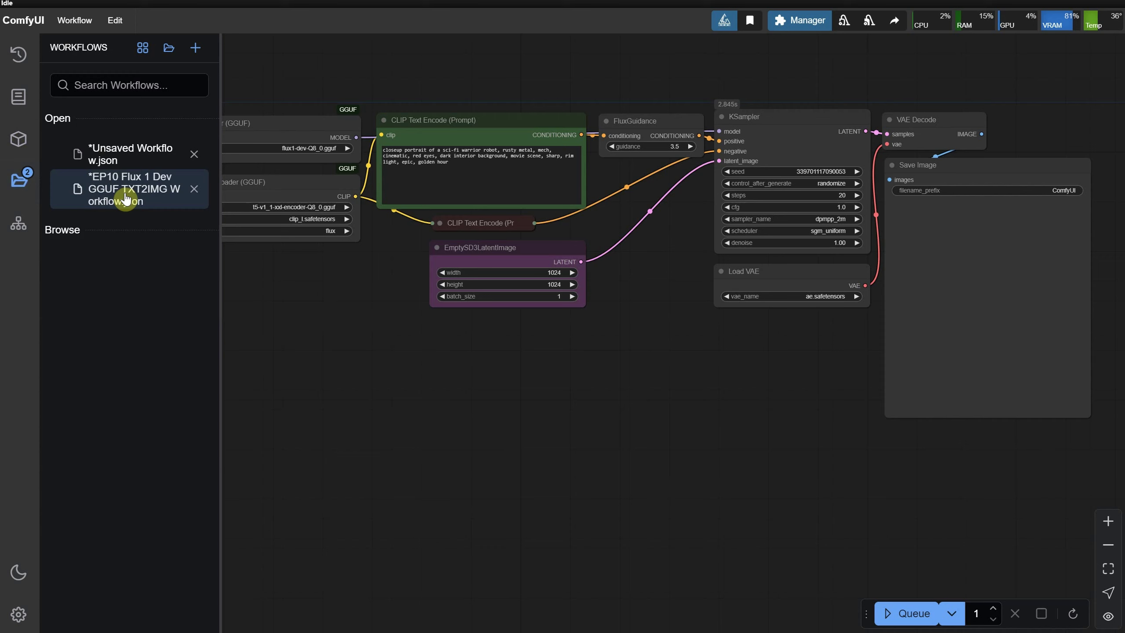
pyautogui.click(19, 180)
pyautogui.click(20, 227)
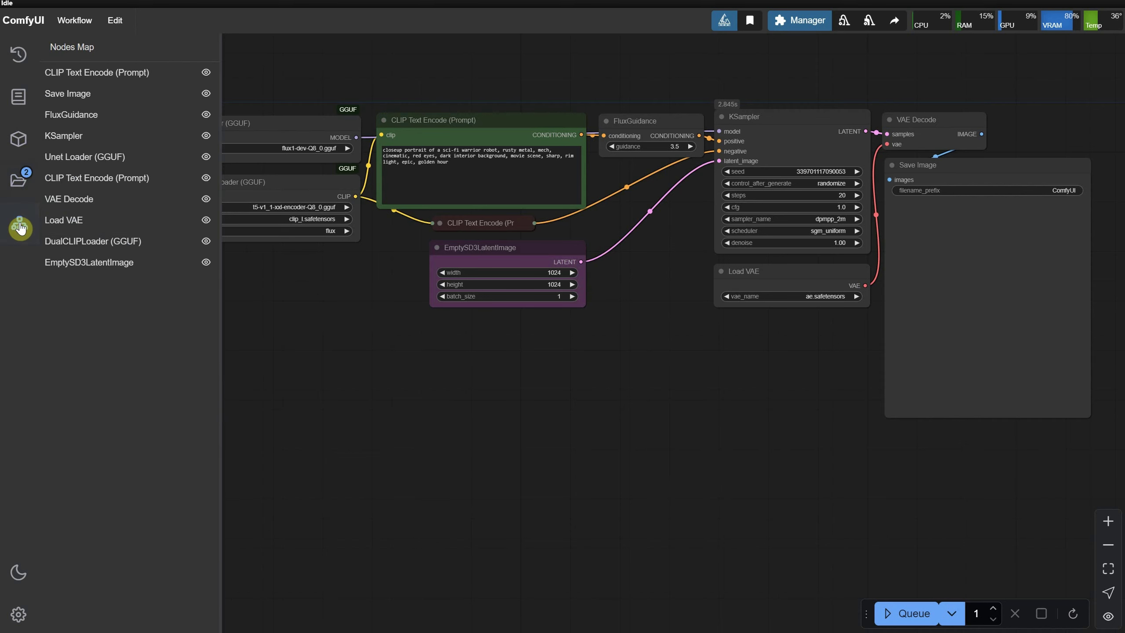
pyautogui.click(207, 73)
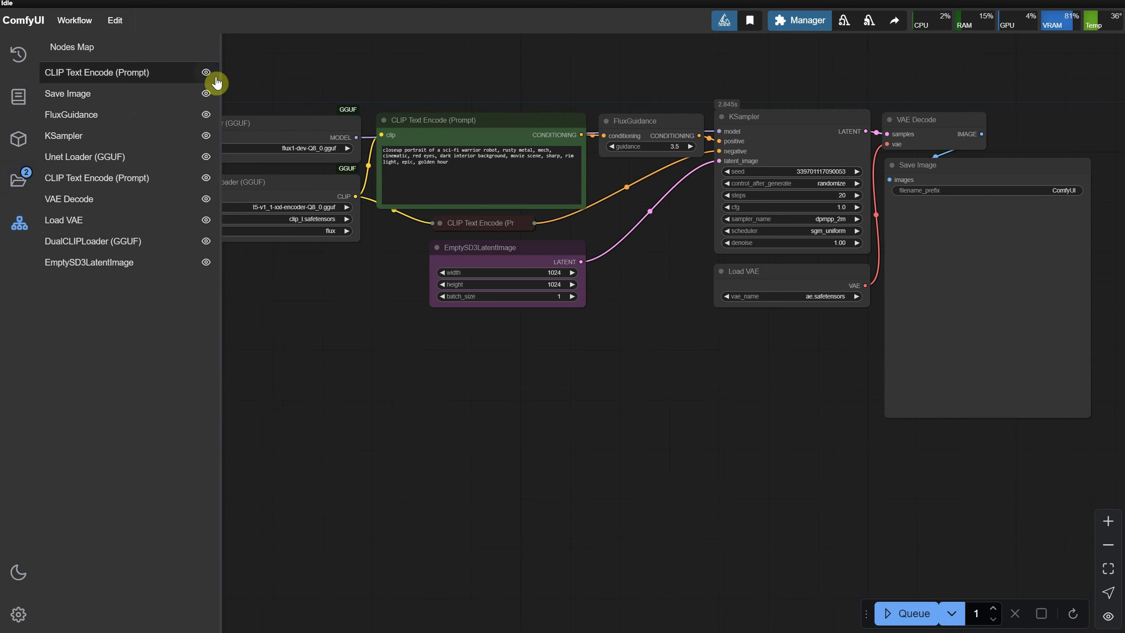
pyautogui.click(207, 75)
pyautogui.click(206, 94)
pyautogui.click(206, 94)
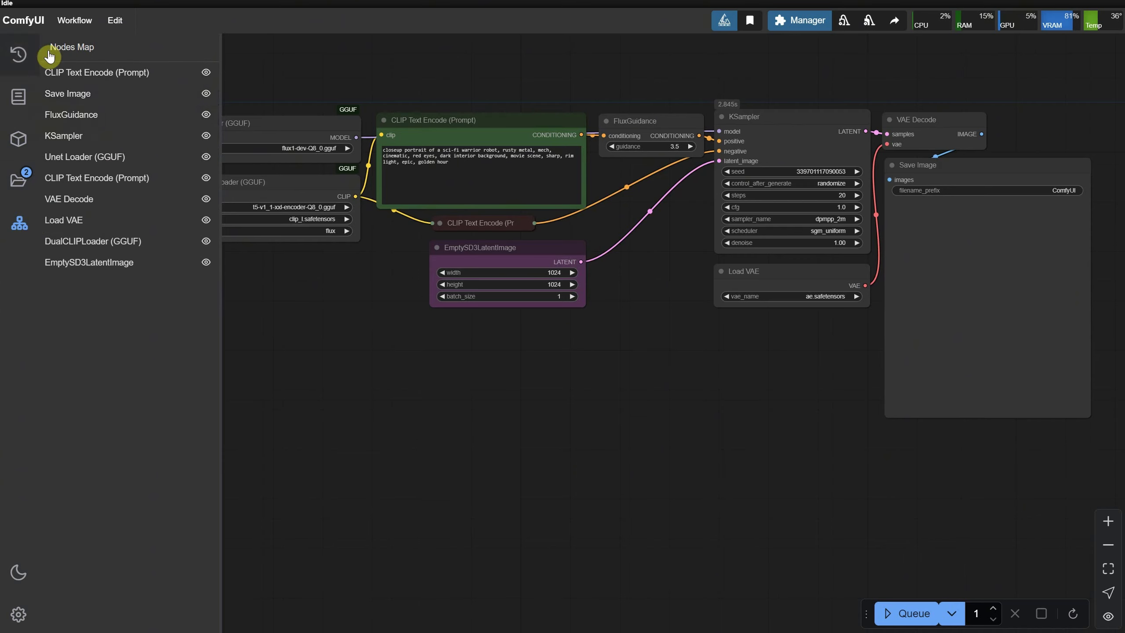
pyautogui.click(20, 223)
# Step: Try the light theme, return to dark, and confirm the menu position stays at Top
pyautogui.click(19, 574)
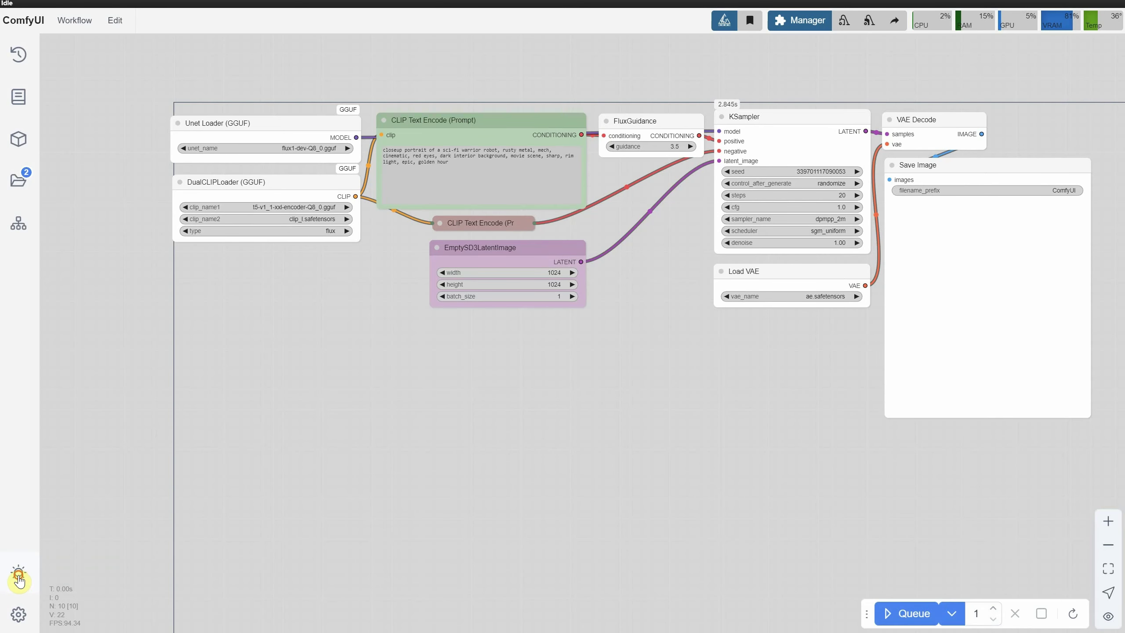
pyautogui.click(19, 575)
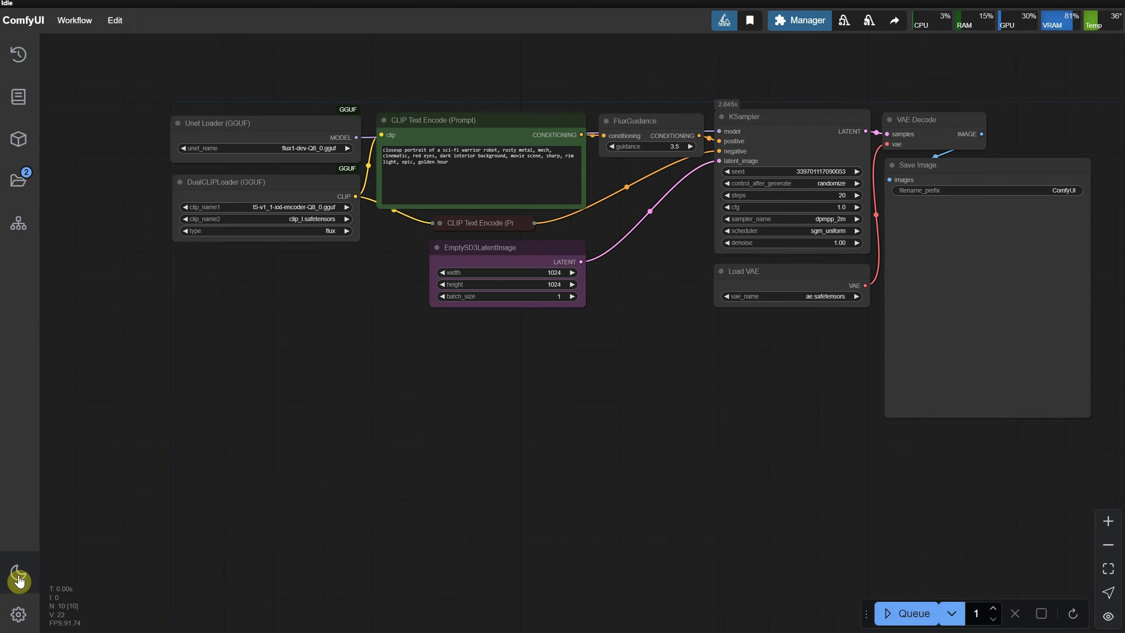
pyautogui.click(17, 615)
pyautogui.scroll(-15, 639, 304)
pyautogui.click(807, 412)
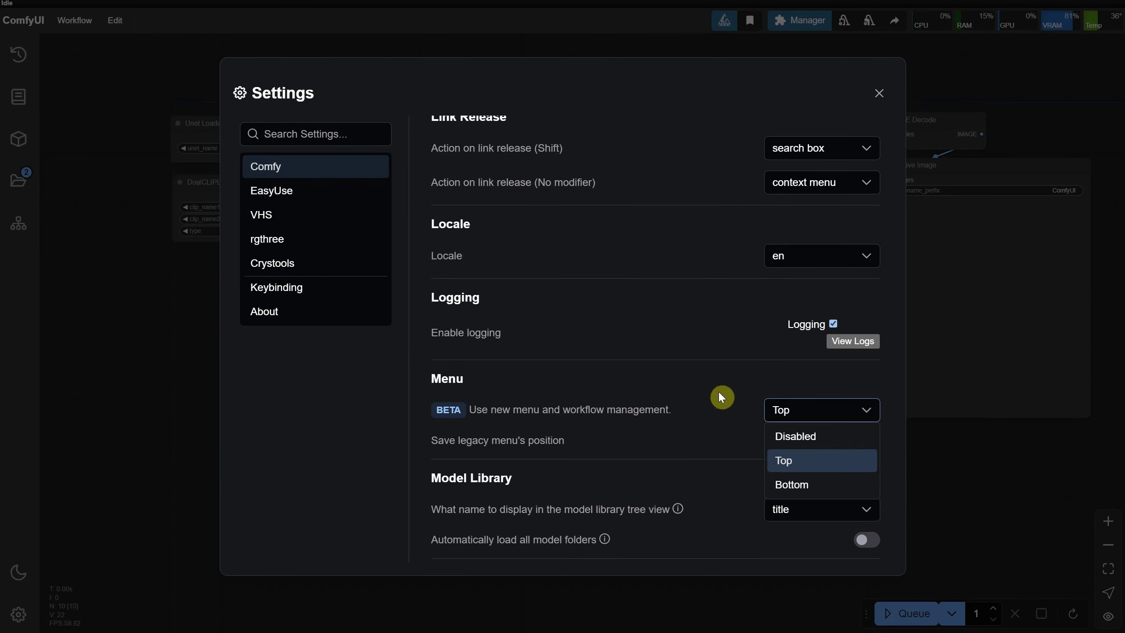
pyautogui.click(721, 394)
pyautogui.click(881, 99)
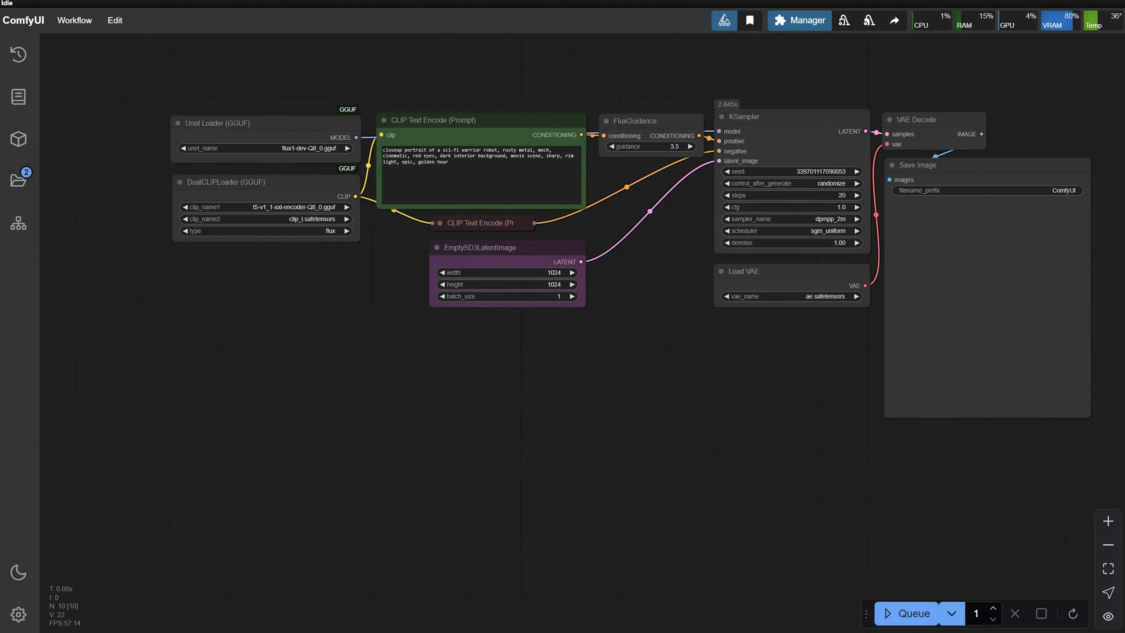
# Step: Shift the view left and zoom in on the loader nodes with nothing selected
pyautogui.moveTo(771, 385); pyautogui.dragTo(555, 344)
pyautogui.hotkey('ctrl', 'a')
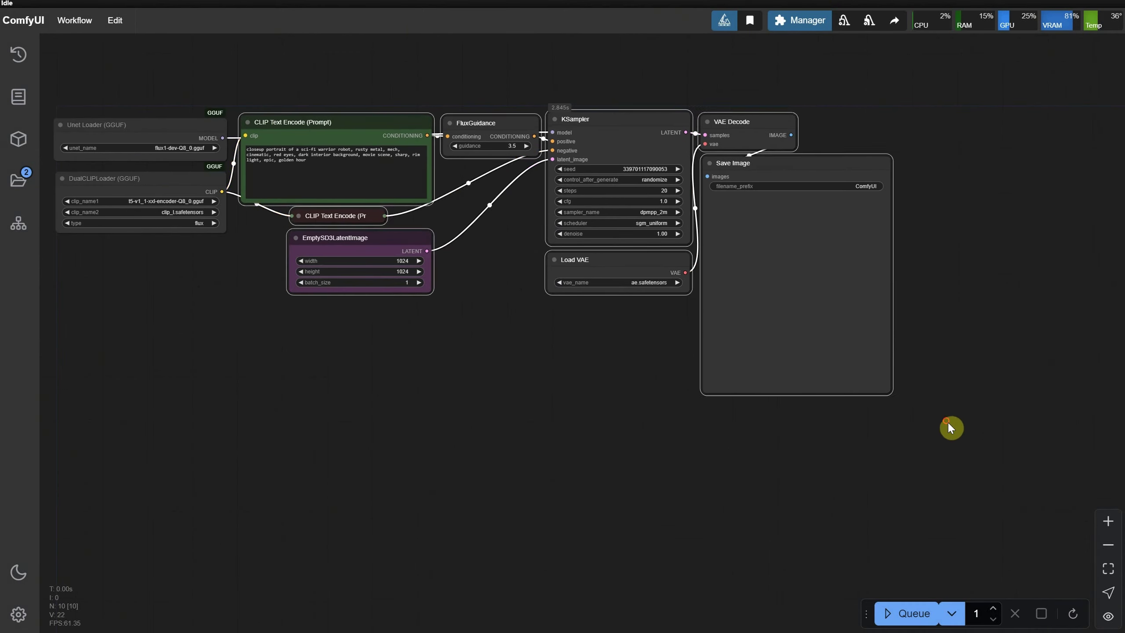
pyautogui.click(951, 428)
pyautogui.scroll(6, 271, 246)
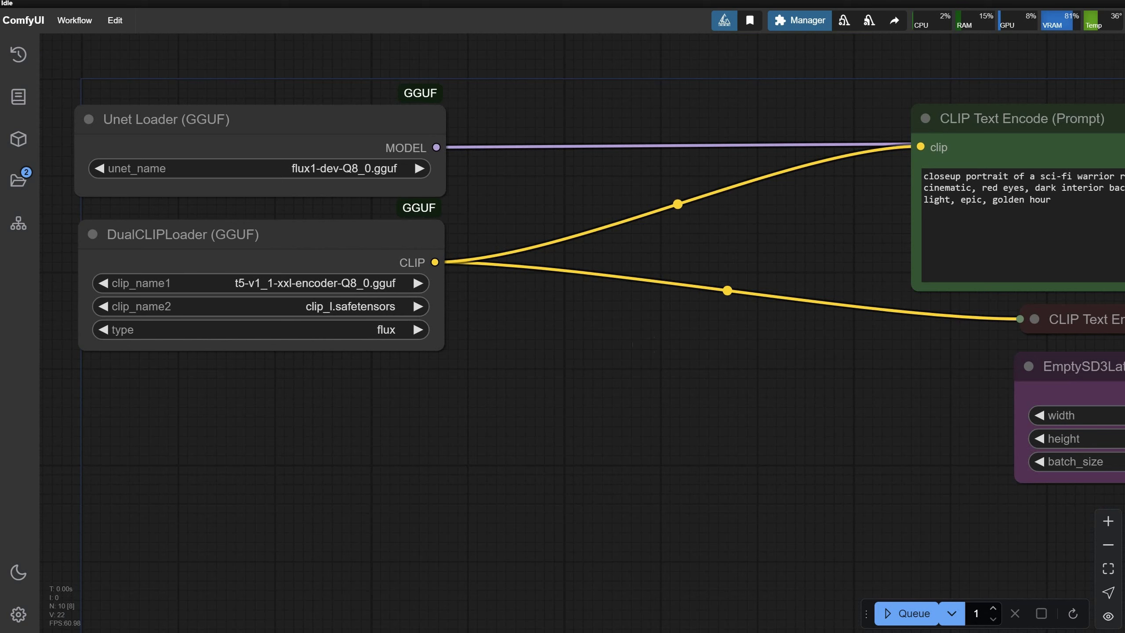
# Step: Add a Load LoRA node, look over its LoRA list, then delete it
pyautogui.doubleClick(577, 344)
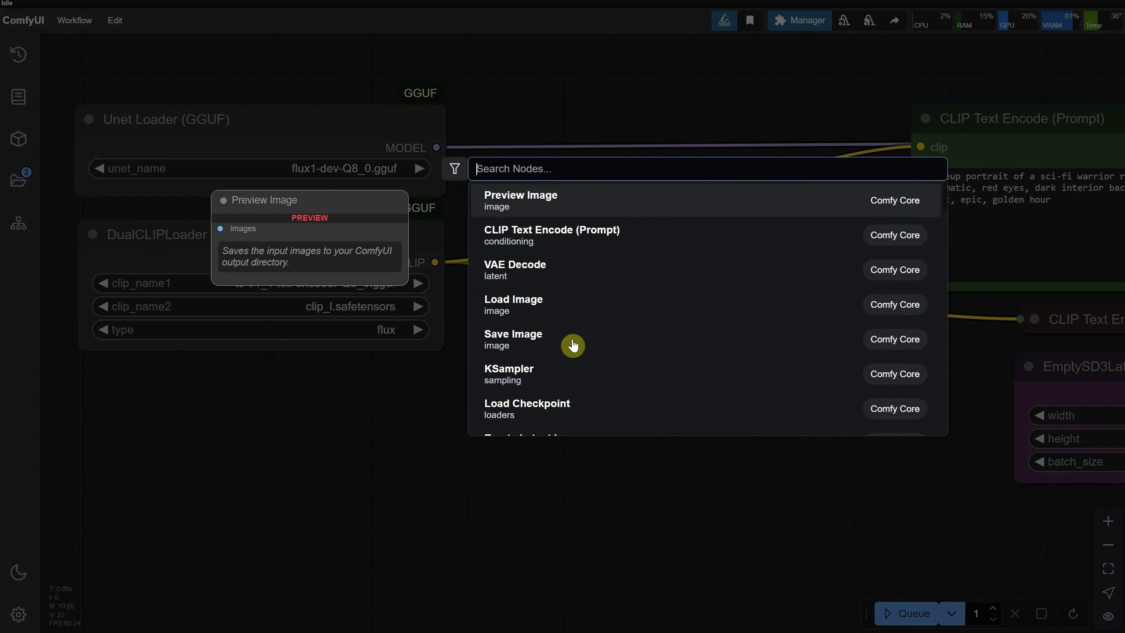
pyautogui.write('load lora')
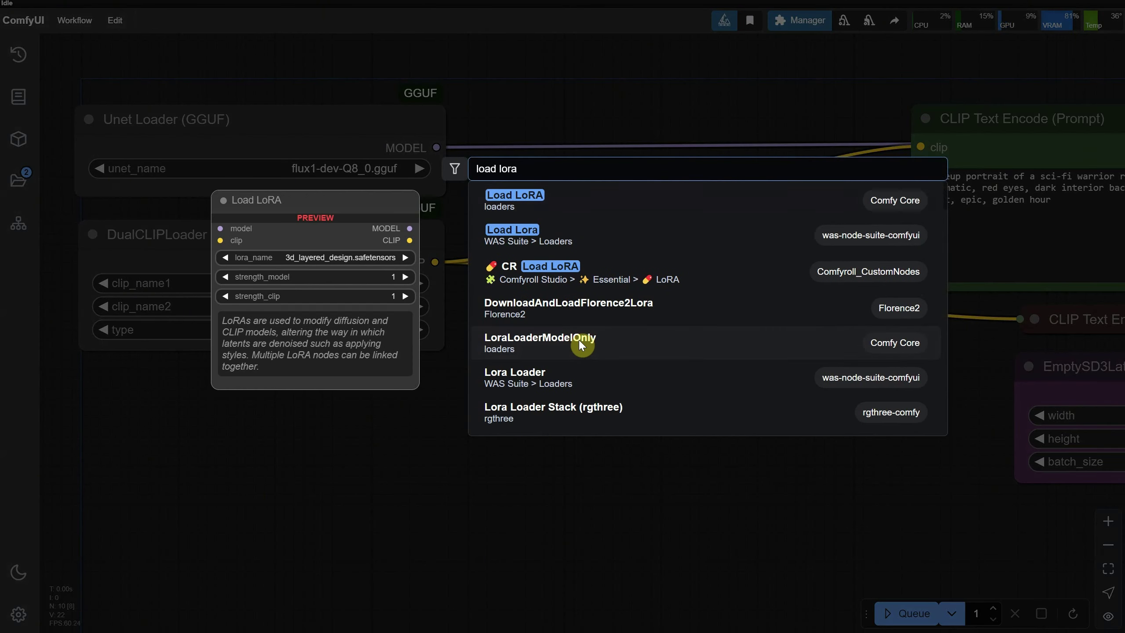
pyautogui.click(570, 198)
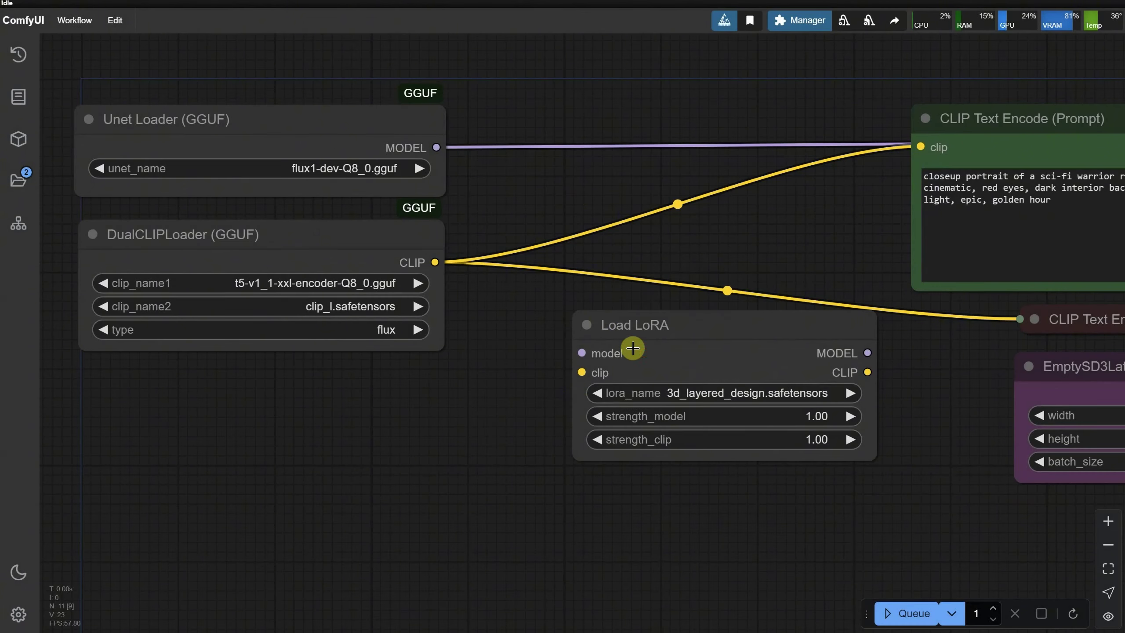
pyautogui.moveTo(633, 348); pyautogui.dragTo(559, 296)
pyautogui.click(625, 359)
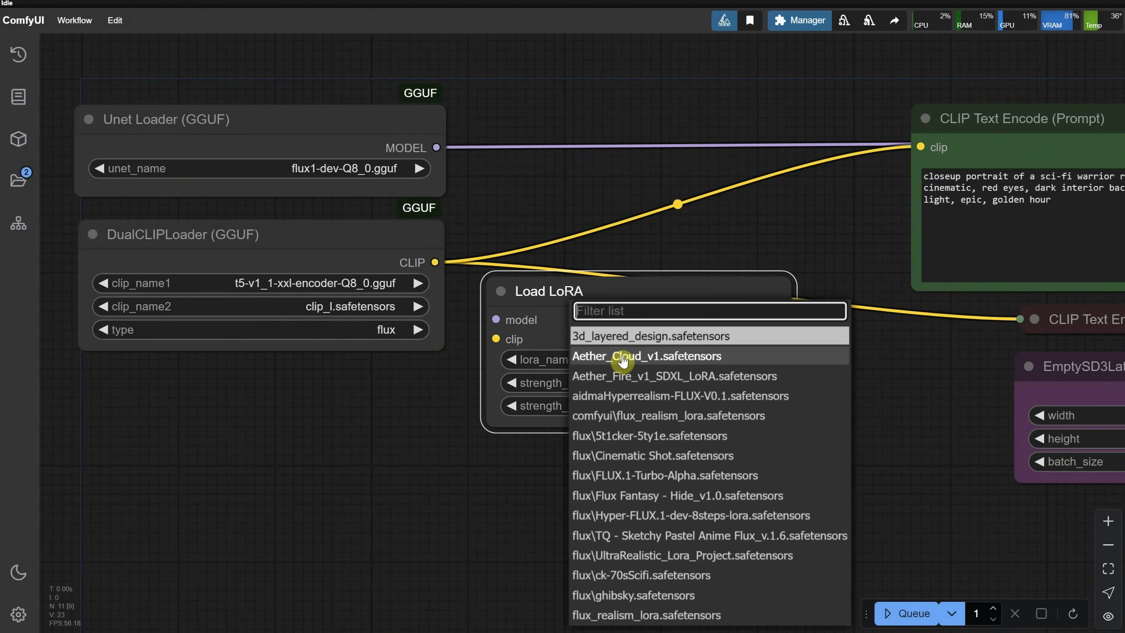
pyautogui.click(514, 472)
pyautogui.moveTo(648, 298); pyautogui.dragTo(642, 294)
pyautogui.press('Delete')
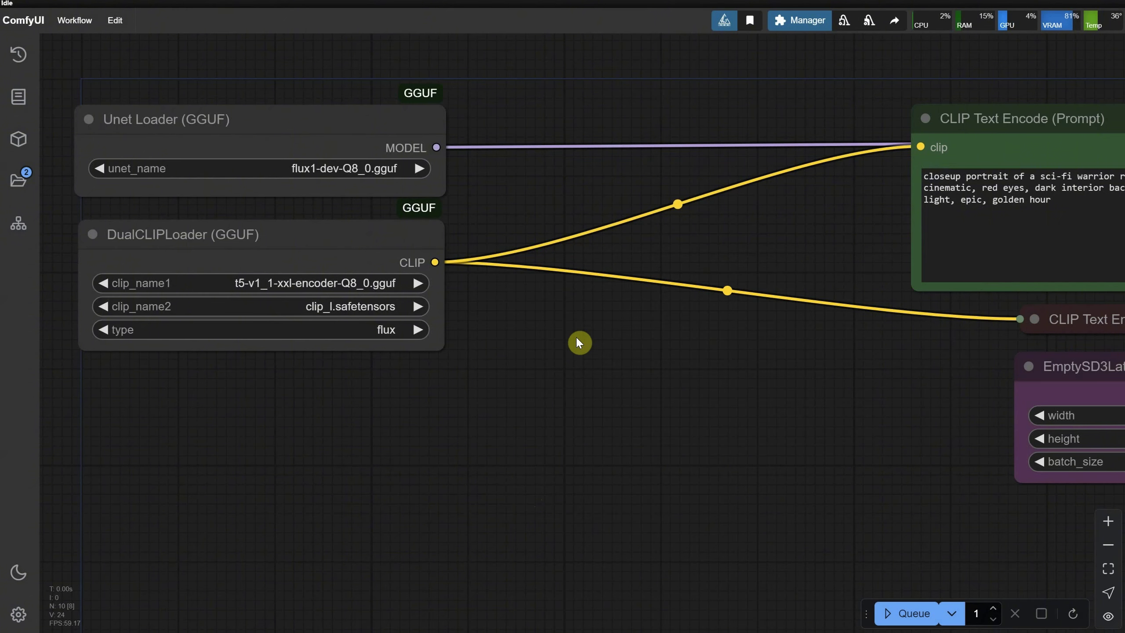
# Step: Add a Power Lora Loader (rgthree) node beside the Unet and DualCLIP loaders
pyautogui.doubleClick(579, 340)
pyautogui.write('power')
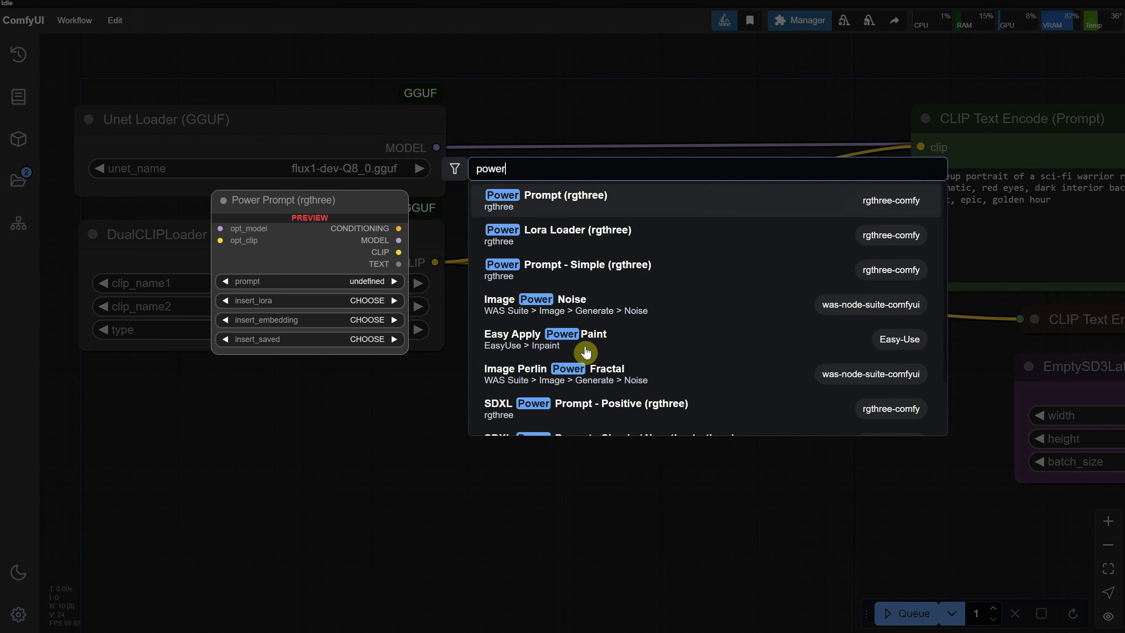
pyautogui.write(' lo')
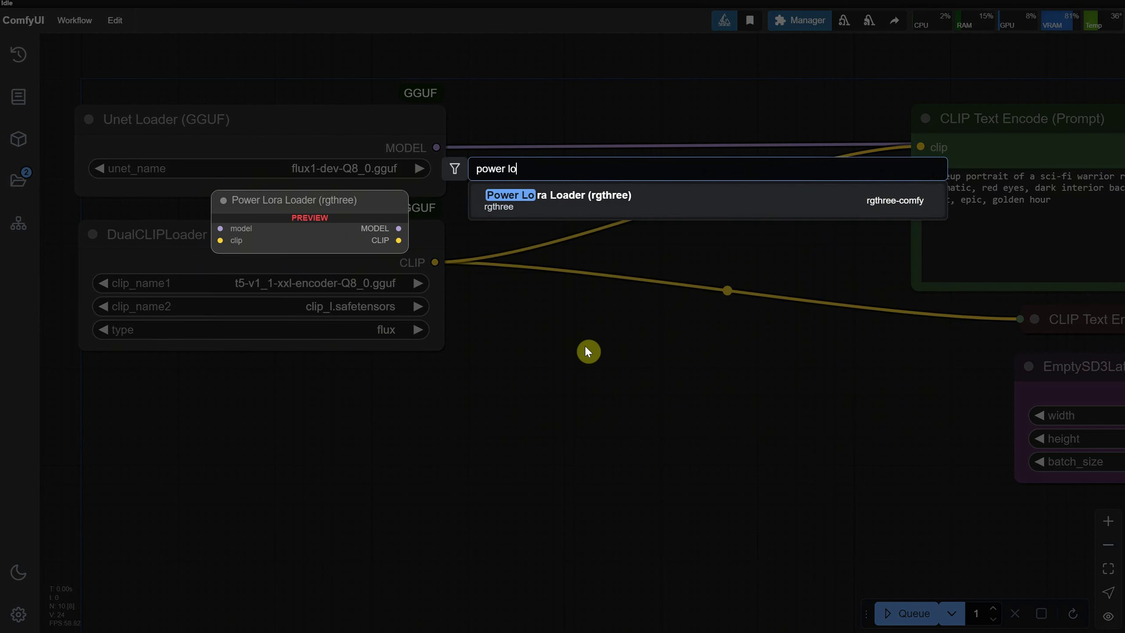
pyautogui.click(603, 205)
pyautogui.moveTo(694, 343); pyautogui.dragTo(612, 255)
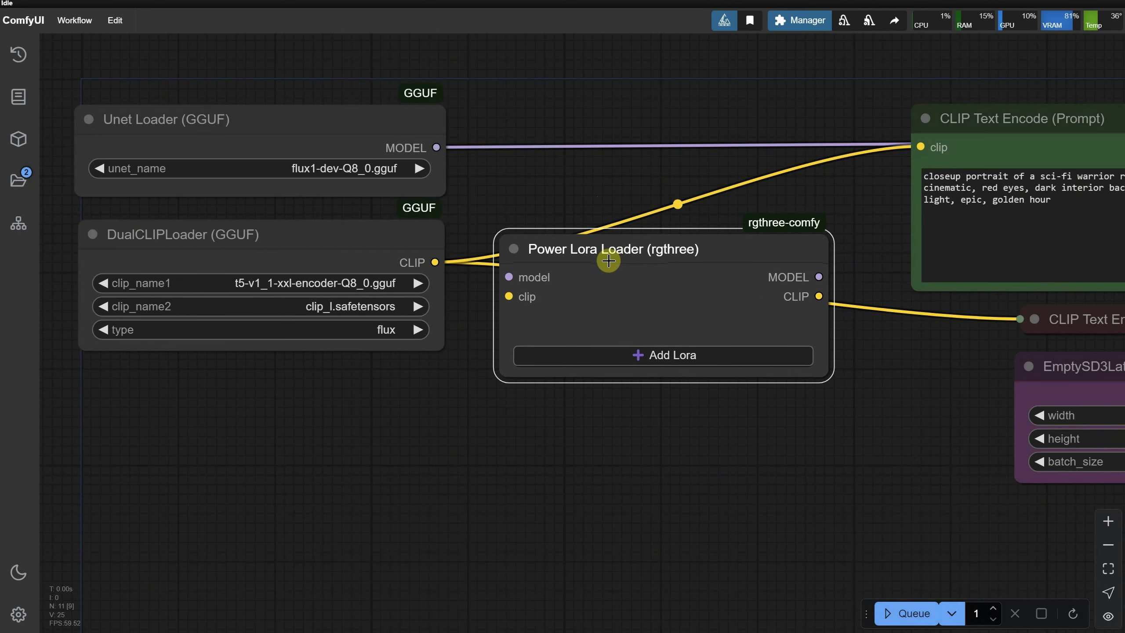
# Step: Look up the rgthree pack in the Custom Nodes Manager
pyautogui.click(803, 20)
pyautogui.click(553, 207)
pyautogui.click(339, 91)
pyautogui.write('rgthre')
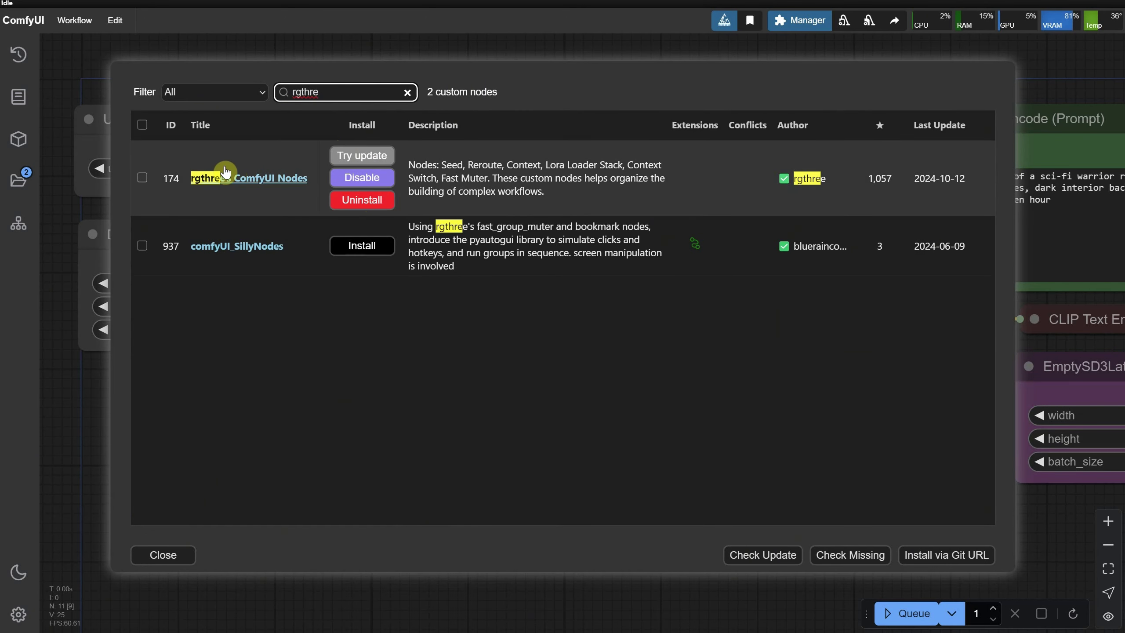
pyautogui.click(170, 559)
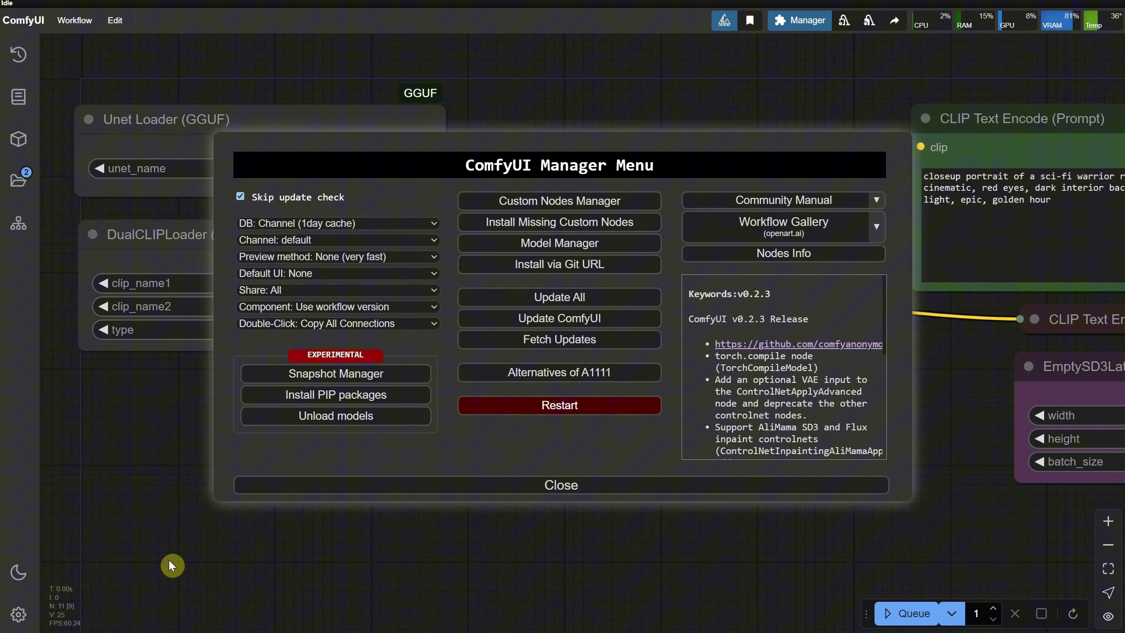
# Step: Position the Power Lora Loader and route the Unet Loader's model through it to KSampler
pyautogui.click(565, 487)
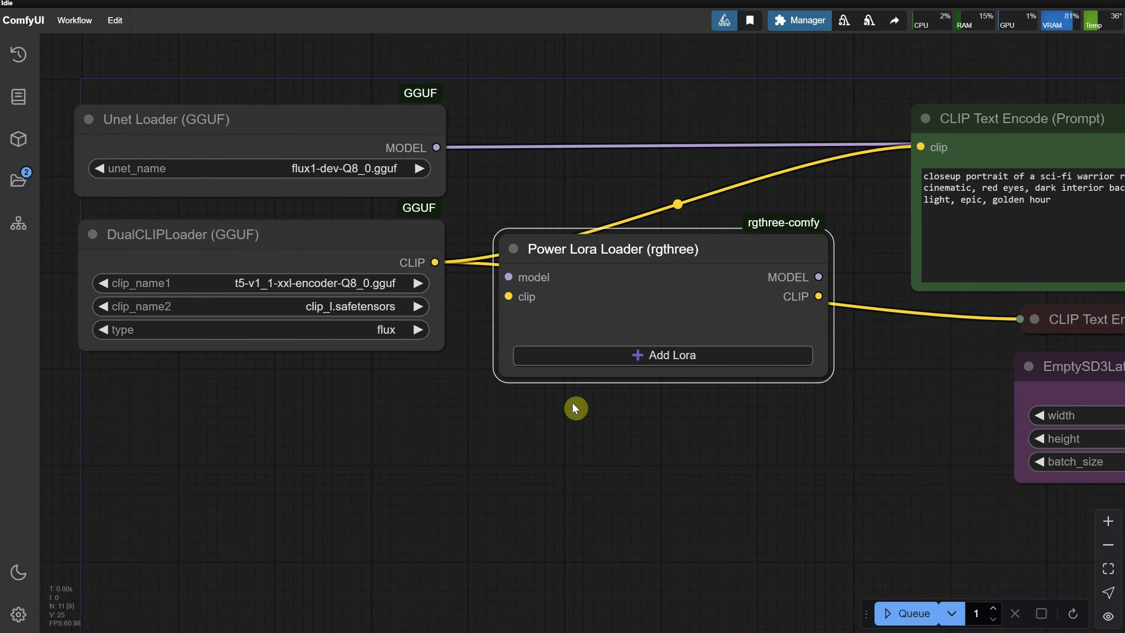
pyautogui.moveTo(614, 258); pyautogui.dragTo(603, 120)
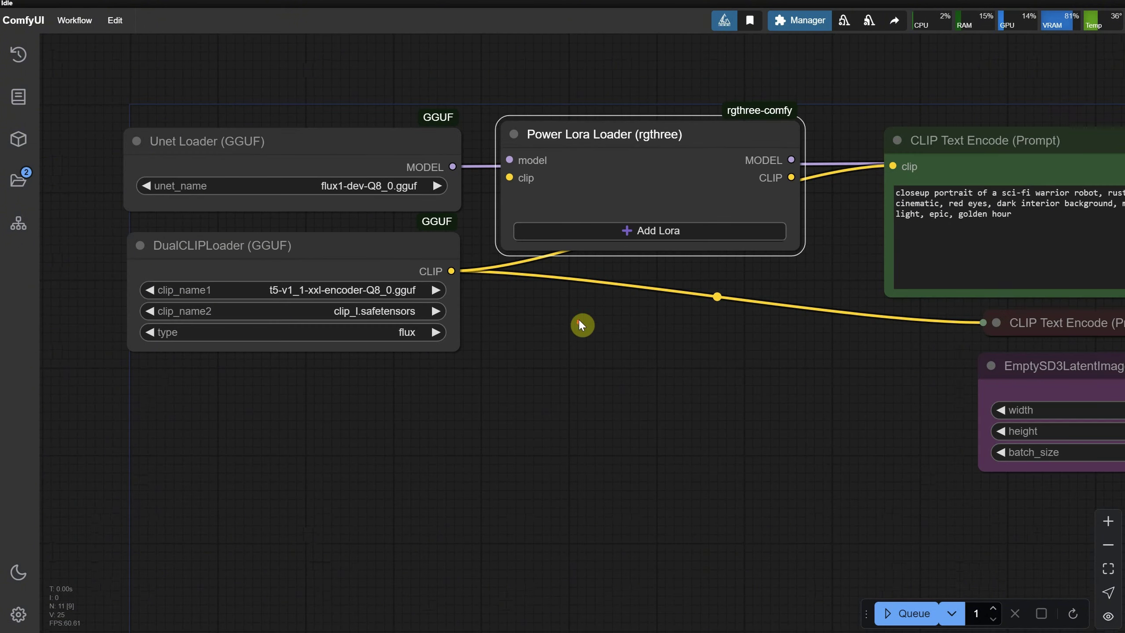
pyautogui.moveTo(579, 318); pyautogui.dragTo(589, 366)
pyautogui.moveTo(505, 167); pyautogui.dragTo(535, 196)
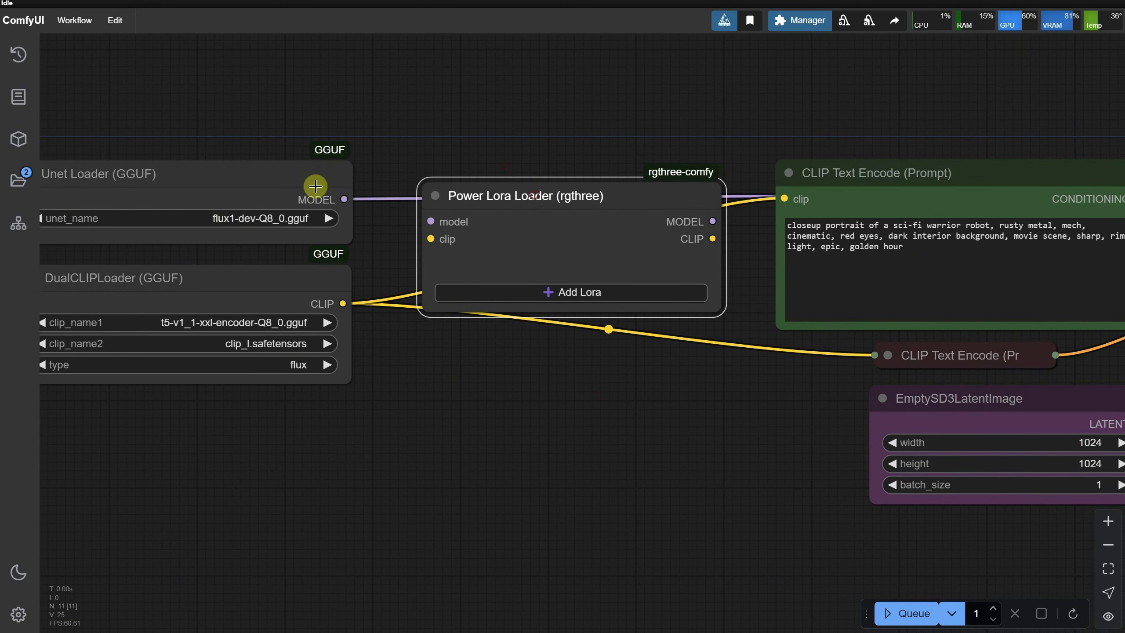
pyautogui.scroll(-5, 545, 274)
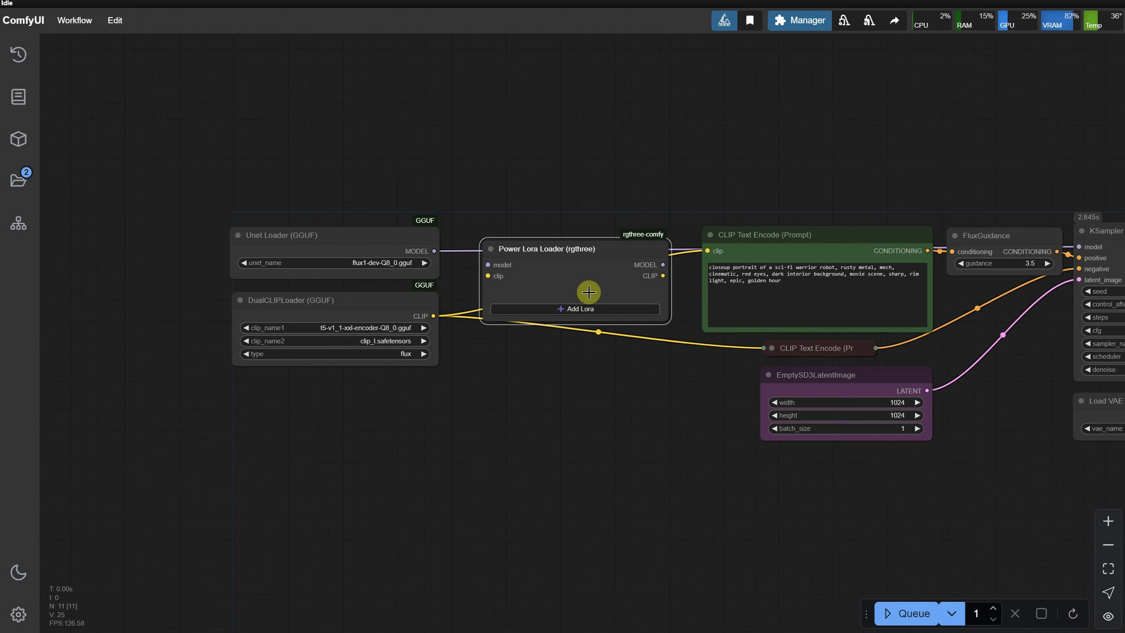
pyautogui.moveTo(591, 262); pyautogui.dragTo(563, 338)
pyautogui.hscroll(5, 565, 453)
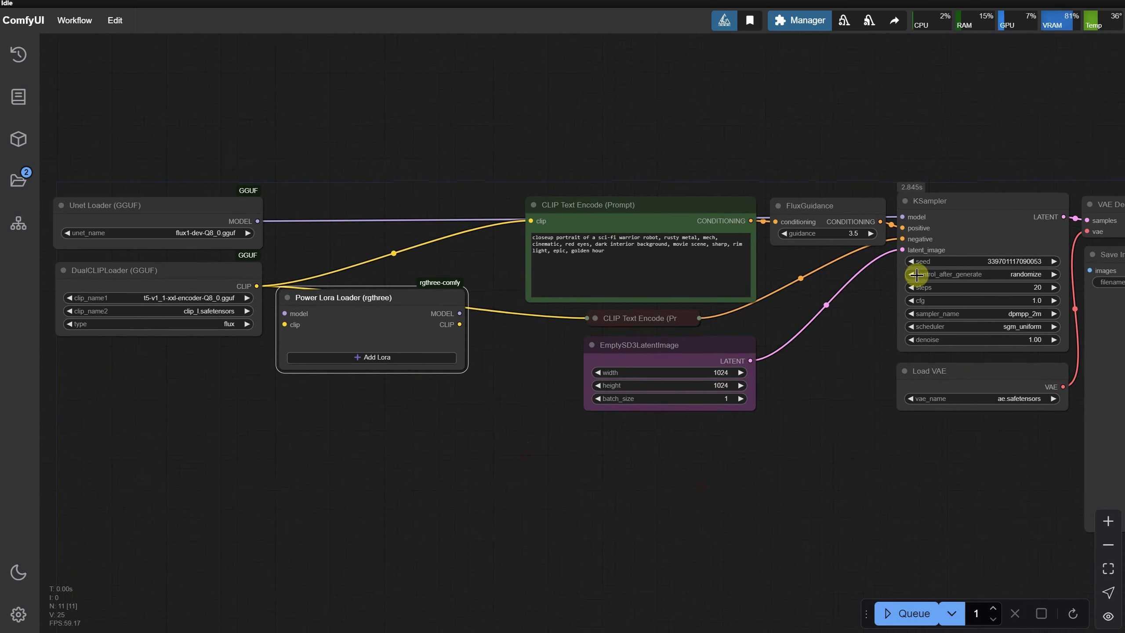
pyautogui.moveTo(949, 213); pyautogui.dragTo(947, 160)
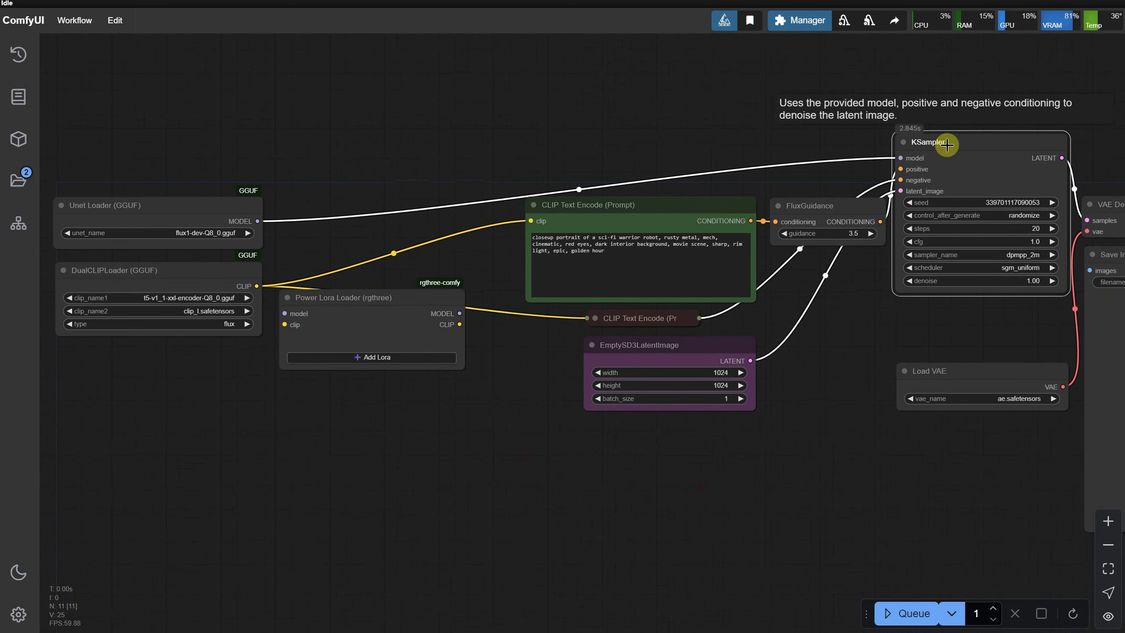
pyautogui.moveTo(339, 312); pyautogui.dragTo(351, 279)
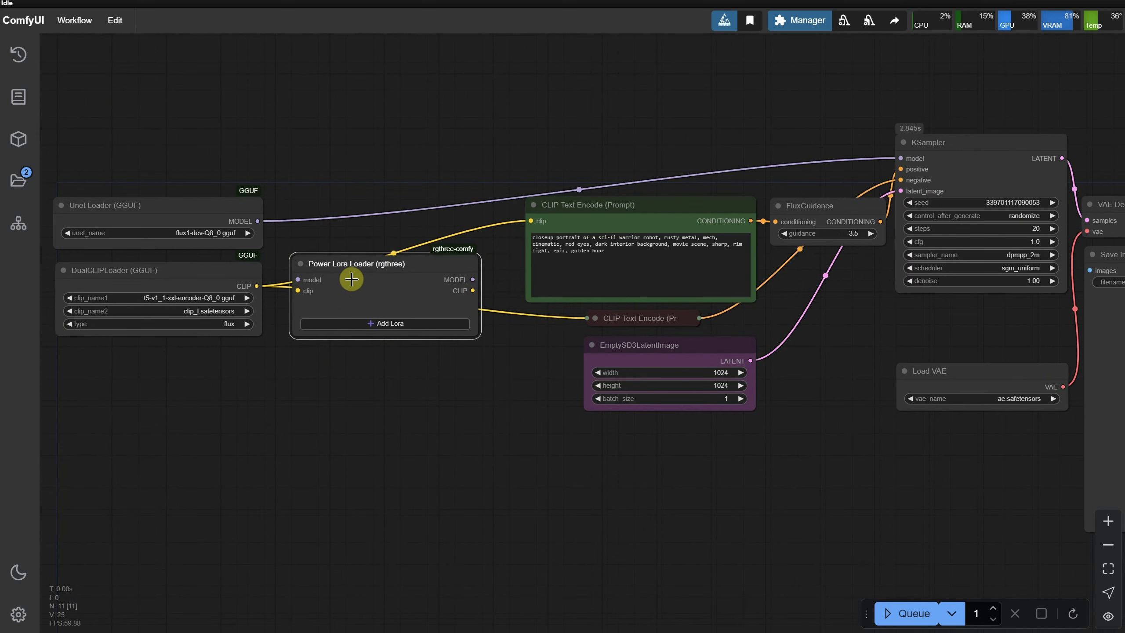
pyautogui.moveTo(257, 221); pyautogui.dragTo(298, 279)
pyautogui.moveTo(470, 278); pyautogui.dragTo(901, 158)
# Step: Route DualCLIPLoader's CLIP through the Power Lora Loader into both CLIP Text Encode nodes
pyautogui.moveTo(379, 264); pyautogui.dragTo(381, 161)
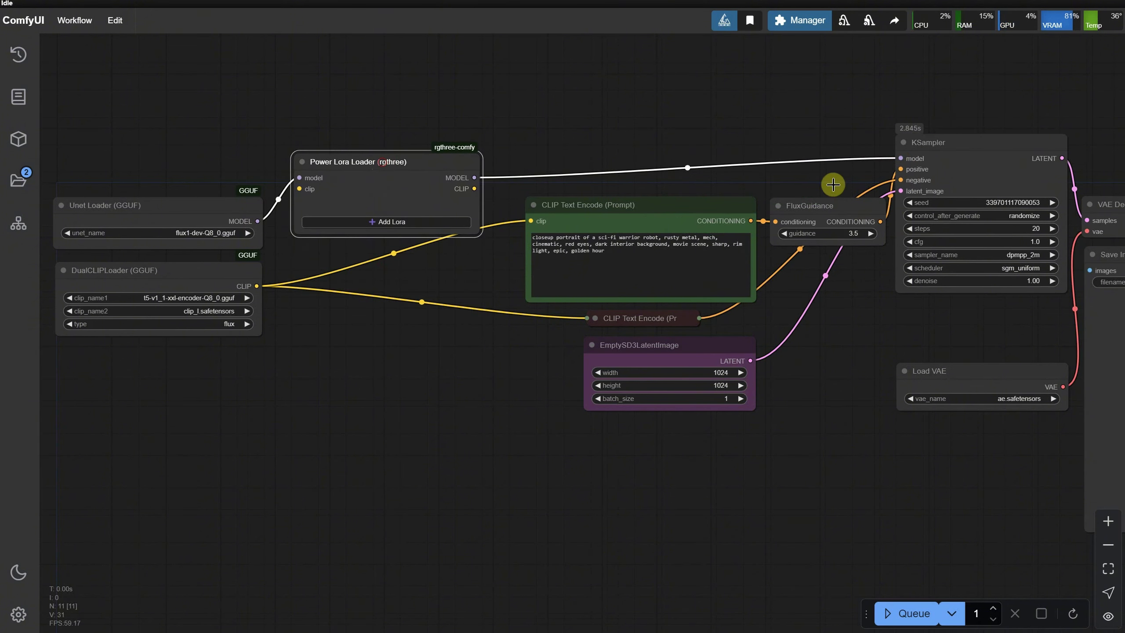
pyautogui.scroll(2, 325, 248)
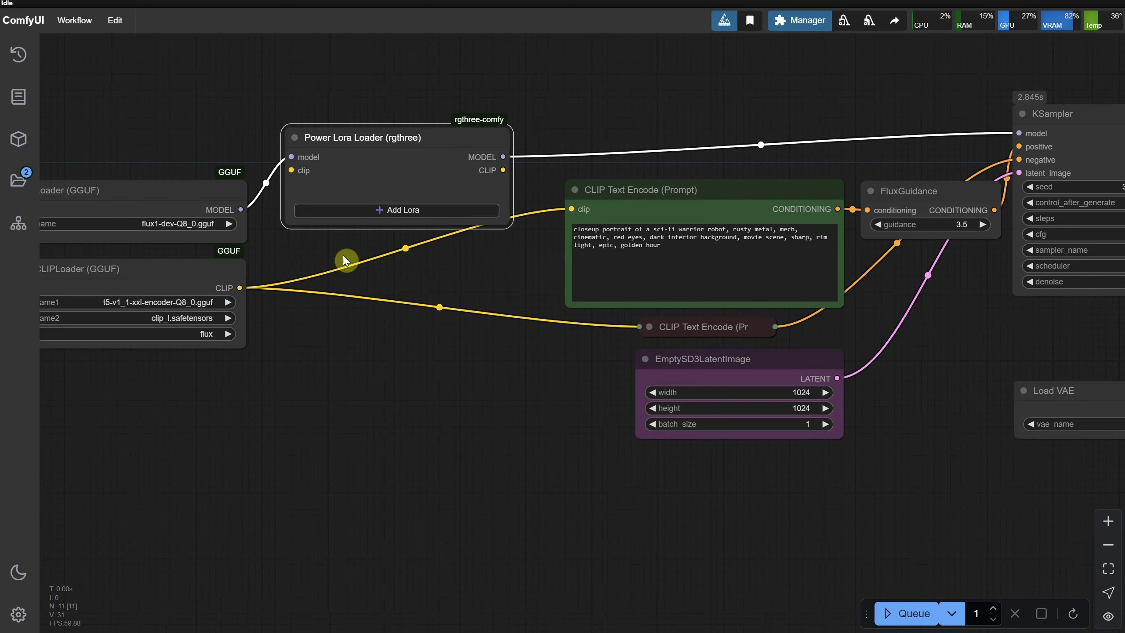
pyautogui.scroll(-2, 356, 276)
pyautogui.moveTo(356, 276); pyautogui.dragTo(376, 358)
pyautogui.scroll(2, 386, 315)
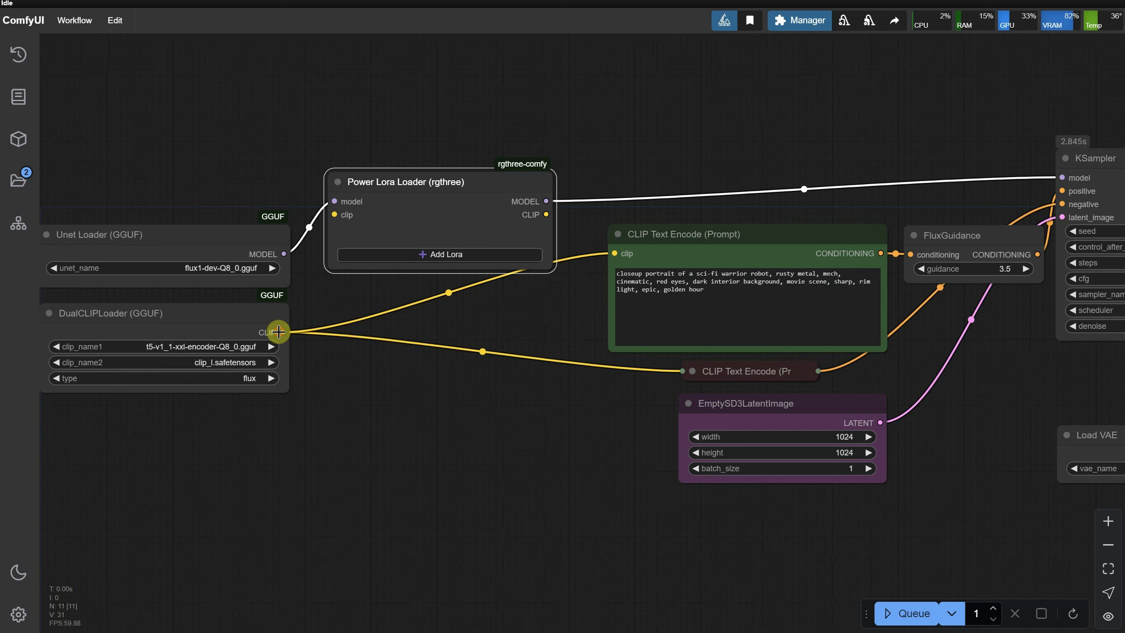
pyautogui.moveTo(278, 331); pyautogui.dragTo(335, 214)
pyautogui.moveTo(409, 182); pyautogui.dragTo(402, 204)
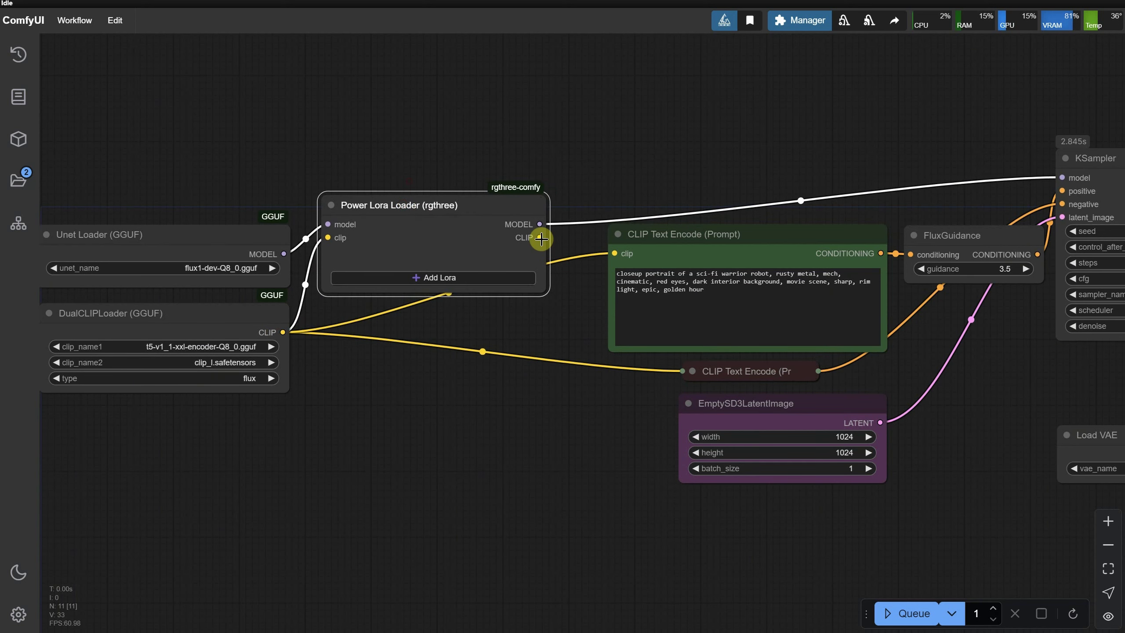
pyautogui.moveTo(540, 237); pyautogui.dragTo(614, 253)
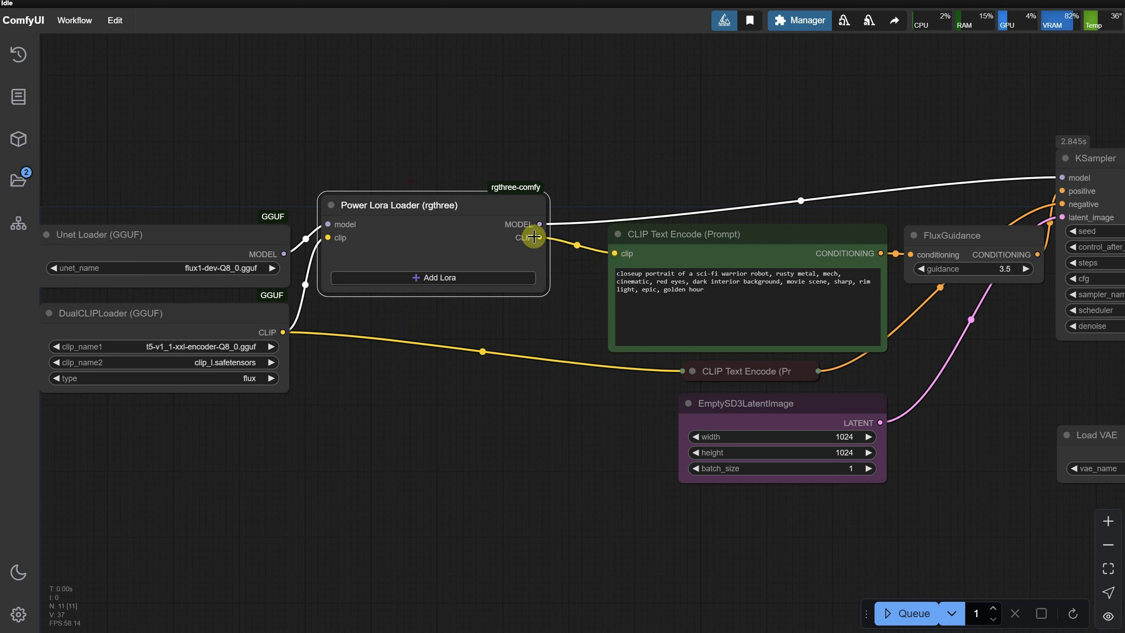
pyautogui.moveTo(533, 237); pyautogui.dragTo(693, 376)
# Step: Nudge the Power Lora Loader lower and colour it blue
pyautogui.moveTo(432, 205); pyautogui.dragTo(422, 236)
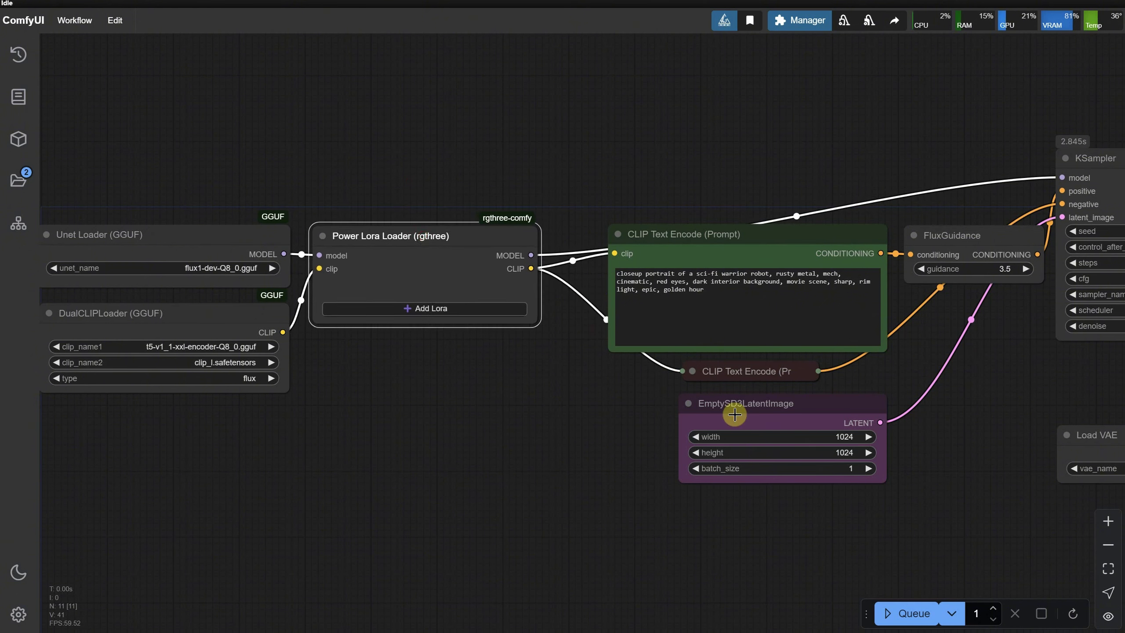
pyautogui.rightClick(428, 245)
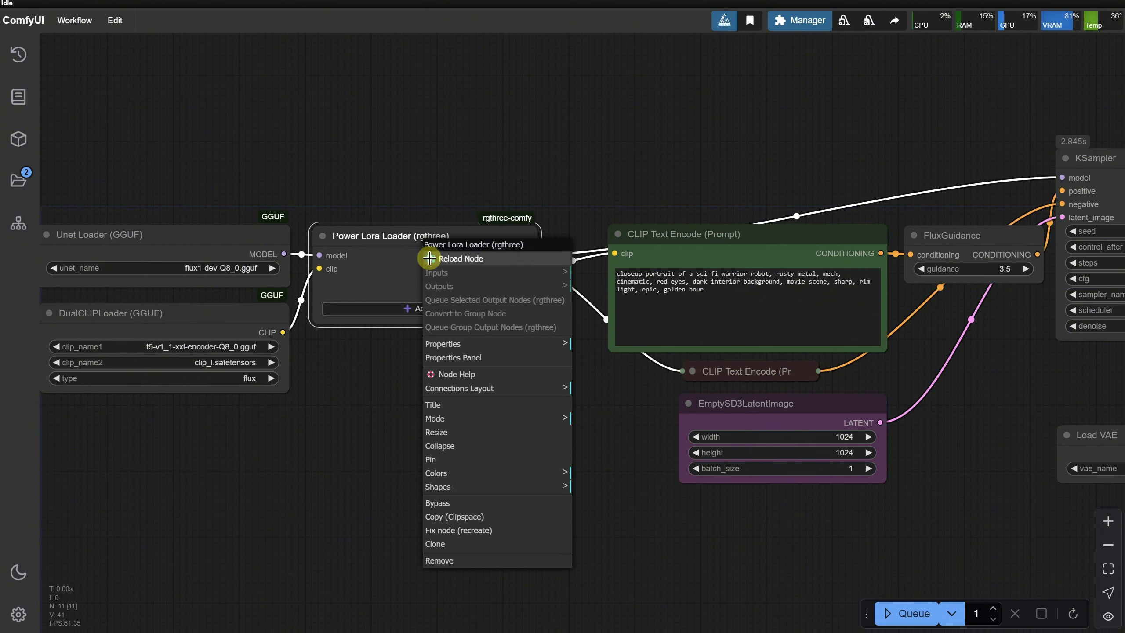
pyautogui.click(508, 476)
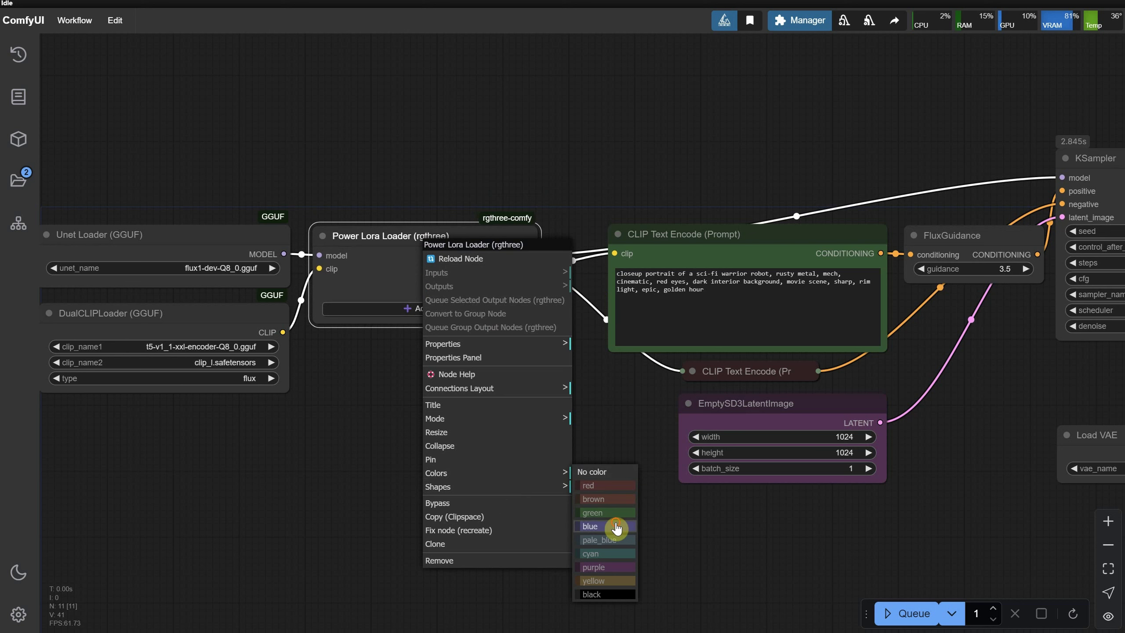
pyautogui.click(616, 528)
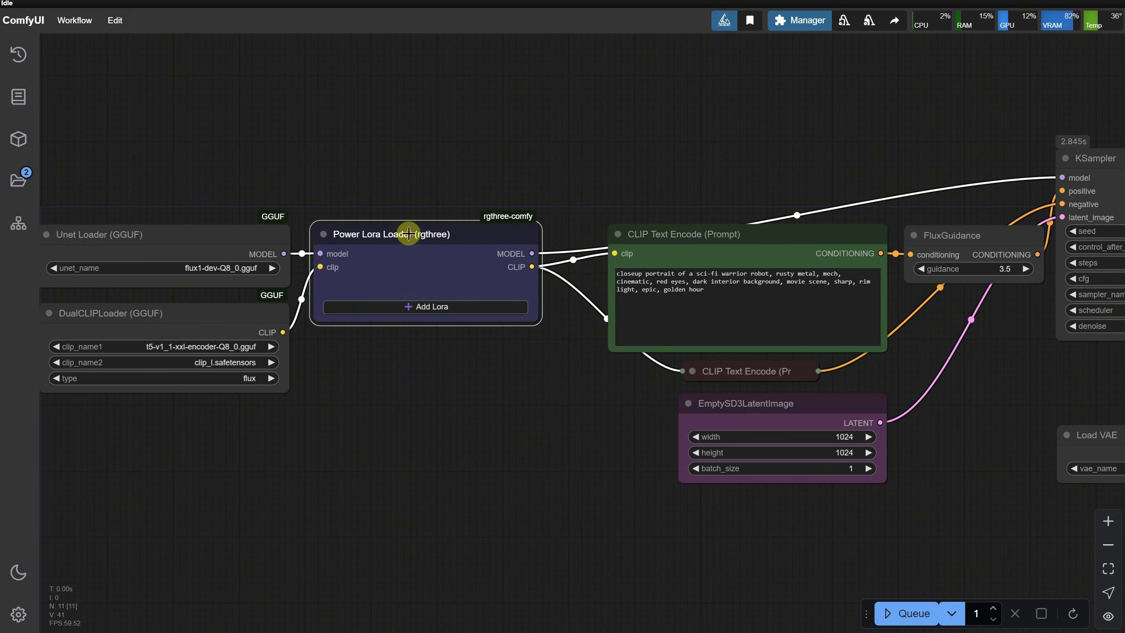
# Step: Deselect the loader node and bring up Civitai's Models listing with its filter options
pyautogui.scroll(4, 600, 325)
pyautogui.click(601, 324)
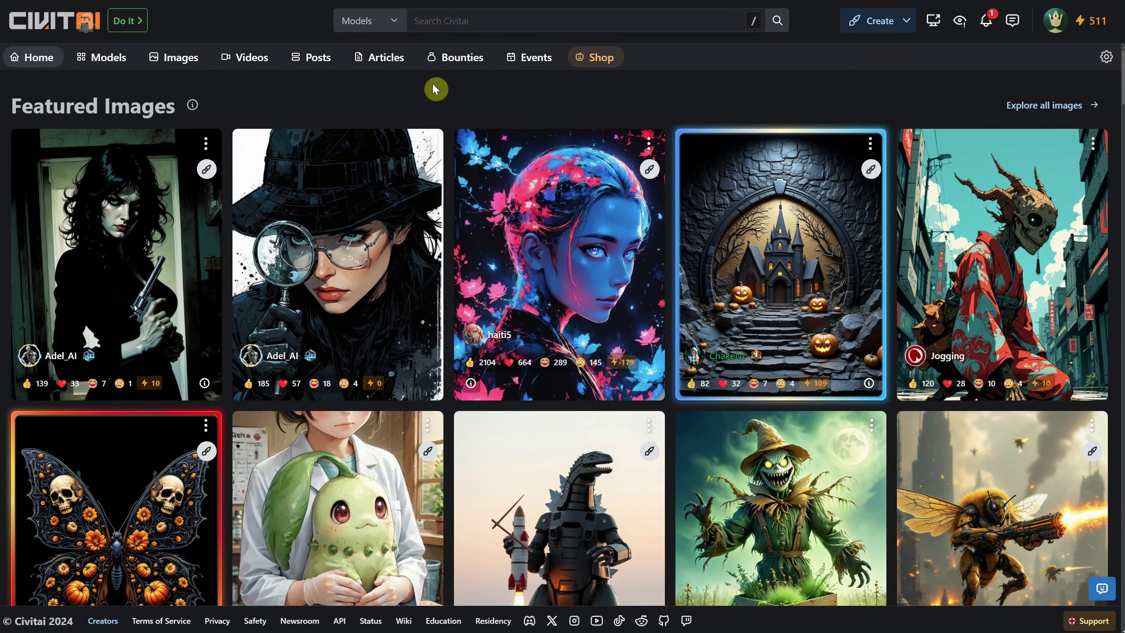
pyautogui.click(113, 60)
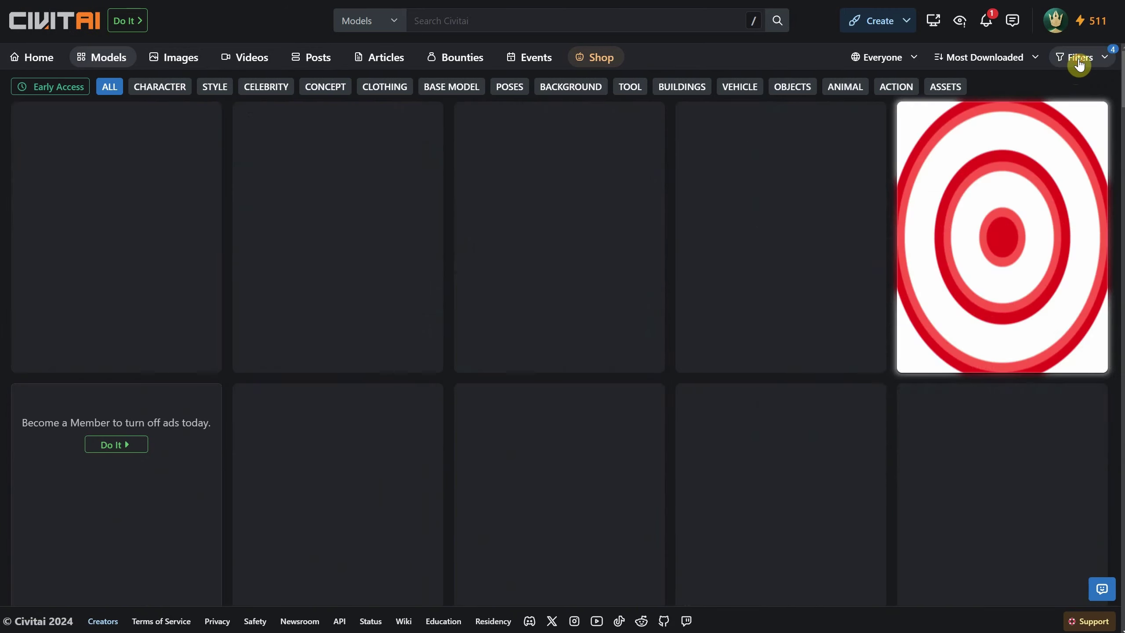
pyautogui.click(1079, 59)
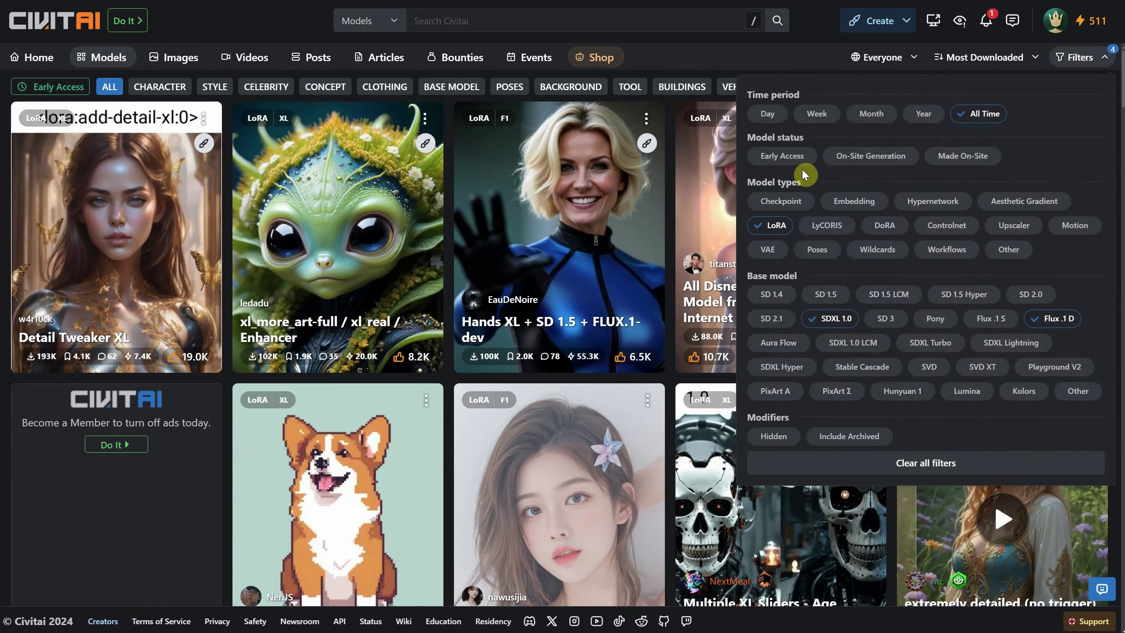
# Step: Filter to LoRA models with Flux .1 D as the only base model, dropping SDXL 1.0
pyautogui.click(771, 227)
pyautogui.click(840, 322)
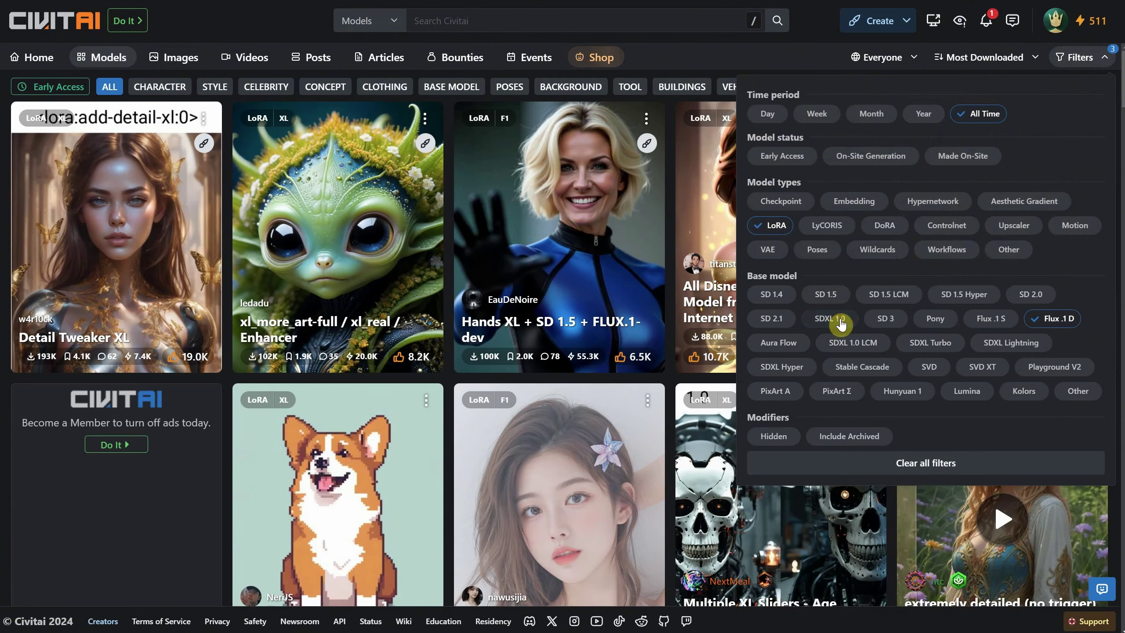
pyautogui.click(1057, 319)
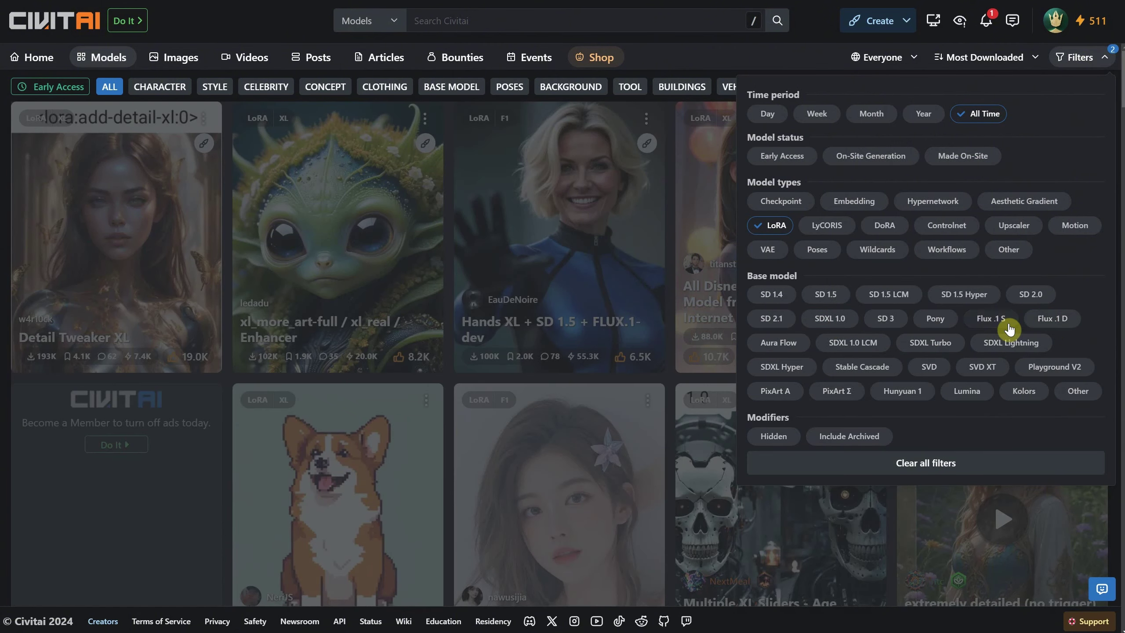
pyautogui.click(1003, 328)
pyautogui.click(1000, 328)
pyautogui.click(1051, 320)
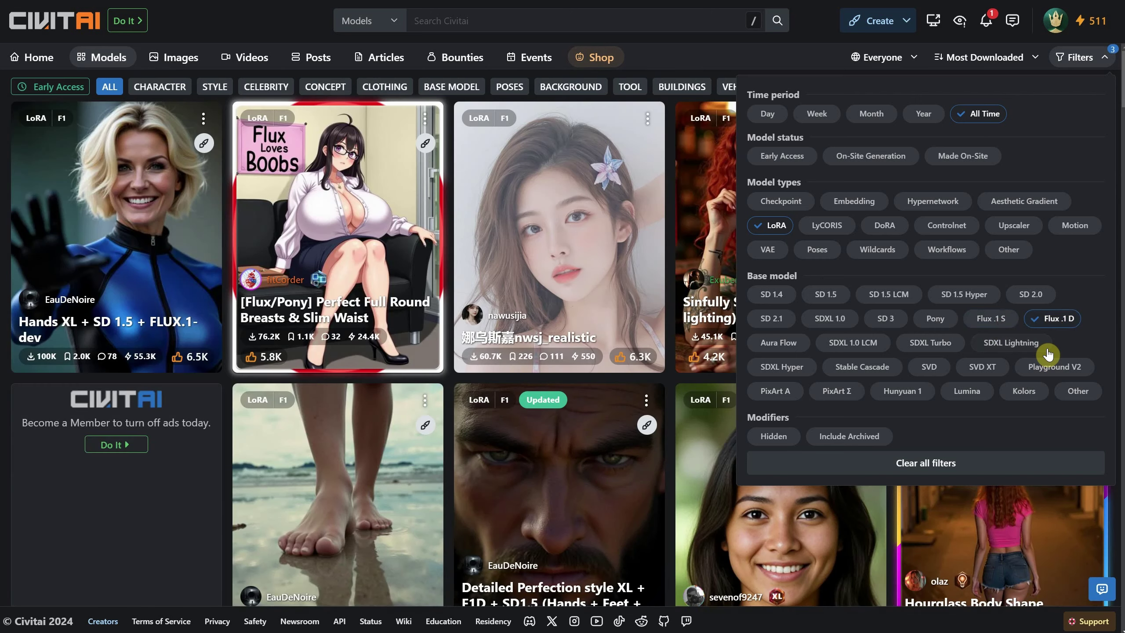
pyautogui.click(713, 87)
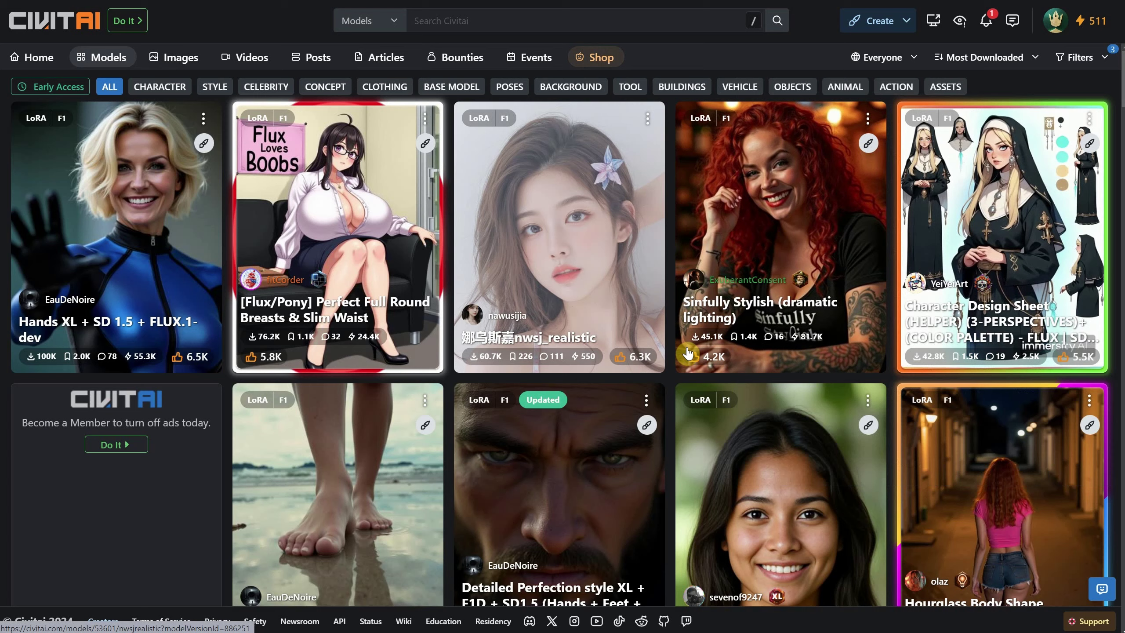
# Step: Open the Hands XL + SD 1.5 + FLUX.1-dev LoRA and review its Flux.1 D base model and trigger words
pyautogui.click(116, 231)
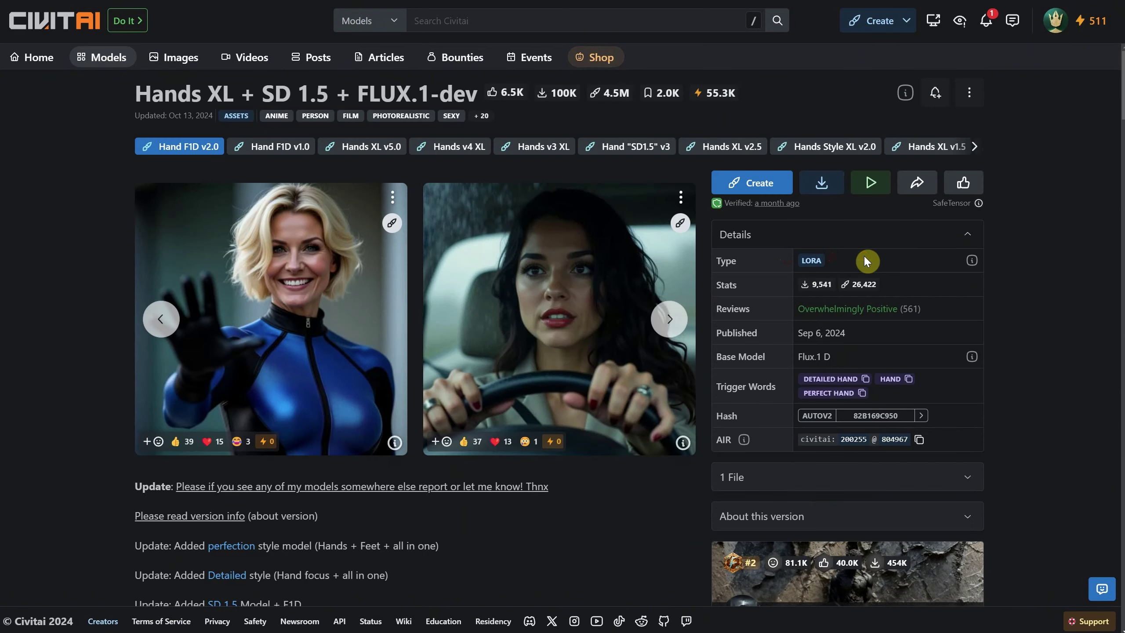
pyautogui.moveTo(793, 357); pyautogui.dragTo(875, 350)
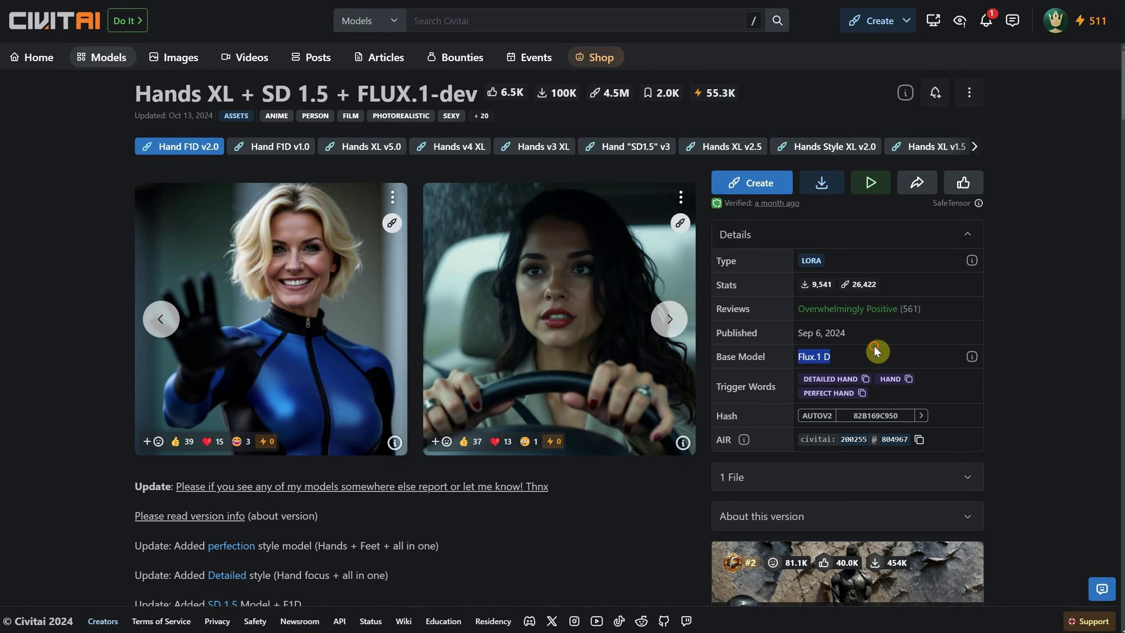
pyautogui.click(876, 348)
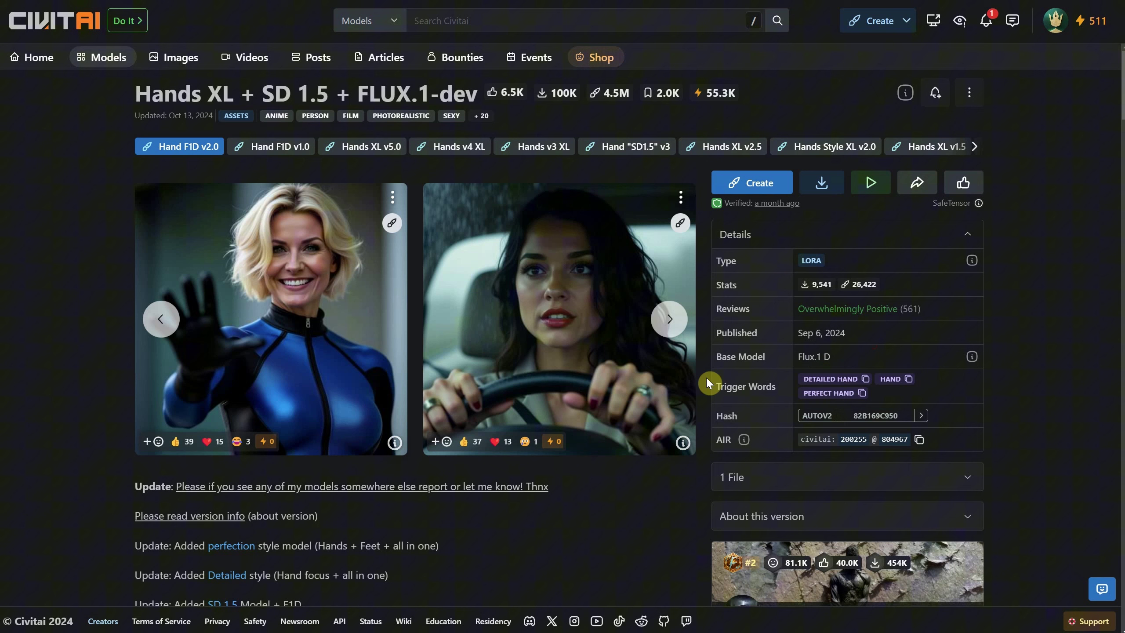
pyautogui.tripleClick(763, 382)
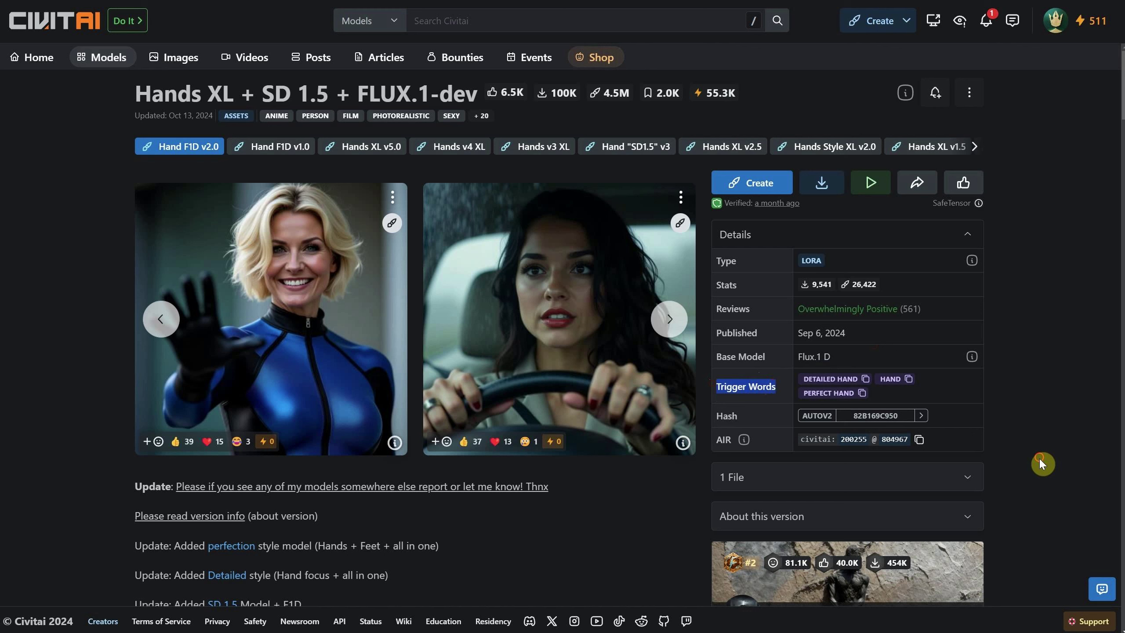
pyautogui.click(1040, 460)
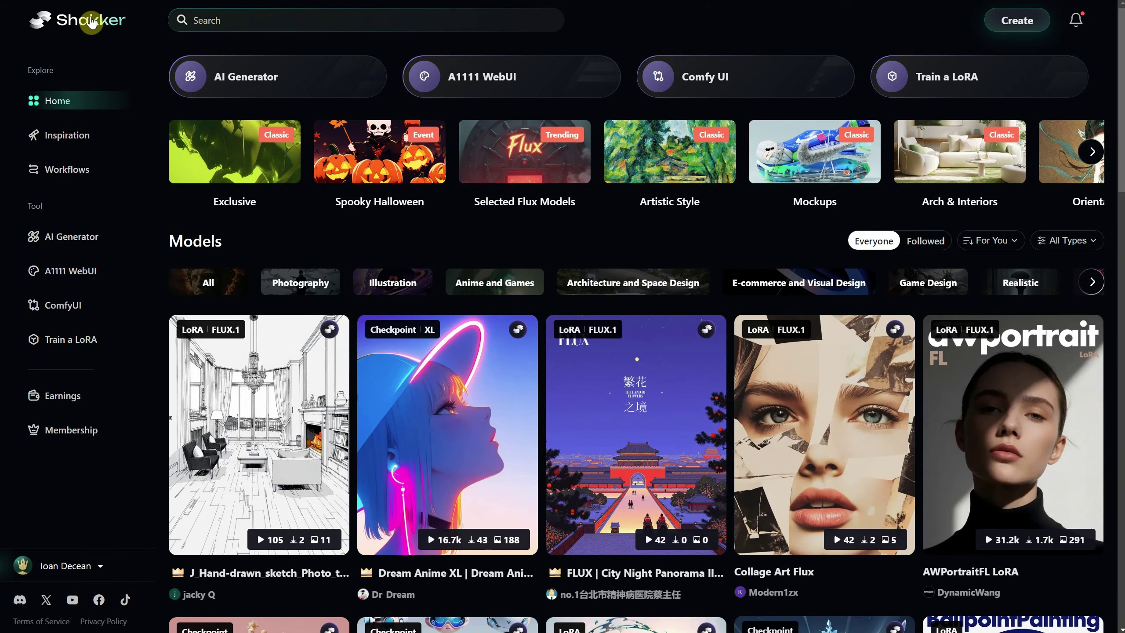
# Step: Filter the Shakker model list to LoRA models with a FLUX.1 base
pyautogui.click(1072, 241)
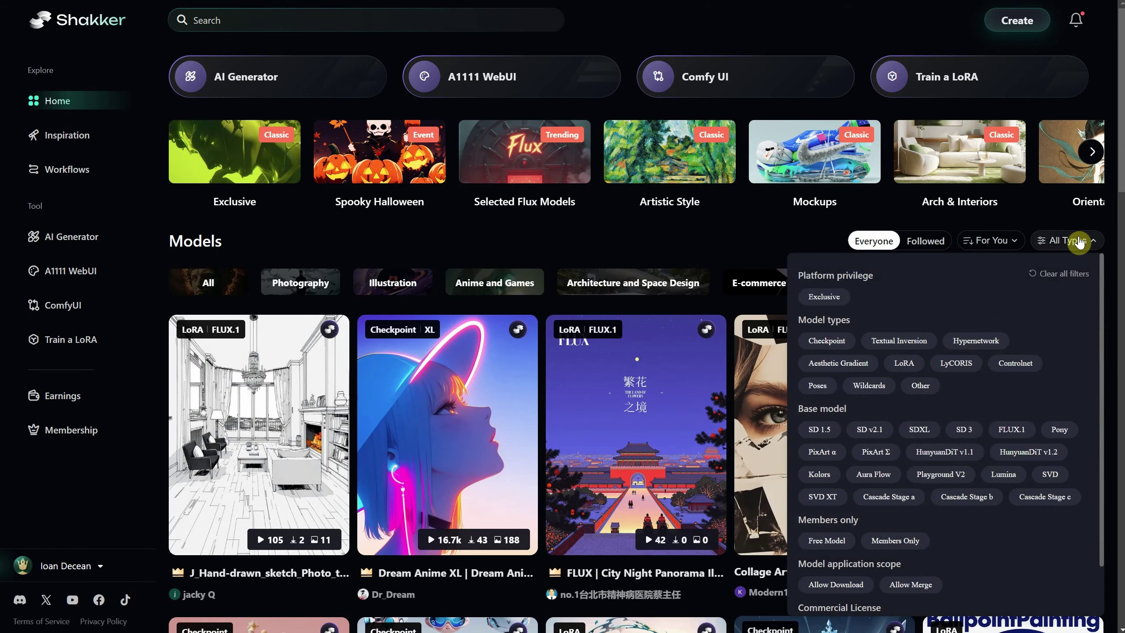
pyautogui.click(907, 364)
pyautogui.scroll(-1, 908, 359)
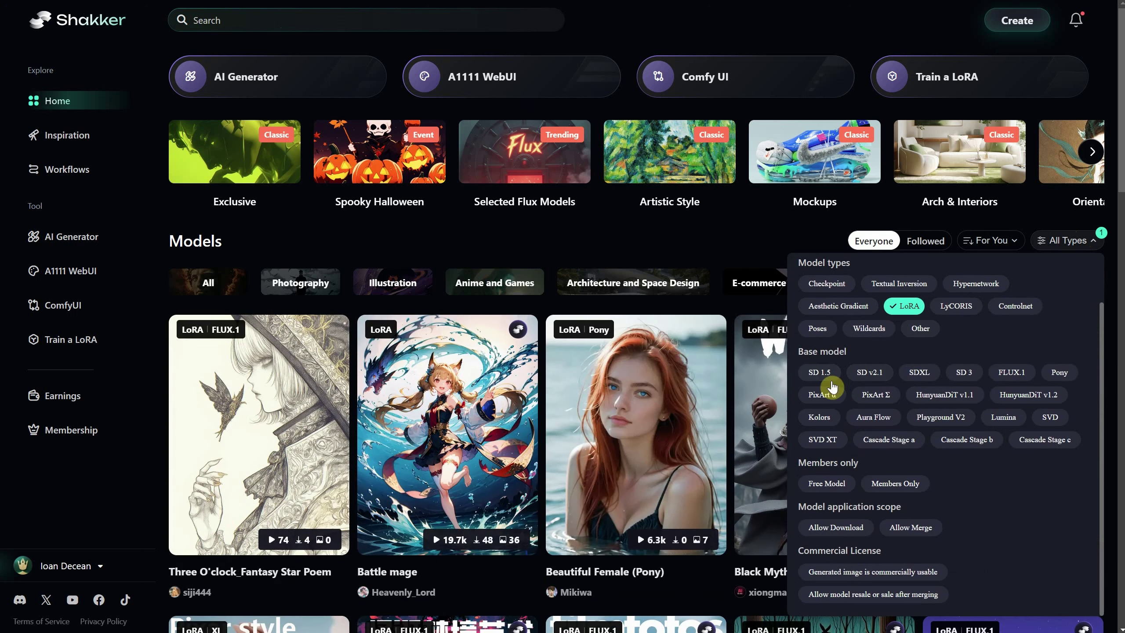
pyautogui.click(1013, 375)
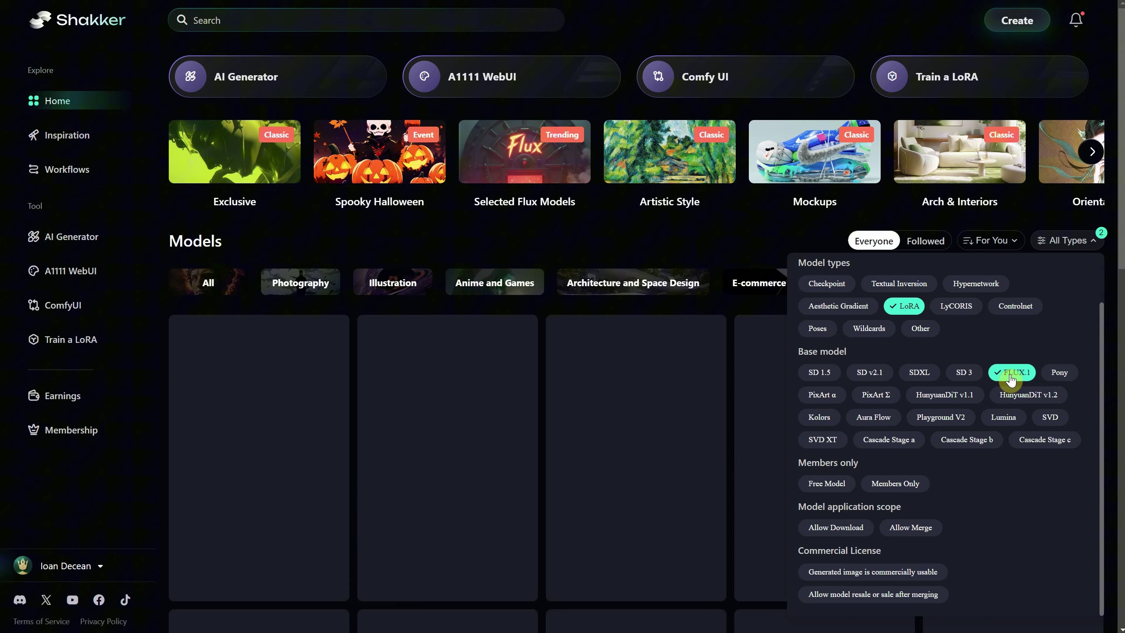
pyautogui.scroll(-3, 955, 459)
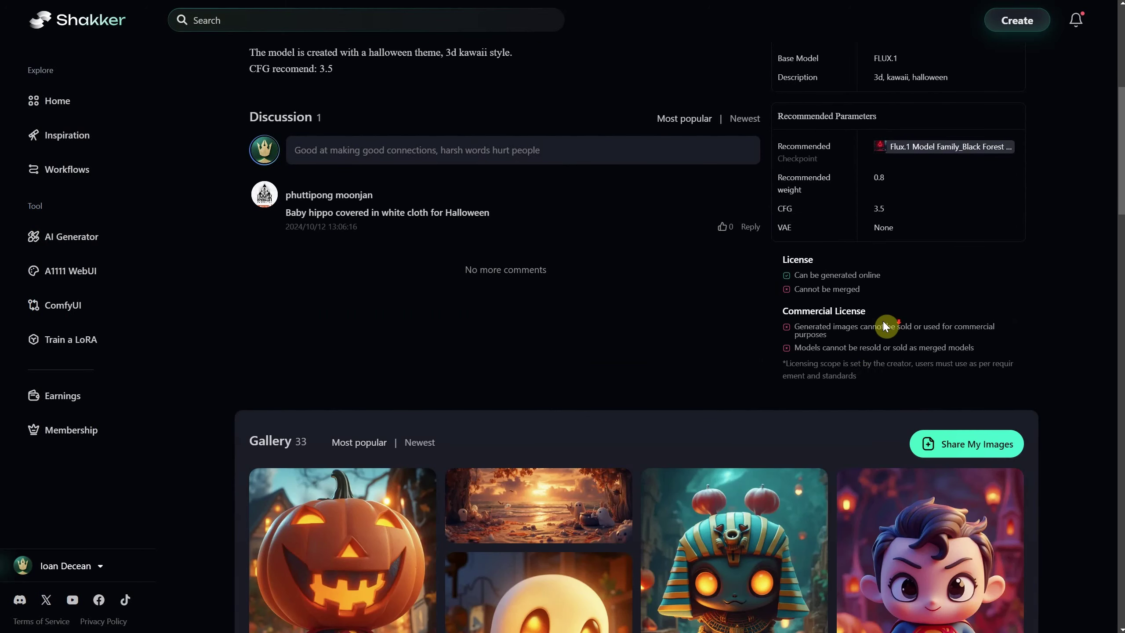
pyautogui.moveTo(796, 330); pyautogui.dragTo(901, 329)
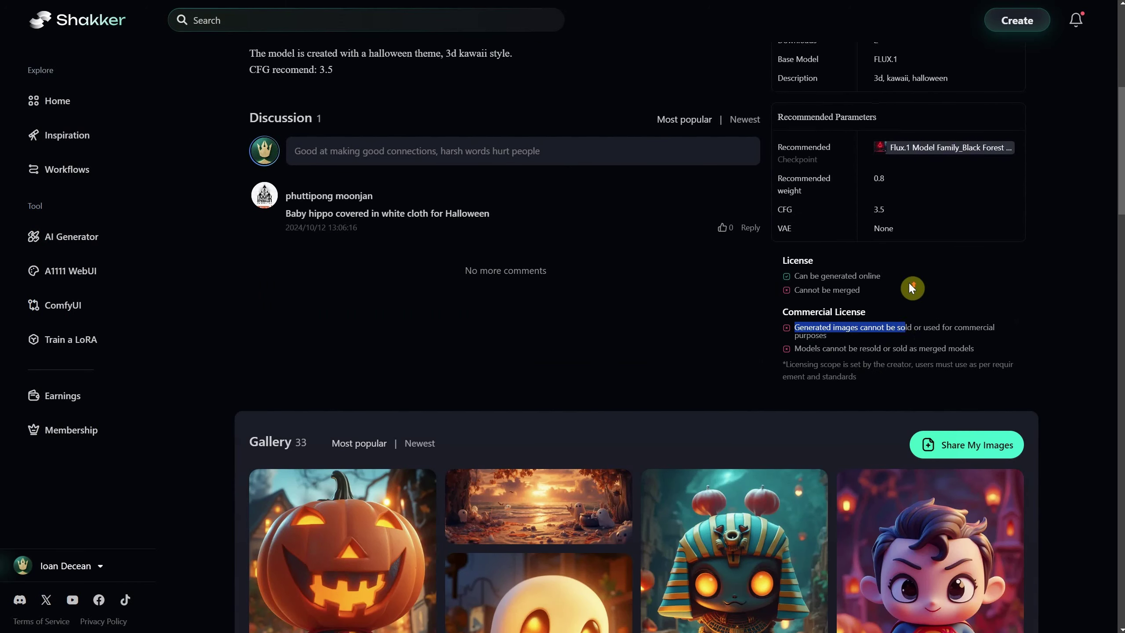
pyautogui.scroll(1, 909, 284)
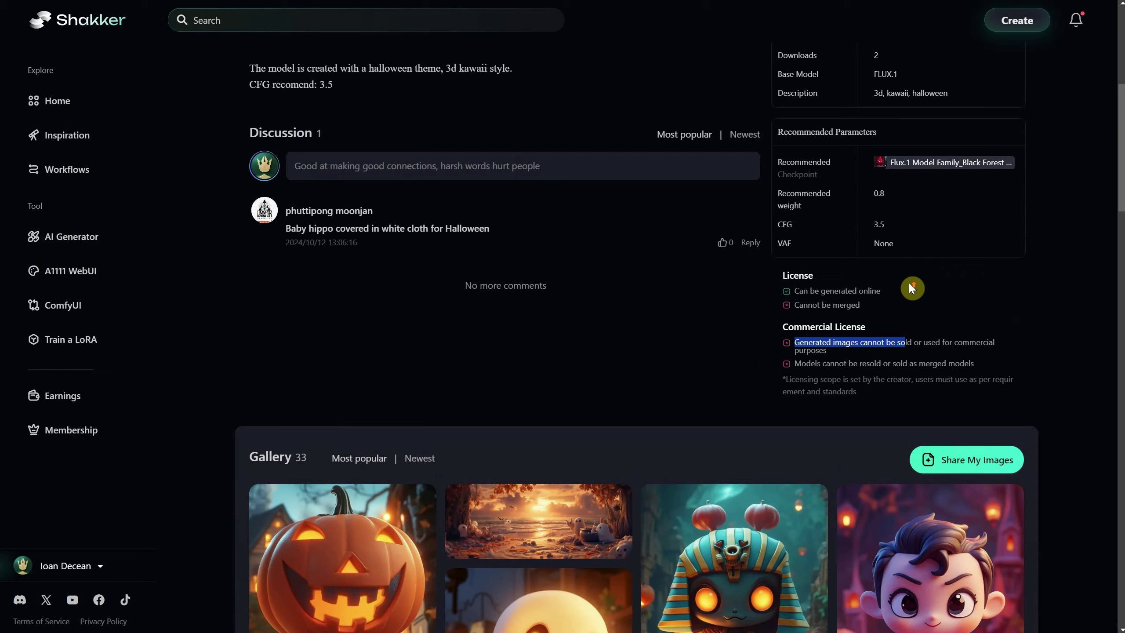
pyautogui.scroll(5, 909, 284)
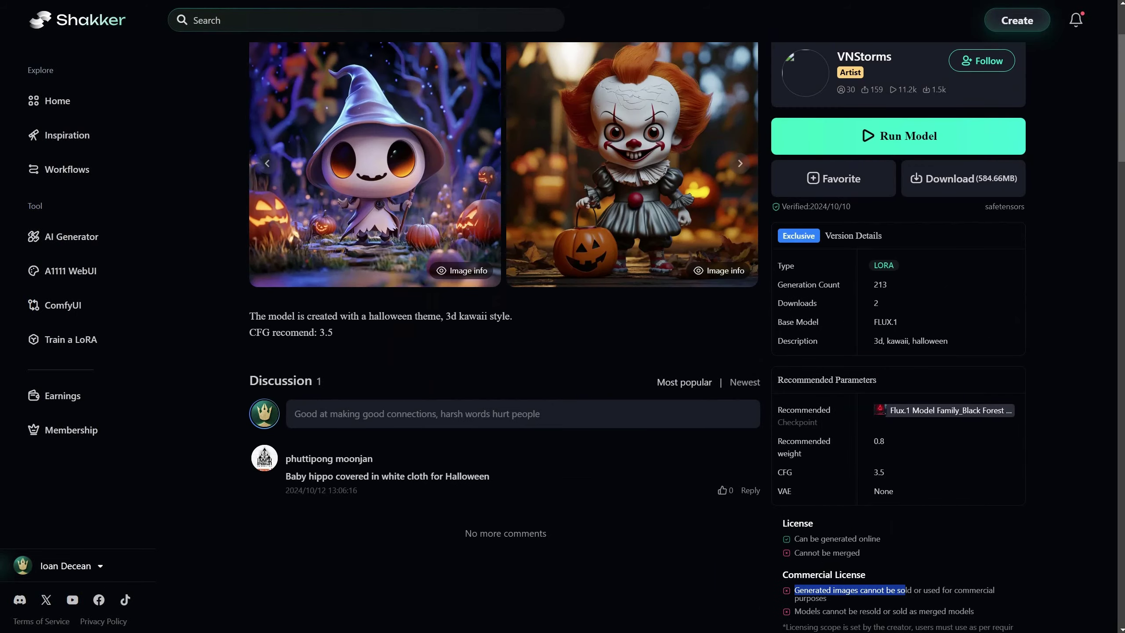
pyautogui.hotkey('alt', 'Left')
# Step: Add the 'Generated image is commercially usable' filter to the results
pyautogui.click(1080, 117)
pyautogui.scroll(-3, 979, 345)
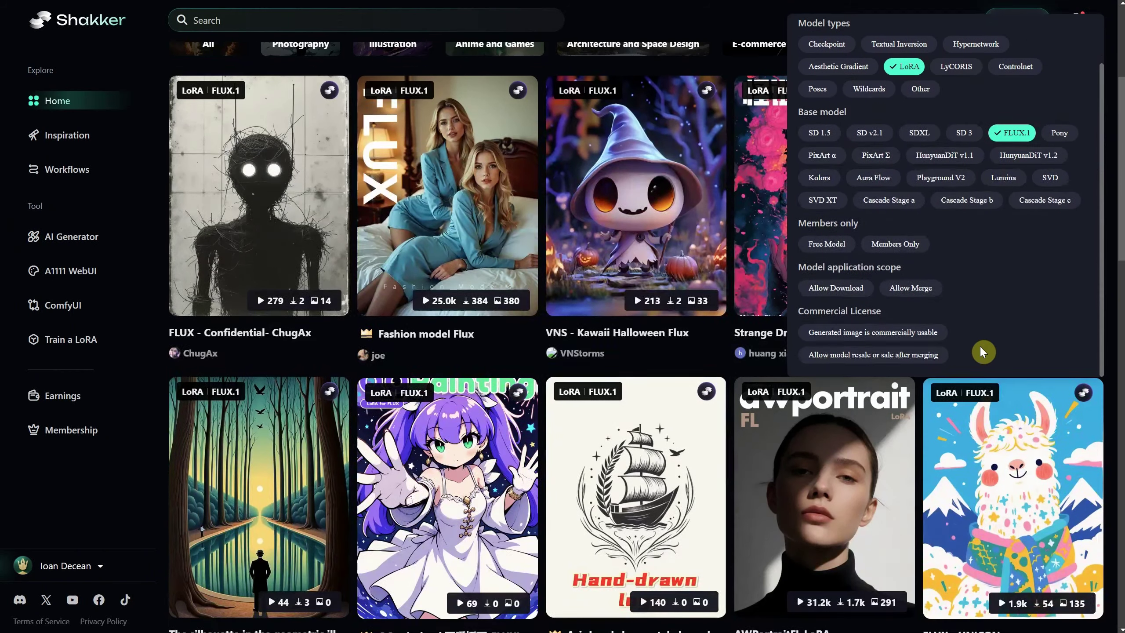
pyautogui.click(892, 310)
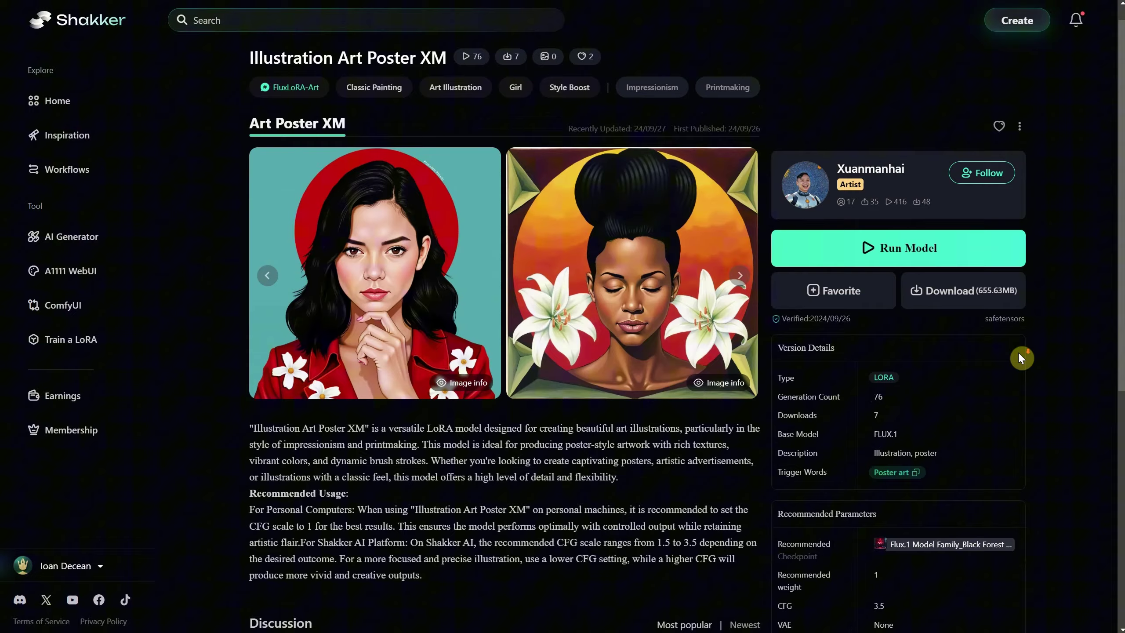
pyautogui.scroll(-5, 1023, 355)
pyautogui.scroll(-3, 1024, 355)
pyautogui.moveTo(790, 364); pyautogui.dragTo(847, 375)
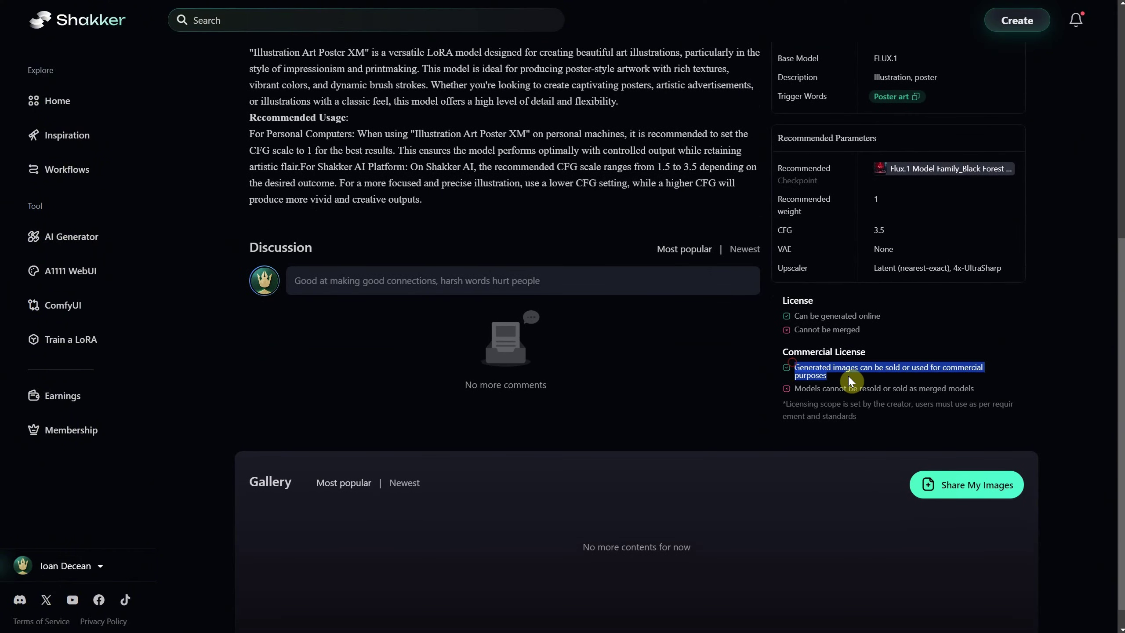
pyautogui.click(940, 341)
pyautogui.scroll(7, 513, 293)
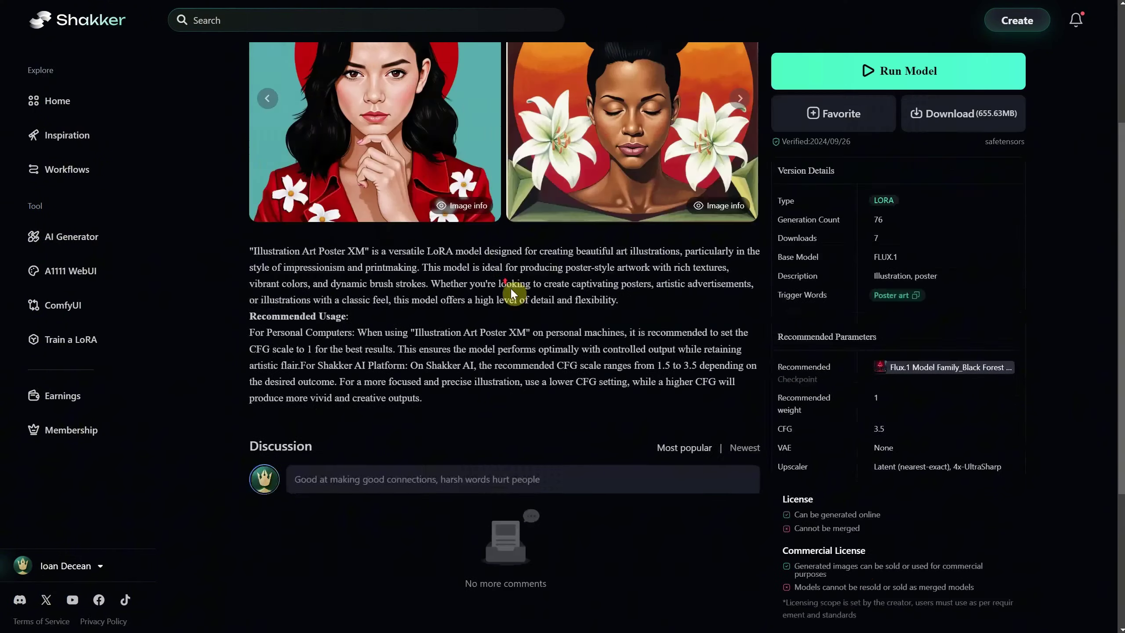
pyautogui.scroll(-3, 537, 297)
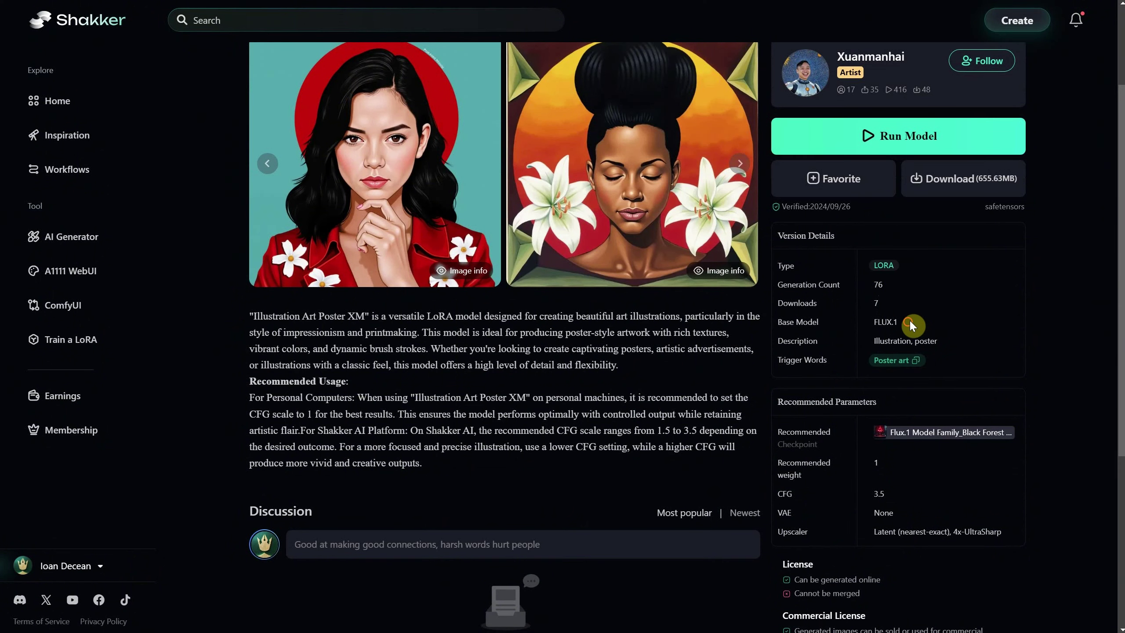
# Step: Confirm Illustration Art Poster XM is FLUX.1-based with trigger 'Poster art', then download it
pyautogui.moveTo(909, 322); pyautogui.dragTo(871, 325)
pyautogui.moveTo(933, 363); pyautogui.dragTo(879, 366)
pyautogui.click(956, 364)
pyautogui.scroll(1, 957, 364)
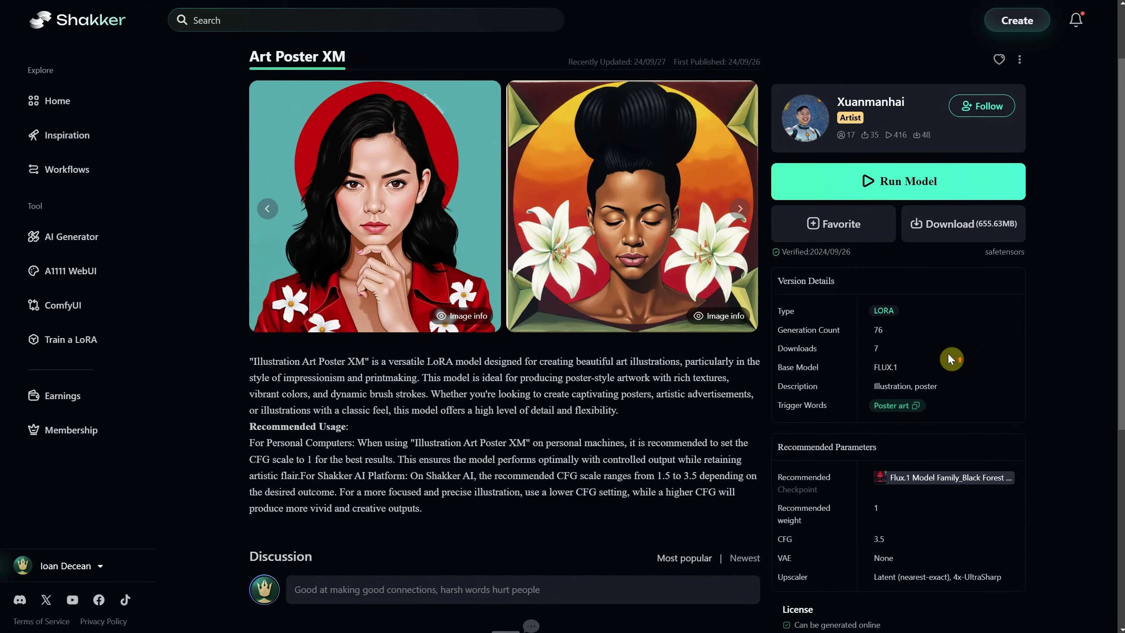
pyautogui.click(962, 244)
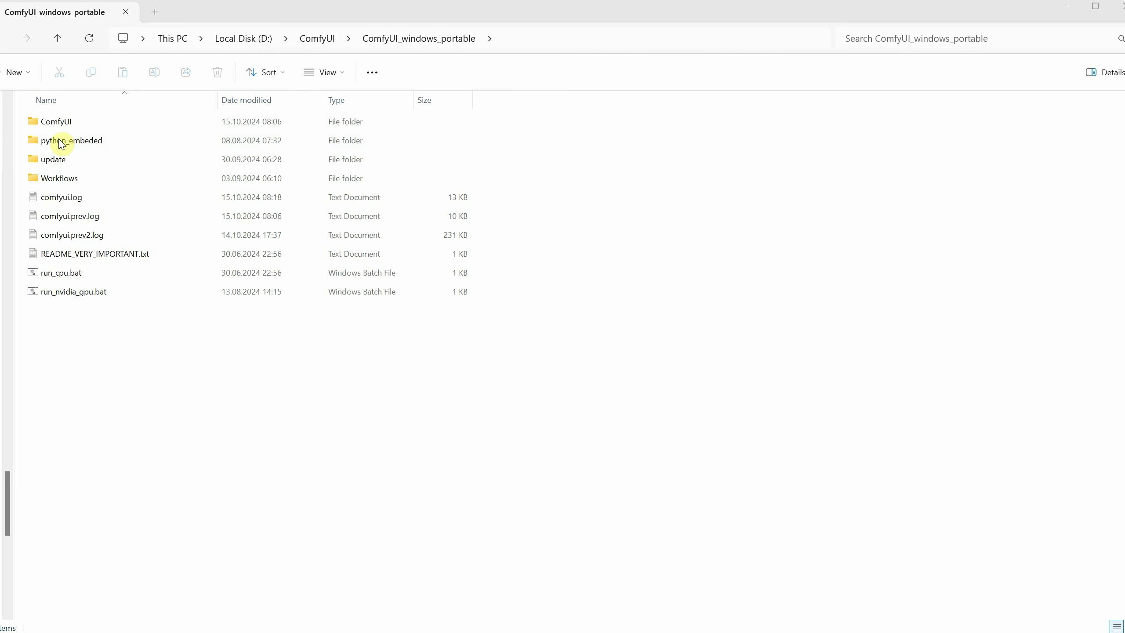
# Step: Browse ComfyUI > models > loras, inspect the flux subfolder's LoRA files, and return to loras
pyautogui.doubleClick(67, 121)
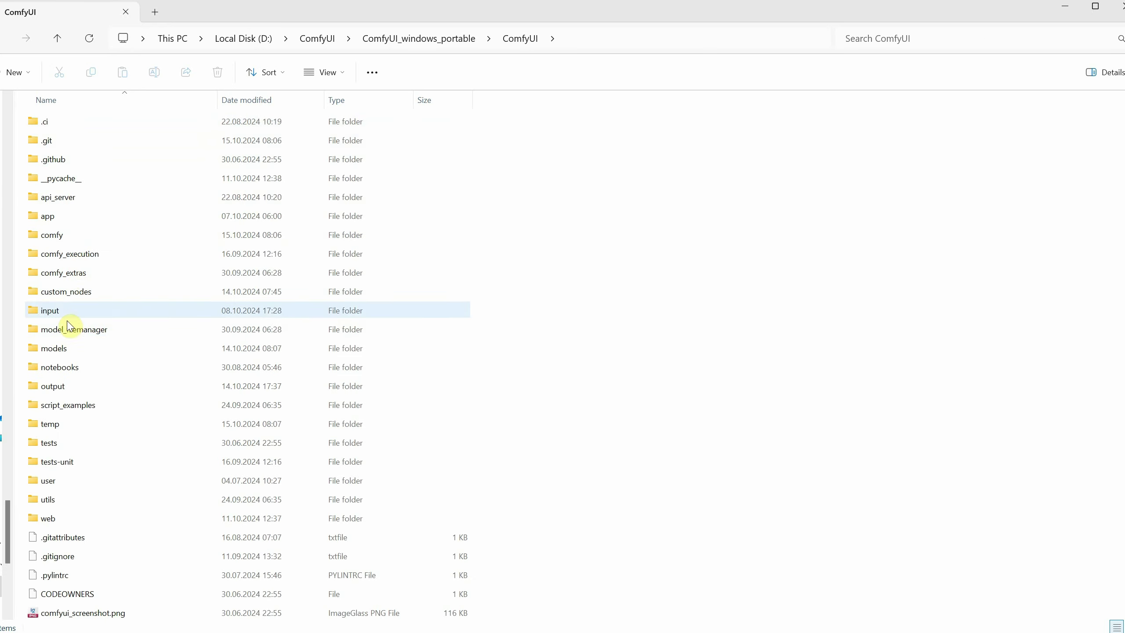
pyautogui.doubleClick(73, 350)
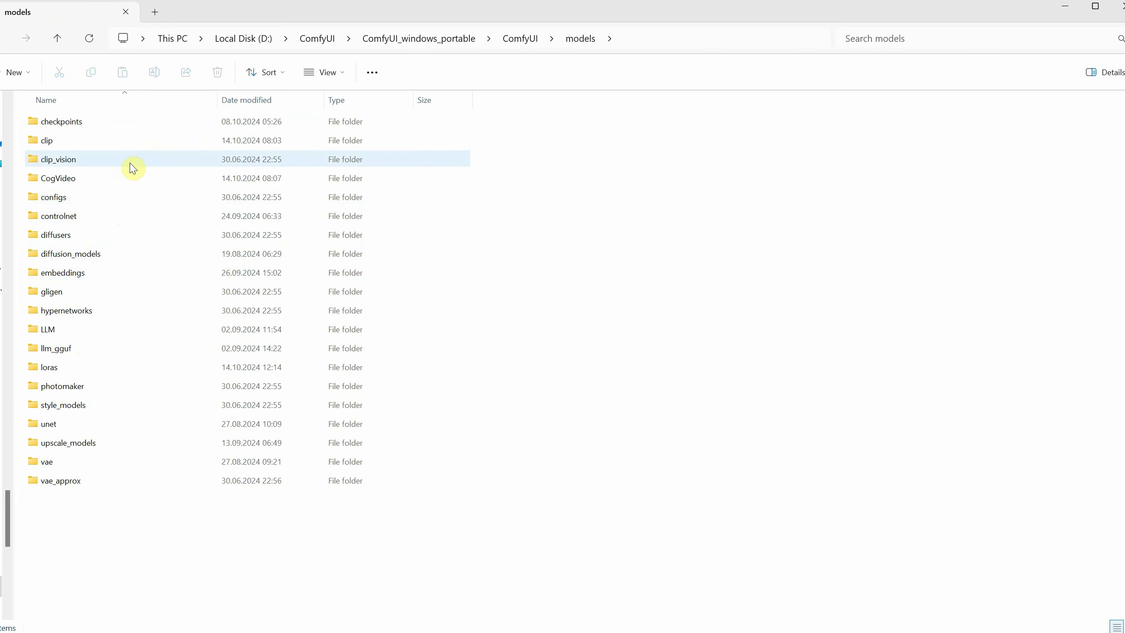
pyautogui.doubleClick(71, 367)
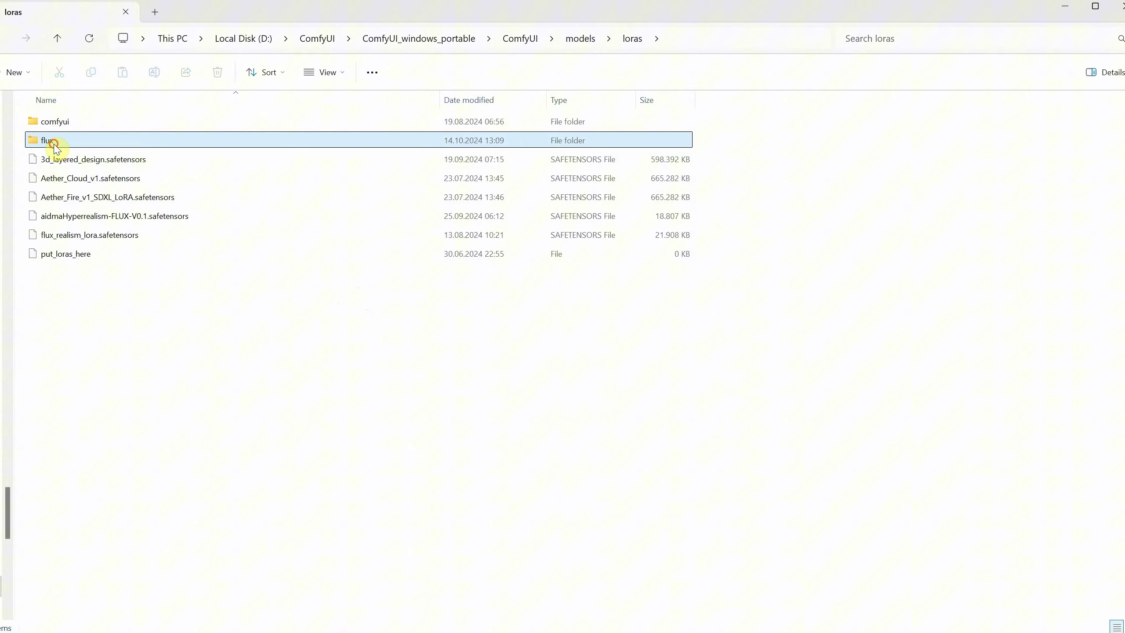
pyautogui.click(82, 145)
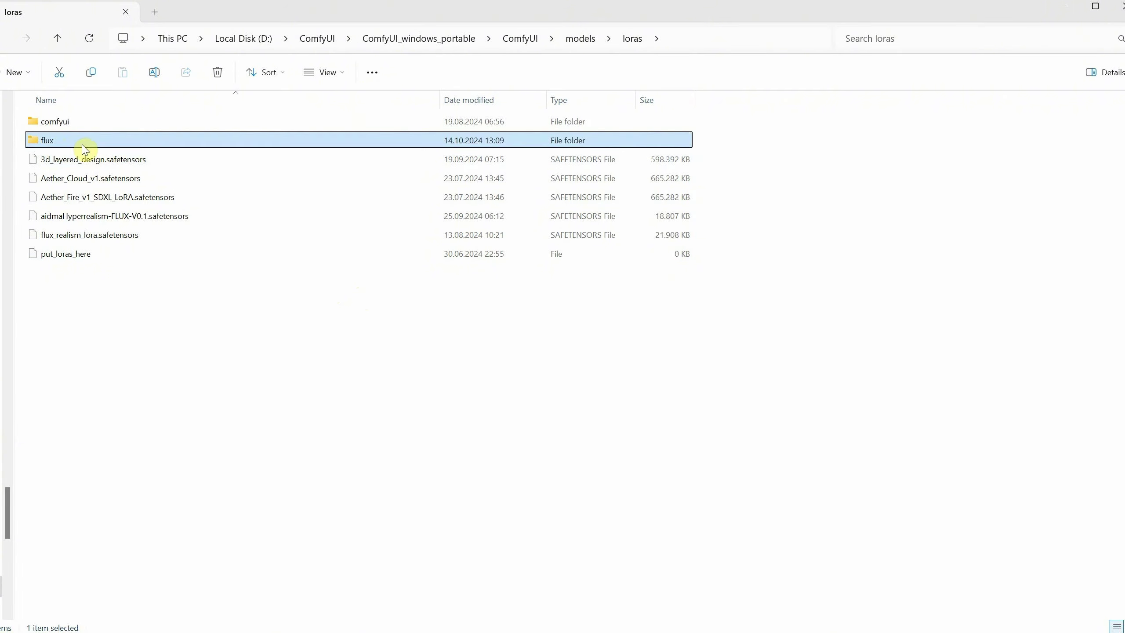
pyautogui.doubleClick(48, 142)
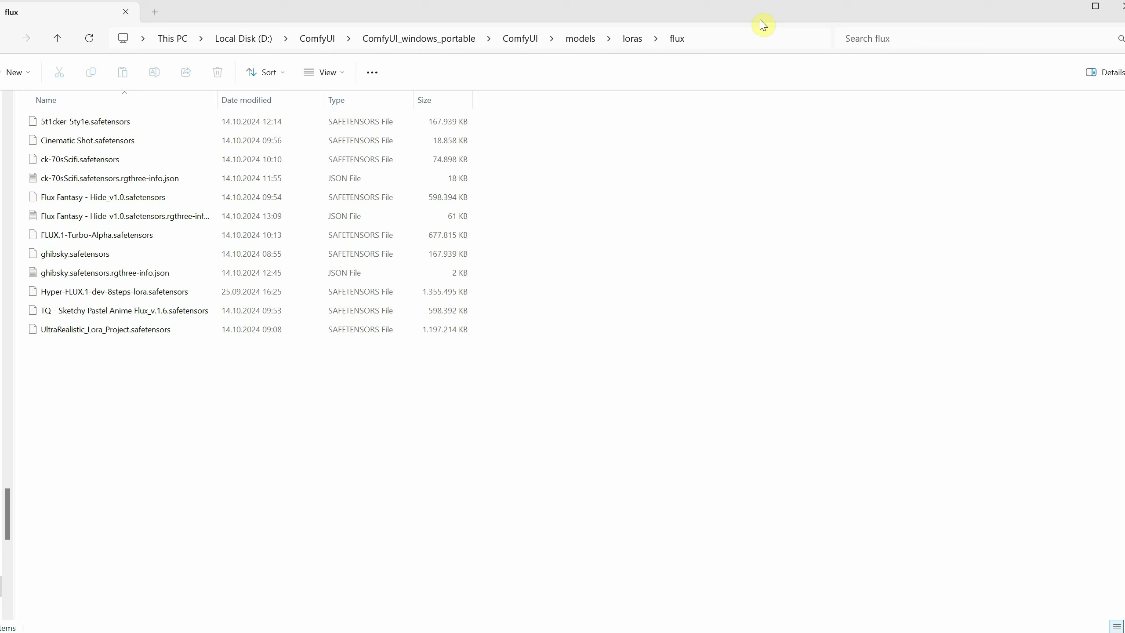
pyautogui.click(634, 43)
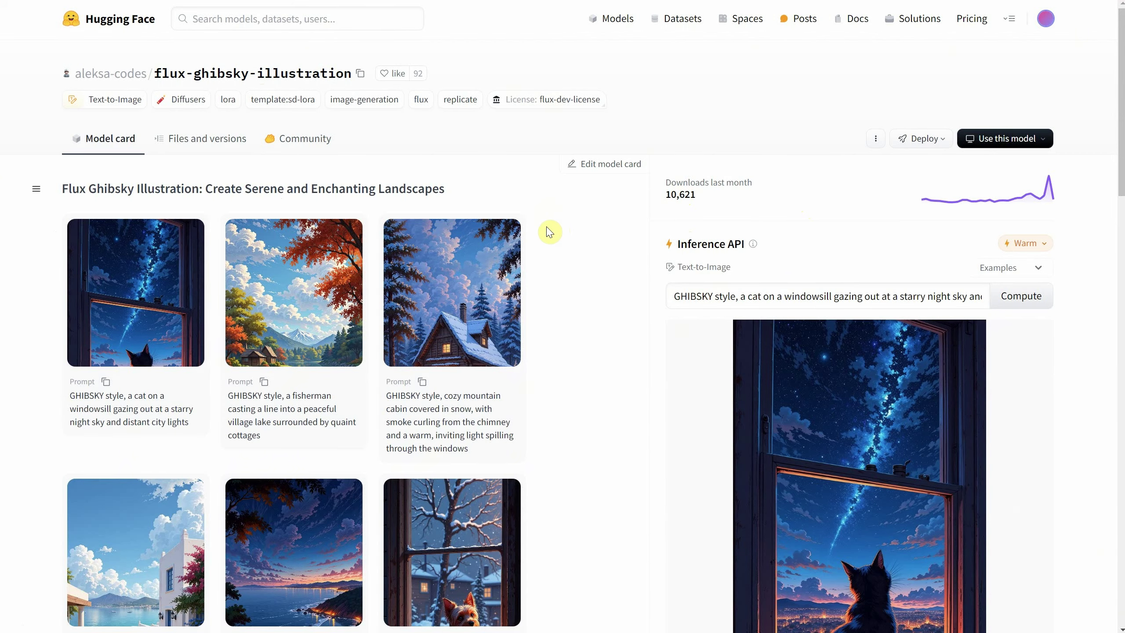
# Step: Start saving lora.safetensors into loras\flux, find ghibsky.safetensors already there, and cancel
pyautogui.scroll(-6, 559, 258)
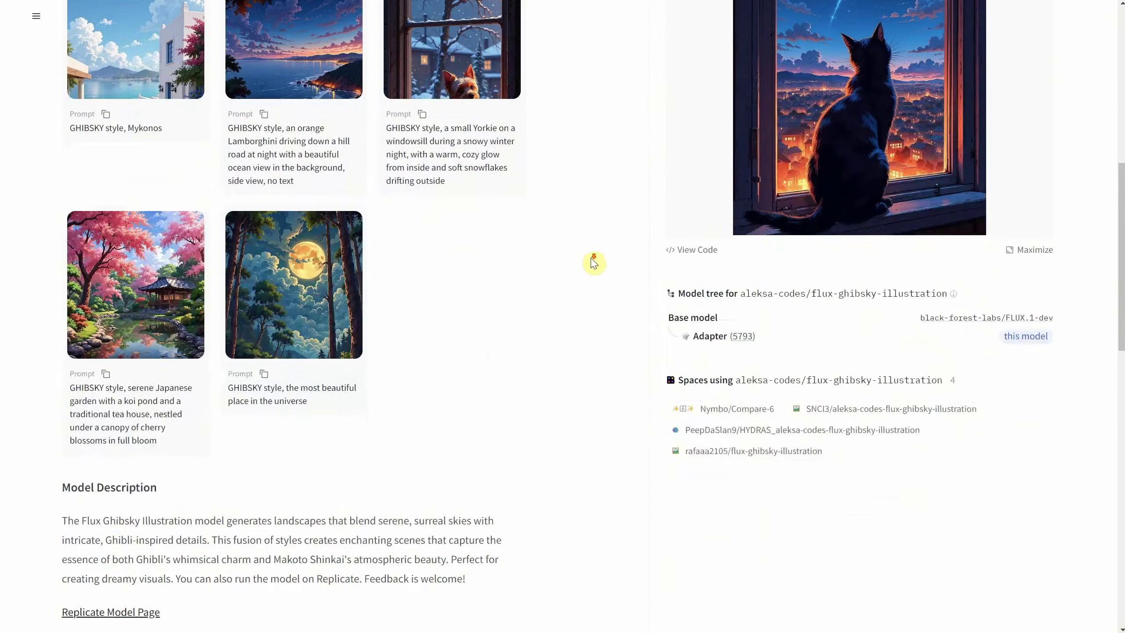
pyautogui.scroll(8, 492, 256)
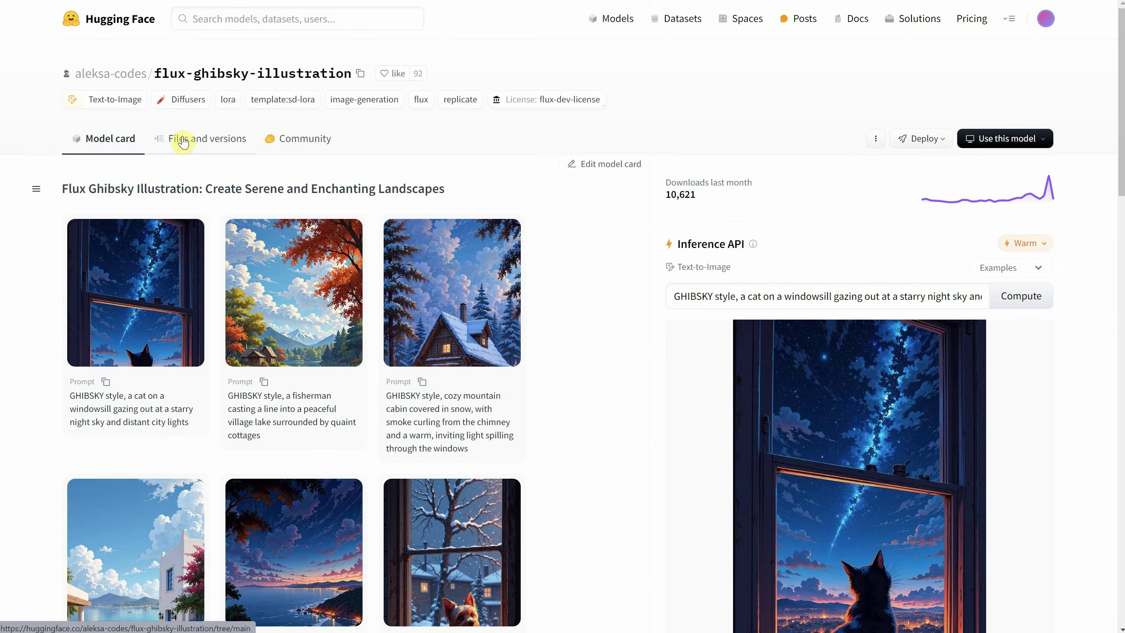
pyautogui.click(183, 141)
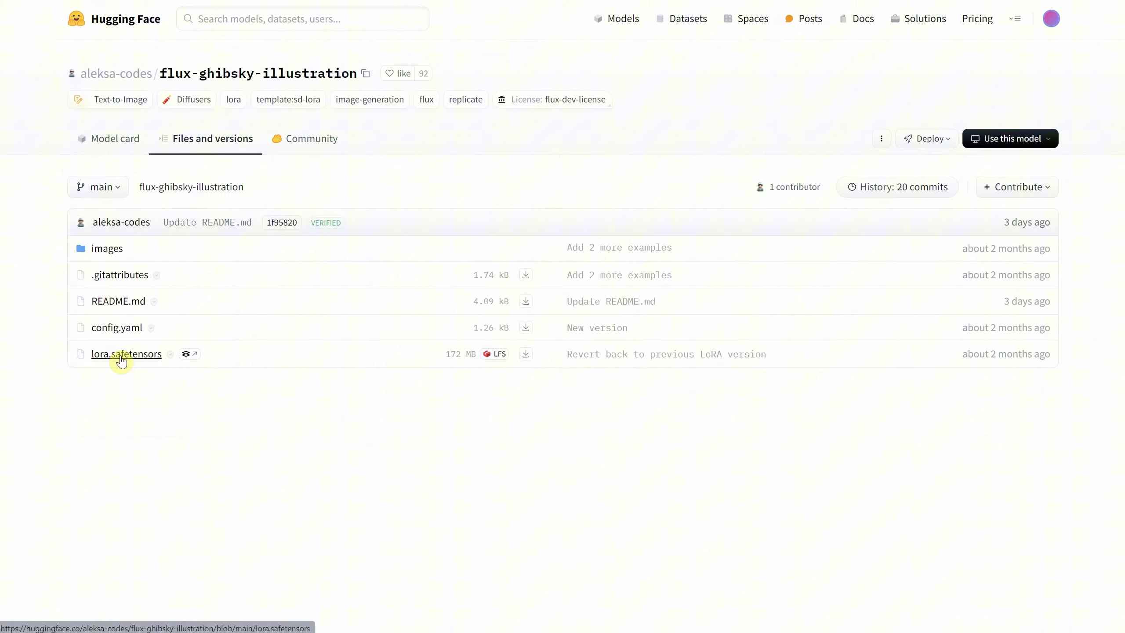
pyautogui.click(525, 355)
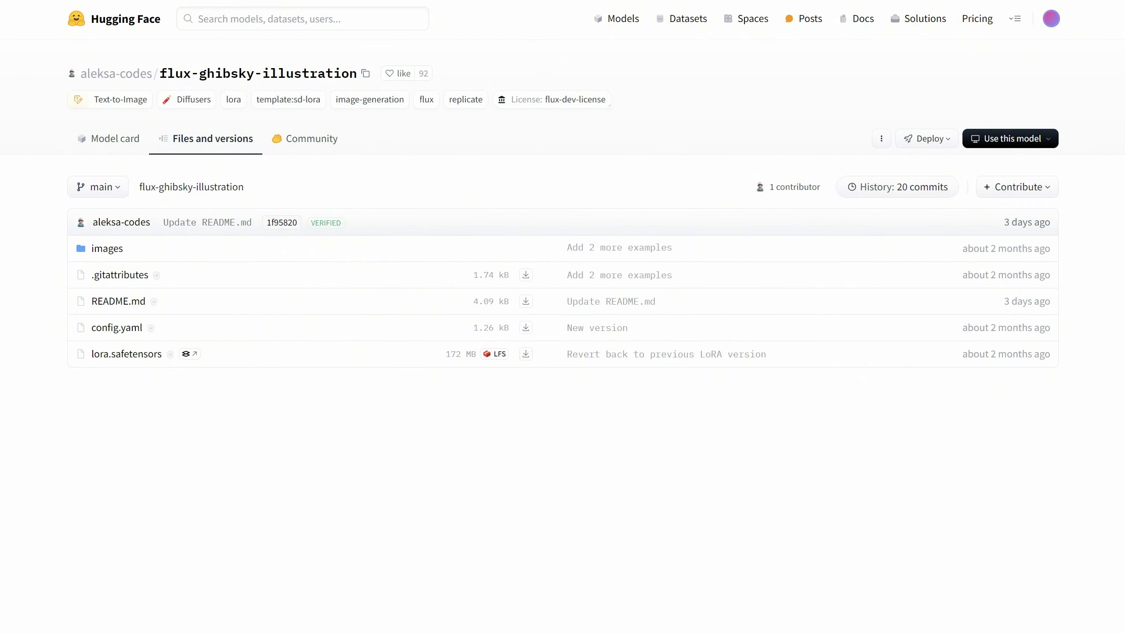
pyautogui.doubleClick(79, 104)
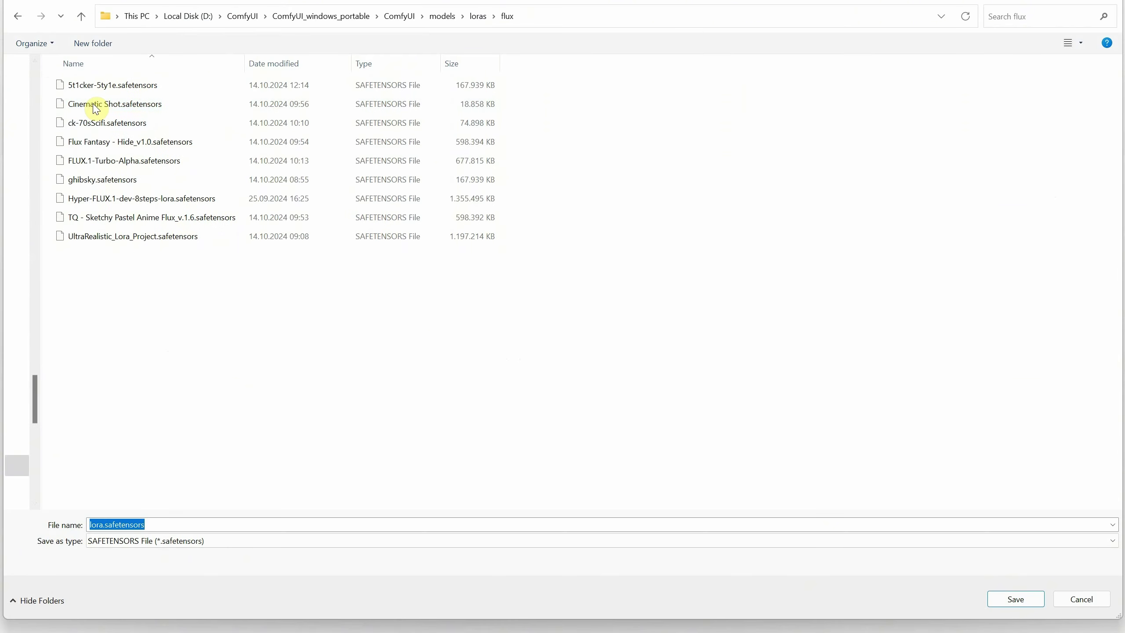
pyautogui.click(137, 179)
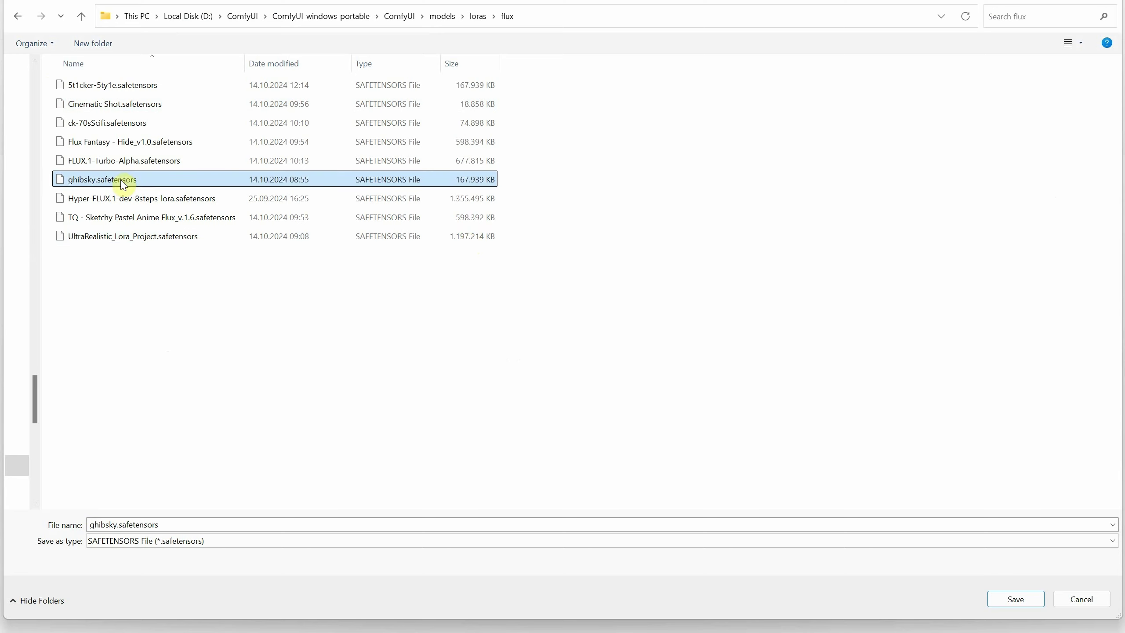
pyautogui.doubleClick(201, 524)
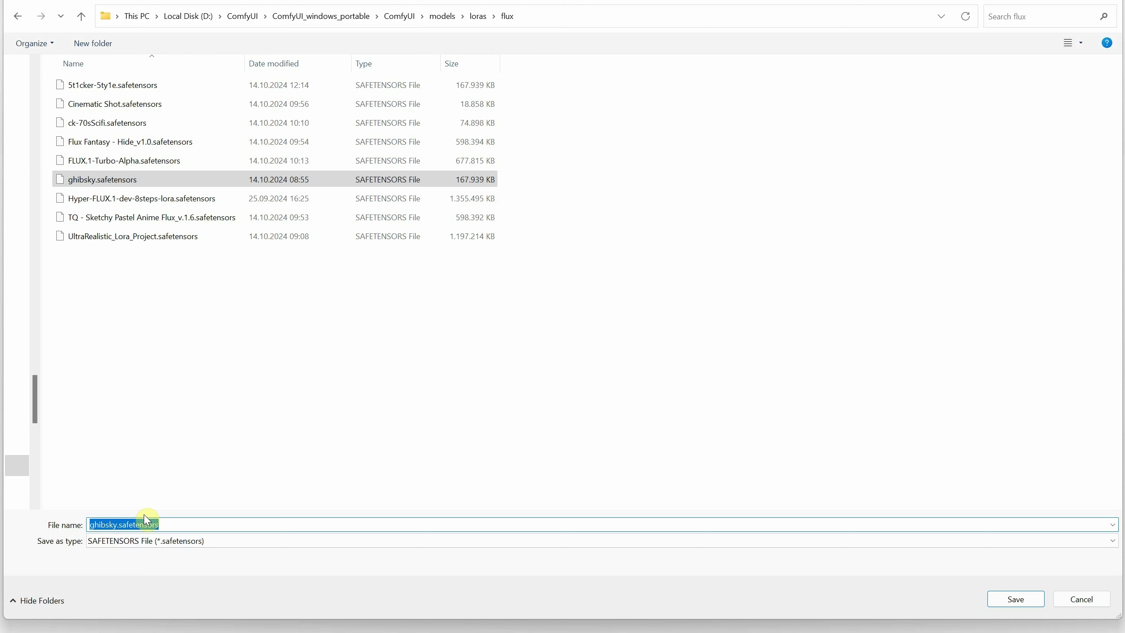
pyautogui.click(1081, 602)
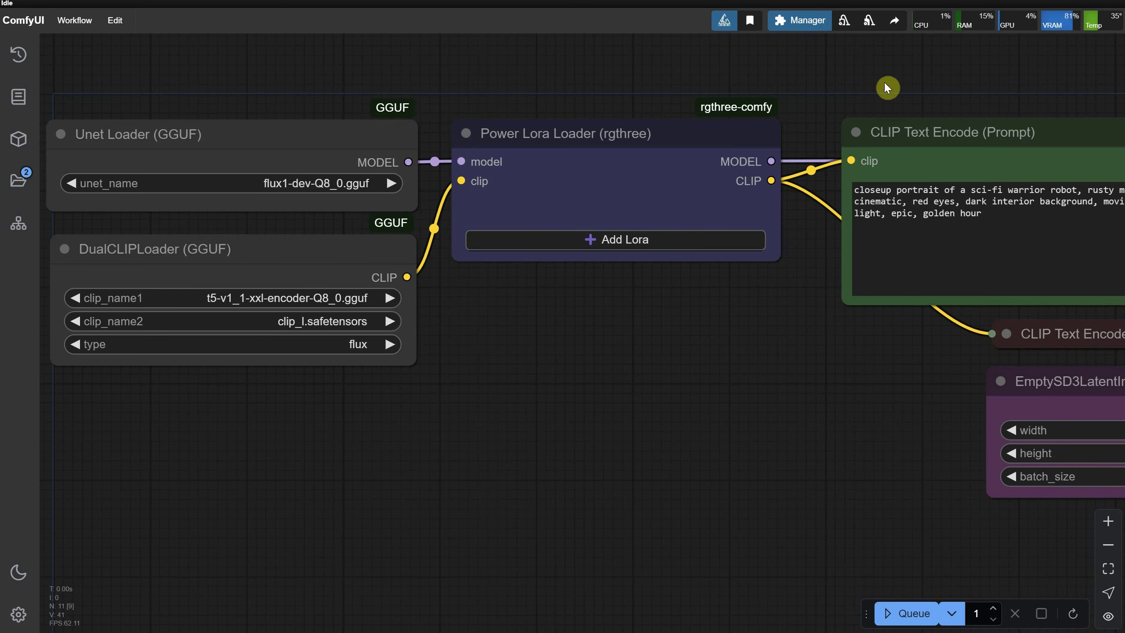
# Step: Refresh node definitions and check the Power Lora Loader's LoRA list now shows the flux files
pyautogui.click(1072, 615)
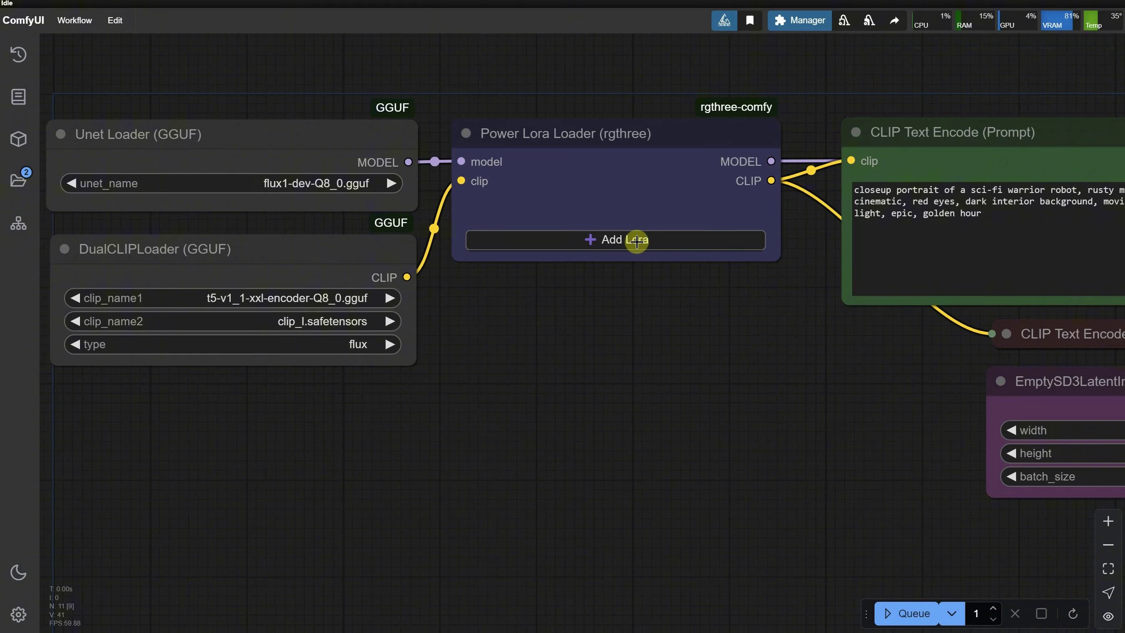
pyautogui.click(637, 240)
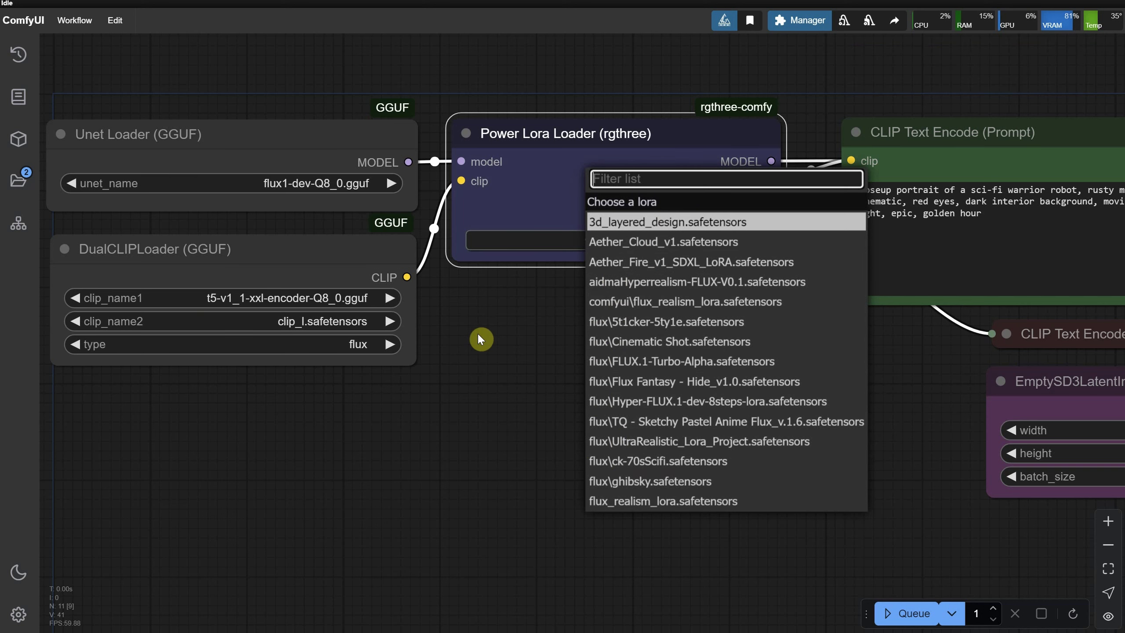
pyautogui.click(497, 344)
pyautogui.rightClick(537, 343)
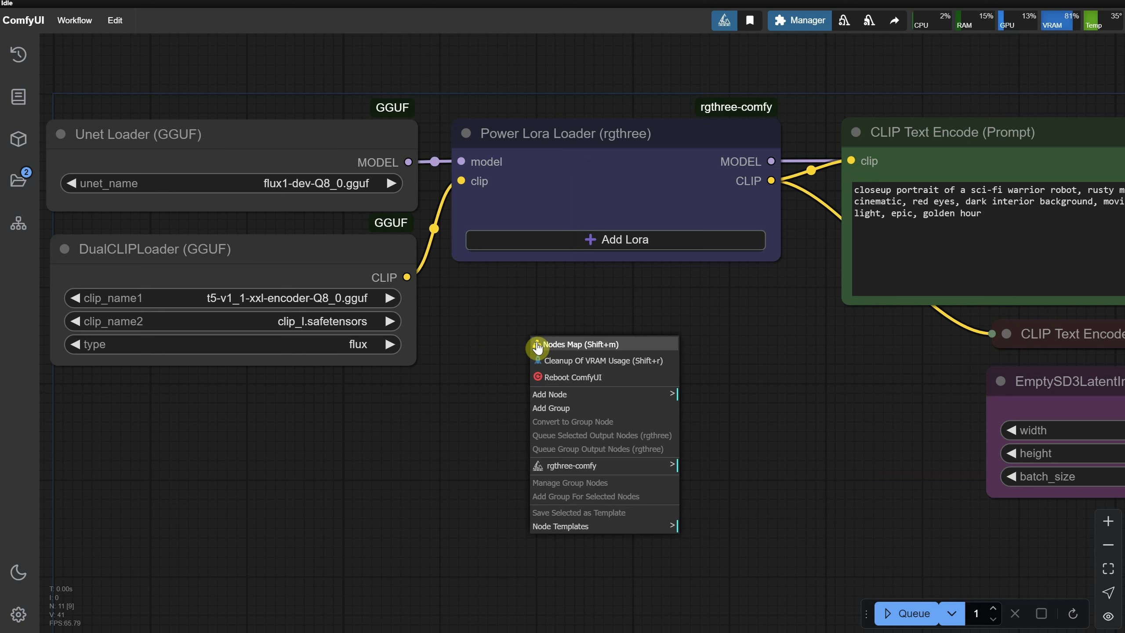
# Step: Enable Auto Nest Subdirectories in Menus with a threshold of 2 in rgthree-comfy settings and save
pyautogui.click(654, 466)
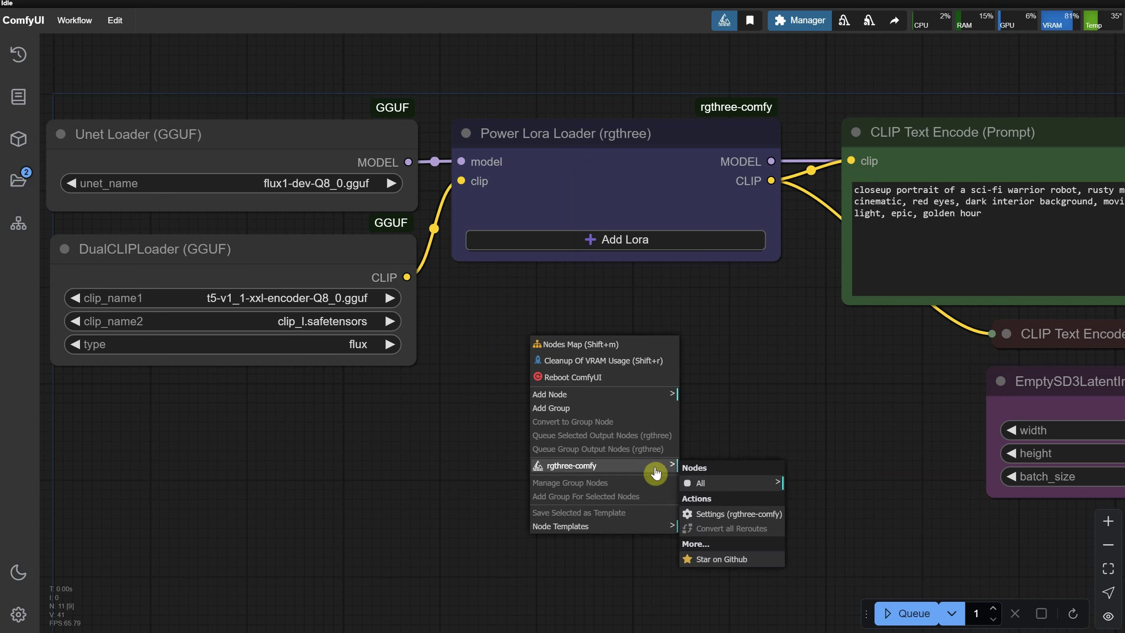
pyautogui.click(716, 515)
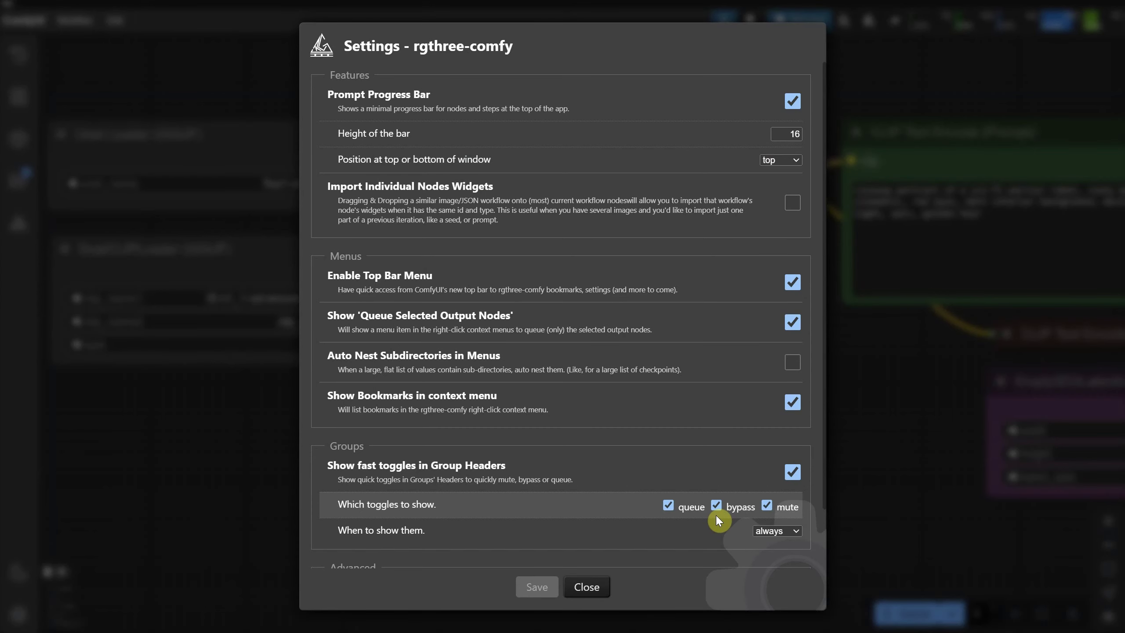
pyautogui.scroll(-2, 732, 275)
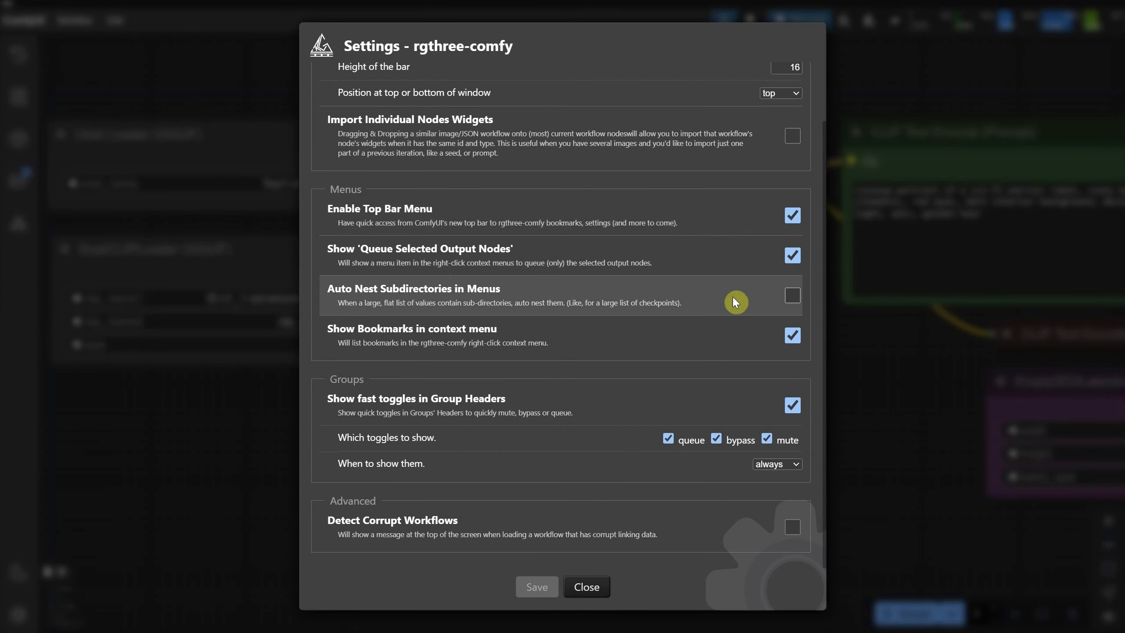
pyautogui.click(793, 295)
pyautogui.click(795, 328)
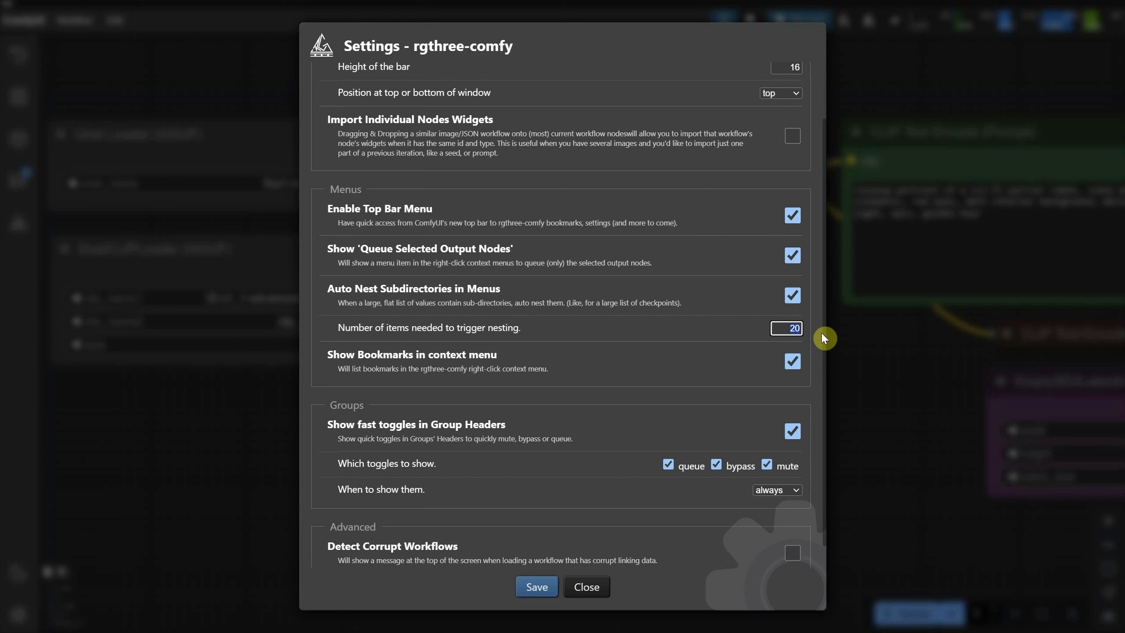
pyautogui.write('2')
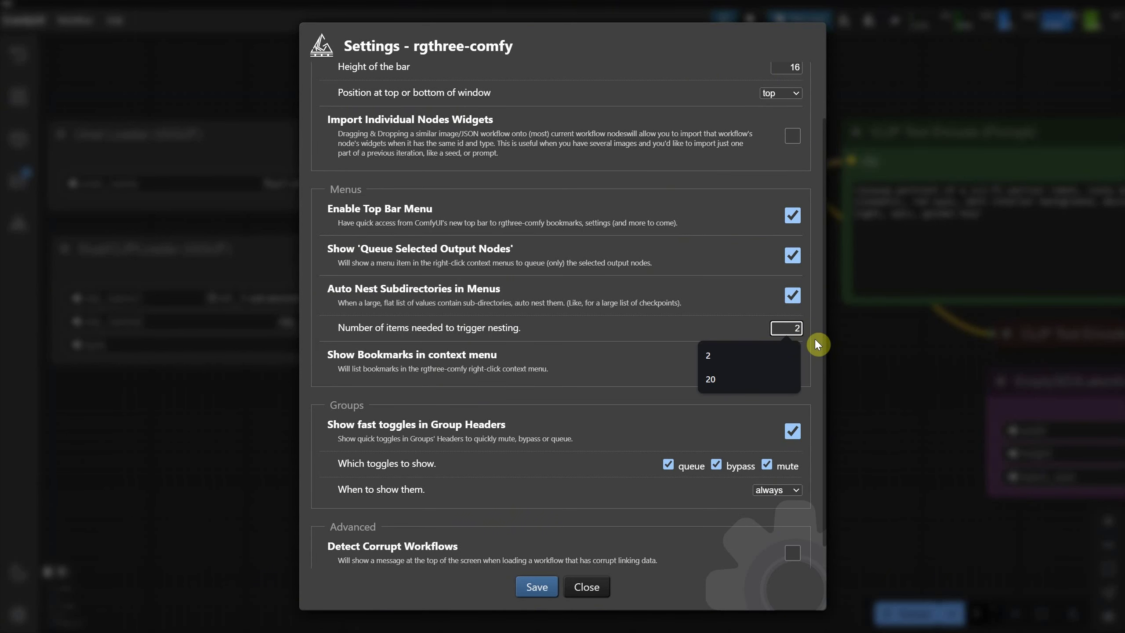
pyautogui.click(538, 587)
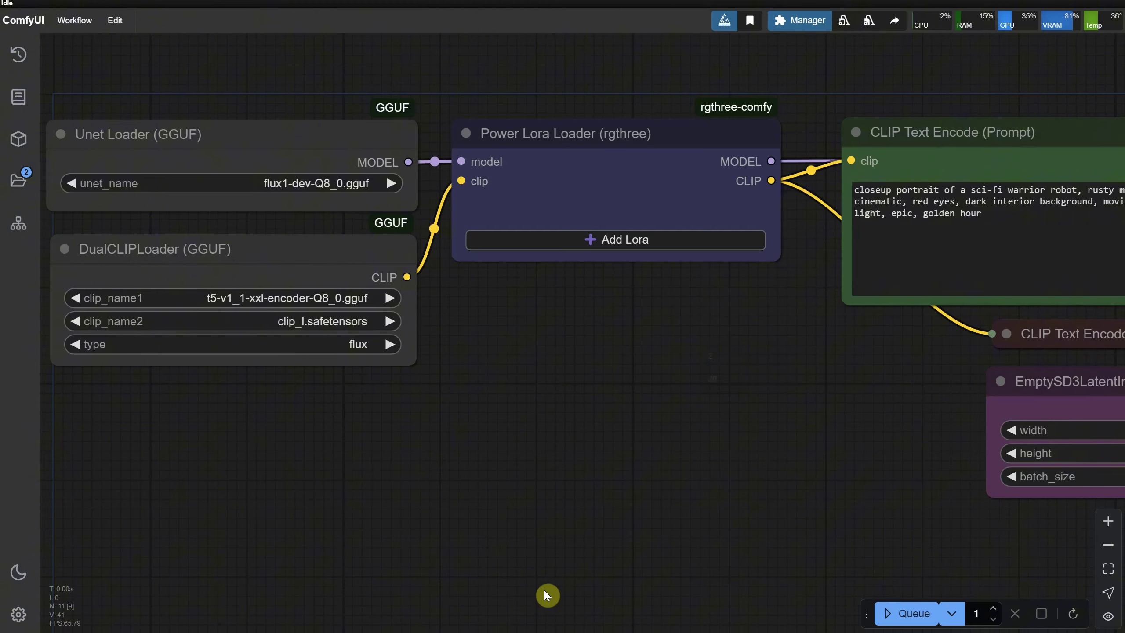
# Step: Add flux\ghibsky.safetensors to the Power Lora Loader, trying its strength and on/off toggle
pyautogui.click(617, 239)
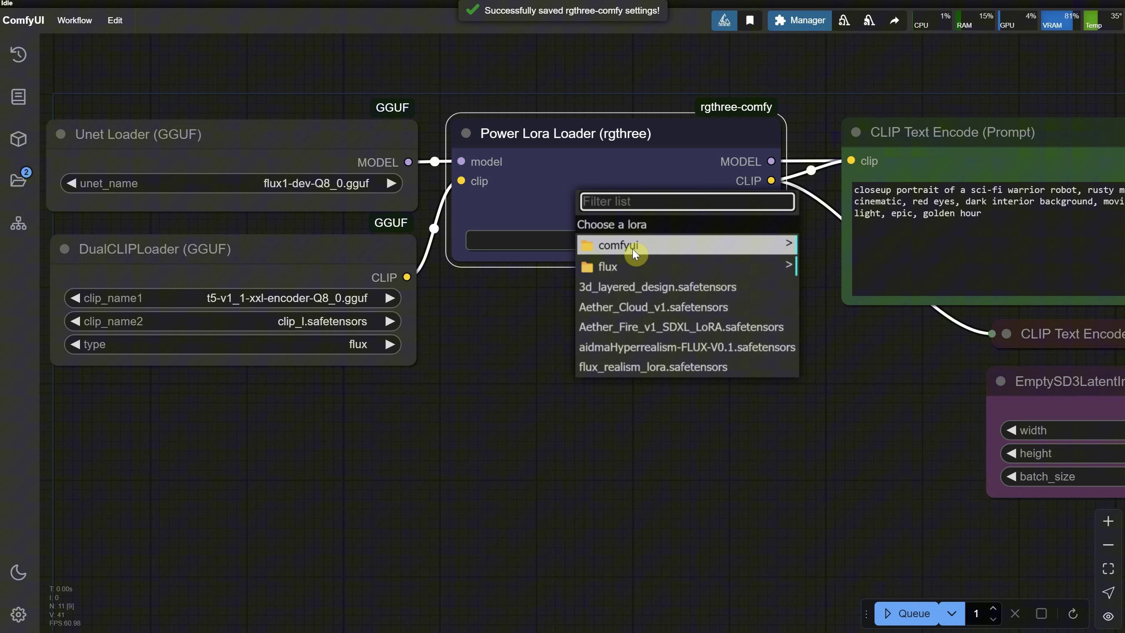
pyautogui.click(635, 266)
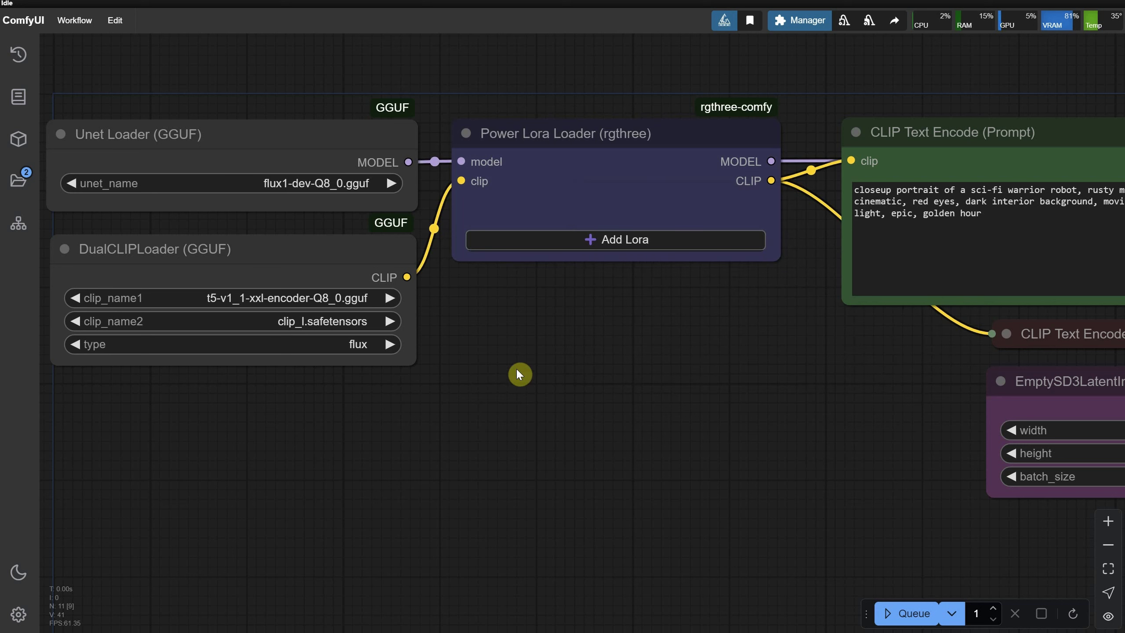
pyautogui.click(630, 245)
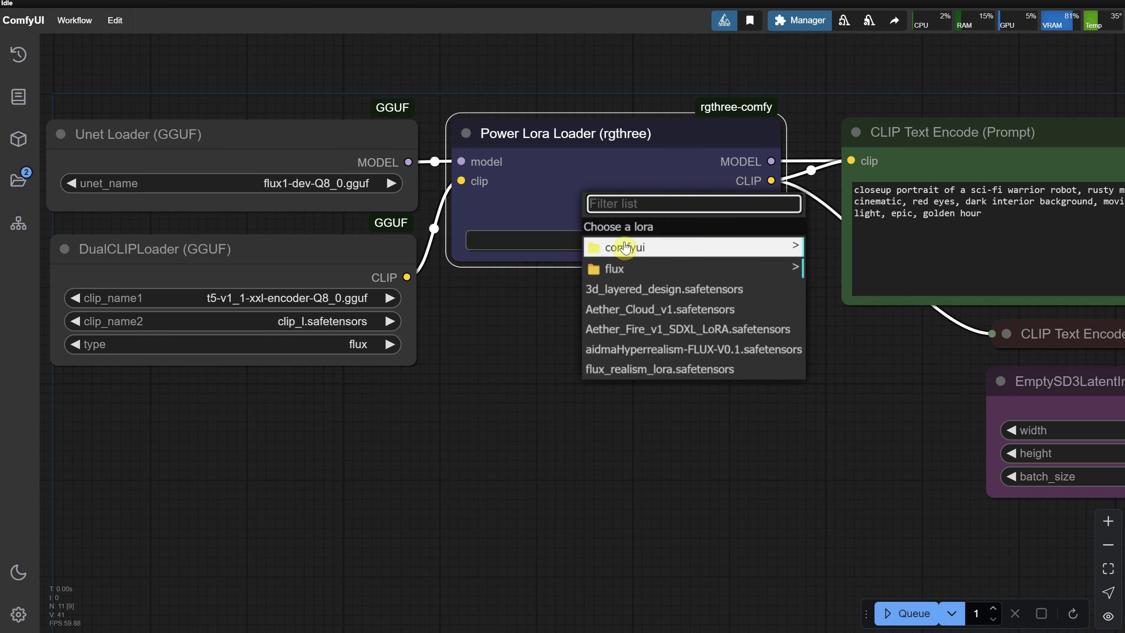
pyautogui.click(615, 267)
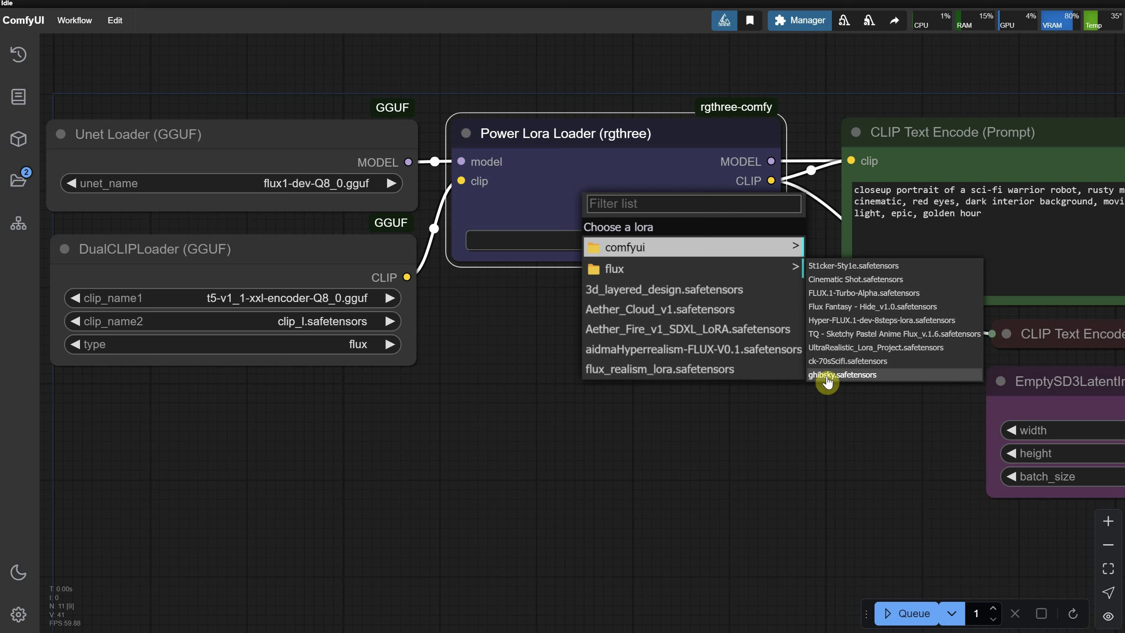
pyautogui.click(827, 376)
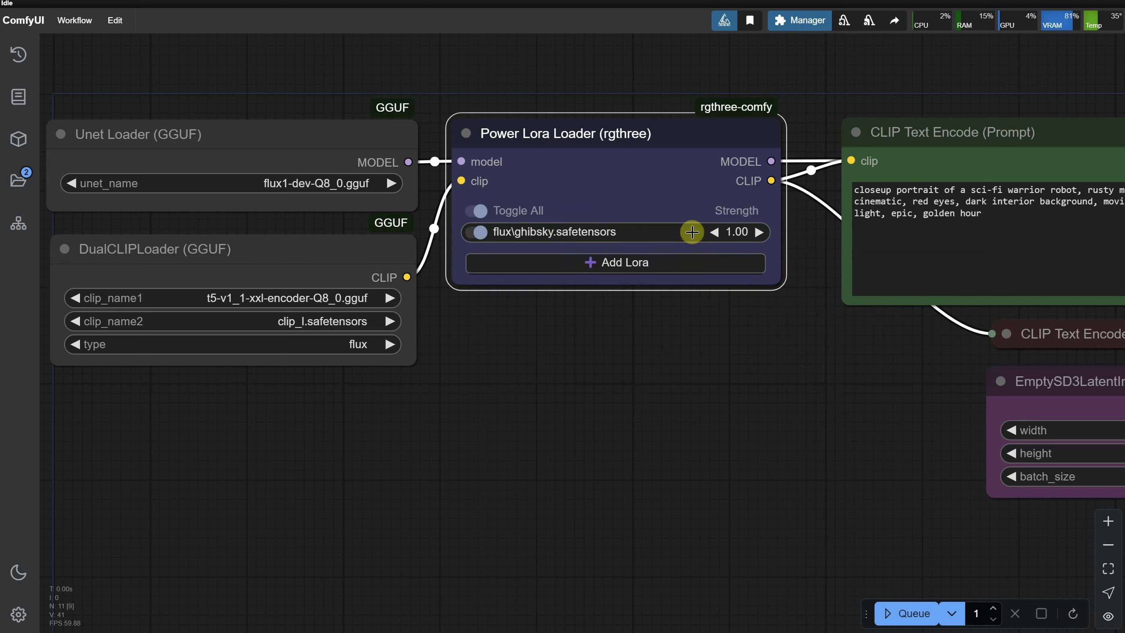
pyautogui.click(715, 233)
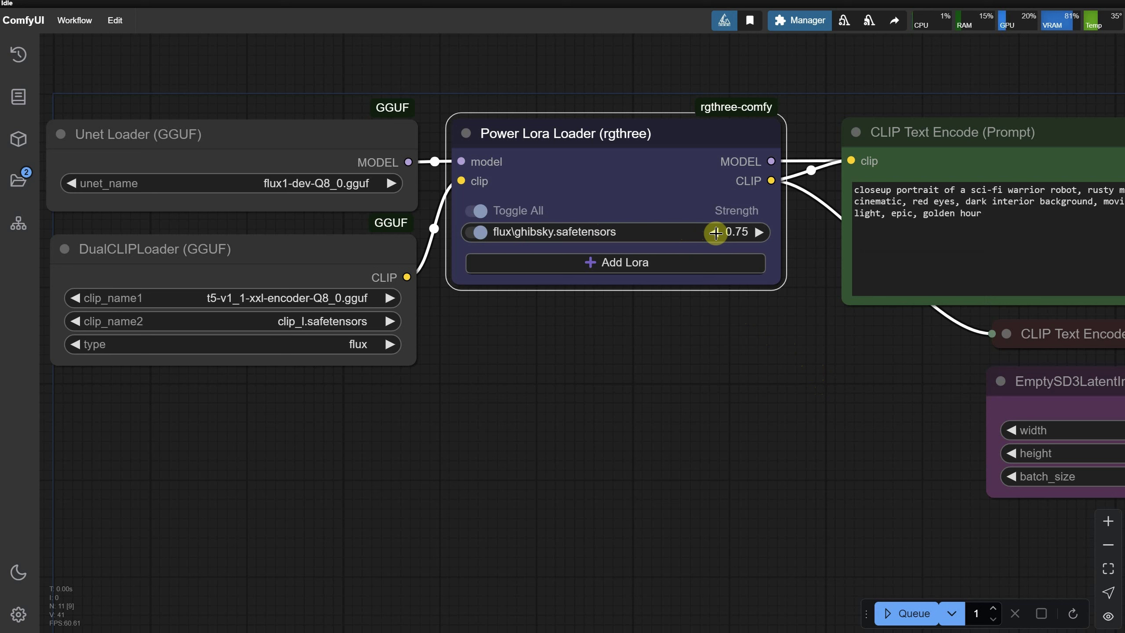
pyautogui.click(761, 232)
pyautogui.click(761, 232)
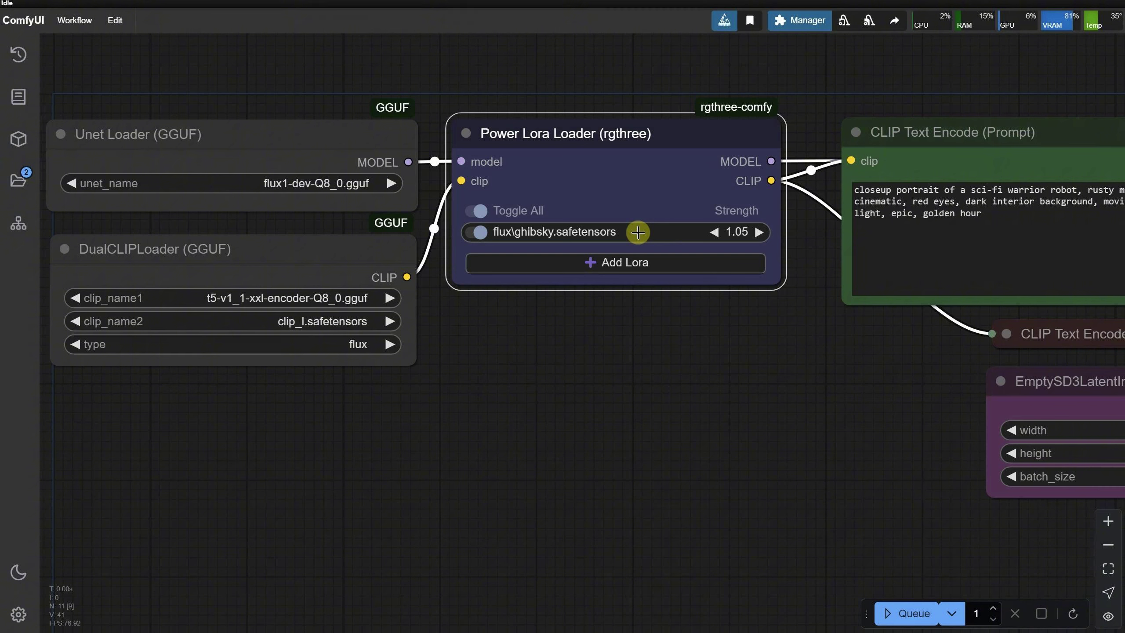
pyautogui.click(481, 233)
pyautogui.click(481, 233)
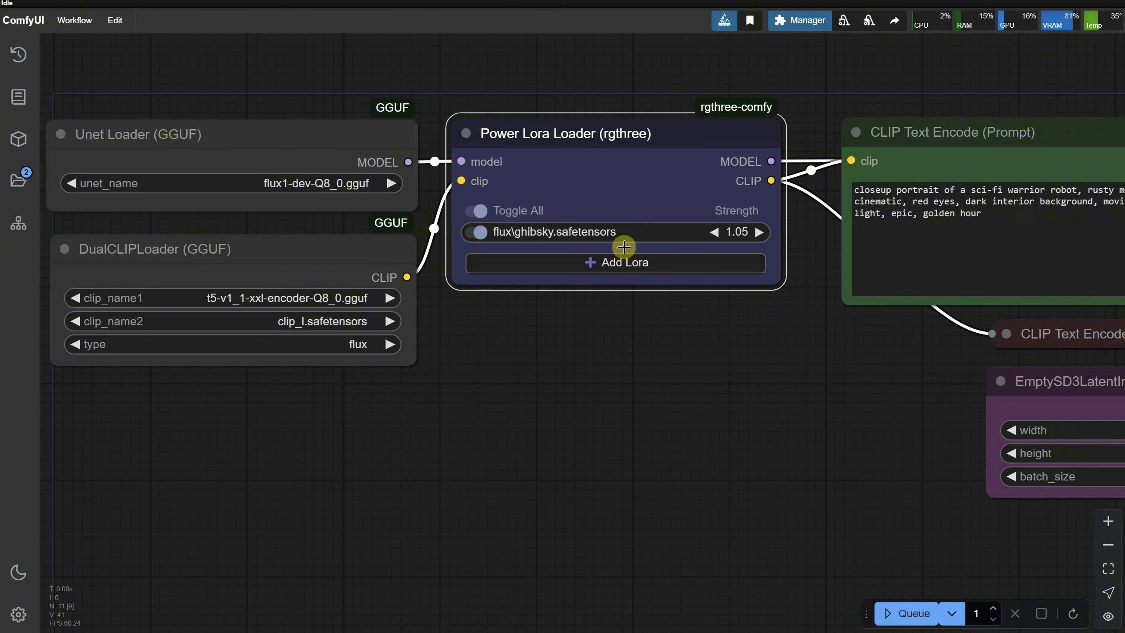
# Step: Remove the ghibsky LoRA and add it again from the flux folder
pyautogui.rightClick(617, 231)
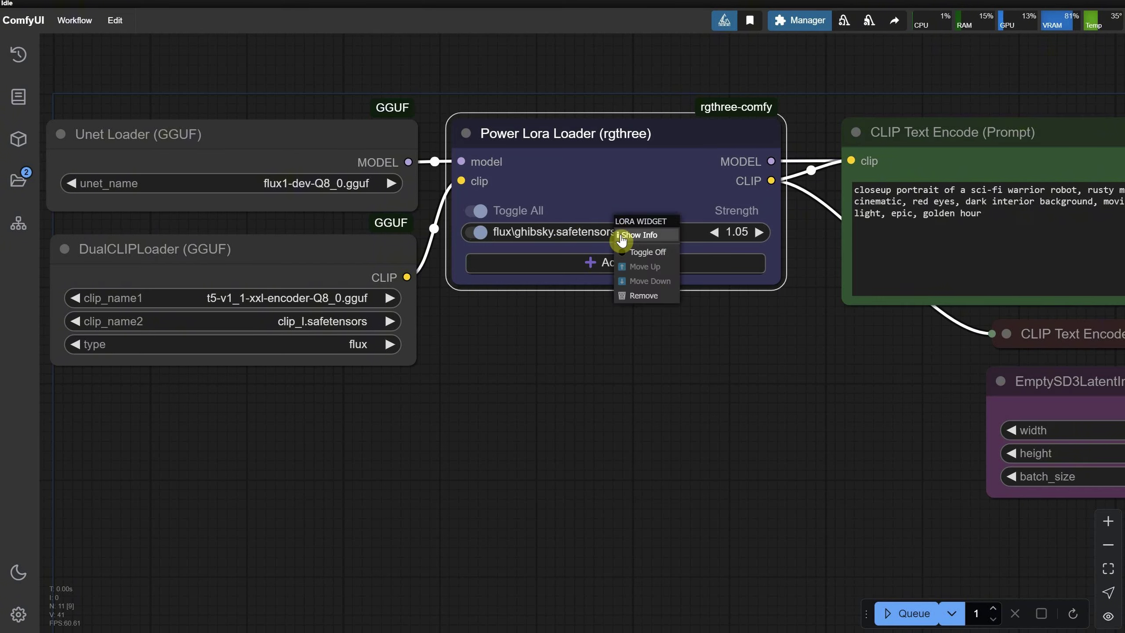
pyautogui.click(638, 296)
pyautogui.click(617, 242)
pyautogui.click(636, 270)
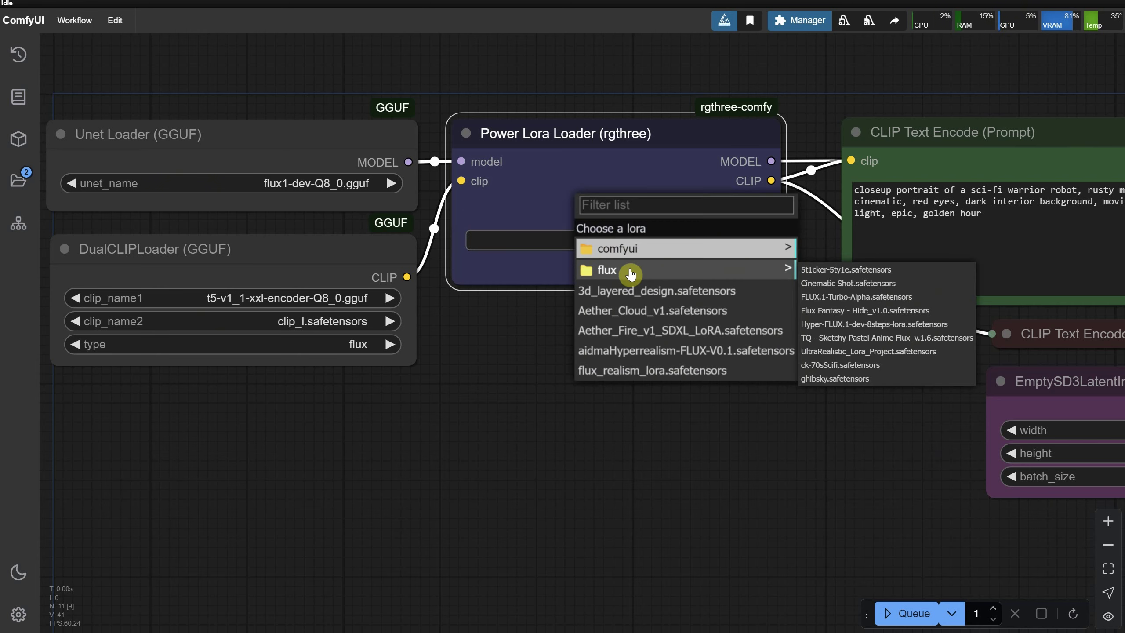
pyautogui.click(887, 368)
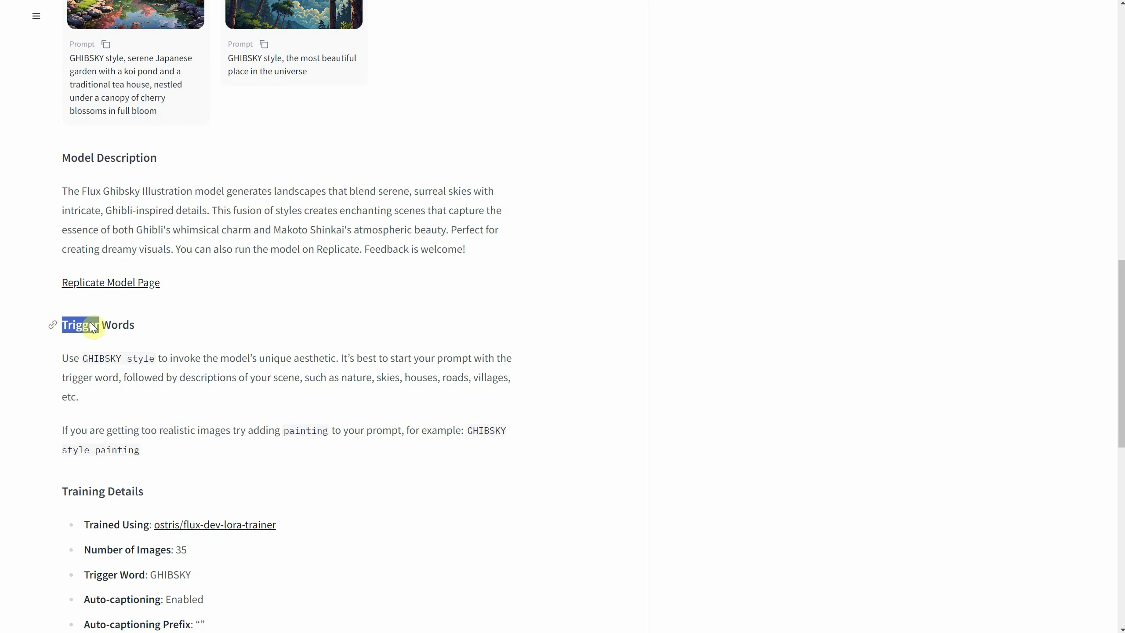
# Step: Select the trigger phrase 'GHIBSKY style' on the model page and bring up its copy menu
pyautogui.moveTo(76, 326); pyautogui.dragTo(143, 329)
pyautogui.click(141, 330)
pyautogui.moveTo(84, 358); pyautogui.dragTo(155, 357)
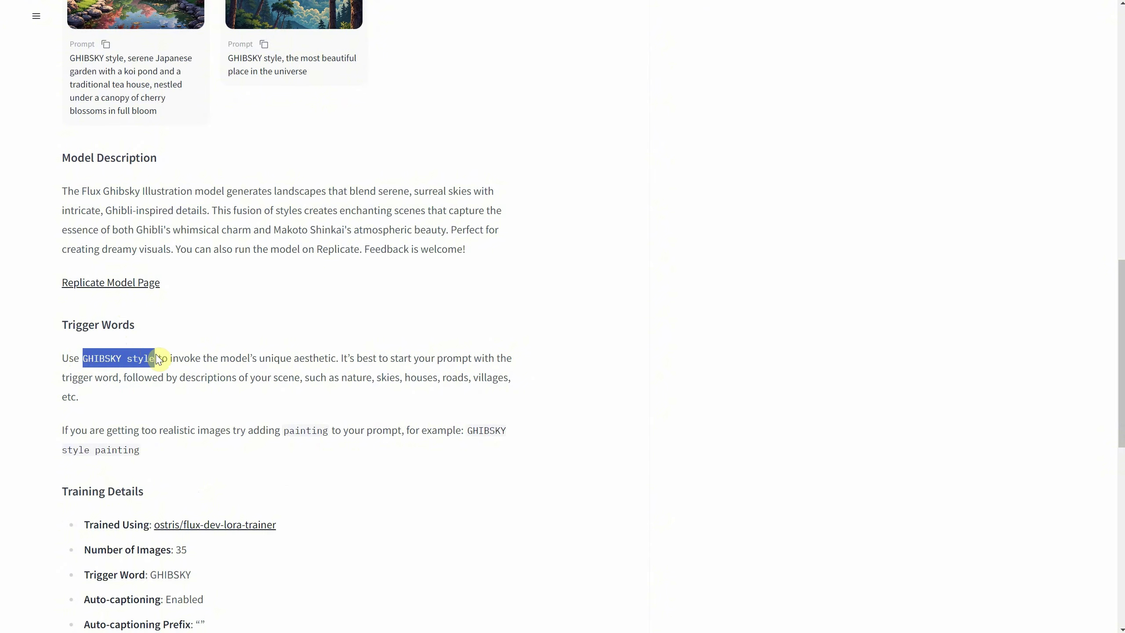
pyautogui.rightClick(130, 359)
# Step: Set the prompt to 'GHIBSKY style, a cute halloween cottage in jungle, dark, magical'
pyautogui.click(178, 377)
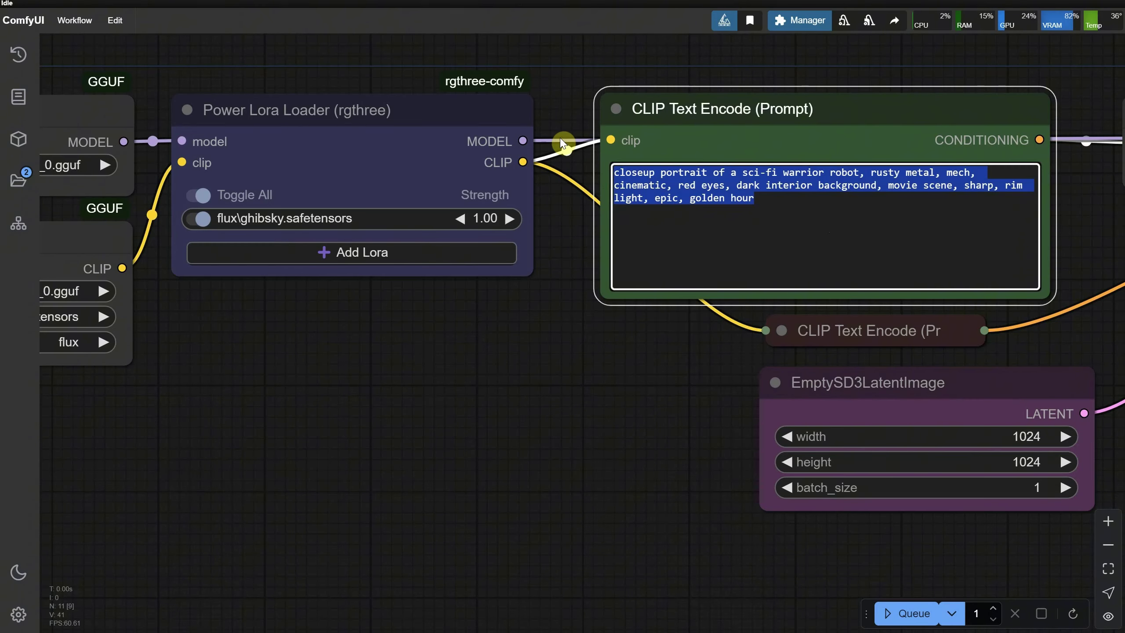
pyautogui.hotkey('ctrl', 'v')
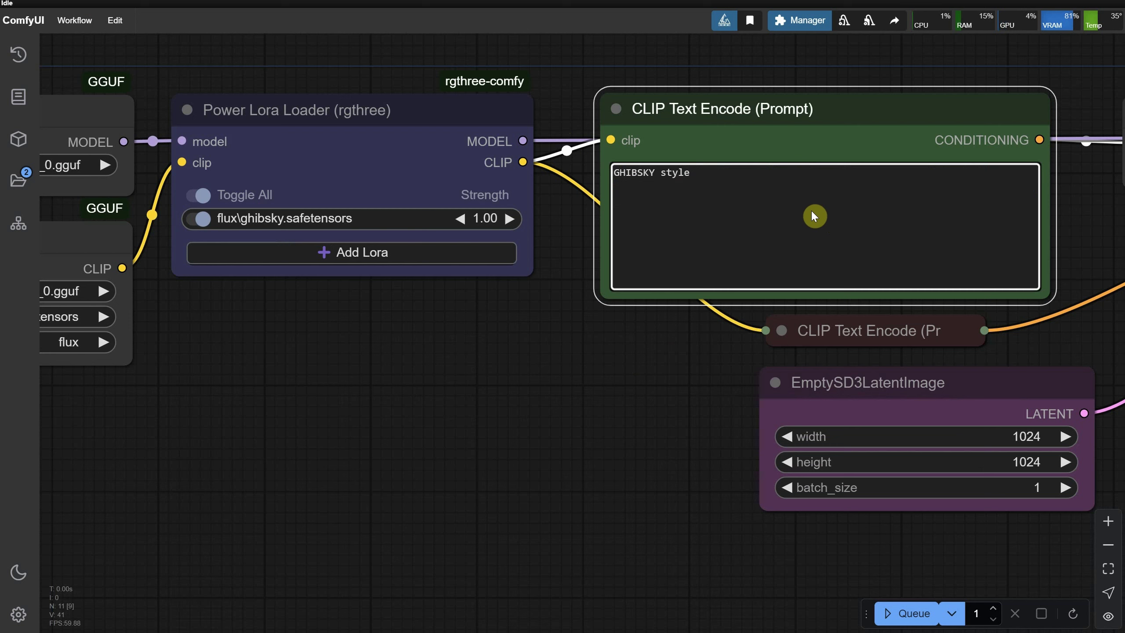
pyautogui.write('m')
pyautogui.press('BackSpace')
pyautogui.write(', a cute halloween cottage in jungle, dark, magical')
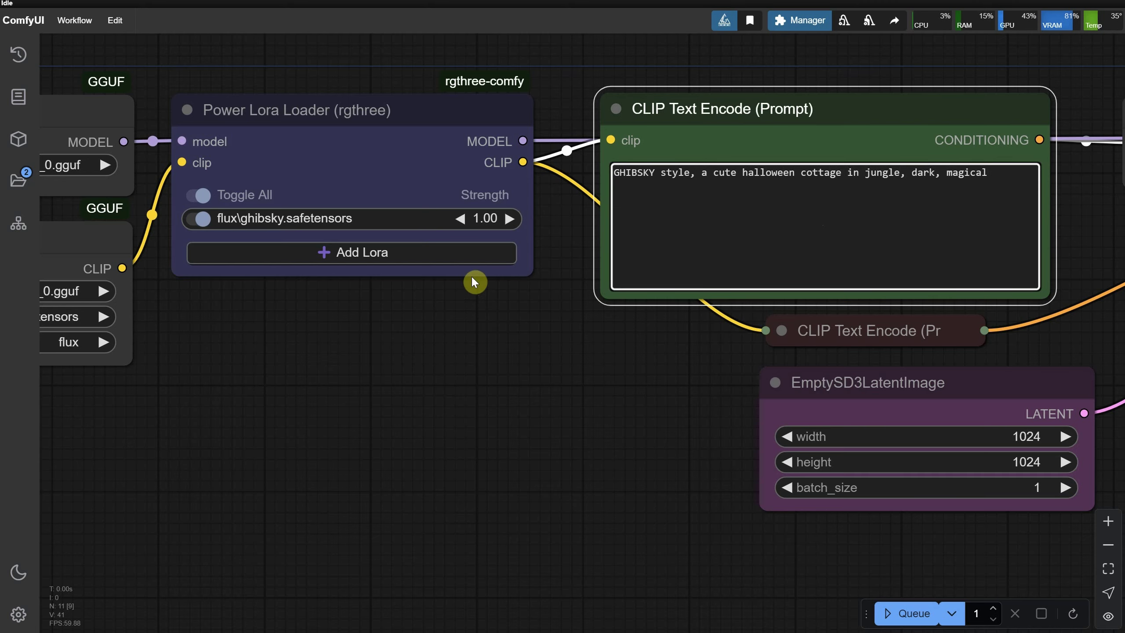
# Step: Queue the generation and pan across the sampler nodes to the output image
pyautogui.scroll(-8, 474, 281)
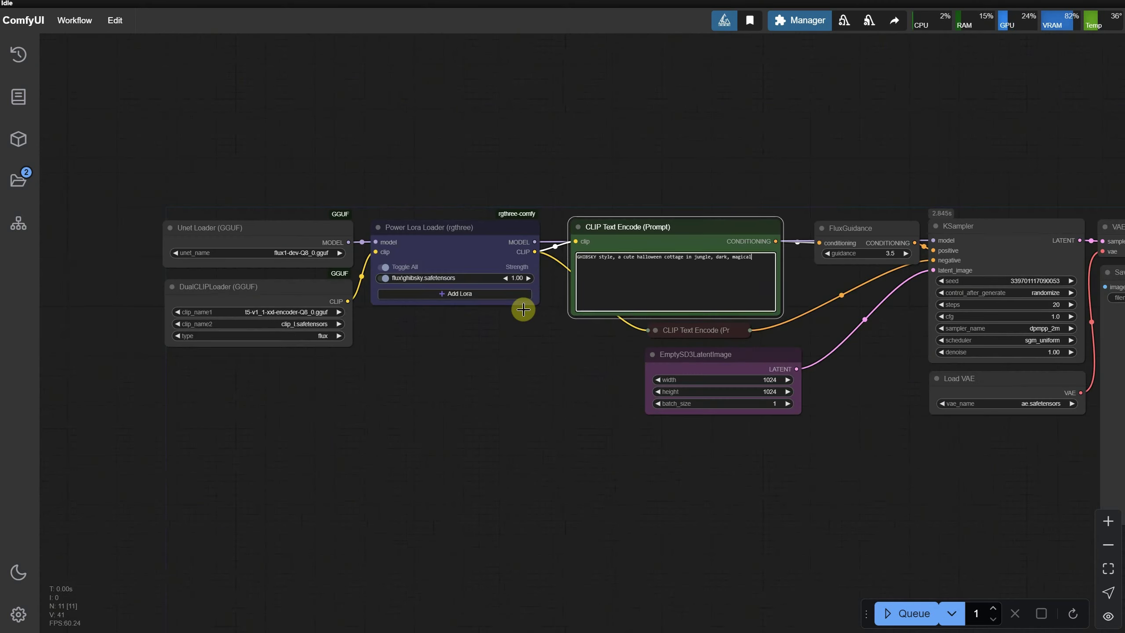
pyautogui.click(902, 614)
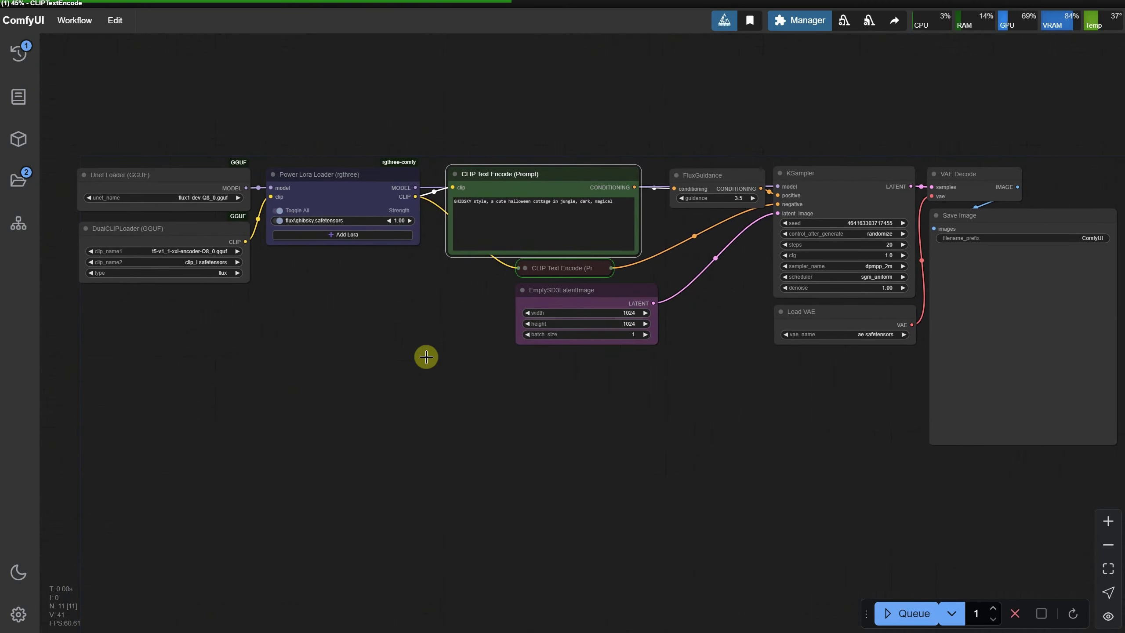
pyautogui.scroll(5, 385, 242)
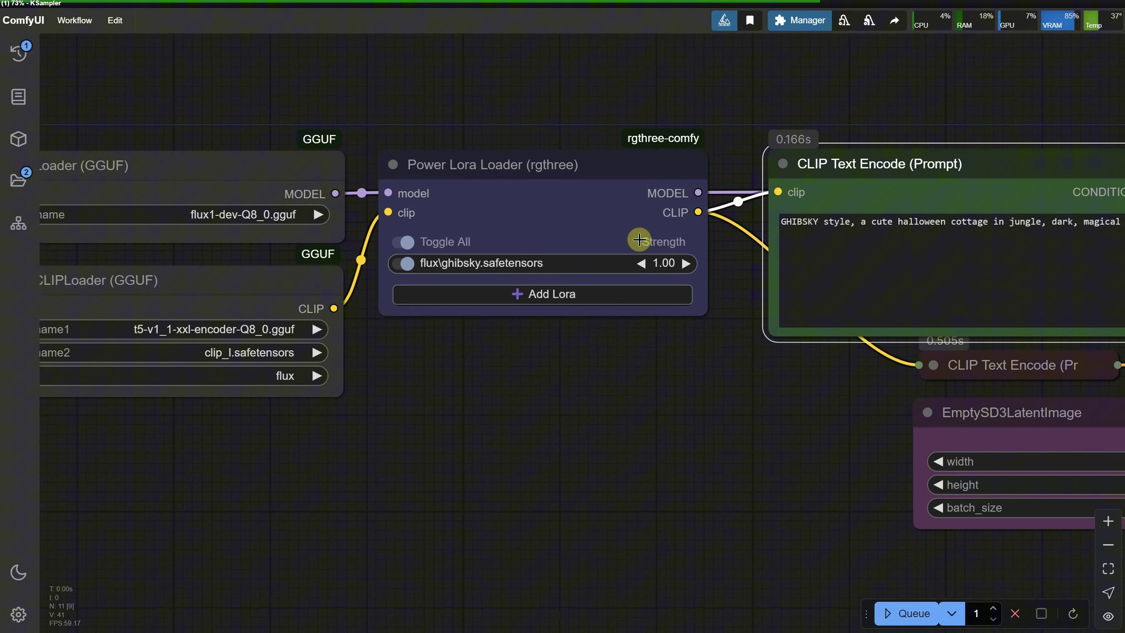
pyautogui.scroll(-3, 585, 225)
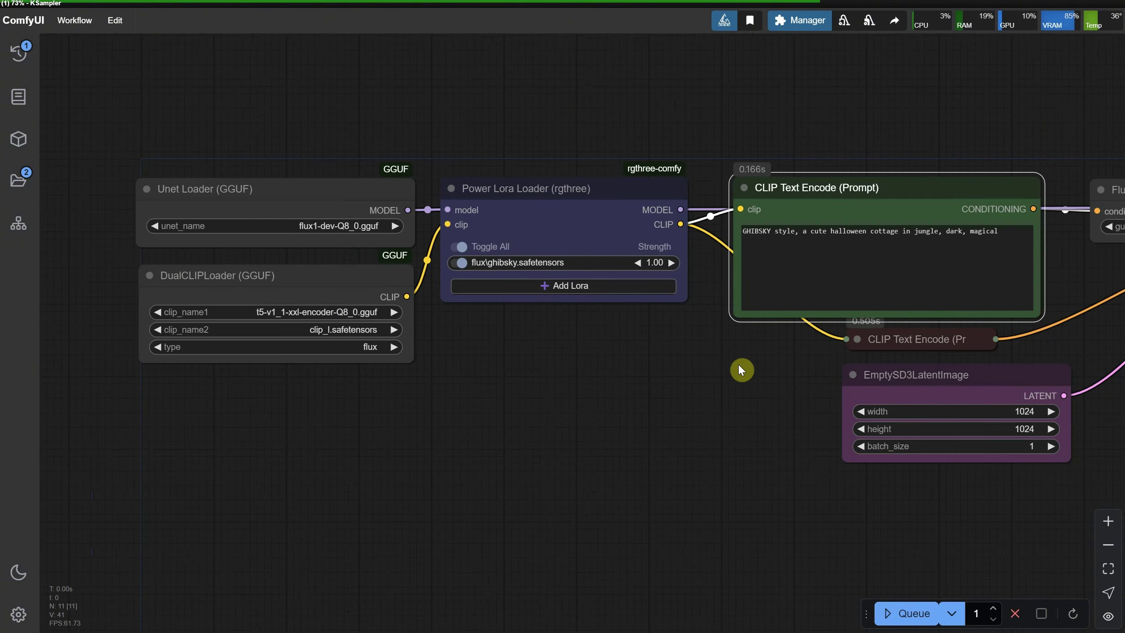
pyautogui.moveTo(739, 364); pyautogui.dragTo(410, 308)
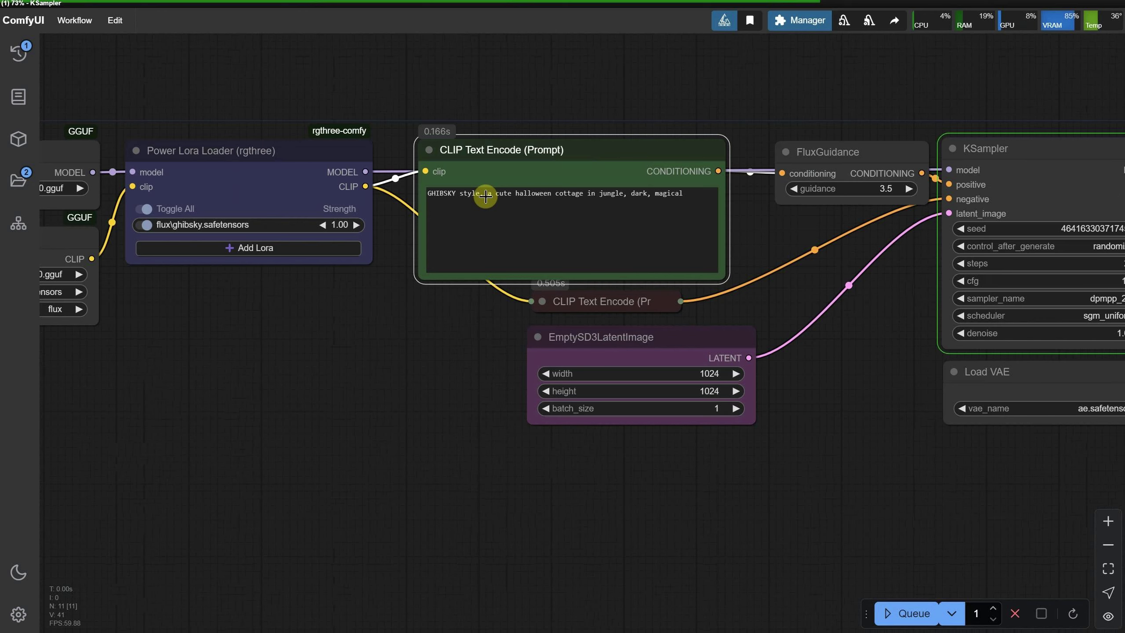
pyautogui.moveTo(486, 196); pyautogui.dragTo(426, 193)
pyautogui.click(466, 335)
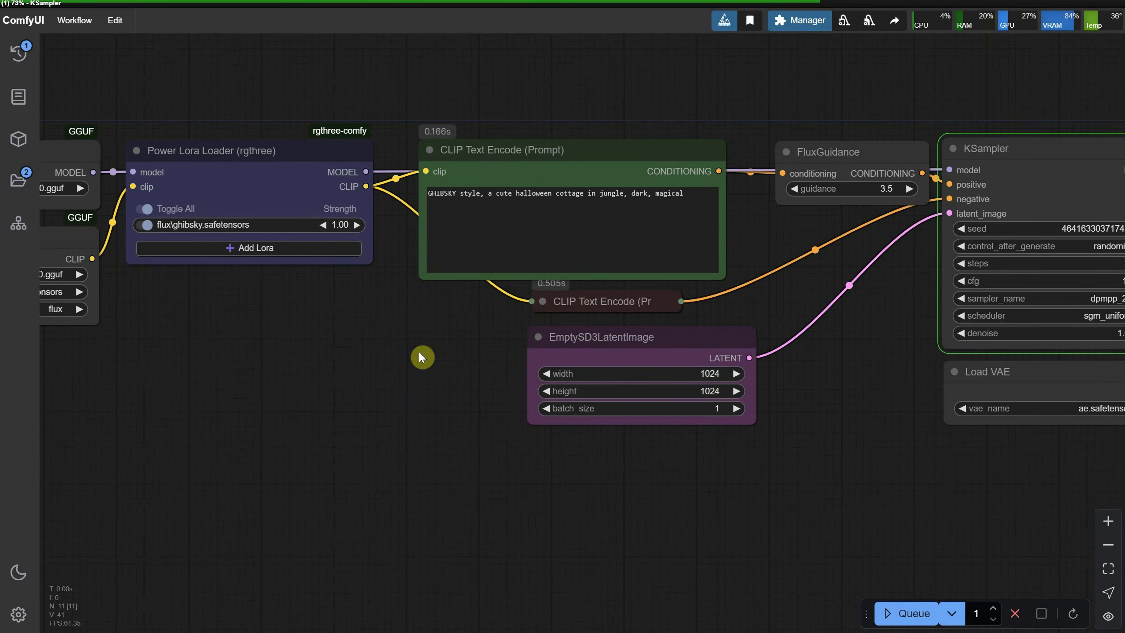
pyautogui.scroll(-2, 759, 271)
pyautogui.moveTo(759, 271); pyautogui.dragTo(449, 262)
# Step: Zoom and pan to inspect the Halloween cottage render, then recenter on the Power Lora Loader
pyautogui.scroll(8, 796, 338)
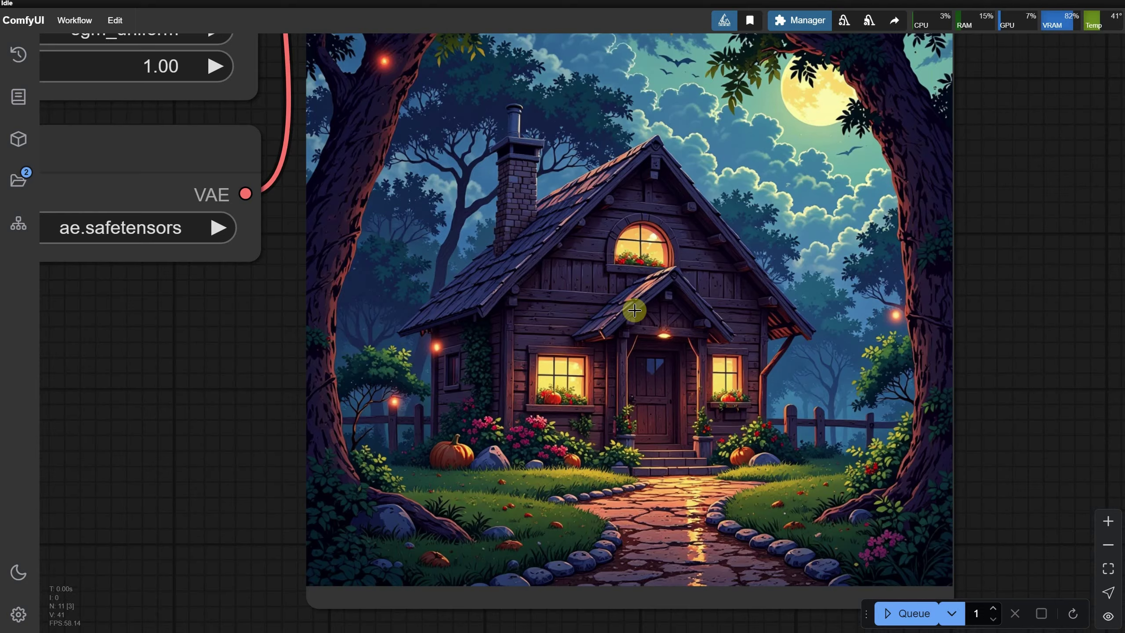
pyautogui.scroll(6, 649, 283)
pyautogui.scroll(-3, 649, 282)
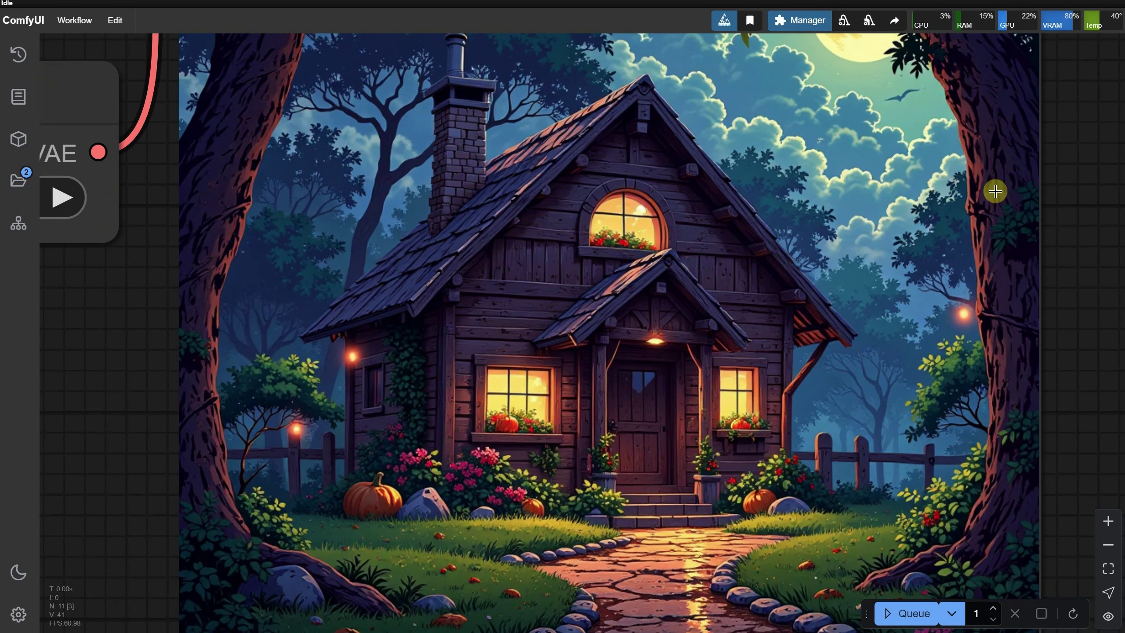
pyautogui.scroll(-9, 849, 297)
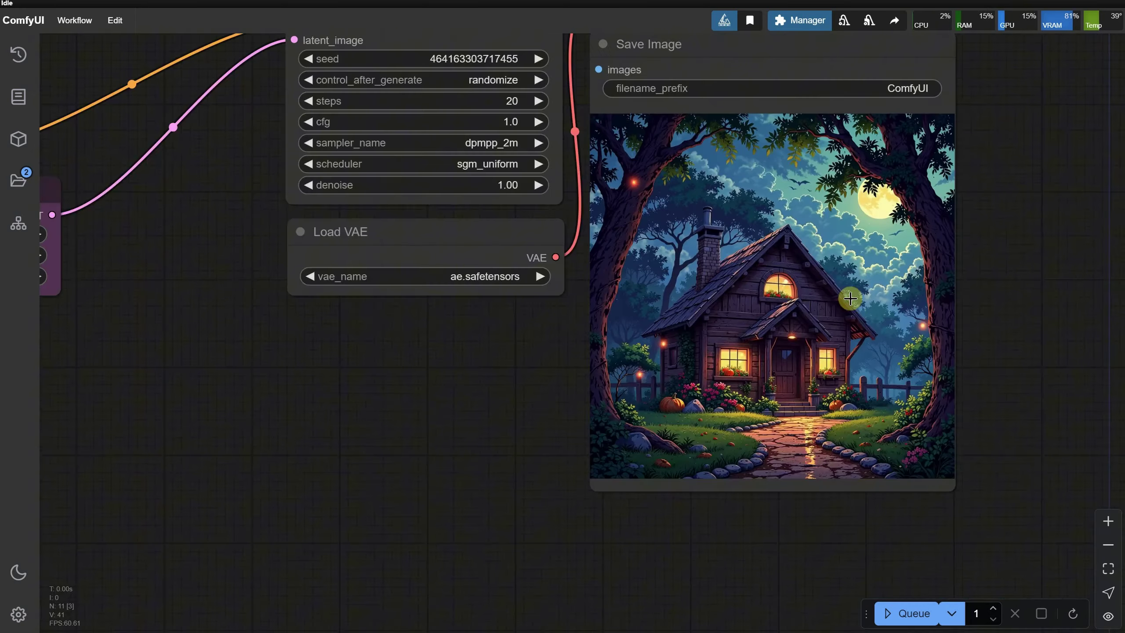
pyautogui.moveTo(409, 385); pyautogui.dragTo(755, 532)
pyautogui.moveTo(620, 419); pyautogui.dragTo(979, 459)
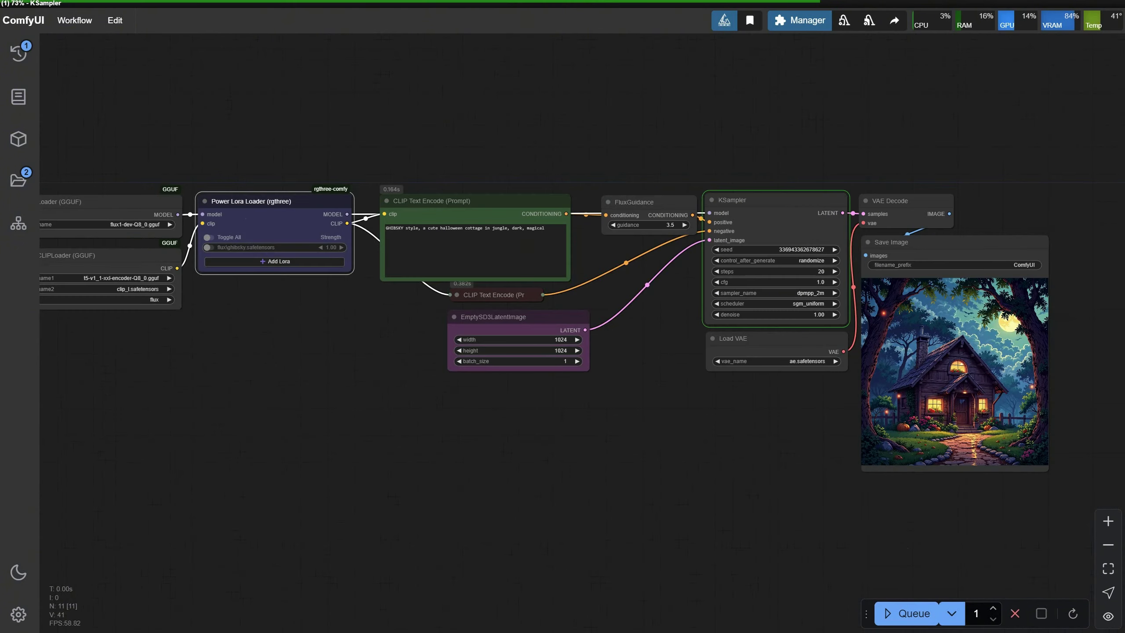
pyautogui.scroll(6, 759, 414)
pyautogui.moveTo(759, 414); pyautogui.dragTo(334, 304)
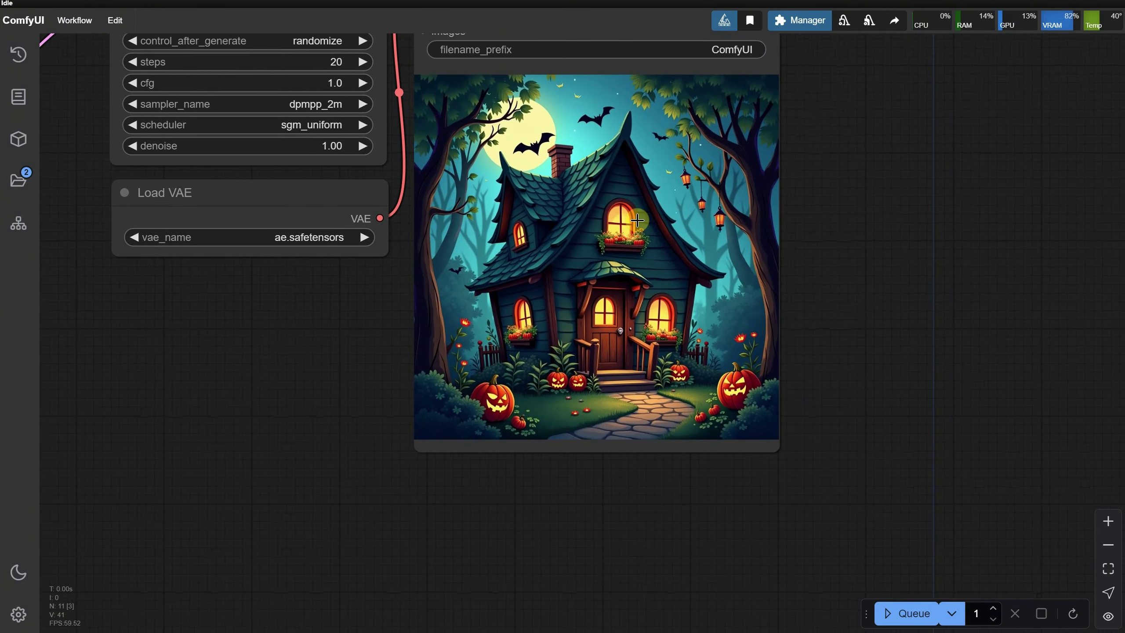
pyautogui.scroll(7, 638, 208)
pyautogui.scroll(-3, 621, 196)
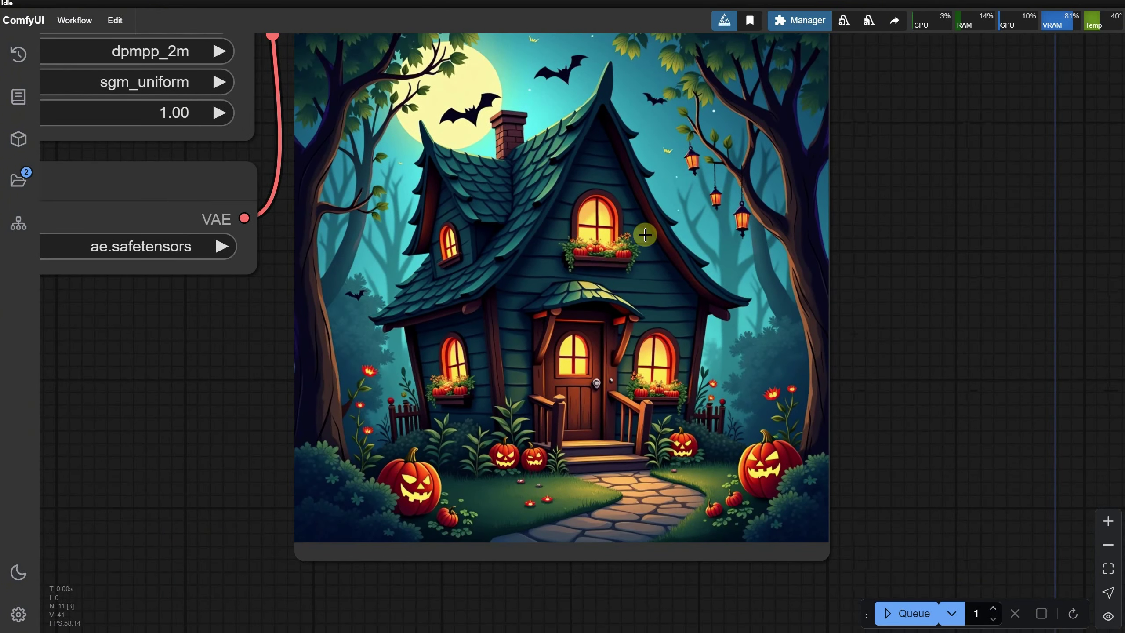
pyautogui.scroll(-5, 813, 269)
pyautogui.moveTo(66, 390); pyautogui.dragTo(409, 418)
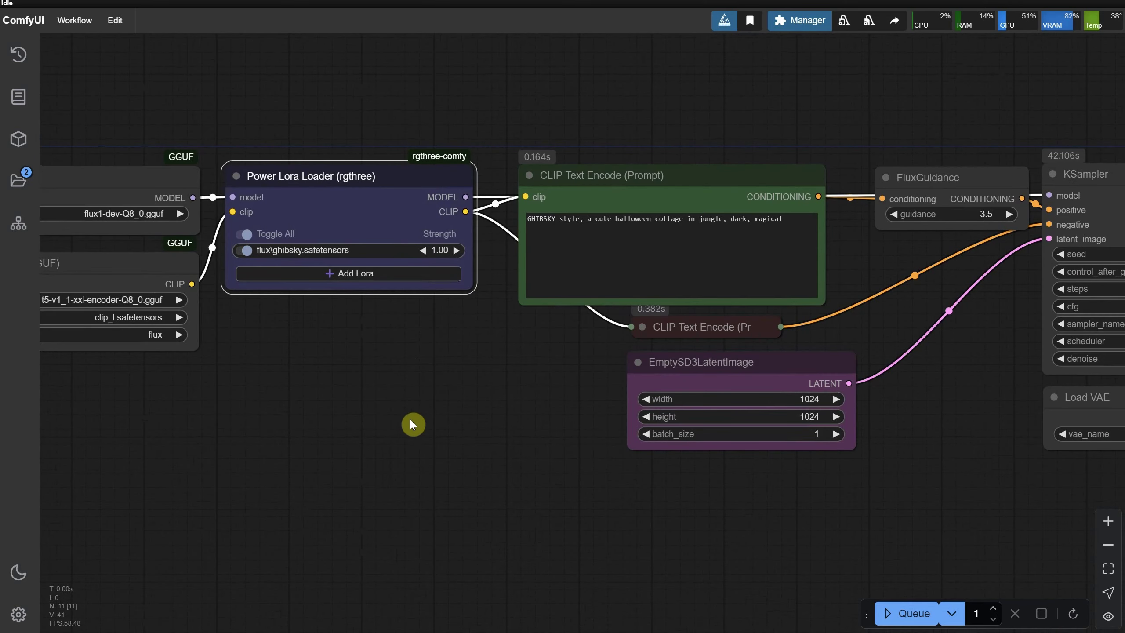
pyautogui.scroll(3, 407, 313)
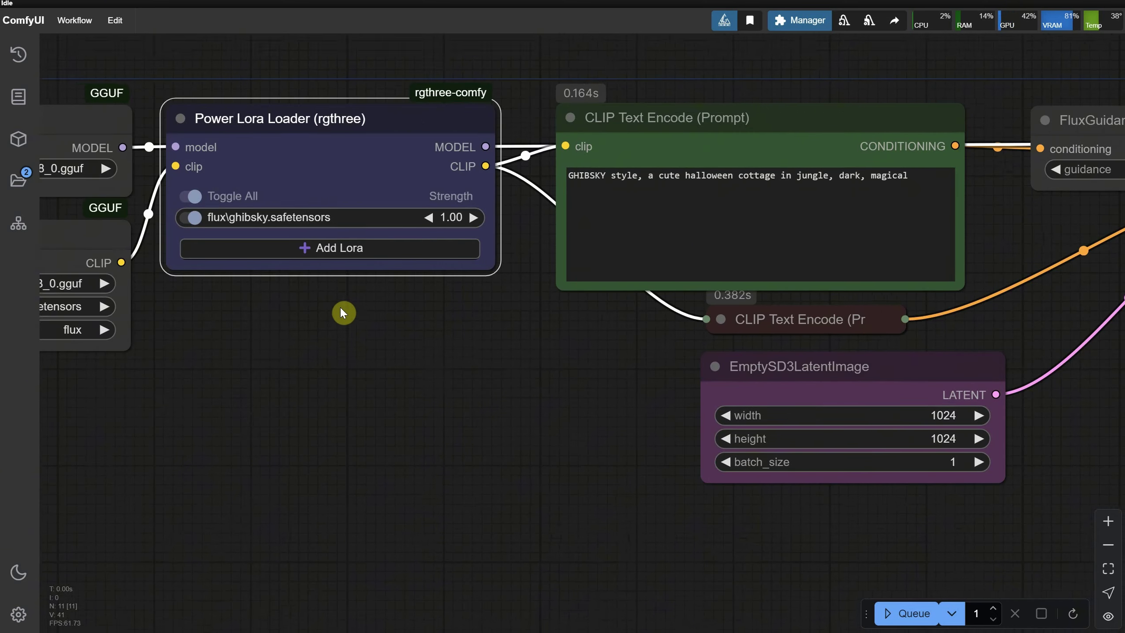
pyautogui.moveTo(344, 314); pyautogui.dragTo(532, 385)
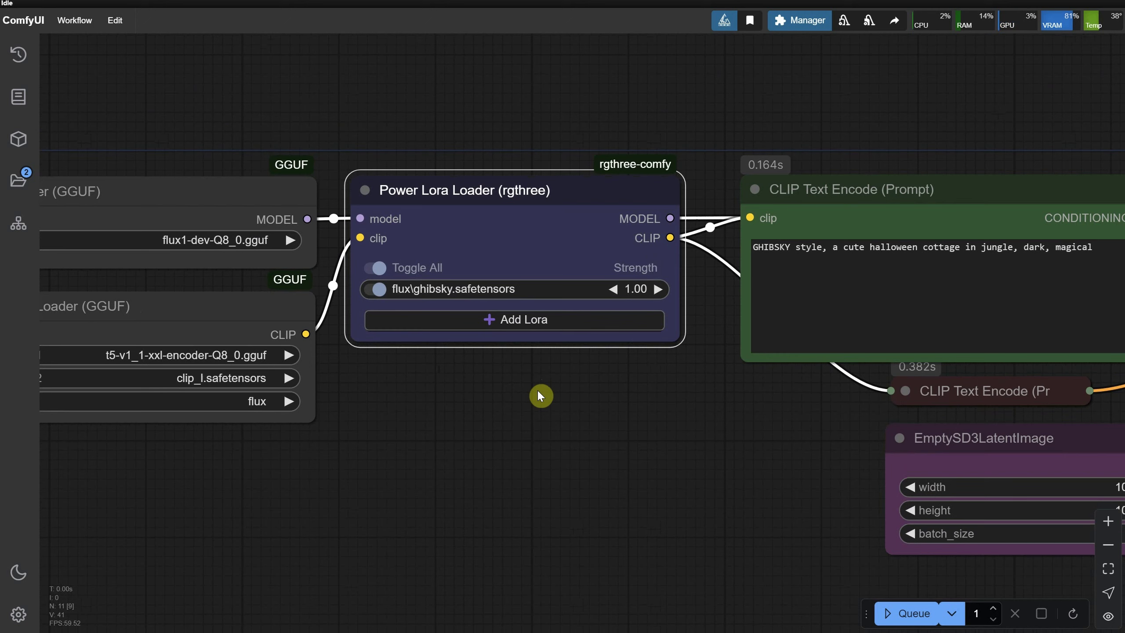
# Step: Copy the trained word GHIBSKY from the ghibsky LoRA's info window
pyautogui.rightClick(553, 286)
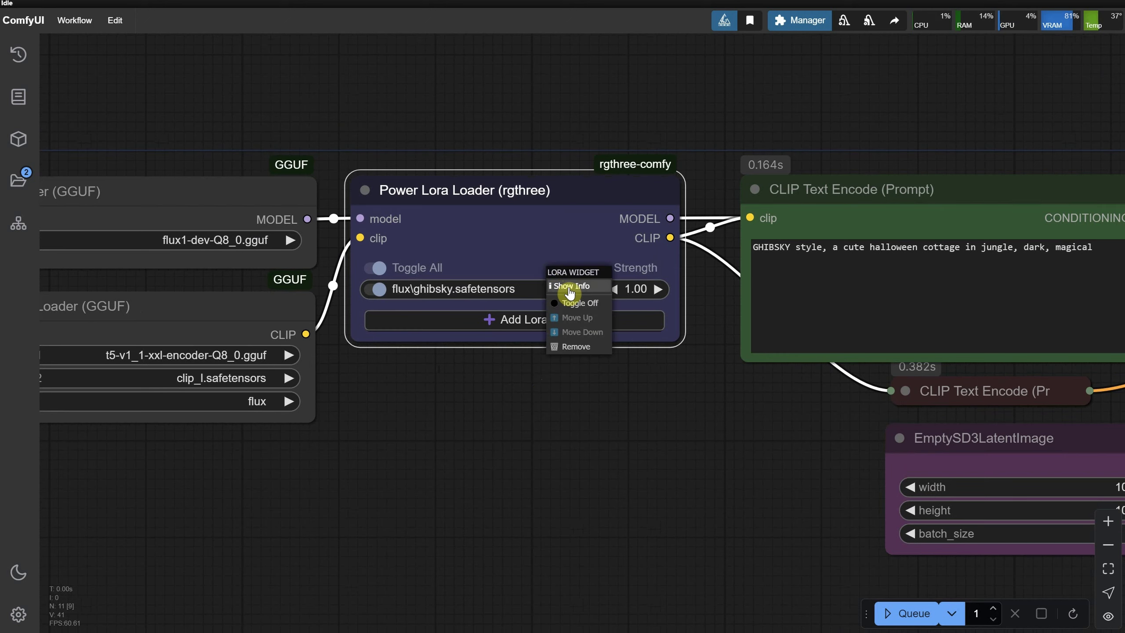
pyautogui.click(570, 287)
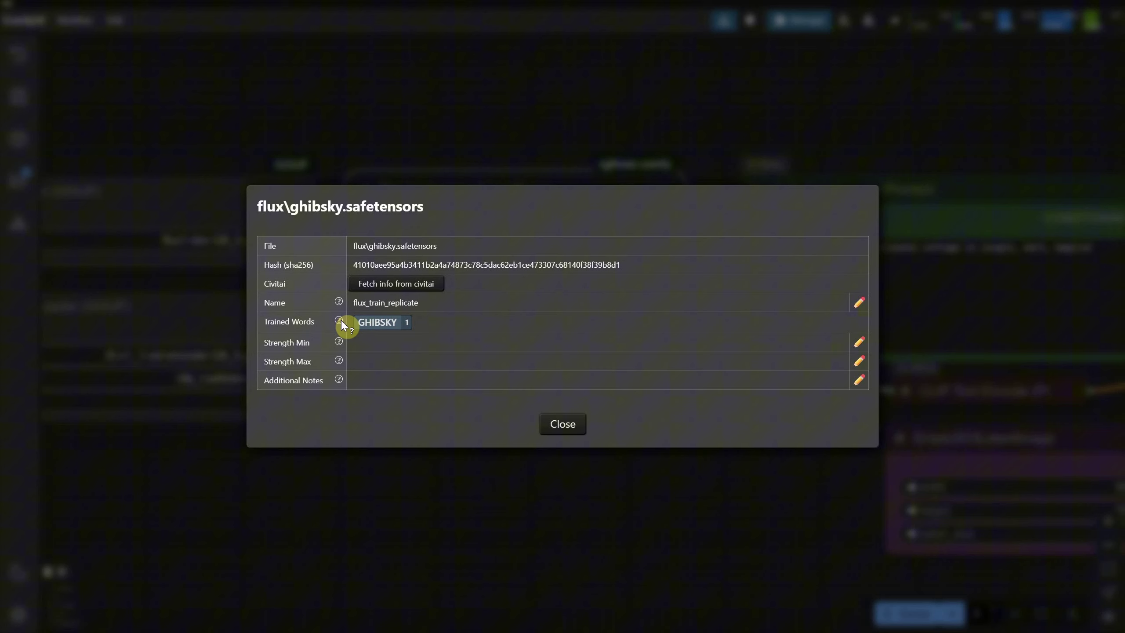
pyautogui.click(381, 327)
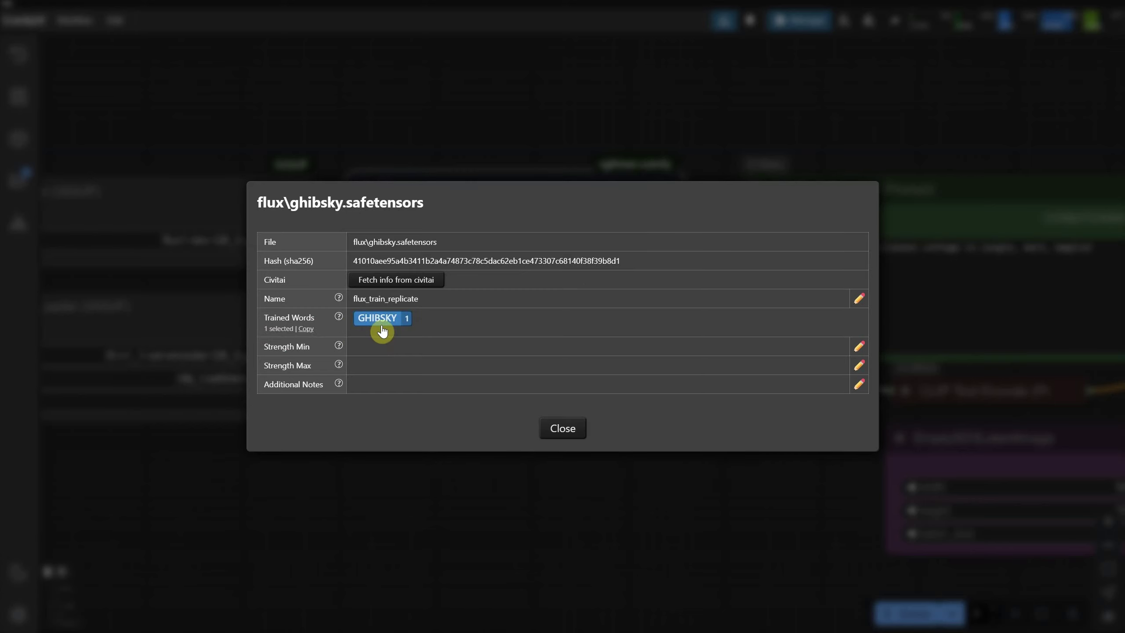
pyautogui.click(305, 330)
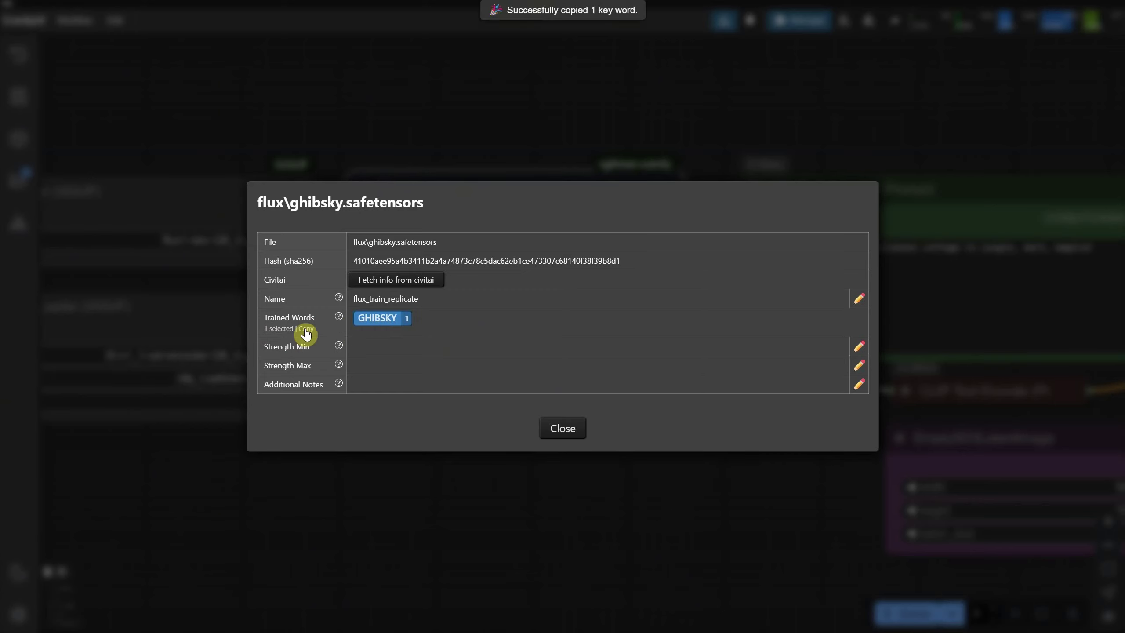
pyautogui.click(572, 431)
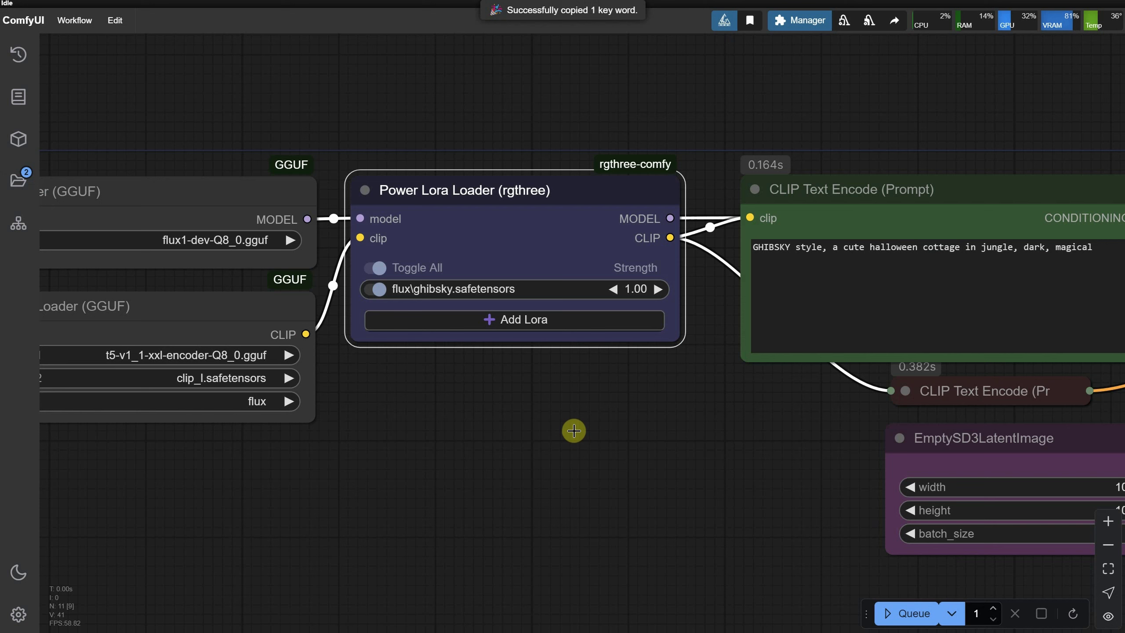
# Step: Replace the prompt with GHIBSKY, cut it so the prompt is empty, and return to the browser
pyautogui.tripleClick(1107, 246)
pyautogui.hotkey('ctrl', 'v')
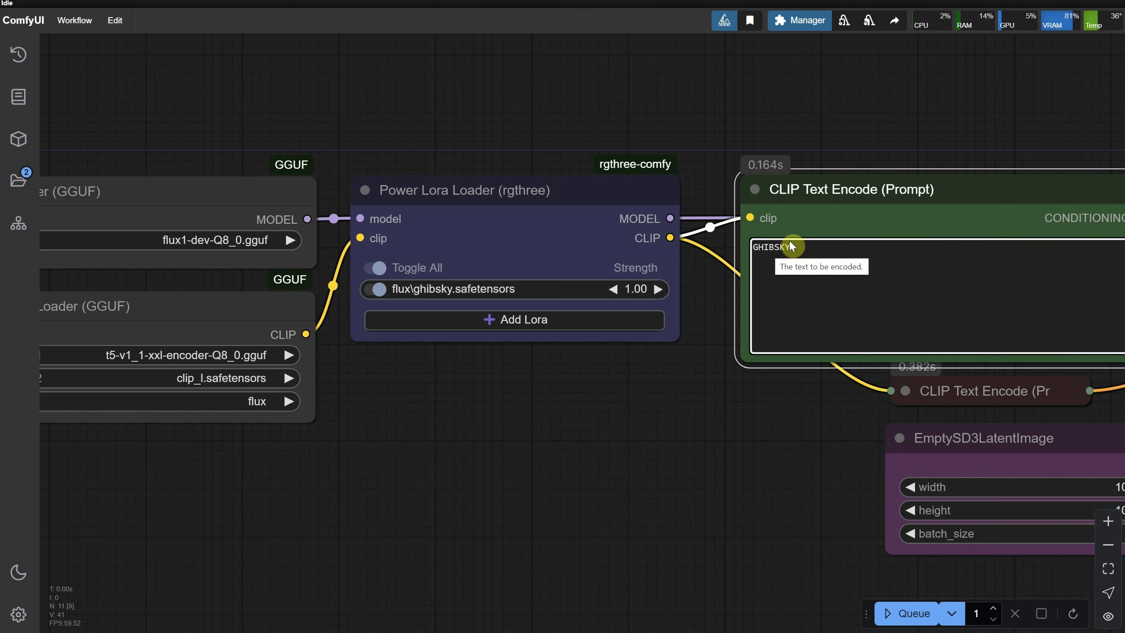
pyautogui.moveTo(788, 247); pyautogui.dragTo(746, 246)
pyautogui.hotkey('ctrl', 'x')
pyautogui.scroll(-3, 539, 378)
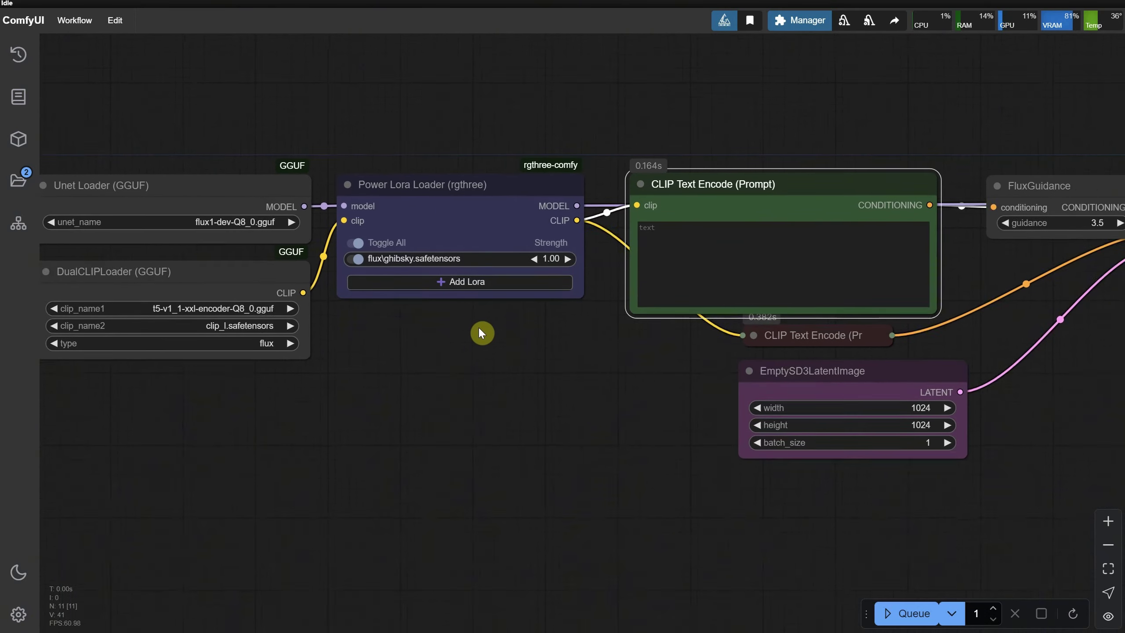
pyautogui.hotkey('alt', 'Tab')
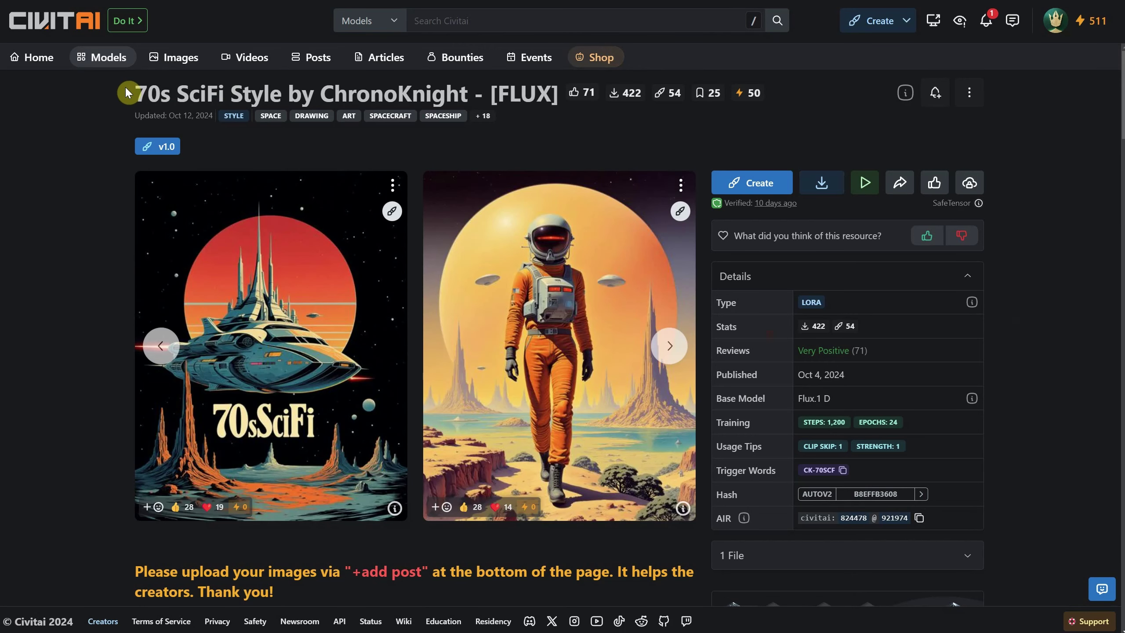
# Step: Highlight the 70s SciFi Style title and confirm its Flux.1 D base model
pyautogui.moveTo(131, 93); pyautogui.dragTo(477, 90)
pyautogui.click(595, 132)
pyautogui.moveTo(836, 397); pyautogui.dragTo(789, 399)
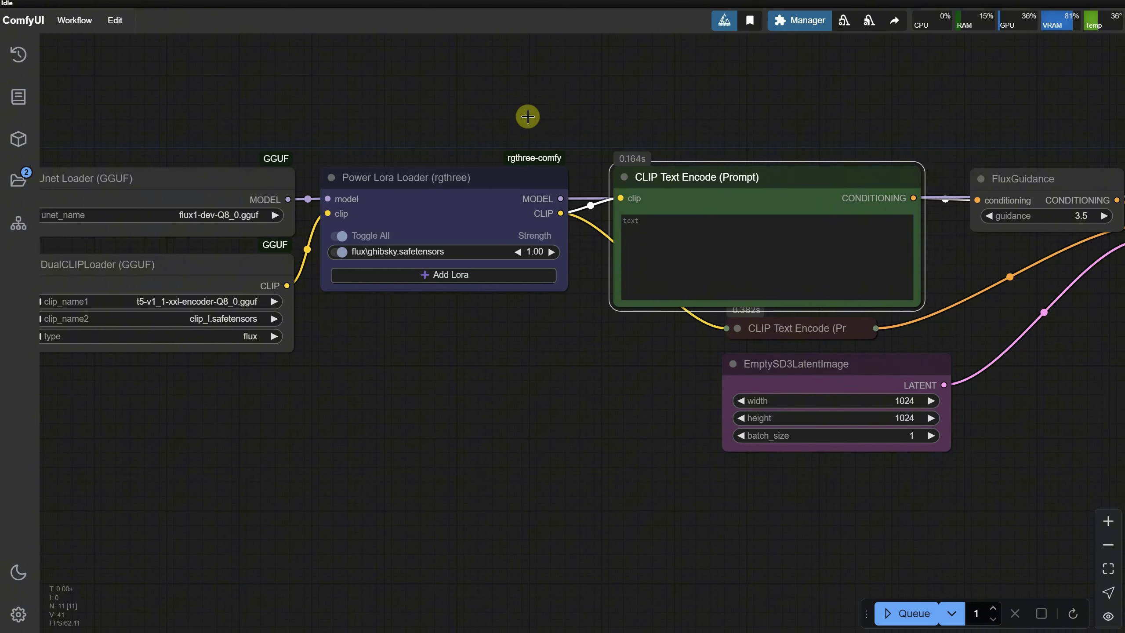
# Step: Swap the ghibsky LoRA for flux\ck-70sScifi.safetensors at strength 1.00 in the Power Lora Loader
pyautogui.rightClick(443, 252)
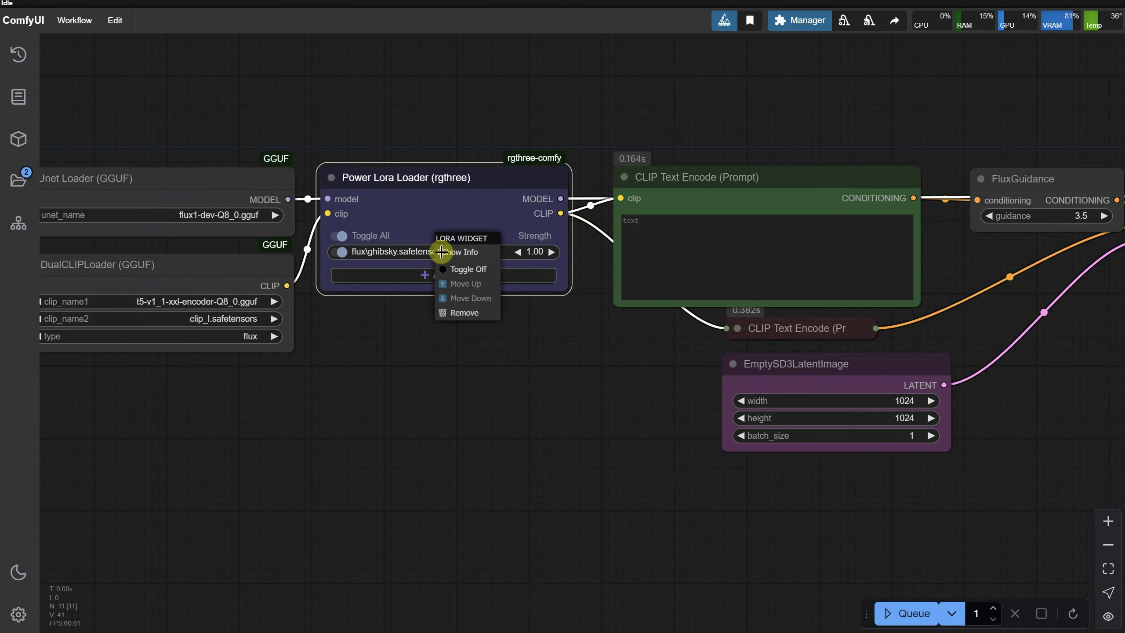
pyautogui.click(463, 315)
pyautogui.click(448, 258)
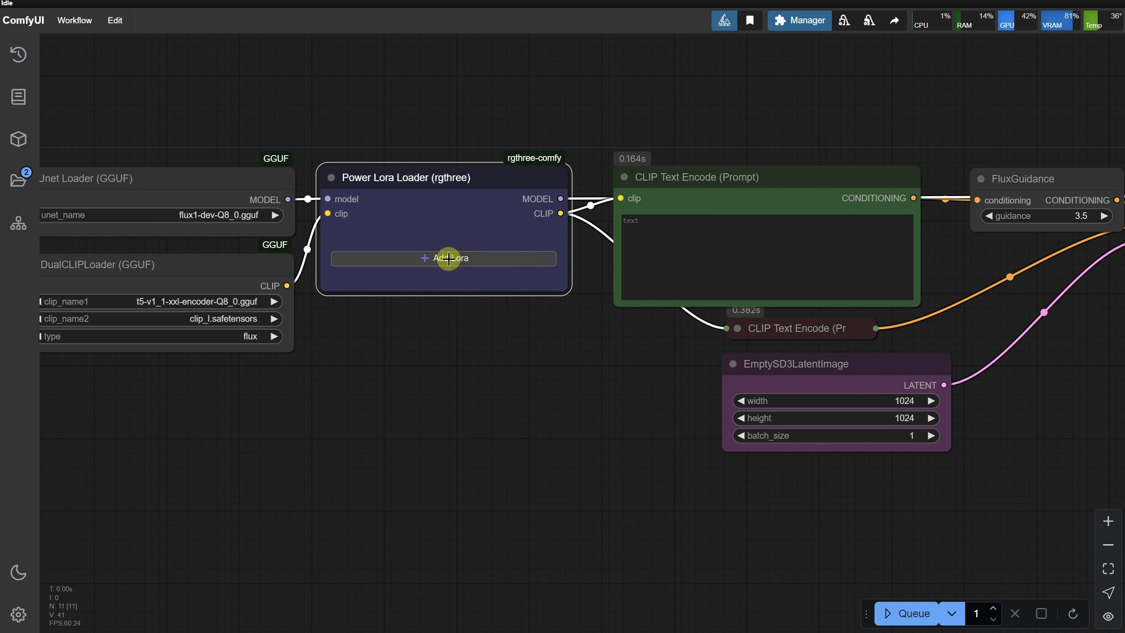
pyautogui.click(503, 291)
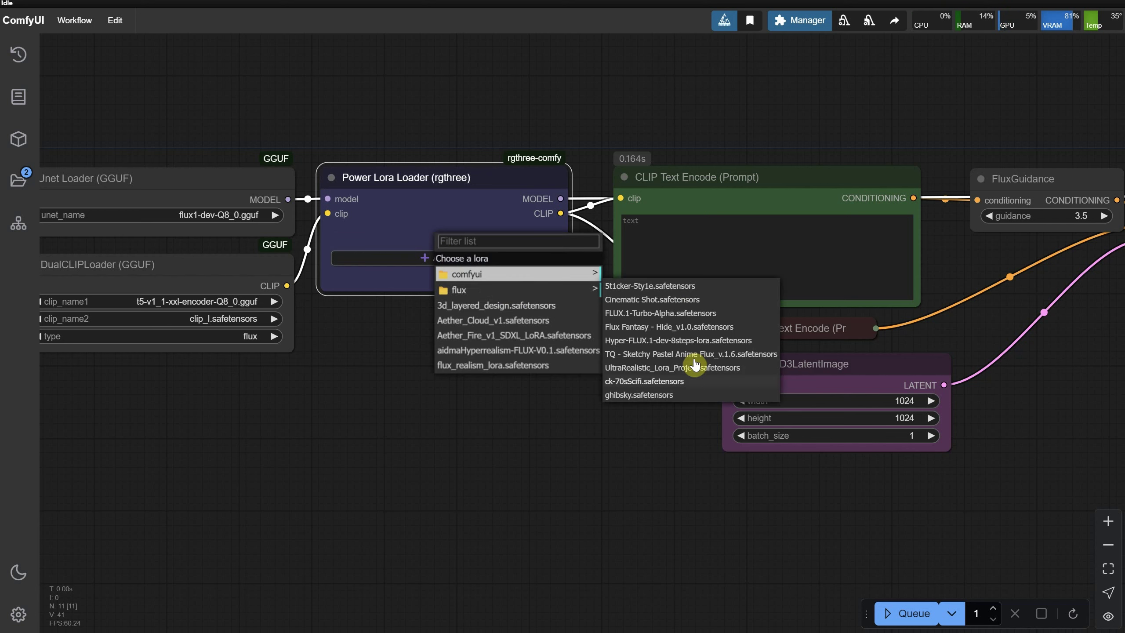
pyautogui.click(648, 382)
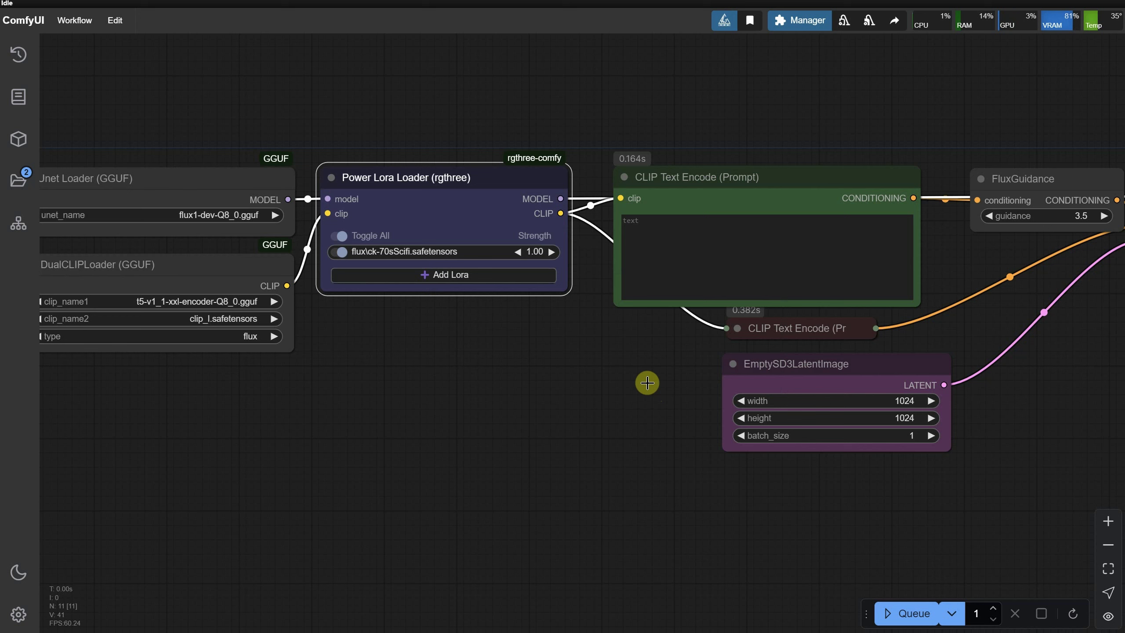
pyautogui.rightClick(452, 253)
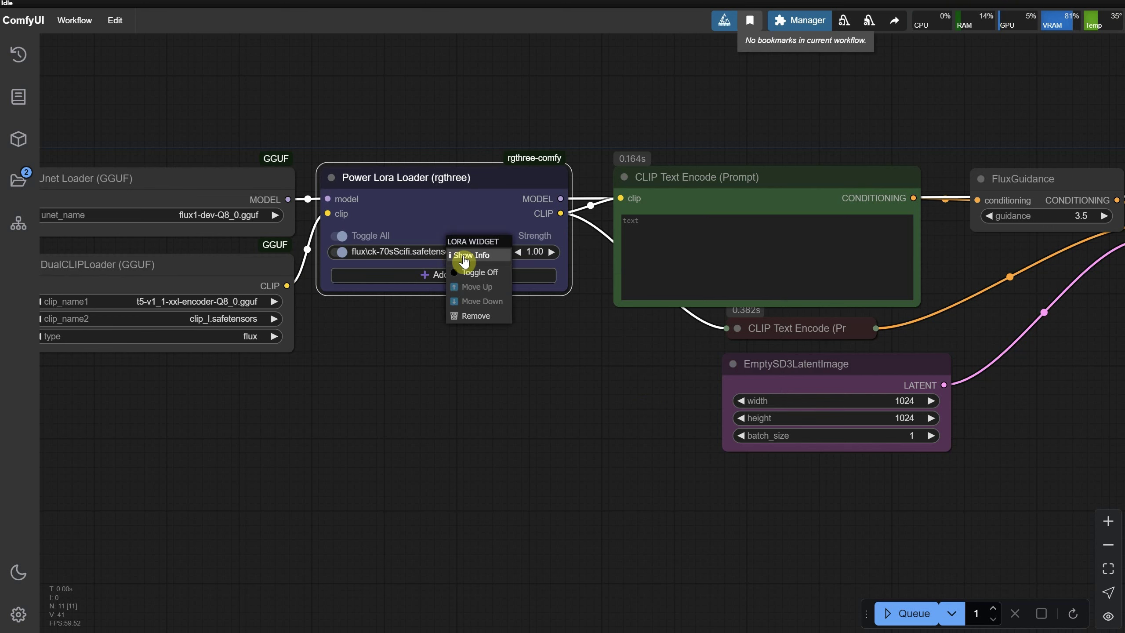
# Step: Open the ck-70sScifi LoRA's info and try selecting its trigger words
pyautogui.click(463, 260)
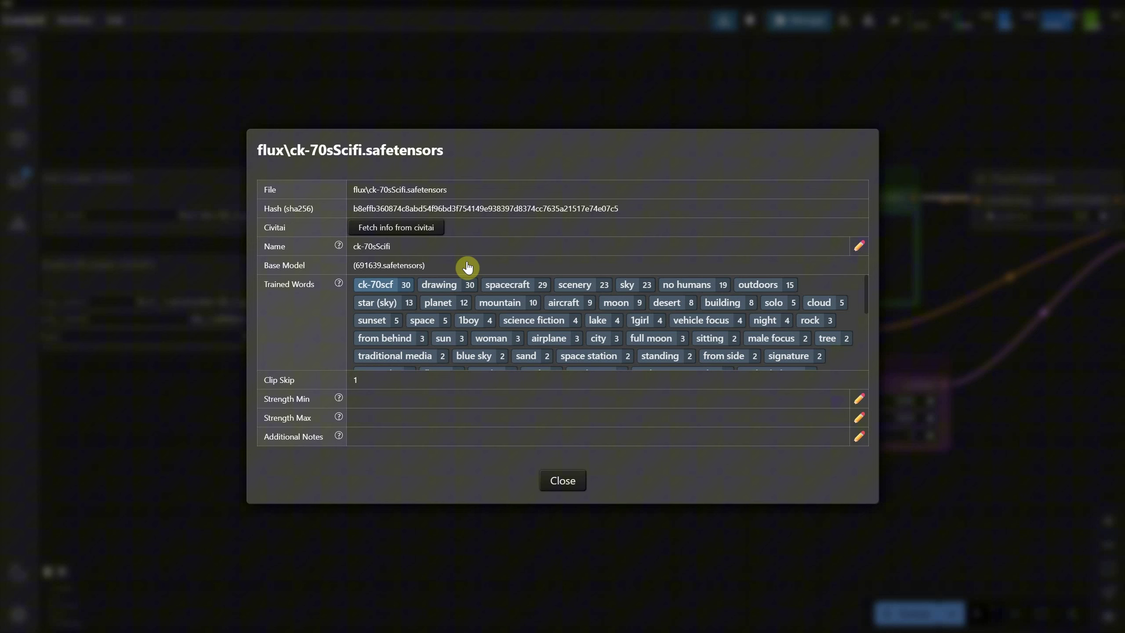
pyautogui.click(499, 302)
pyautogui.scroll(-3, 665, 372)
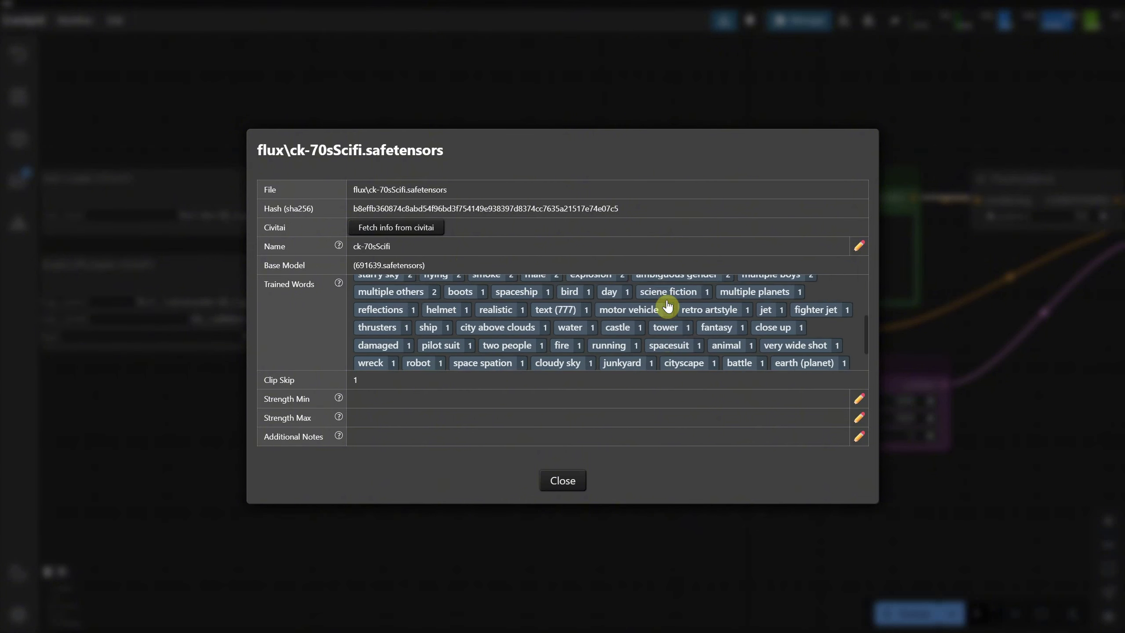
pyautogui.scroll(3, 658, 309)
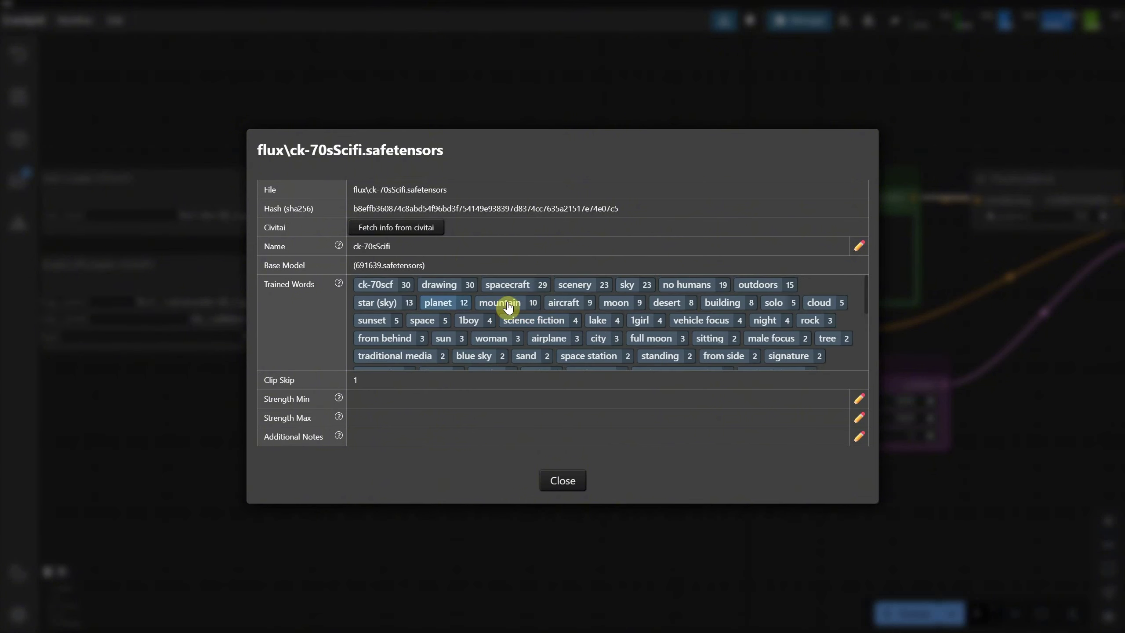
pyautogui.click(382, 286)
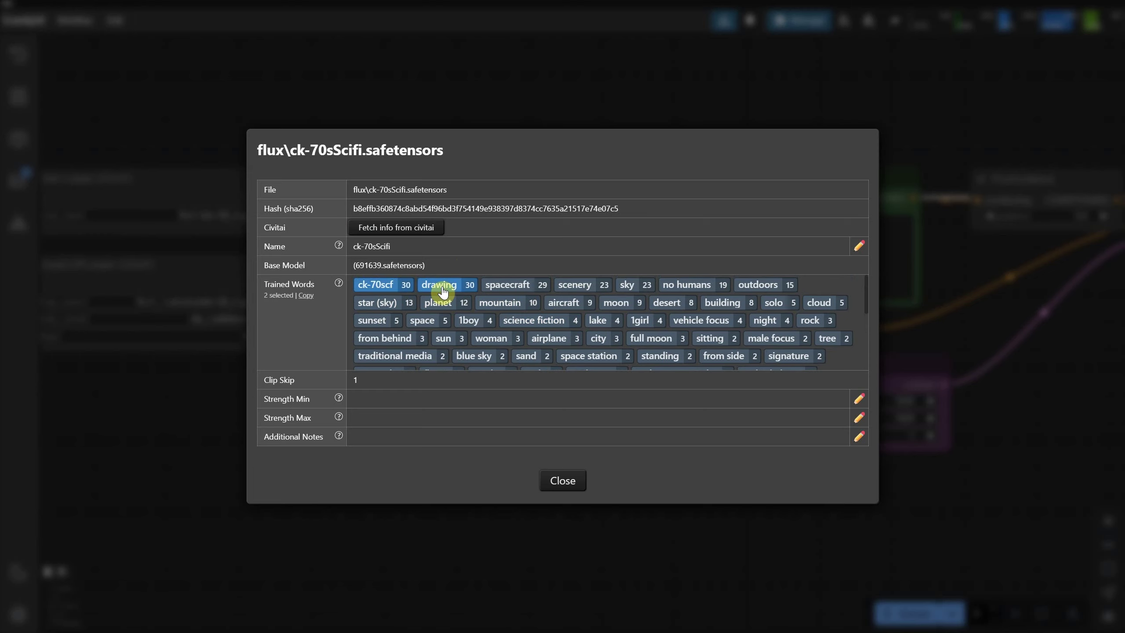
pyautogui.click(440, 291)
pyautogui.click(373, 288)
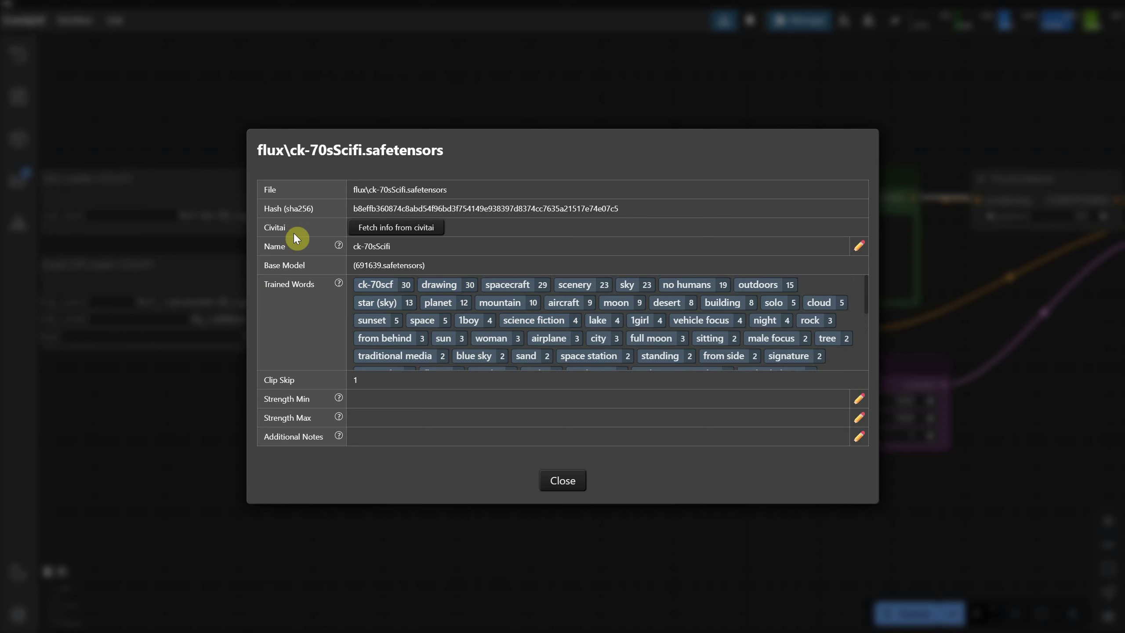
# Step: Fetch the LoRA's details from Civitai and copy its ck-70scf trigger word
pyautogui.click(407, 235)
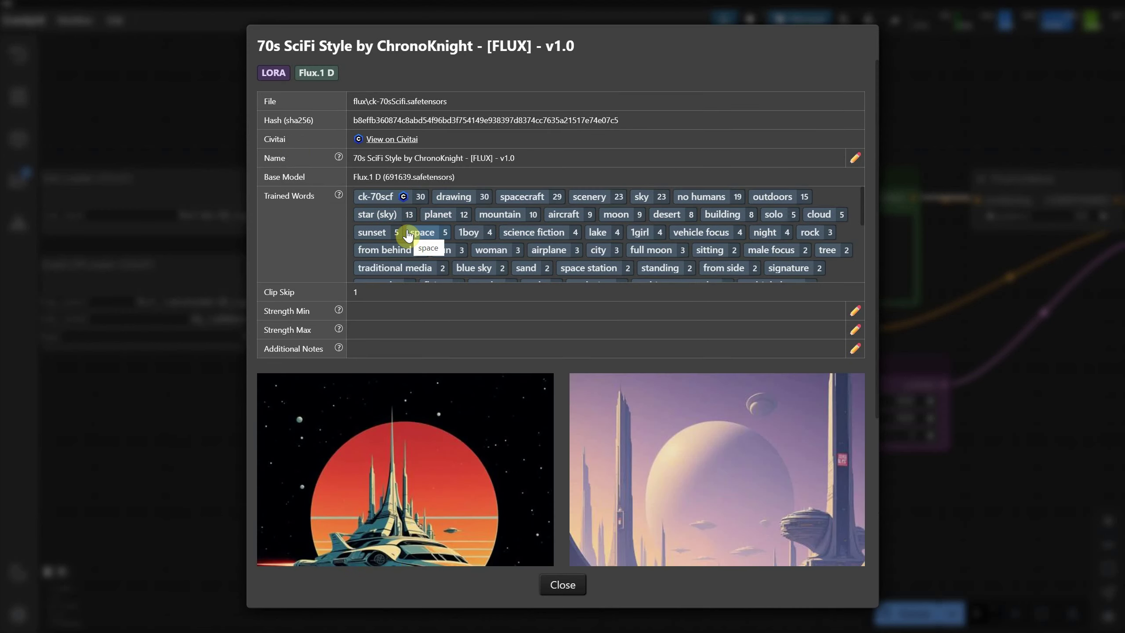
pyautogui.scroll(-2, 465, 182)
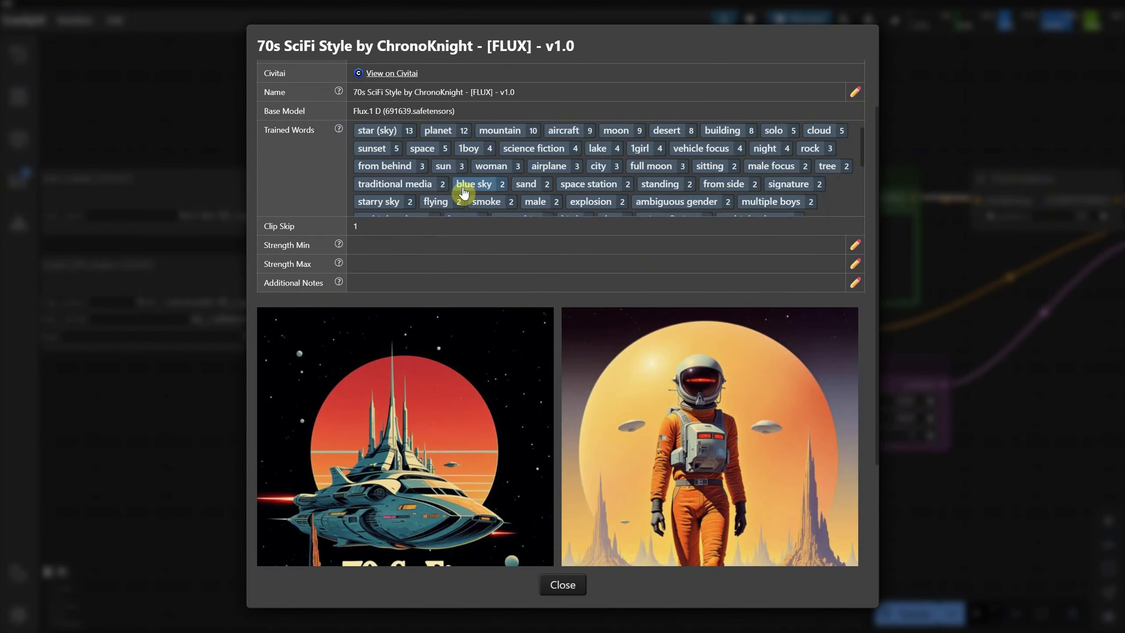
pyautogui.scroll(-3, 463, 193)
pyautogui.scroll(-4, 514, 319)
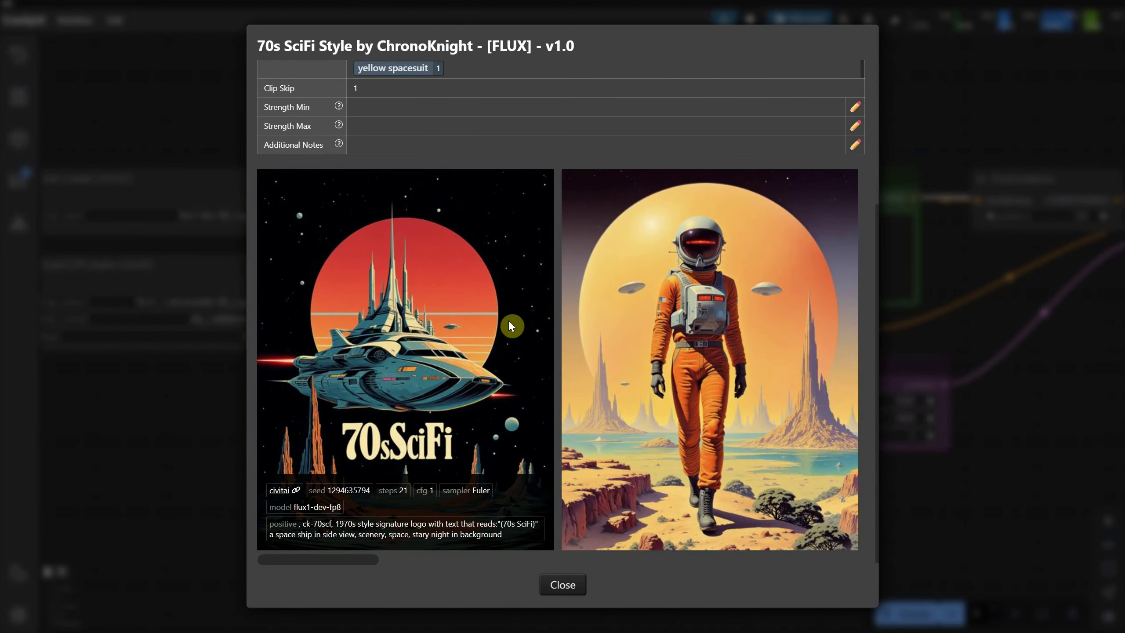
pyautogui.scroll(4, 509, 320)
pyautogui.scroll(3, 372, 204)
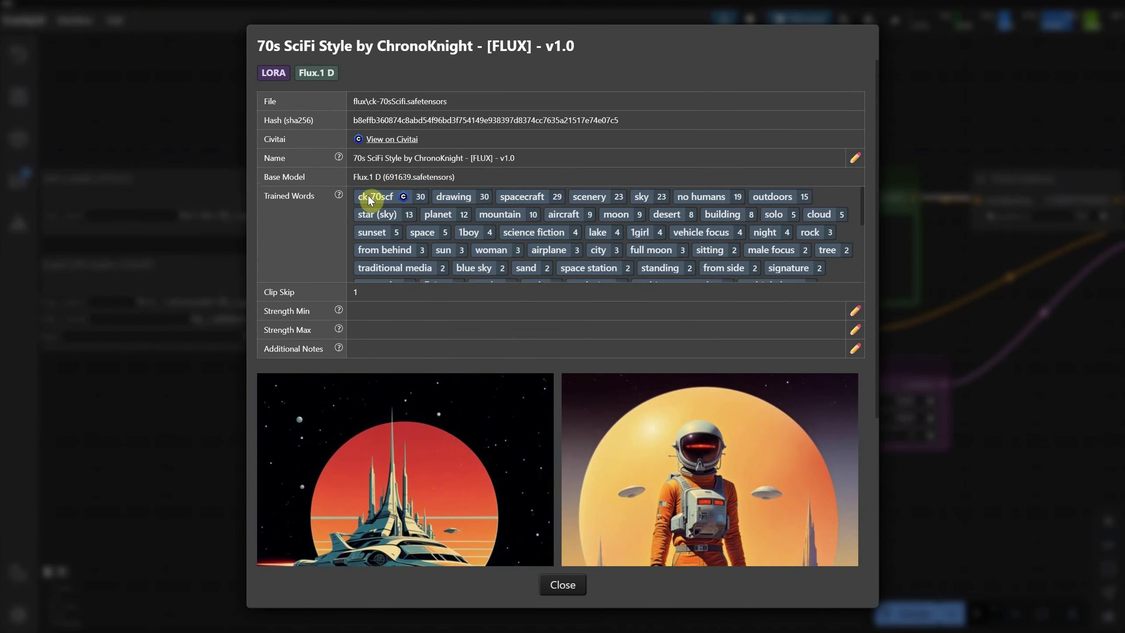
pyautogui.click(392, 201)
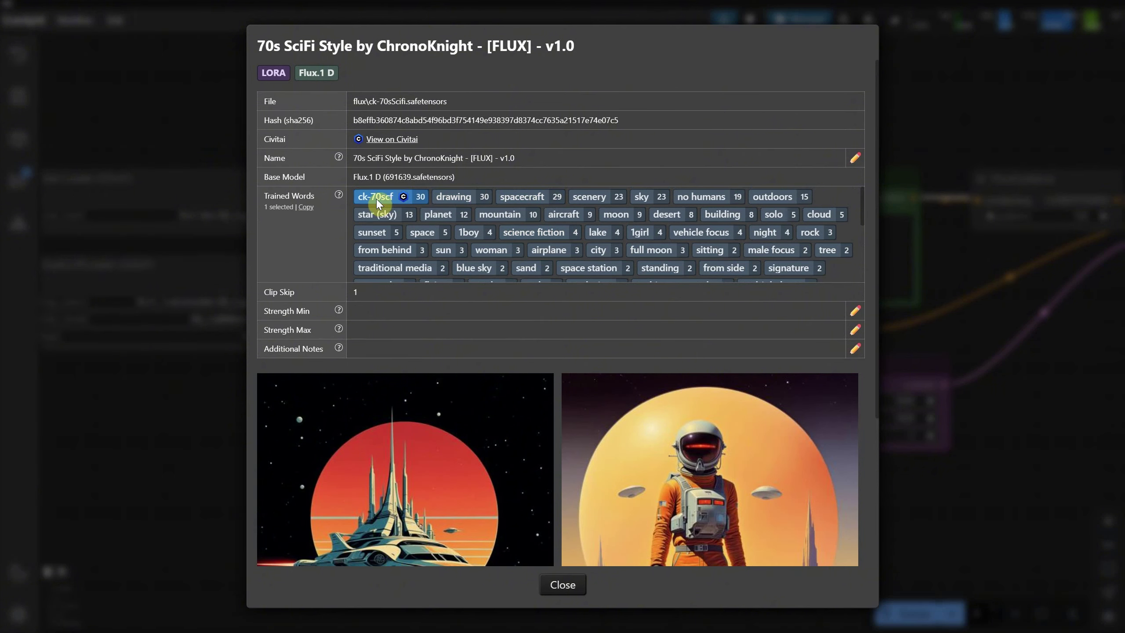
pyautogui.click(307, 209)
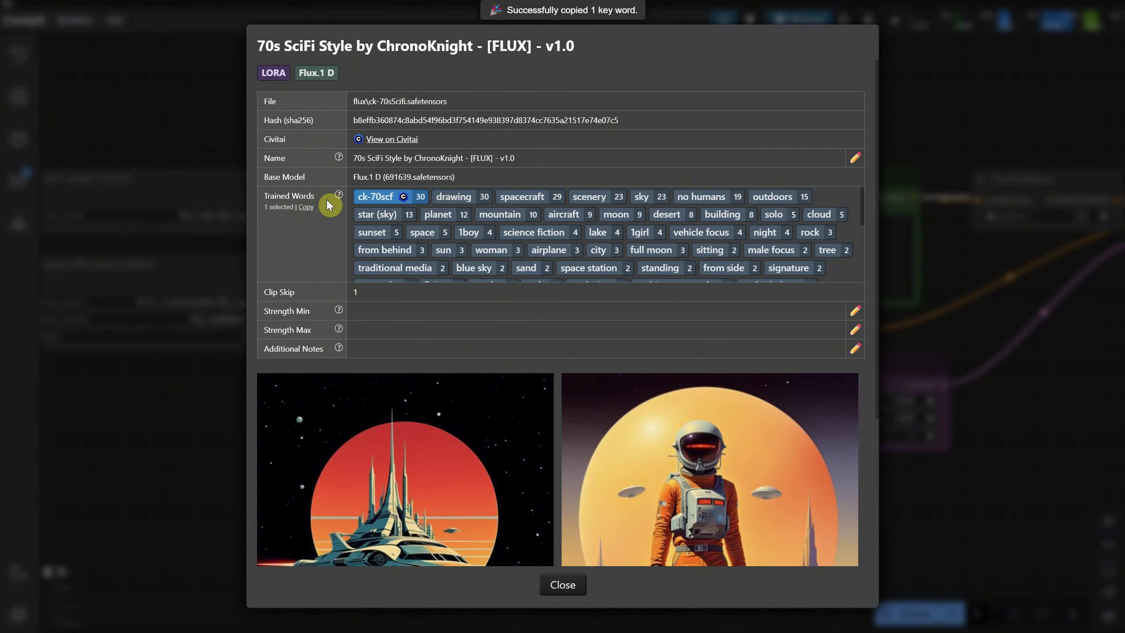
pyautogui.click(563, 585)
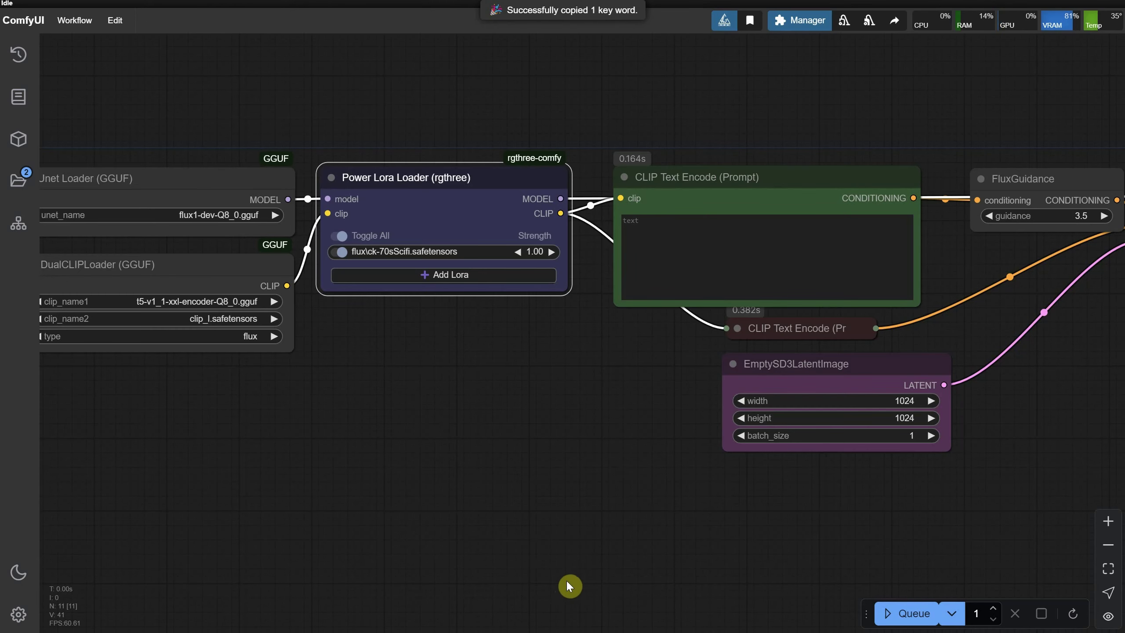
# Step: Write the prompt 'ck-70scf an astronaut in a cave, a spaceship next to it, crystals'
pyautogui.click(673, 233)
pyautogui.hotkey('ctrl', 'v')
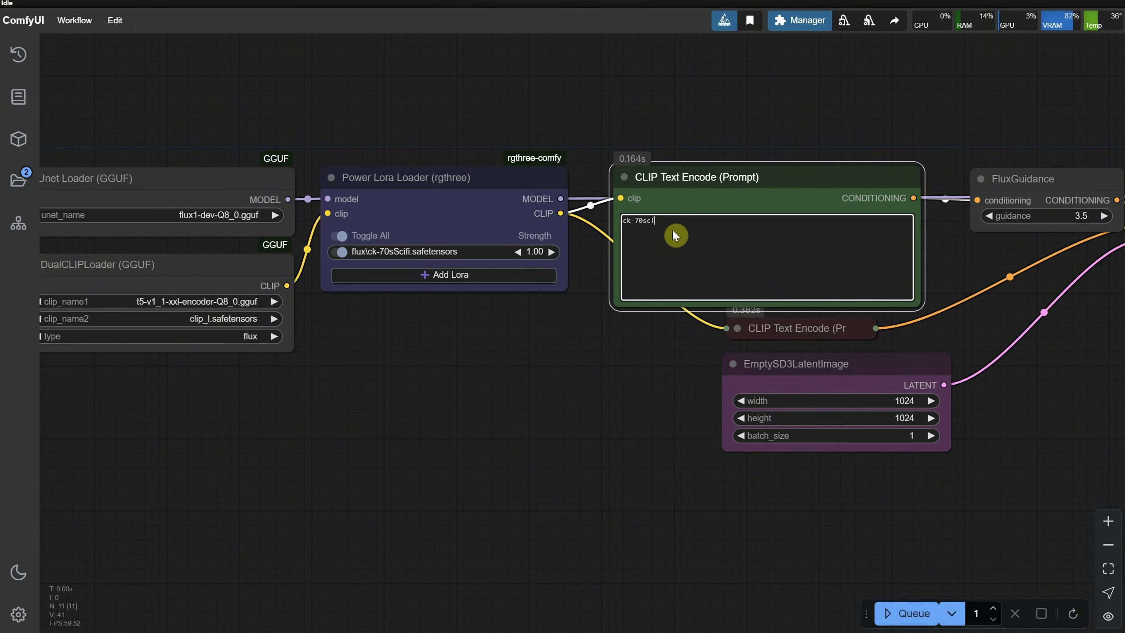
pyautogui.write('an astronaut in a cave, a spaceship next to it, crystals')
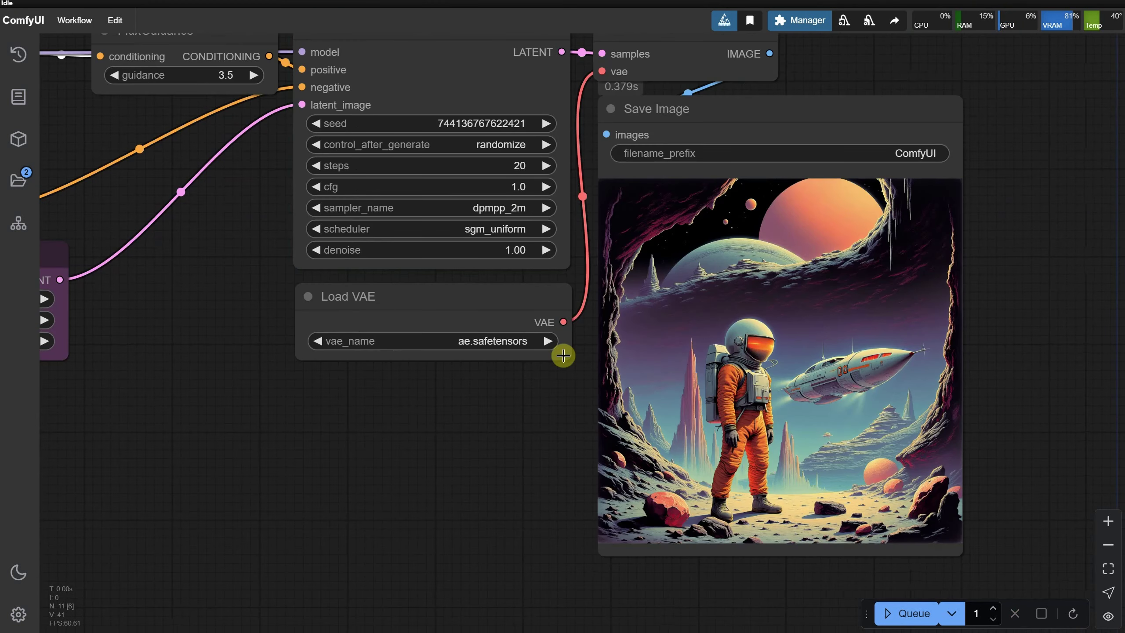
pyautogui.scroll(6, 797, 339)
pyautogui.scroll(-2, 781, 327)
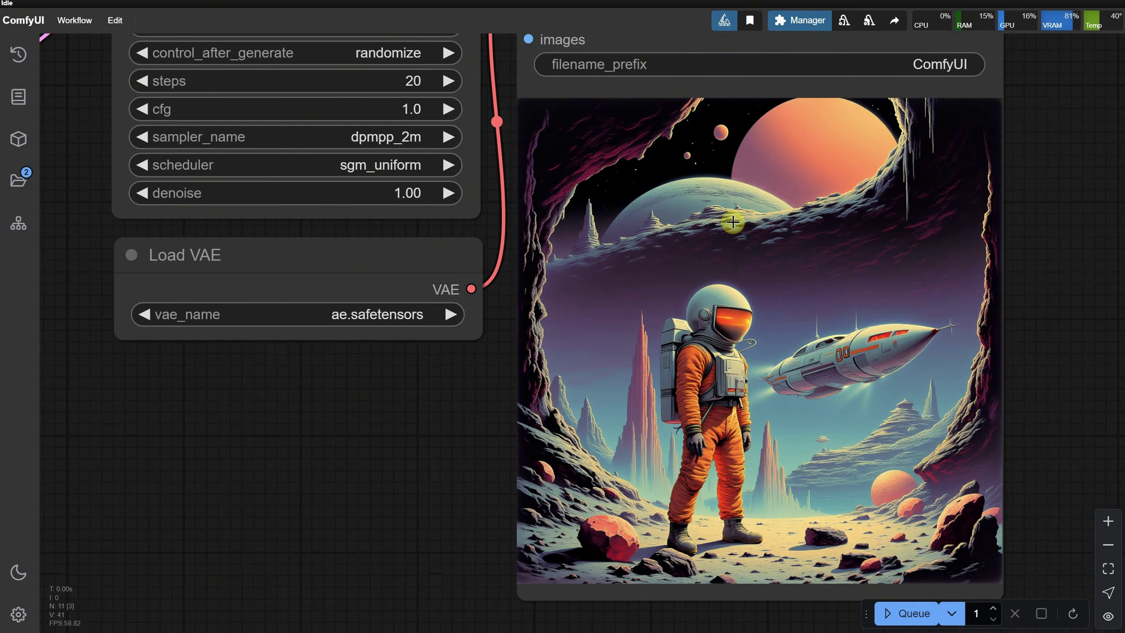
pyautogui.scroll(-5, 531, 404)
# Step: Set the ck-70sScifi LoRA strength to 0.80
pyautogui.moveTo(462, 415); pyautogui.dragTo(694, 435)
pyautogui.scroll(3, 515, 319)
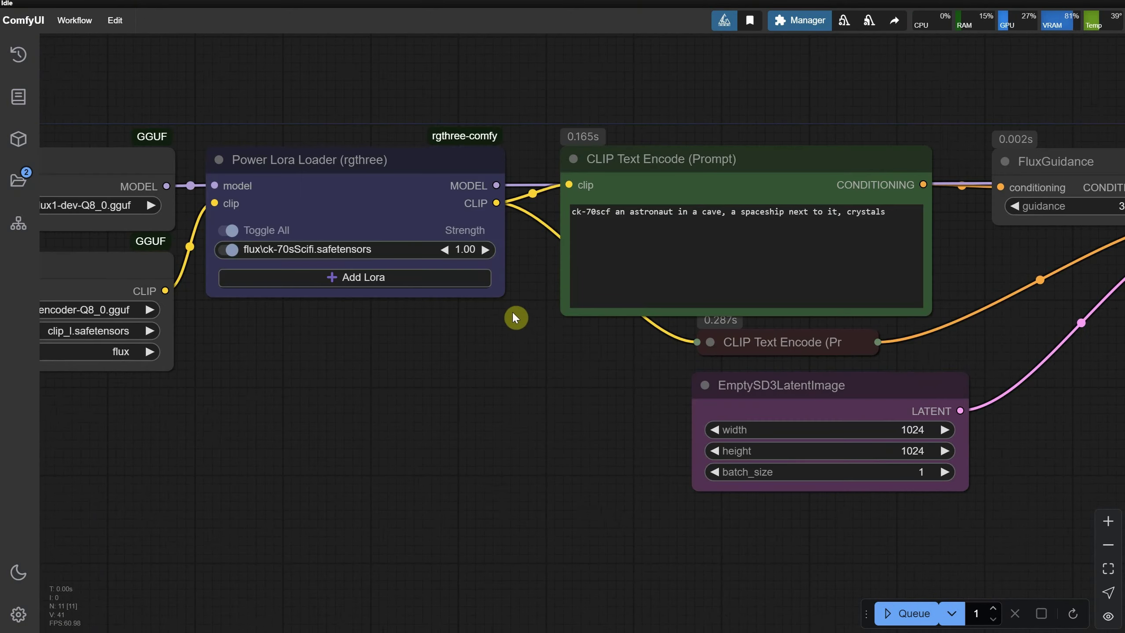
pyautogui.click(465, 250)
pyautogui.press('Return')
# Step: Lower the LoRA strength to 0.50 and view the rendered image
pyautogui.scroll(-2, 962, 422)
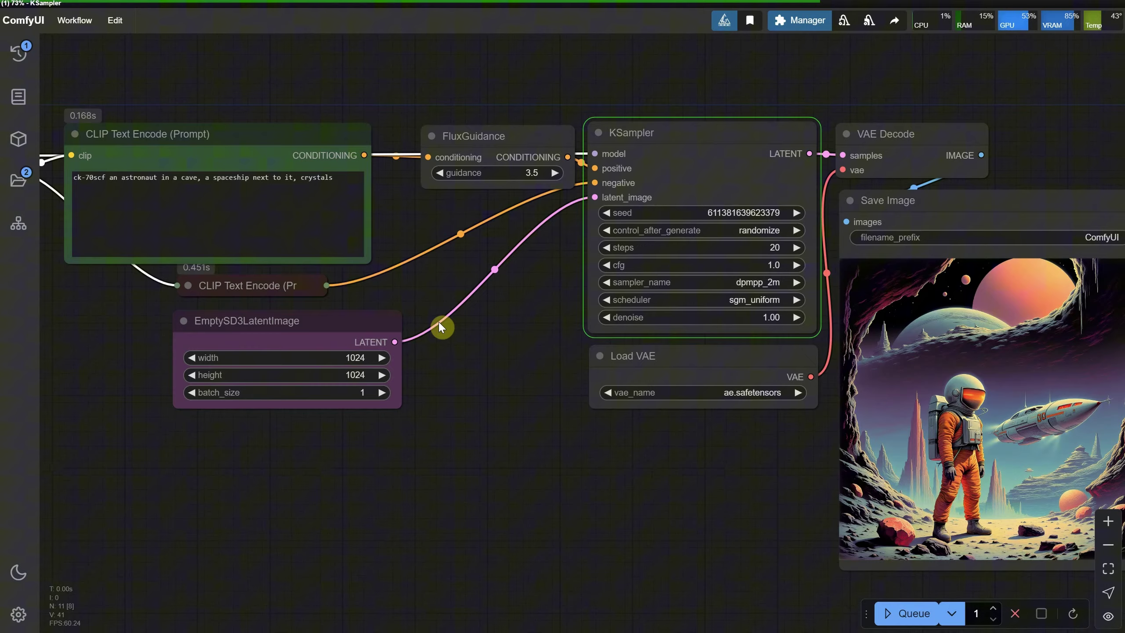
pyautogui.hscroll(5, 441, 327)
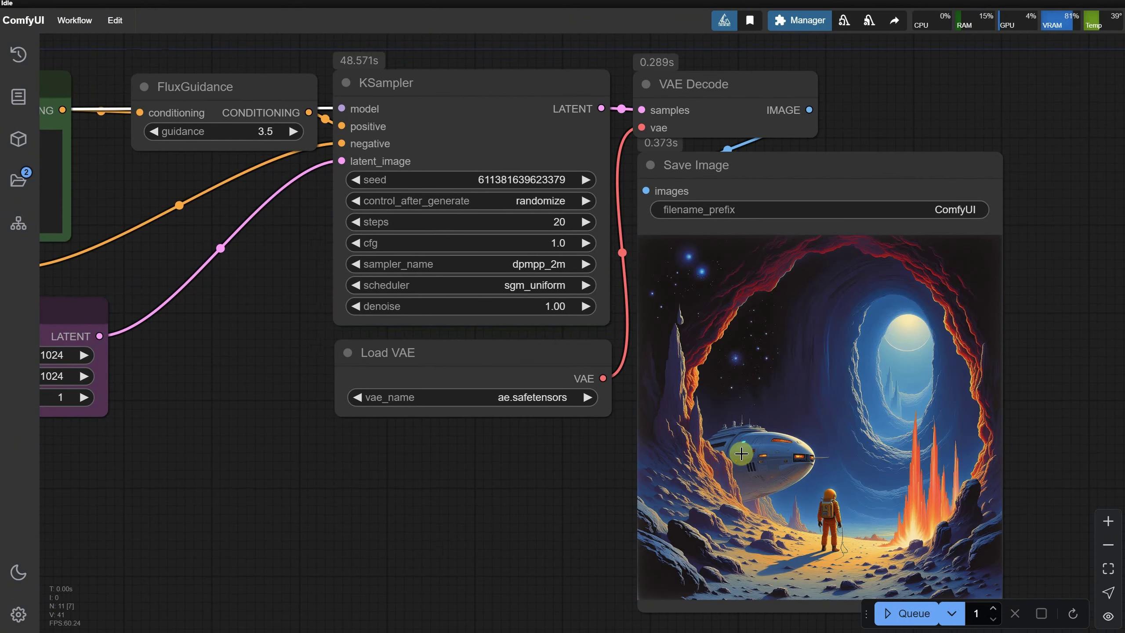
pyautogui.scroll(-1, 938, 452)
pyautogui.moveTo(294, 440); pyautogui.dragTo(753, 455)
pyautogui.click(249, 244)
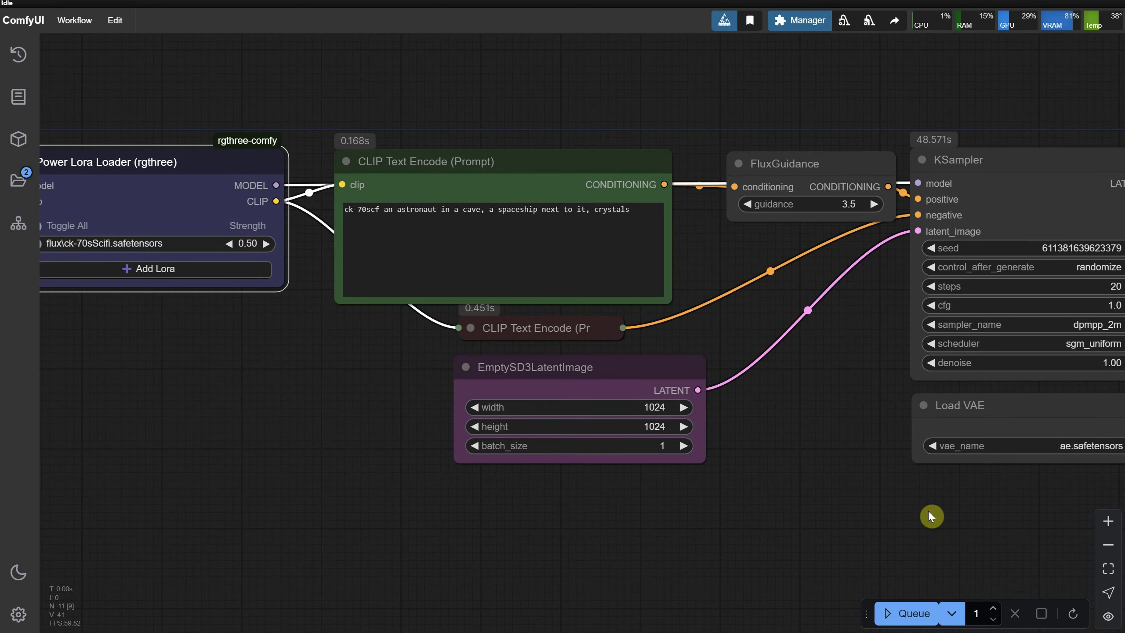
pyautogui.moveTo(934, 515); pyautogui.dragTo(368, 372)
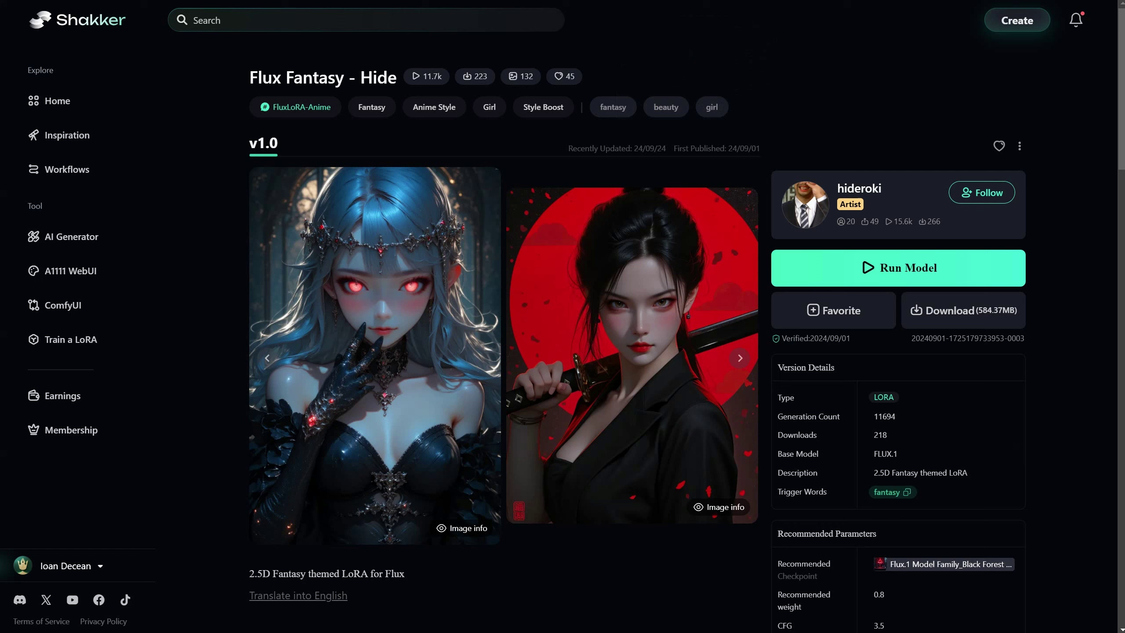
pyautogui.moveTo(247, 78); pyautogui.dragTo(377, 80)
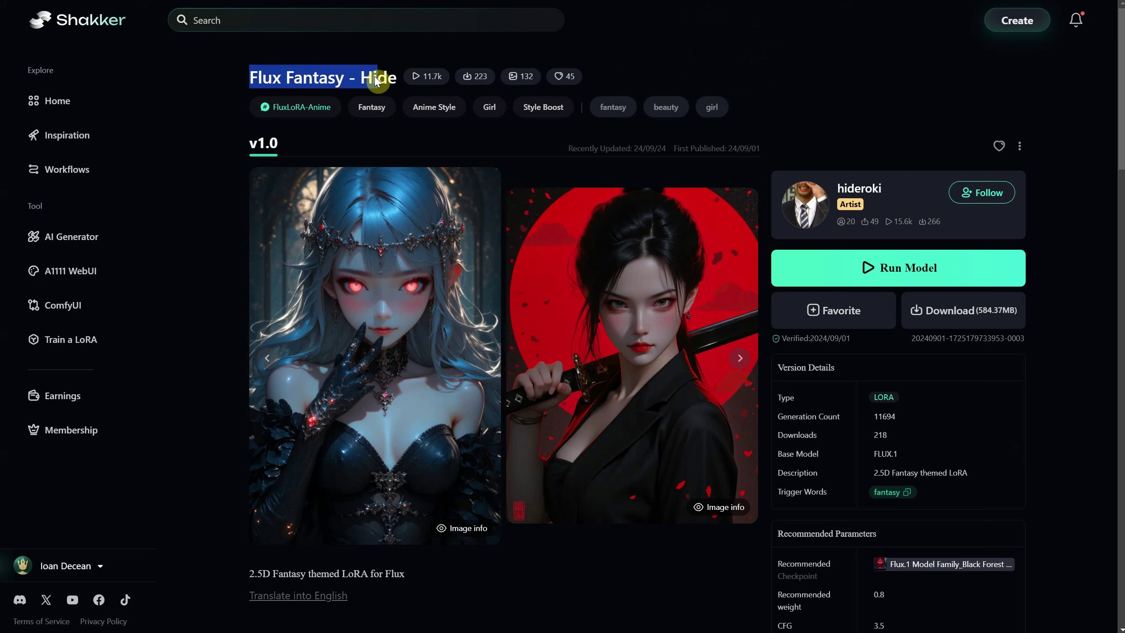
pyautogui.click(899, 458)
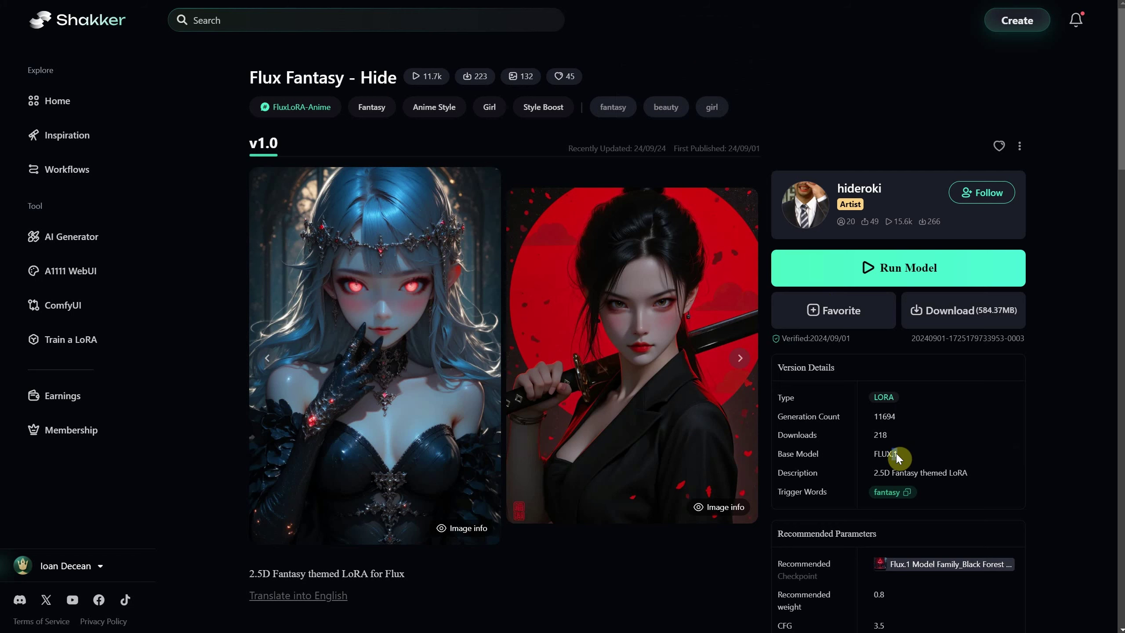
pyautogui.scroll(-2, 921, 439)
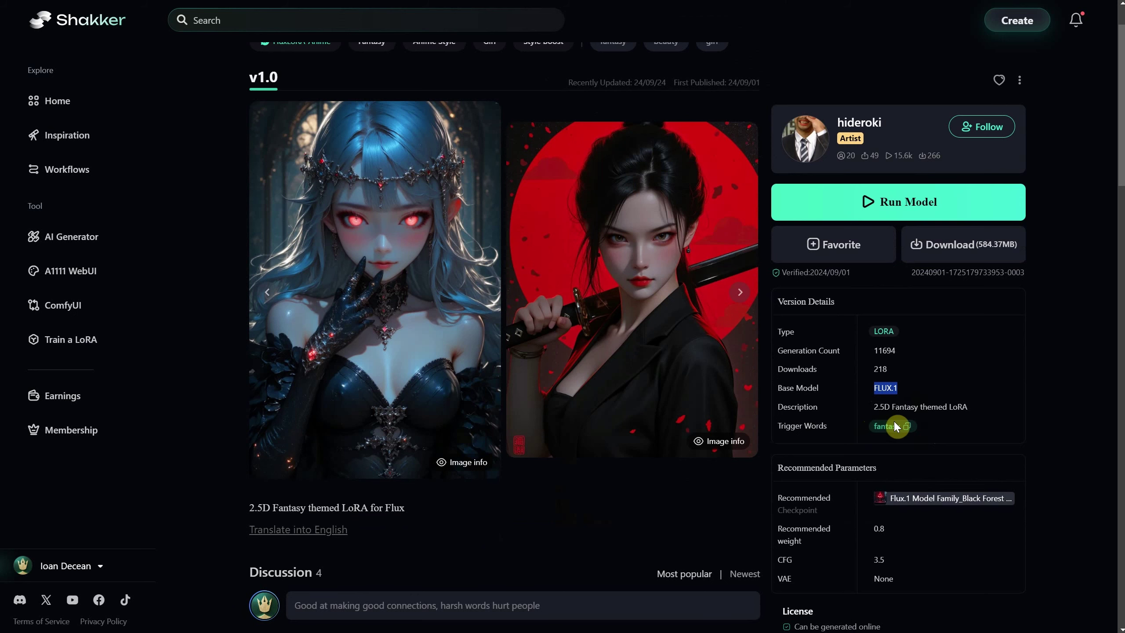
pyautogui.scroll(-2, 906, 429)
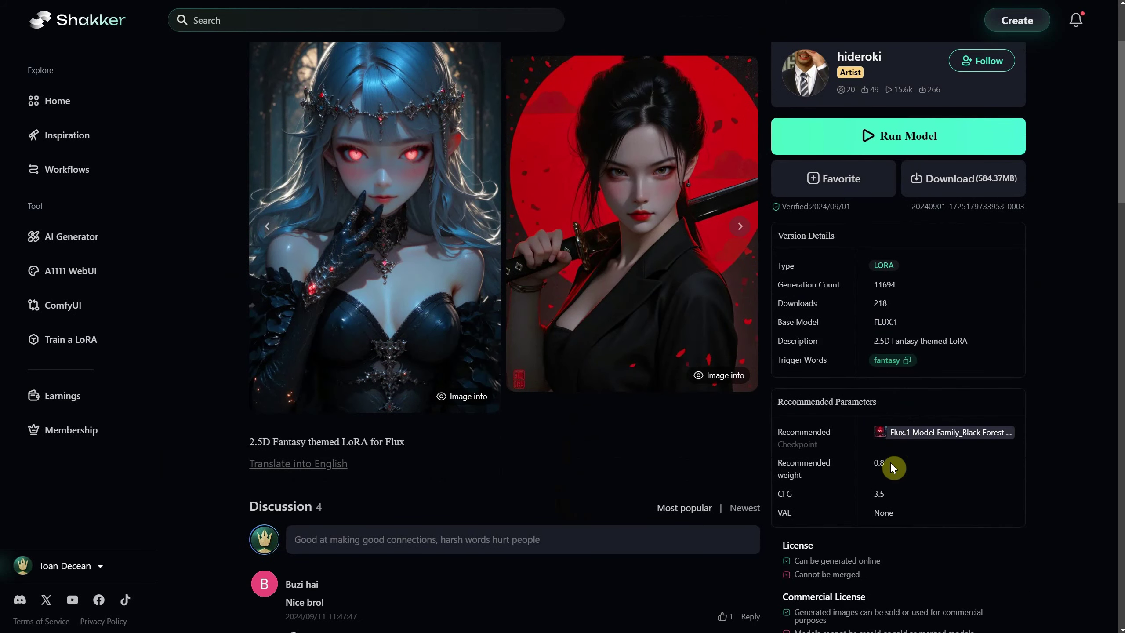
pyautogui.moveTo(891, 463); pyautogui.dragTo(775, 458)
pyautogui.click(899, 469)
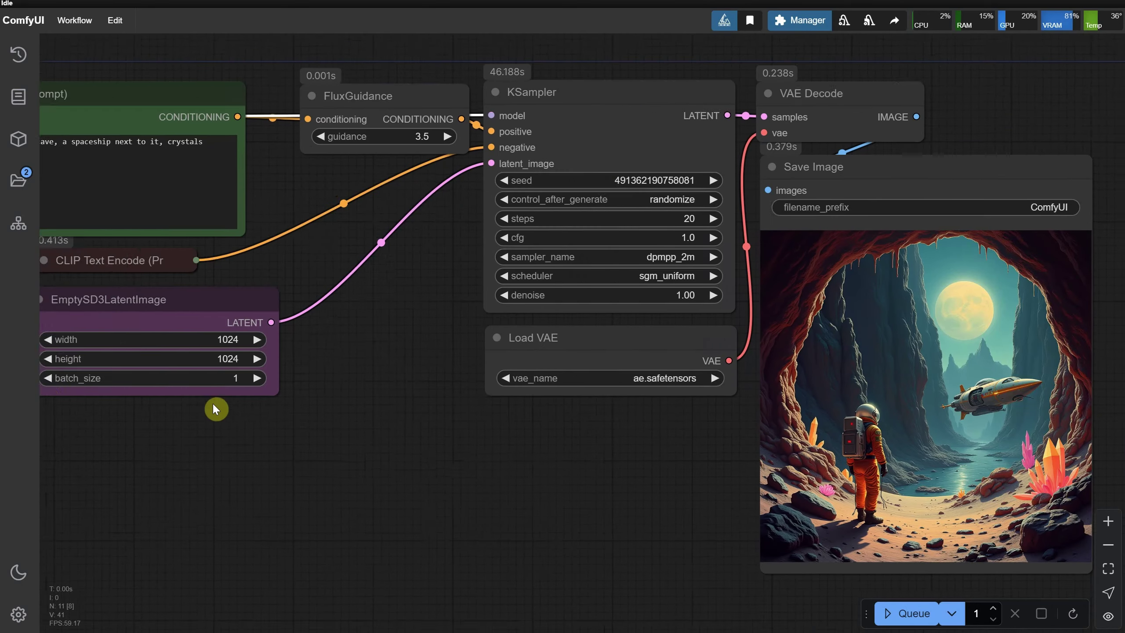
# Step: Replace the ck-70sScifi LoRA with Flux Fantasy - Hide at strength 0.80
pyautogui.scroll(5, 563, 427)
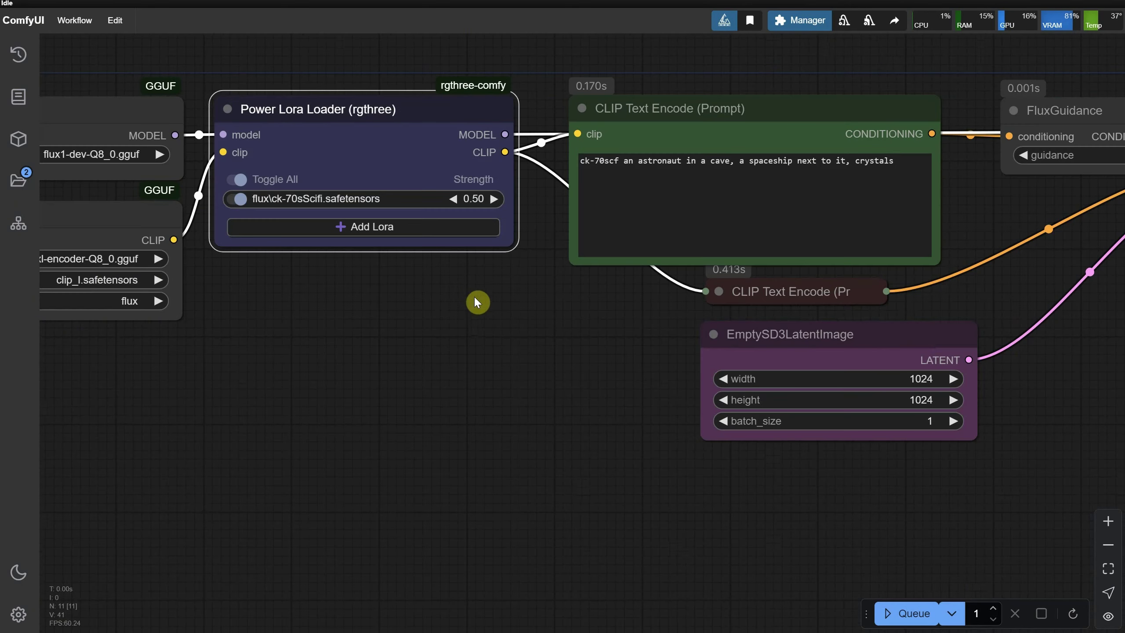
pyautogui.rightClick(408, 197)
pyautogui.click(446, 260)
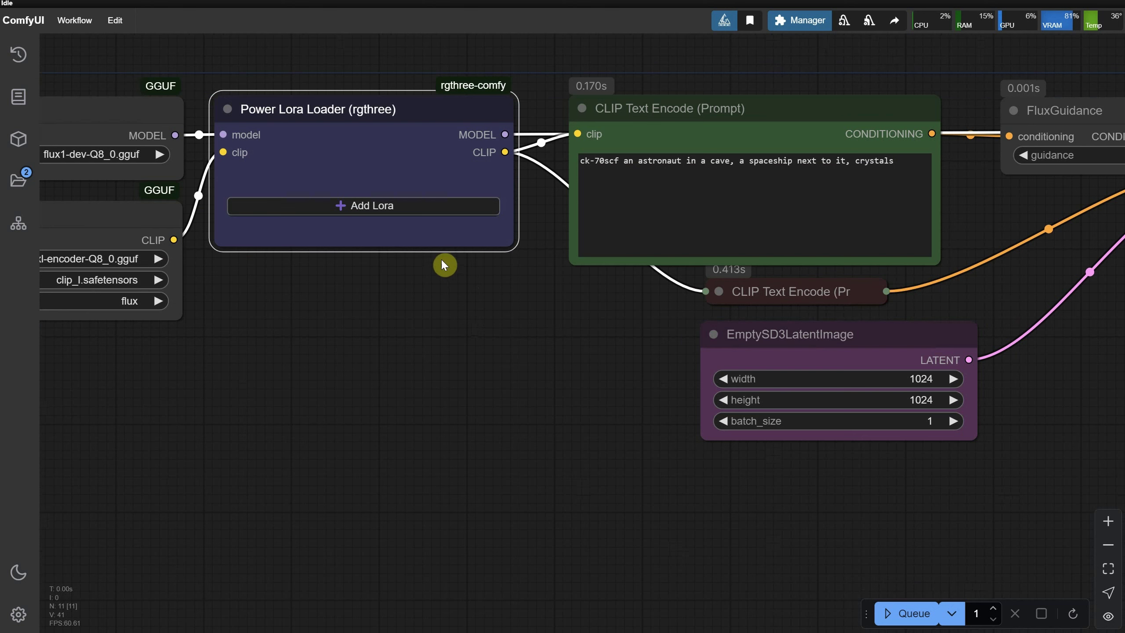
pyautogui.click(347, 206)
pyautogui.click(410, 240)
pyautogui.click(585, 283)
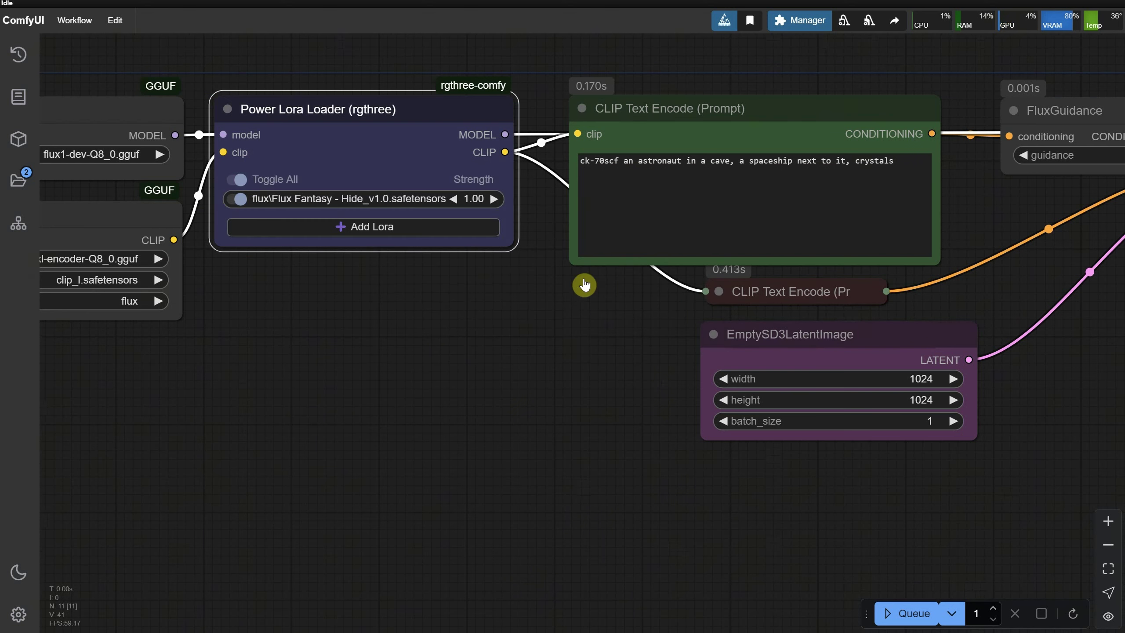
pyautogui.moveTo(477, 200); pyautogui.dragTo(470, 334)
pyautogui.scroll(-1, 469, 334)
# Step: Fetch the Flux Fantasy - Hide LoRA's Civitai info and select its 'fantasy' trained word
pyautogui.rightClick(376, 269)
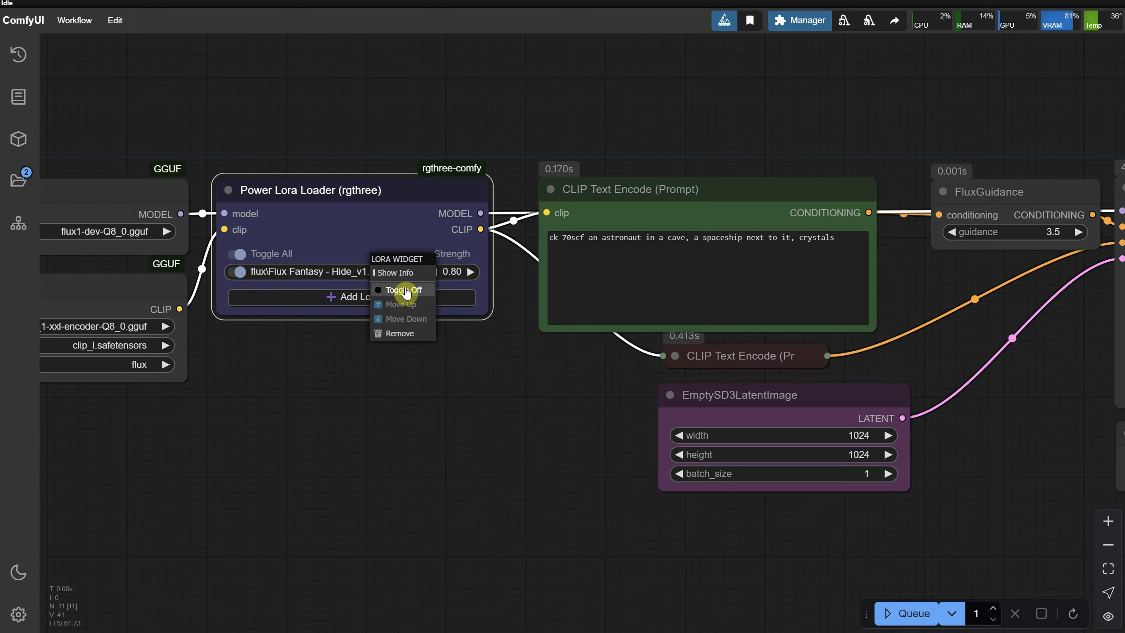
pyautogui.click(403, 274)
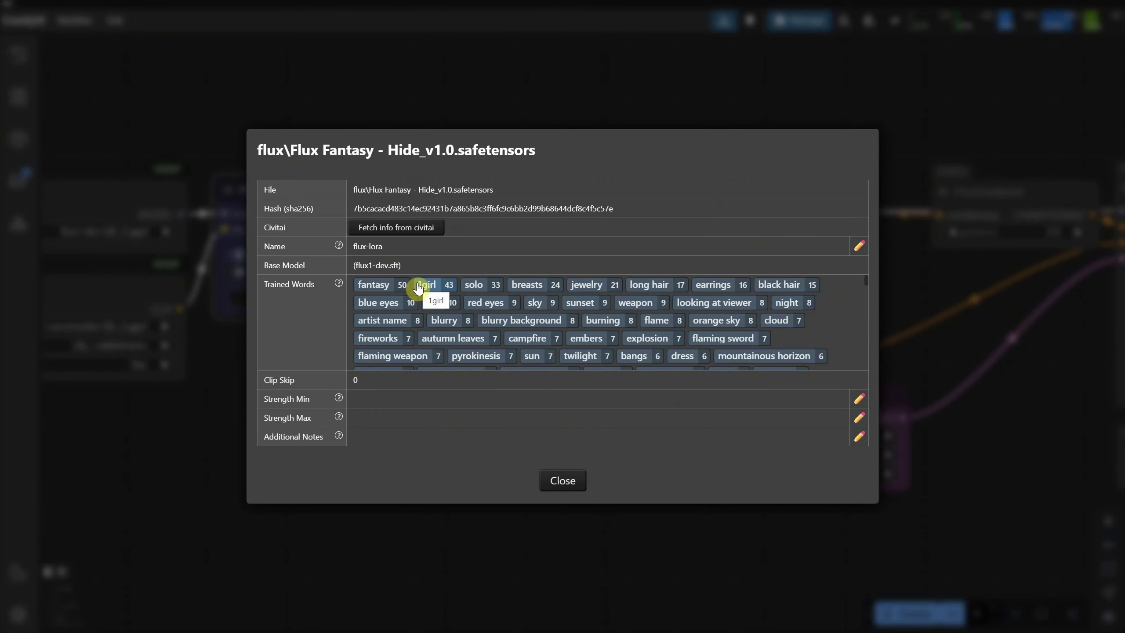
pyautogui.click(406, 233)
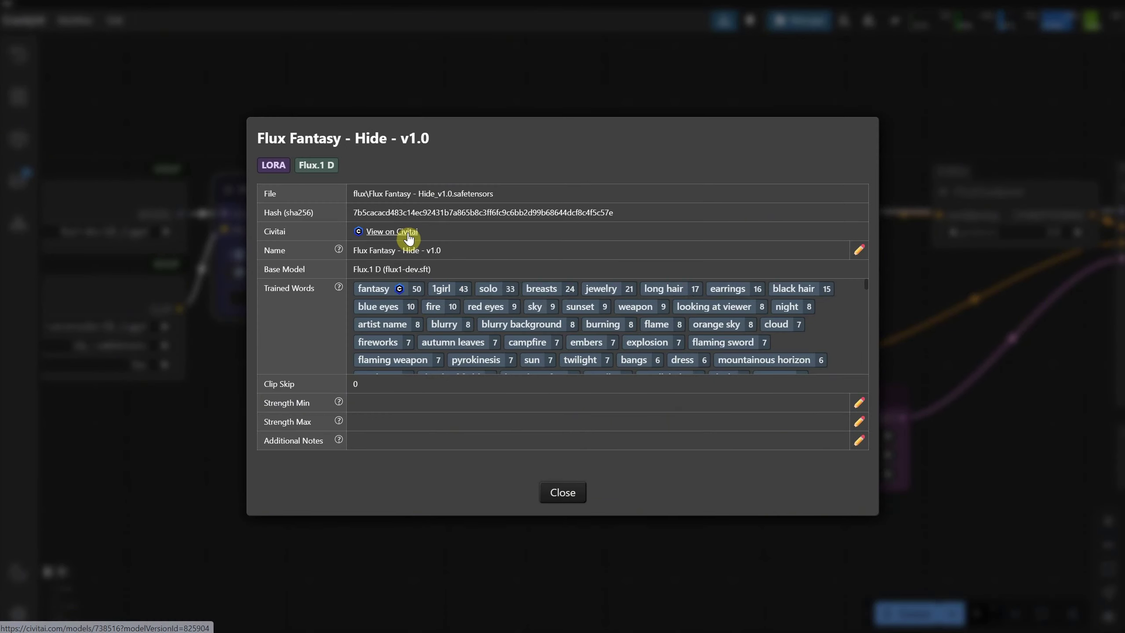
pyautogui.scroll(-10, 485, 269)
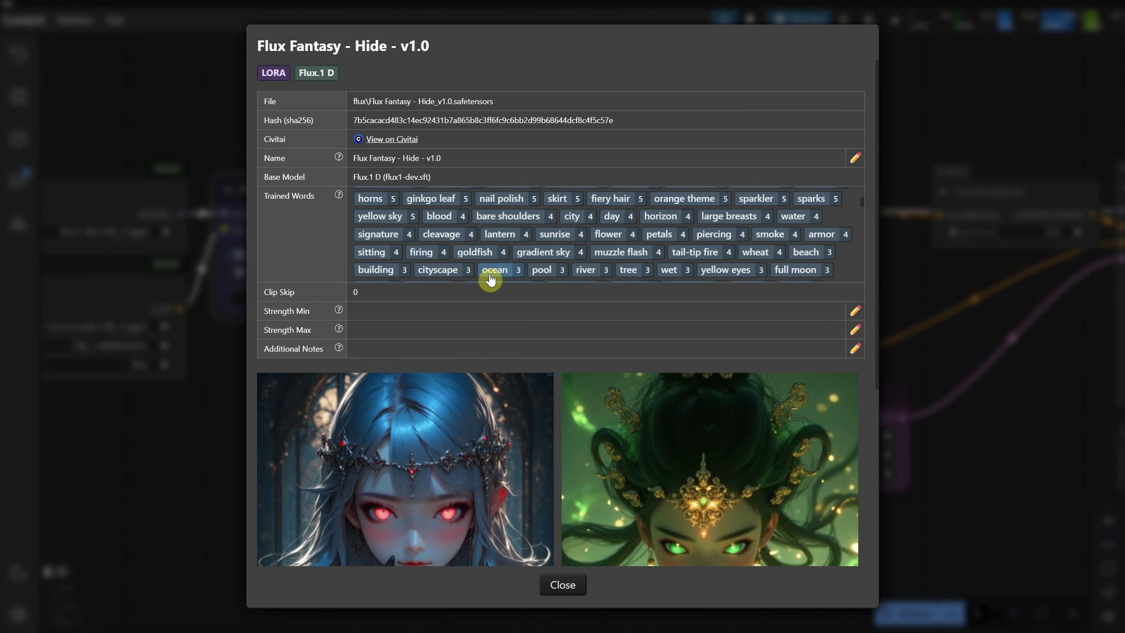
pyautogui.scroll(10, 484, 275)
pyautogui.click(385, 199)
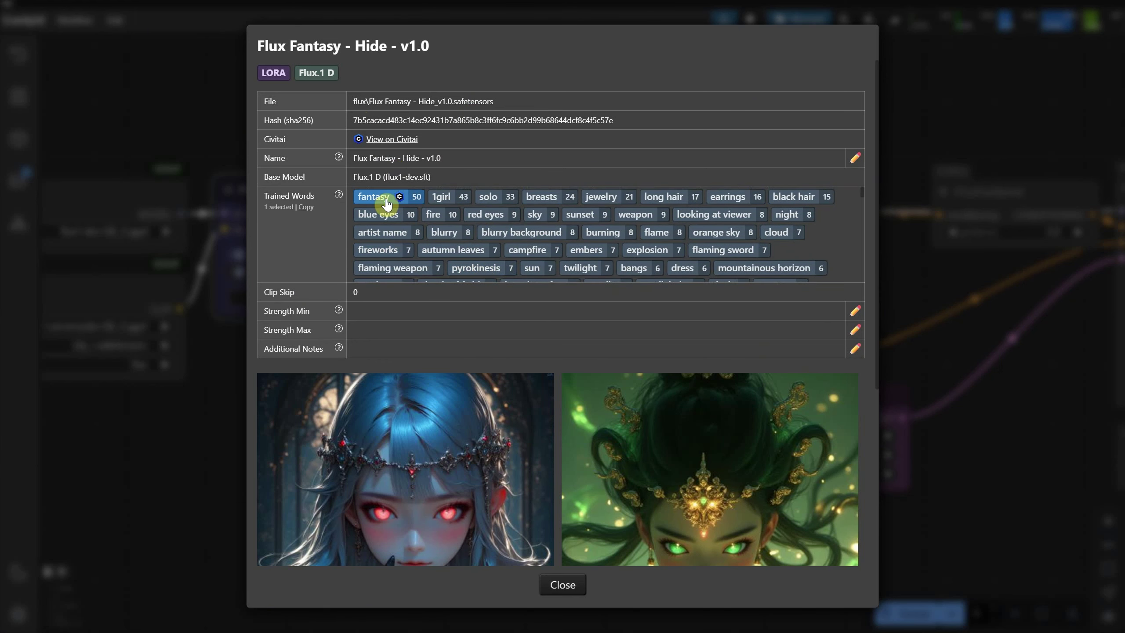
# Step: Replace 'ck-70scf' at the prompt start with 'fantasy' and render the image
pyautogui.click(564, 586)
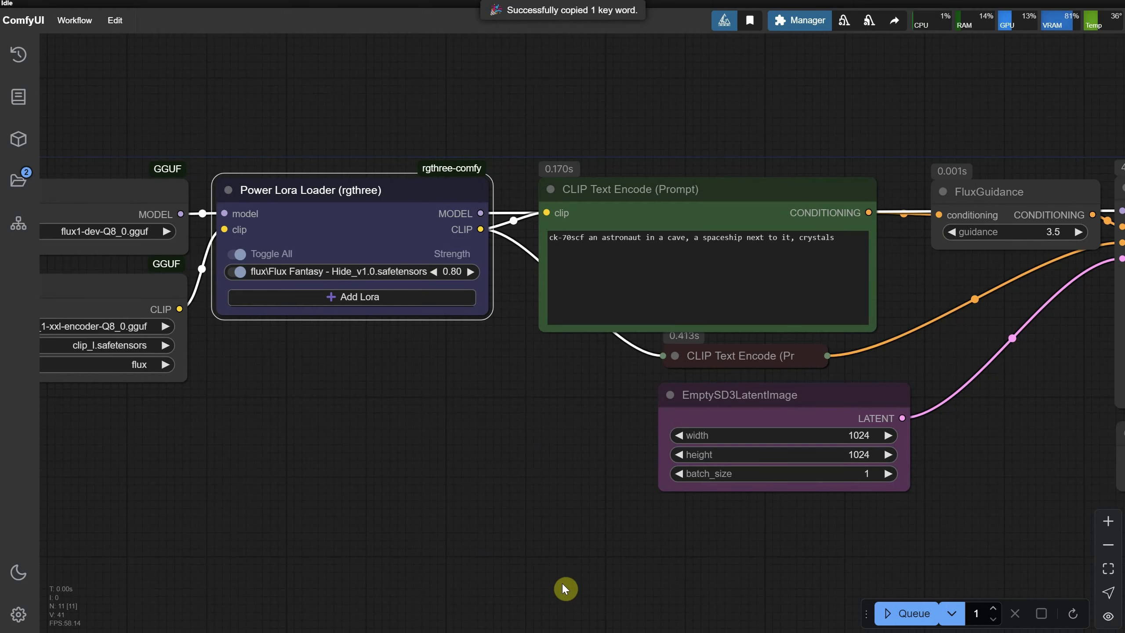
pyautogui.click(784, 248)
pyautogui.hotkey('ctrl', 'a')
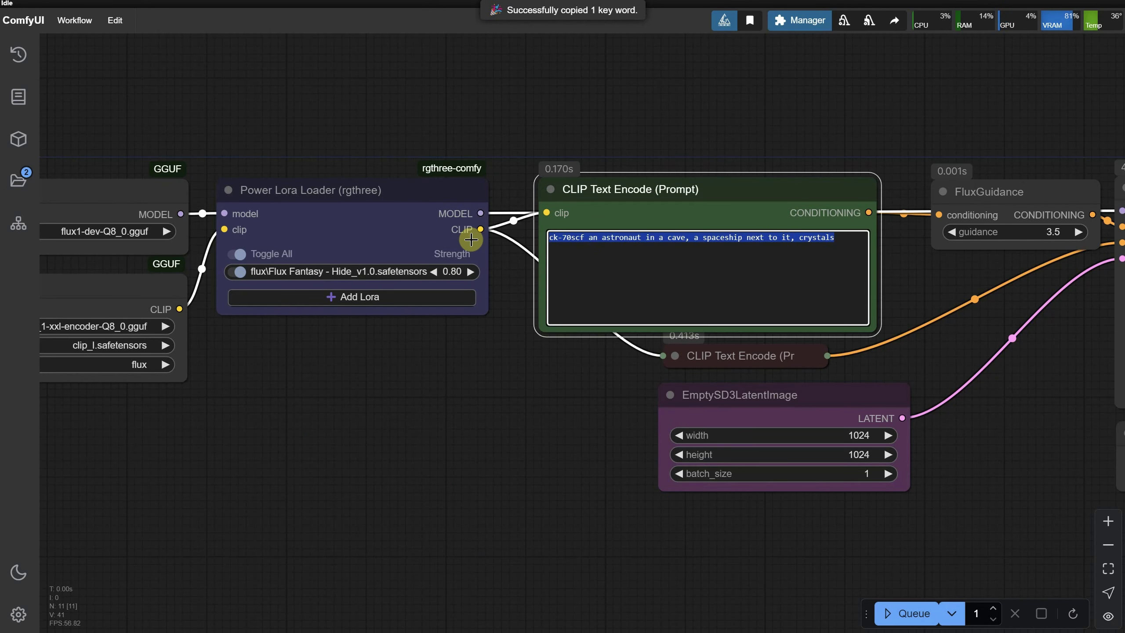
pyautogui.click(620, 261)
pyautogui.moveTo(584, 239); pyautogui.dragTo(536, 244)
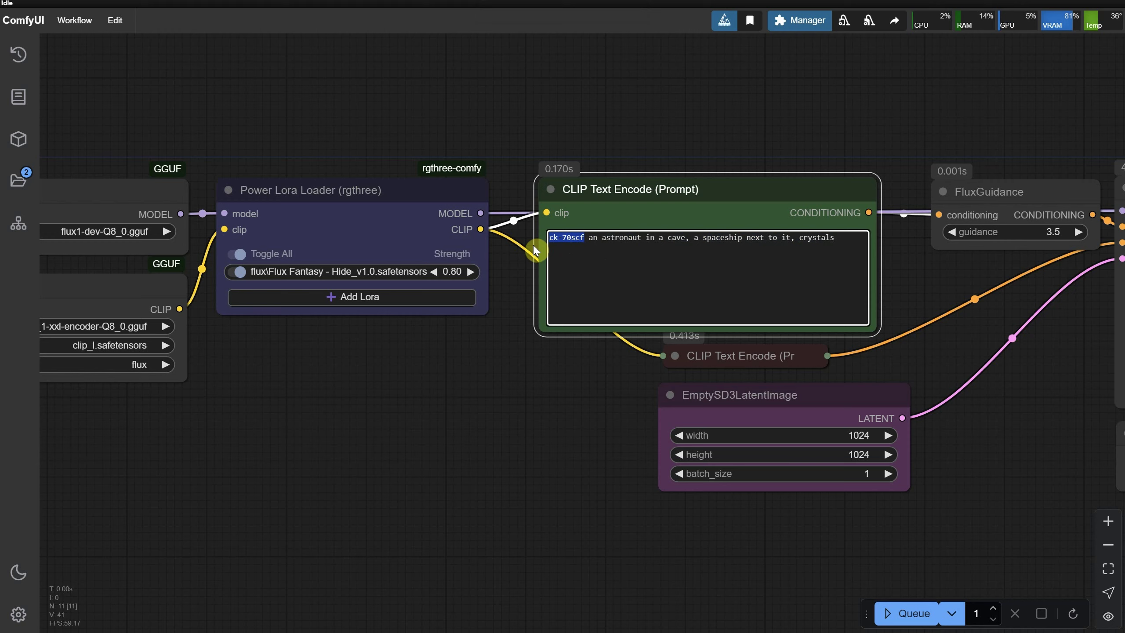
pyautogui.write('fantasy')
pyautogui.click(892, 614)
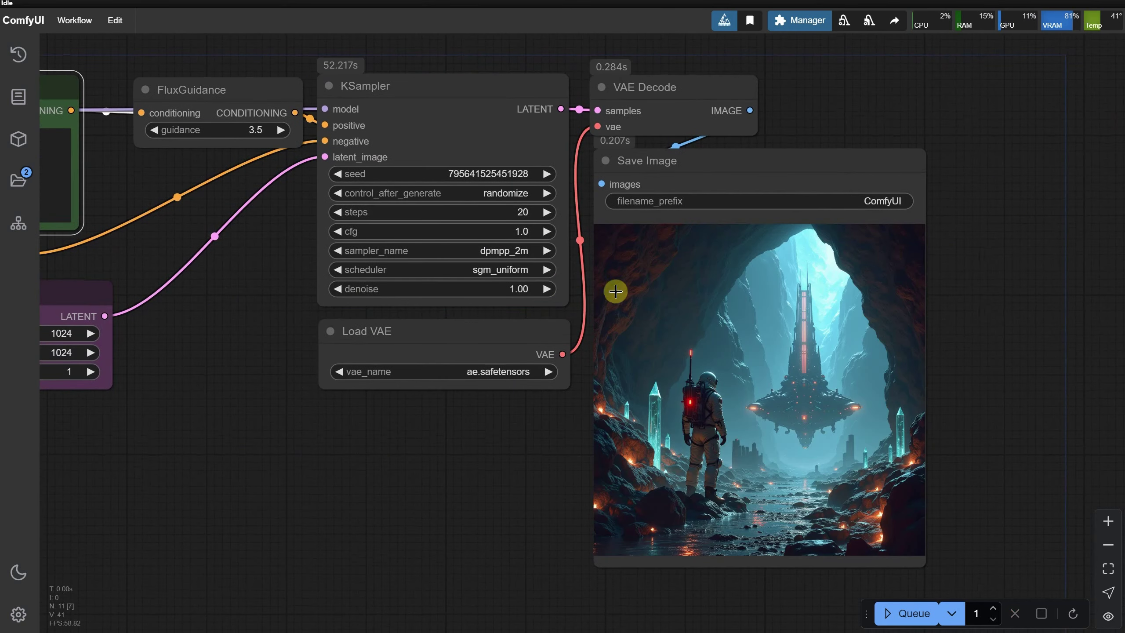
# Step: On the model page, select the LoRA name and its recommended weight of 0.8
pyautogui.scroll(8, 778, 394)
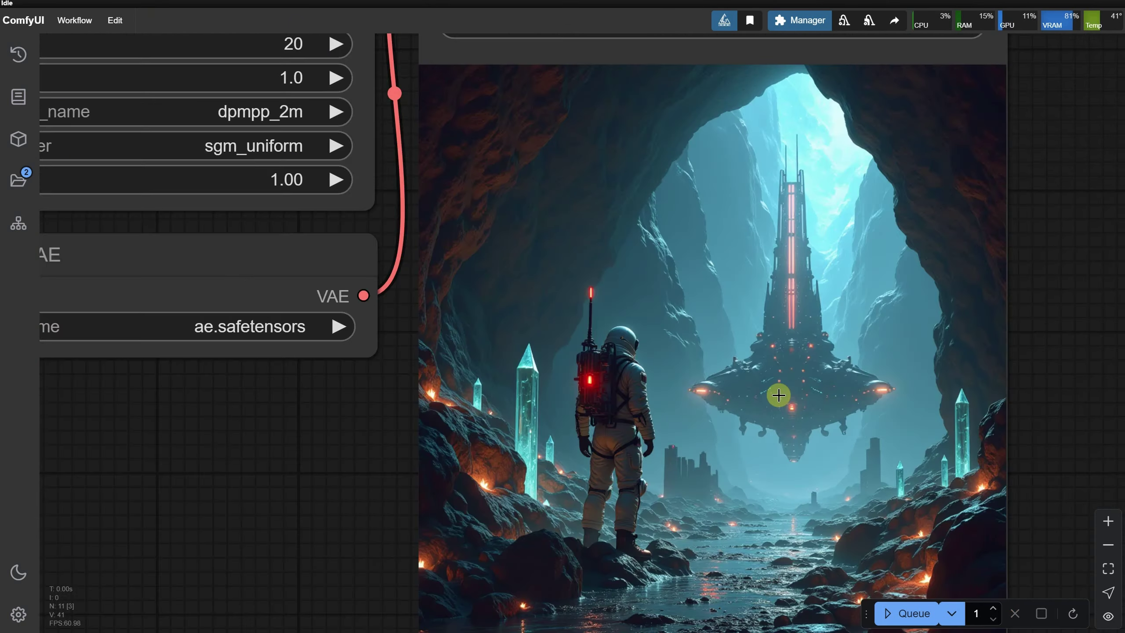
pyautogui.scroll(-6, 780, 394)
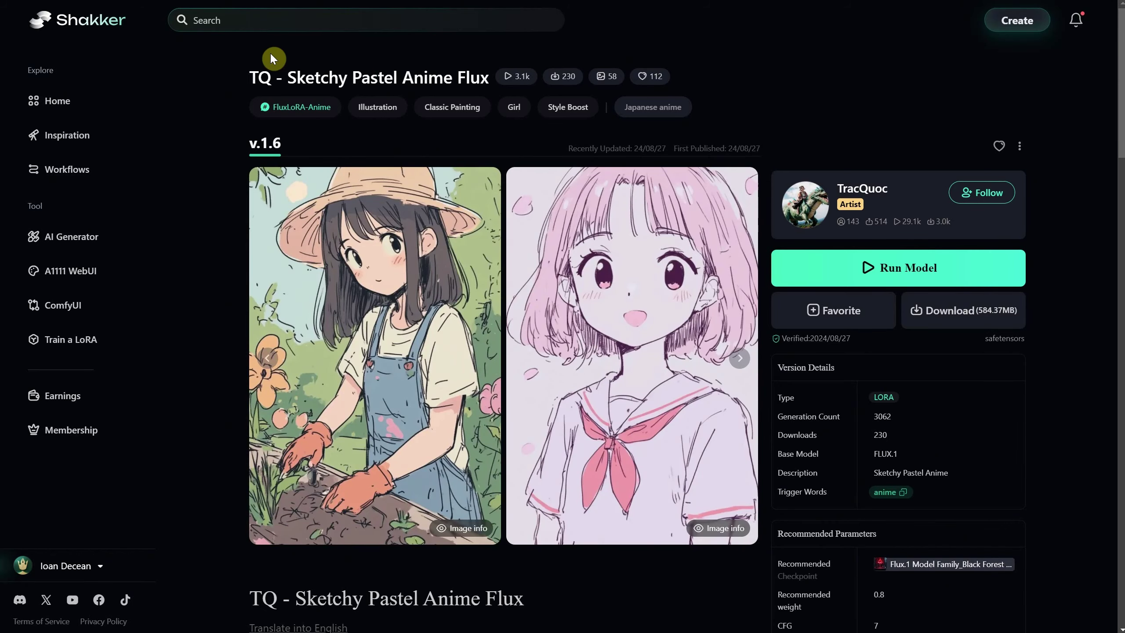
pyautogui.moveTo(288, 77); pyautogui.dragTo(448, 62)
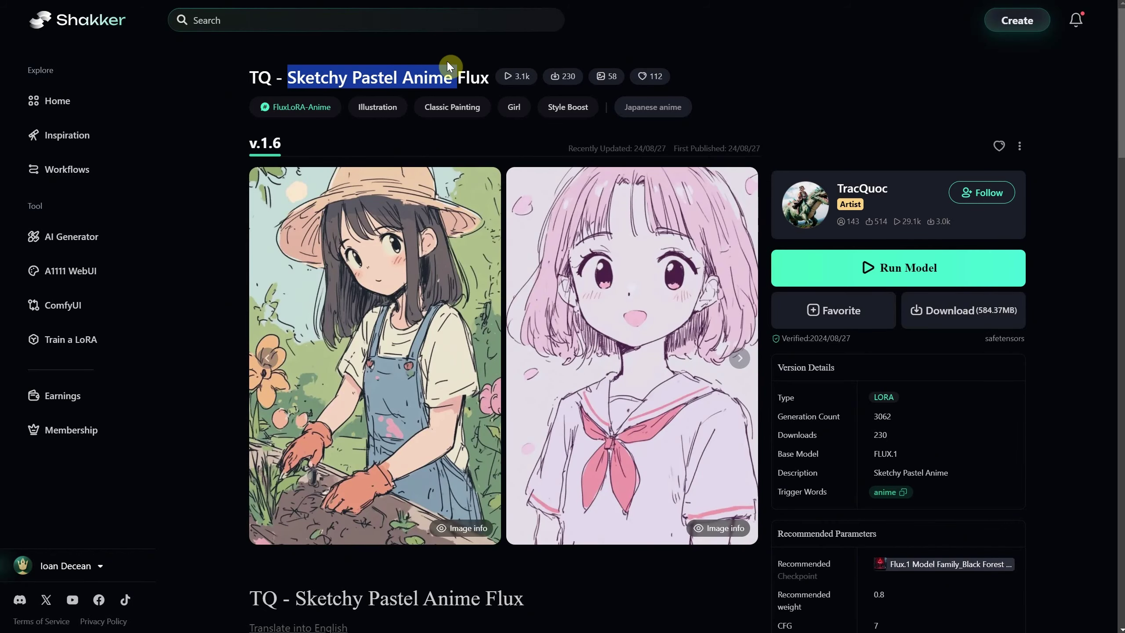
pyautogui.scroll(-3, 714, 111)
pyautogui.scroll(-1, 869, 393)
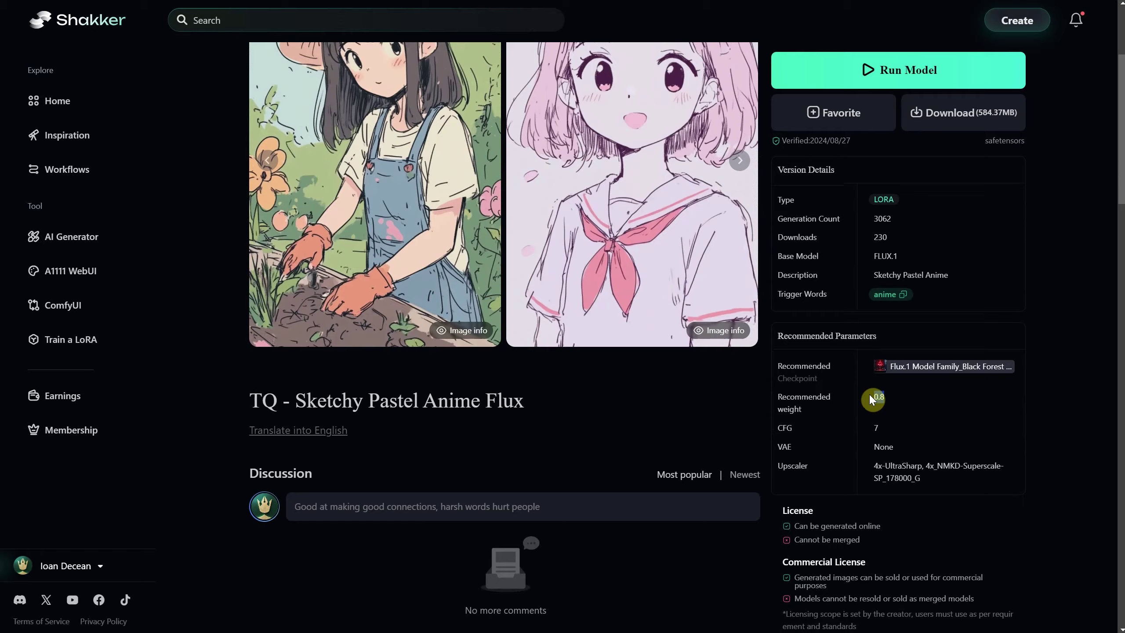
pyautogui.doubleClick(877, 397)
pyautogui.scroll(-3, 1002, 393)
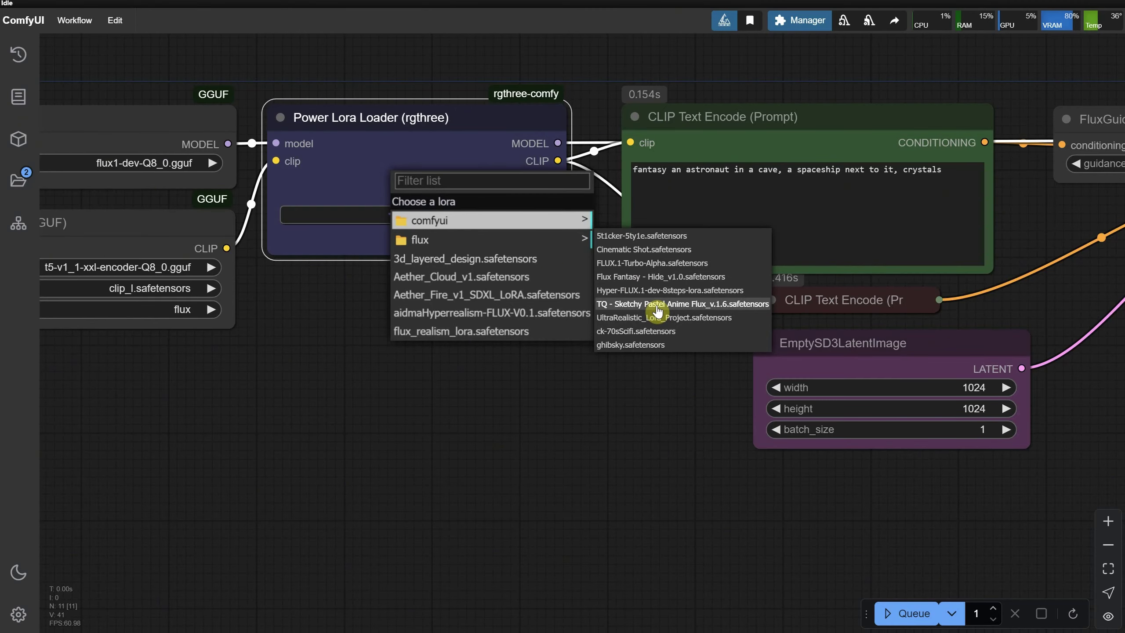
# Step: Load the TQ - Sketchy Pastel Anime Flux LoRA and check its details, showing Model not found
pyautogui.click(657, 305)
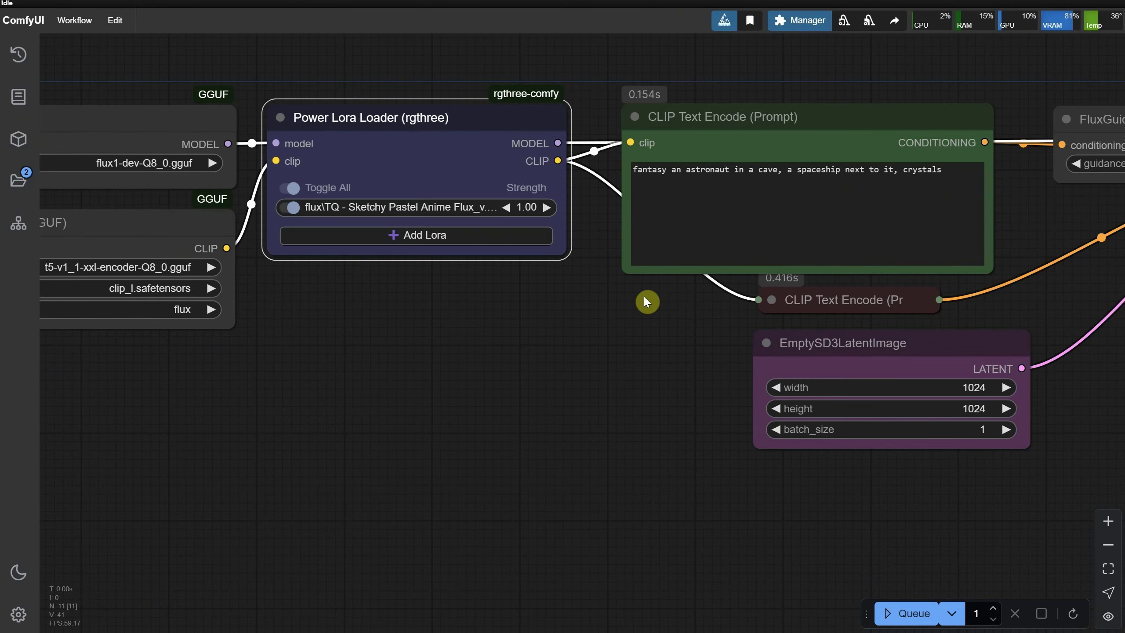
pyautogui.click(431, 211)
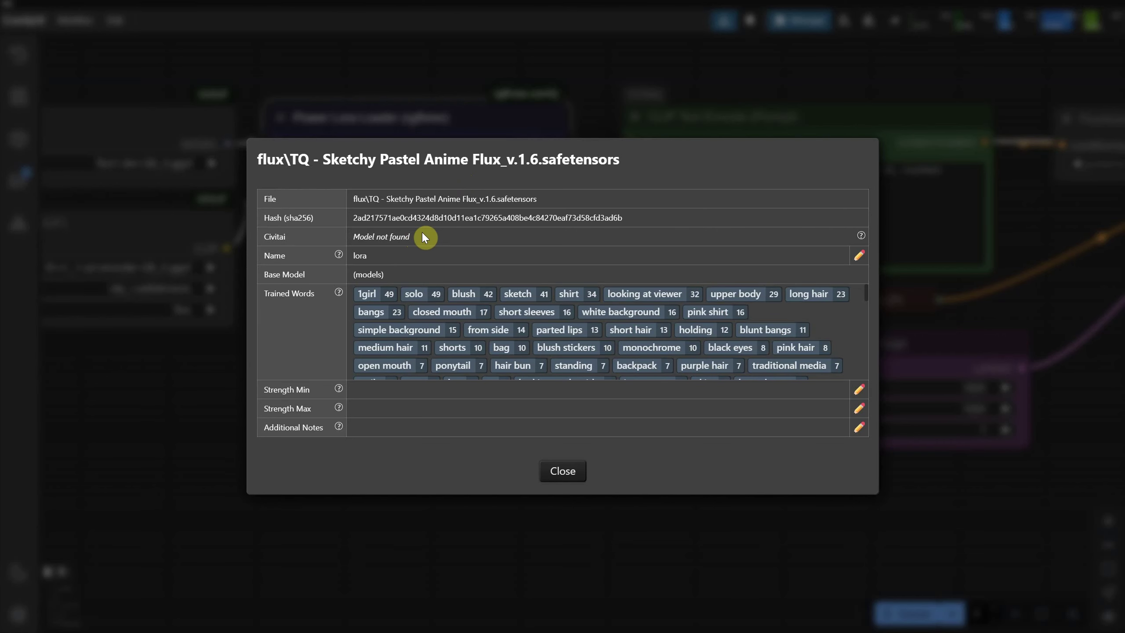
pyautogui.moveTo(425, 238); pyautogui.dragTo(342, 235)
pyautogui.scroll(-10, 497, 317)
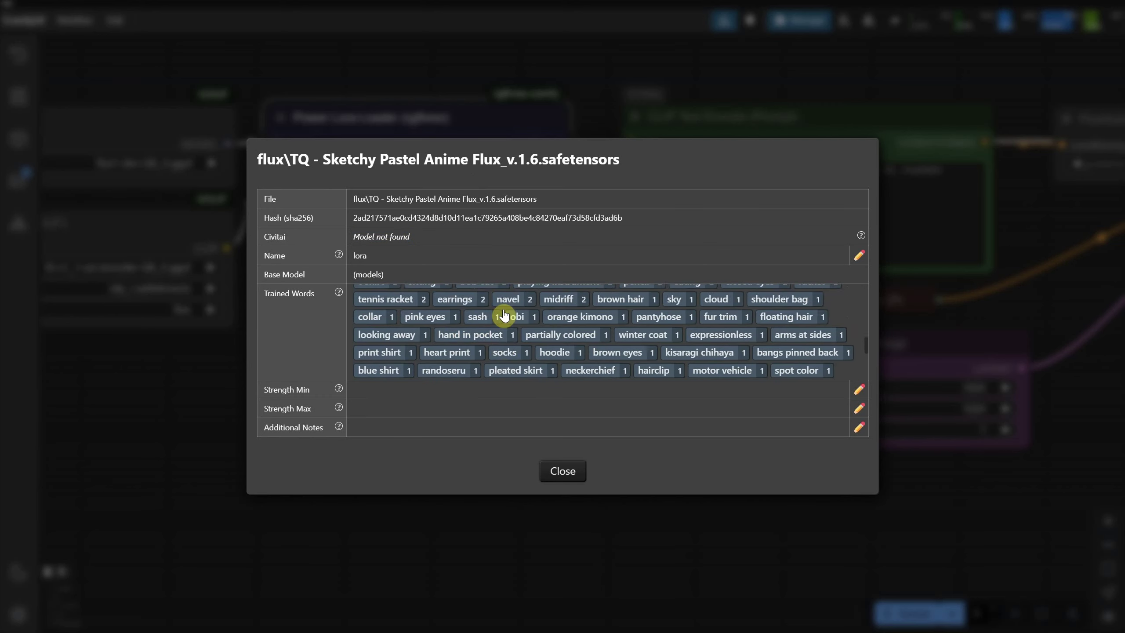
pyautogui.scroll(10, 504, 311)
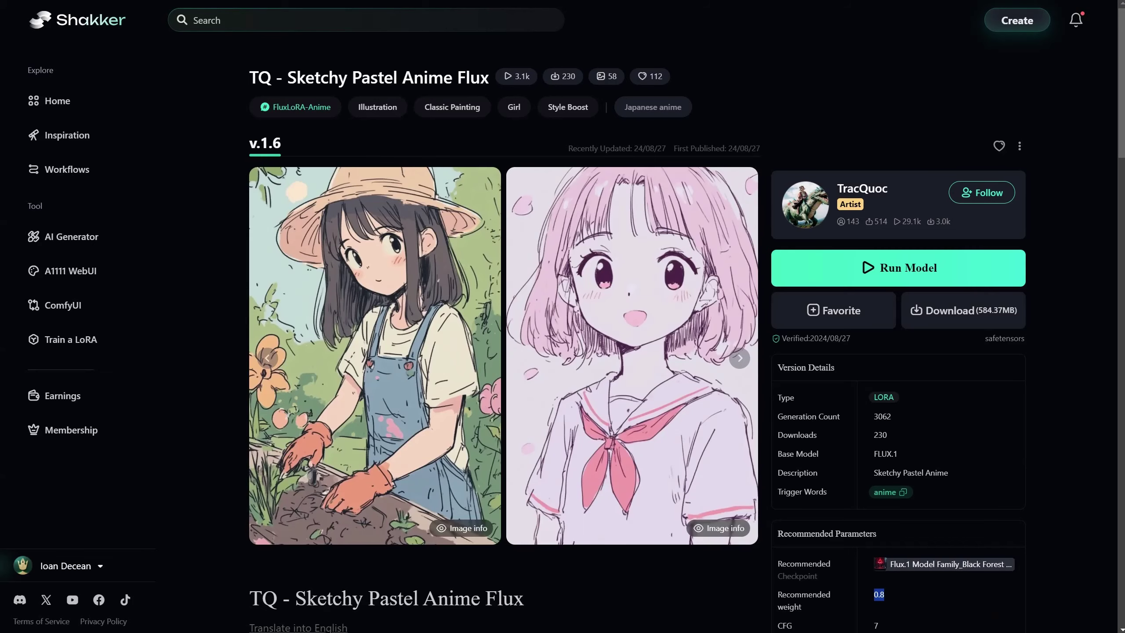
# Step: Replace the prompt's first word 'fantasy' with 'anime,' and render the image
pyautogui.click(901, 496)
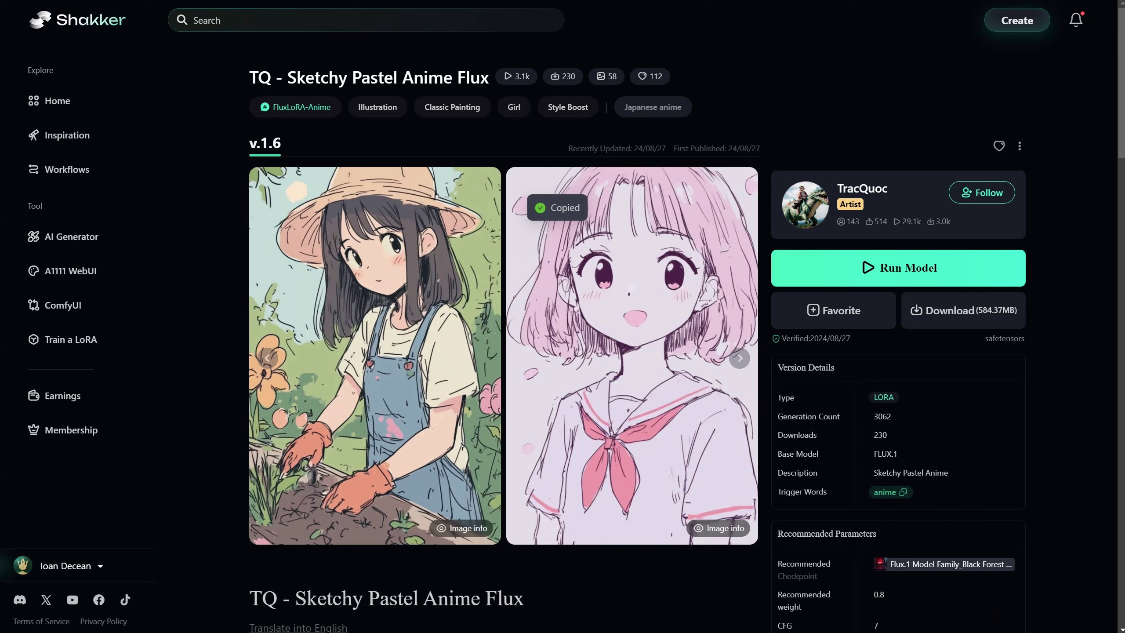
pyautogui.doubleClick(638, 170)
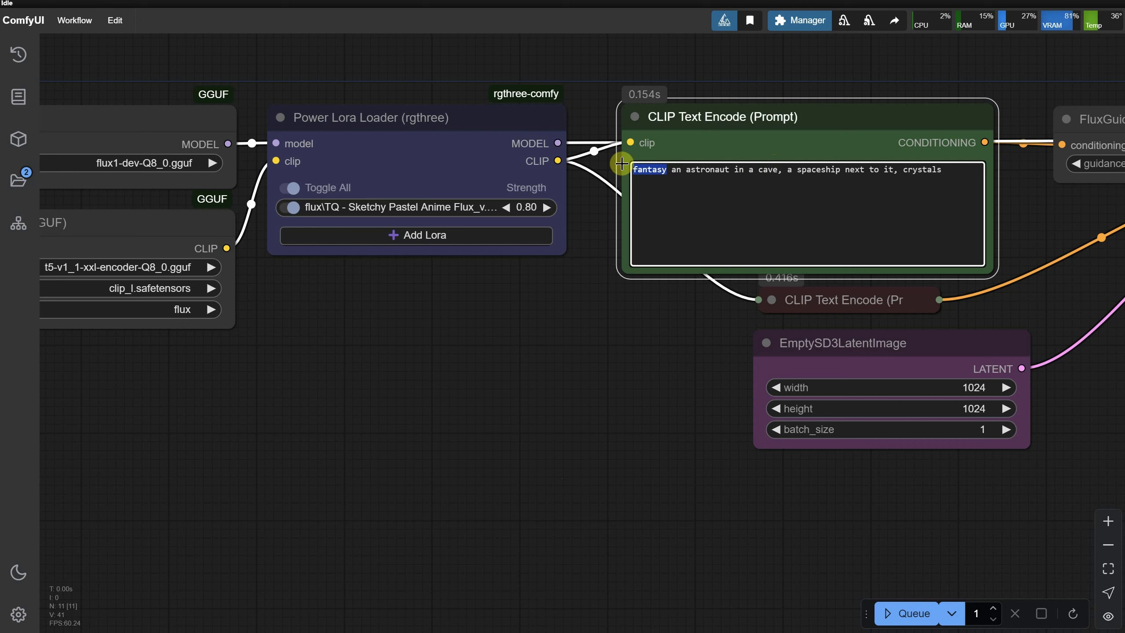
pyautogui.hotkey('ctrl', 'v')
pyautogui.write(',')
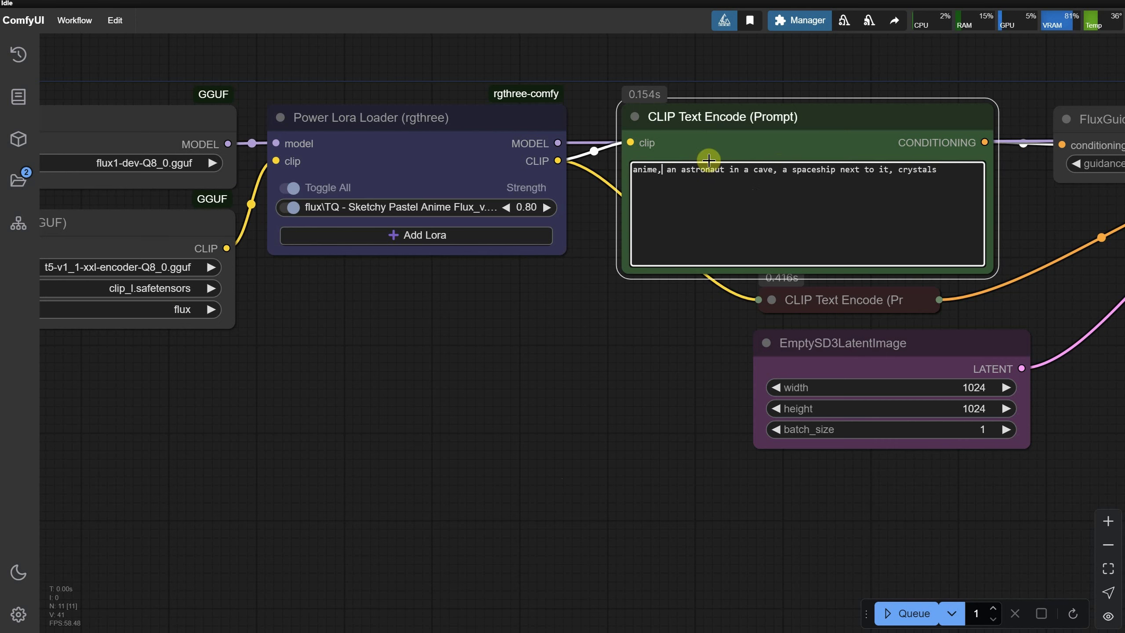
pyautogui.click(915, 613)
pyautogui.moveTo(760, 381); pyautogui.dragTo(339, 322)
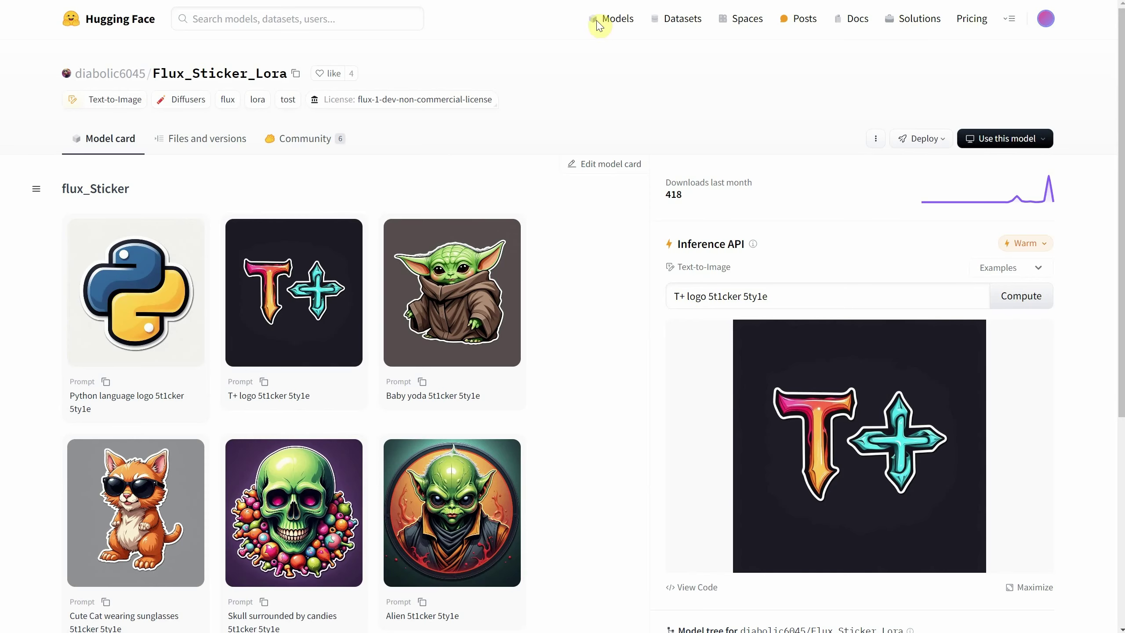
# Step: Copy the '5t1cker 5ty1e' trigger words and list the repository's files and versions
pyautogui.scroll(-2, 269, 189)
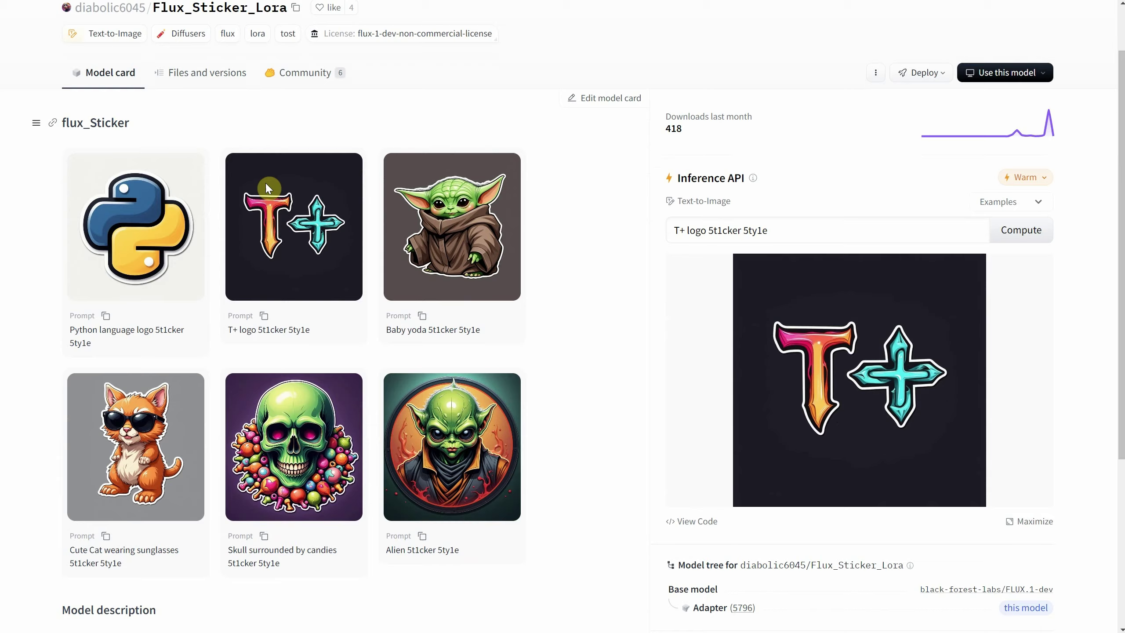
pyautogui.scroll(-1, 137, 243)
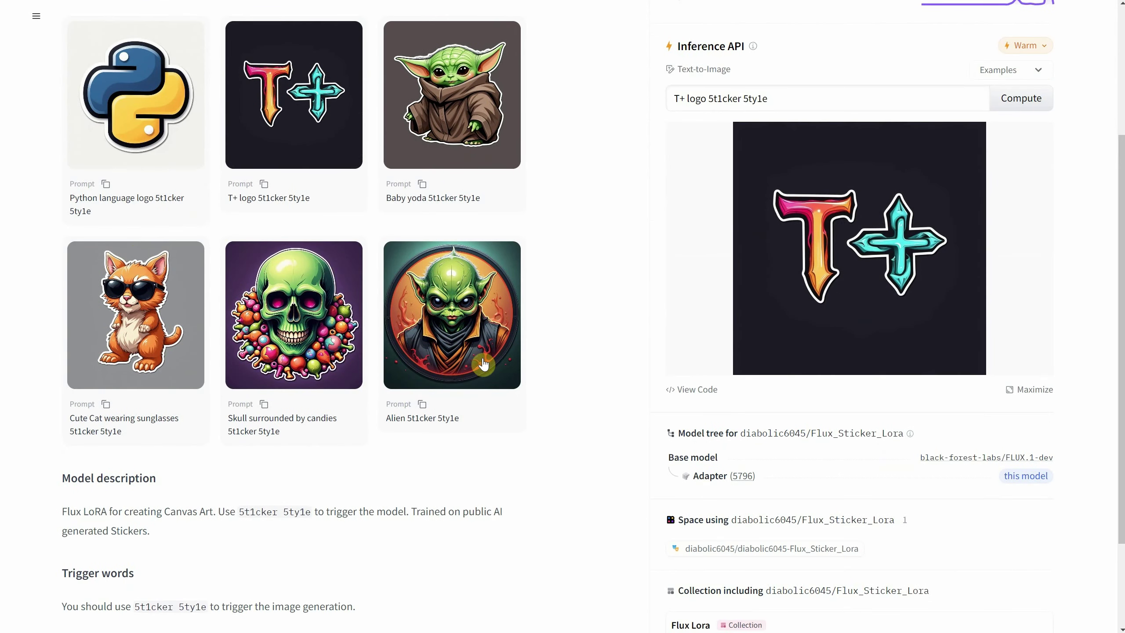
pyautogui.scroll(-5, 456, 346)
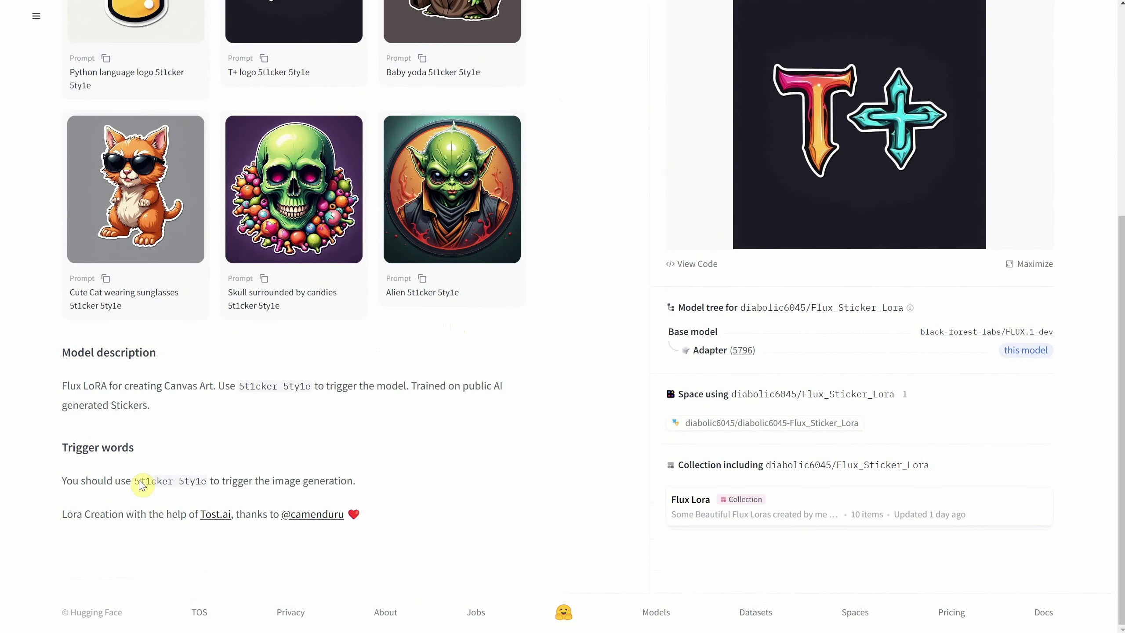
pyautogui.moveTo(134, 481); pyautogui.dragTo(207, 482)
pyautogui.rightClick(208, 484)
pyautogui.press('Escape')
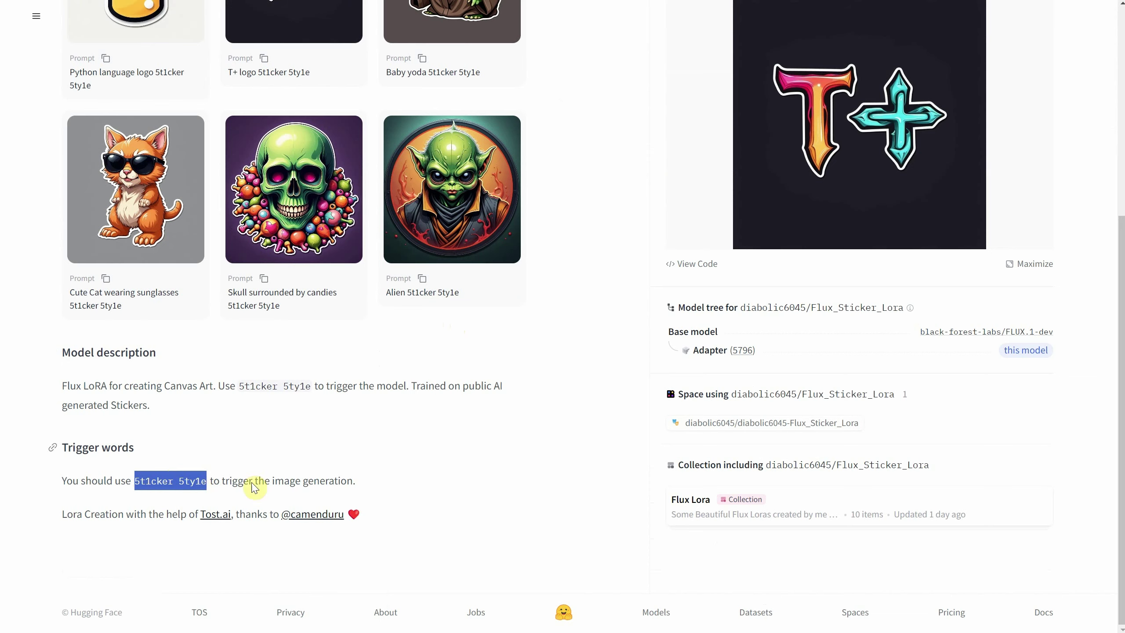
pyautogui.scroll(7, 255, 488)
pyautogui.click(214, 141)
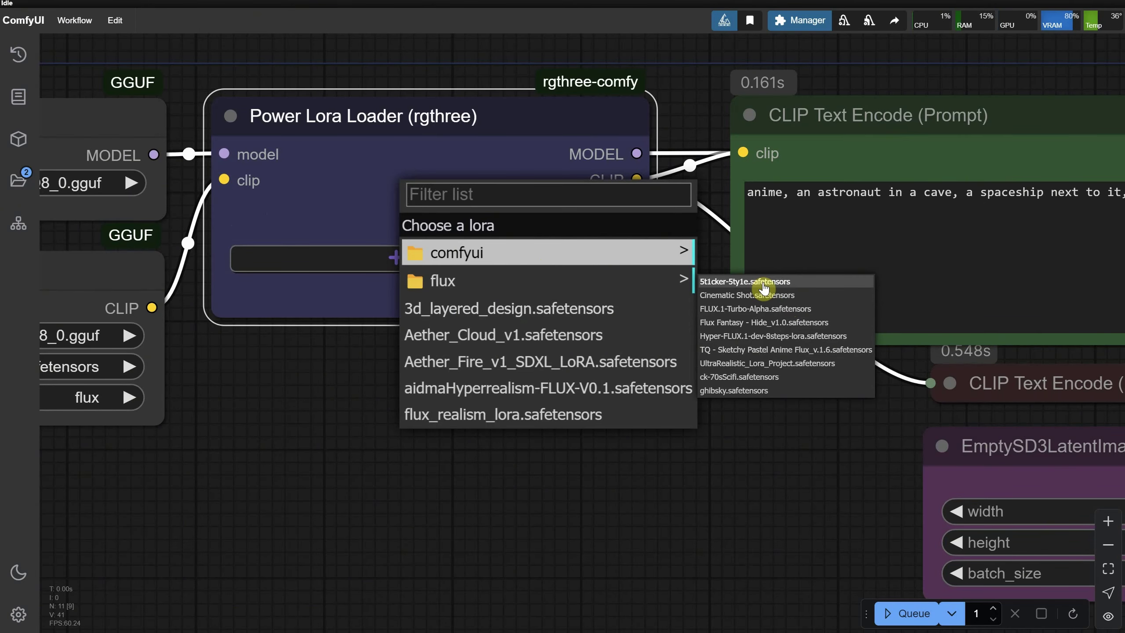
# Step: Load the 5t1cker-5ty1e LoRA into the Power Lora Loader
pyautogui.click(748, 282)
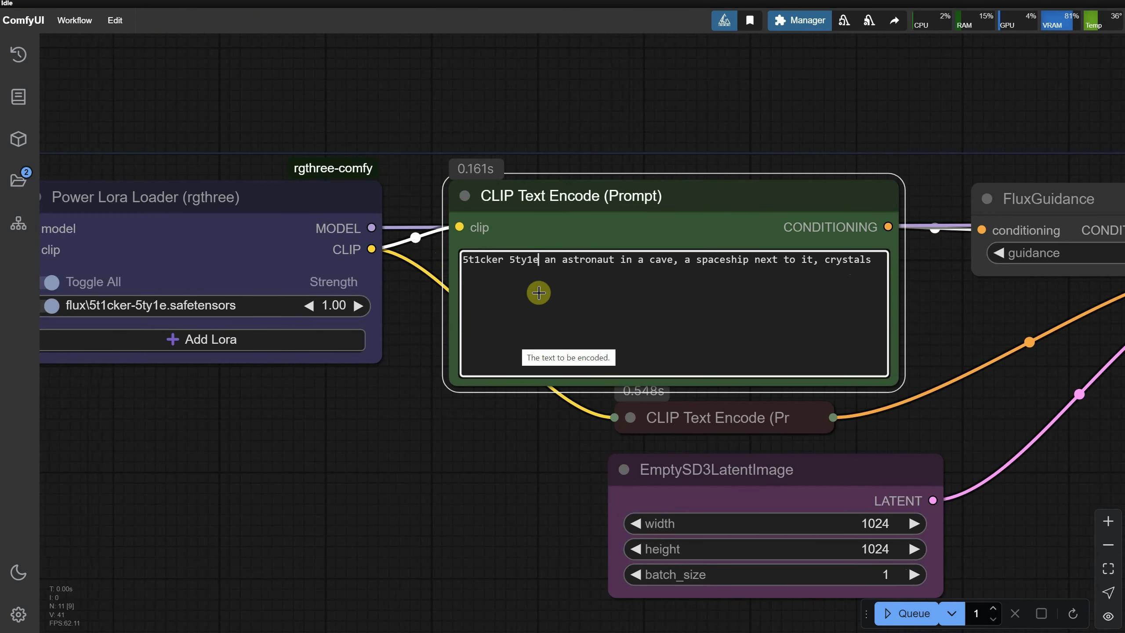
pyautogui.scroll(-3, 385, 420)
pyautogui.hscroll(10, 355, 372)
pyautogui.scroll(3, 339, 327)
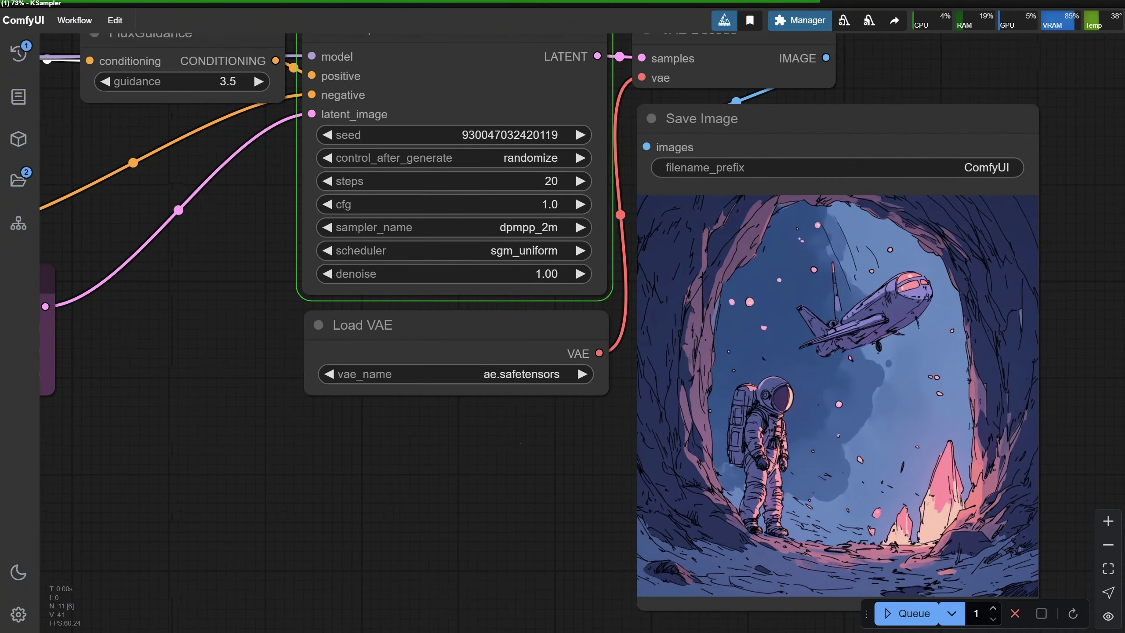
pyautogui.scroll(-2, 414, 534)
pyautogui.hscroll(-10, 428, 527)
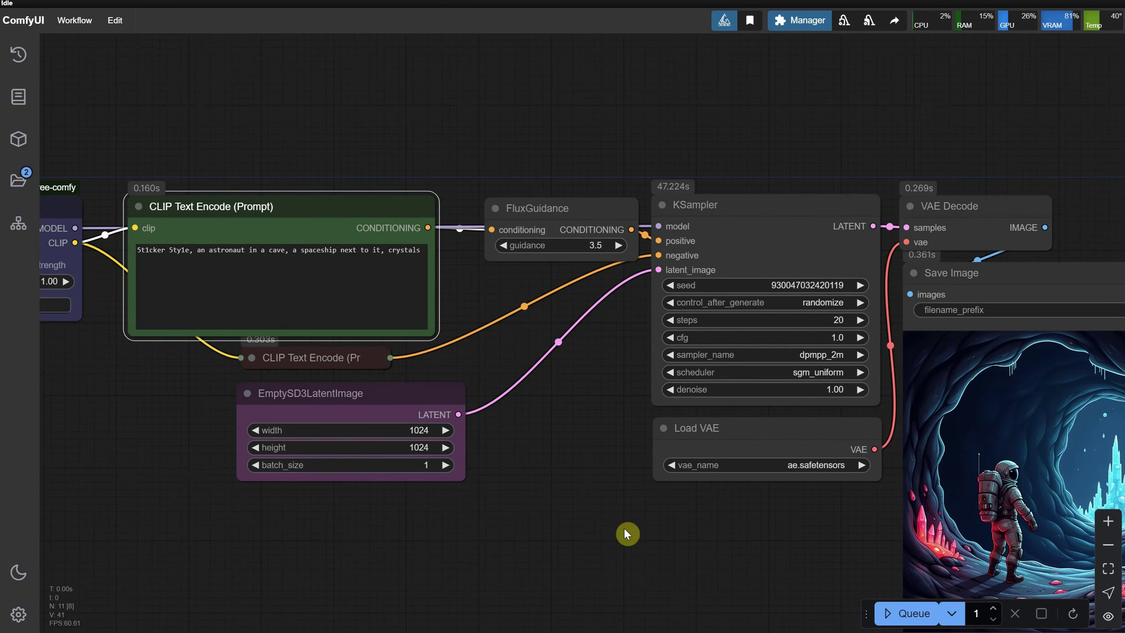
pyautogui.scroll(2, 400, 299)
pyautogui.scroll(3, 319, 420)
pyautogui.scroll(2, 275, 443)
pyautogui.hscroll(2, 275, 443)
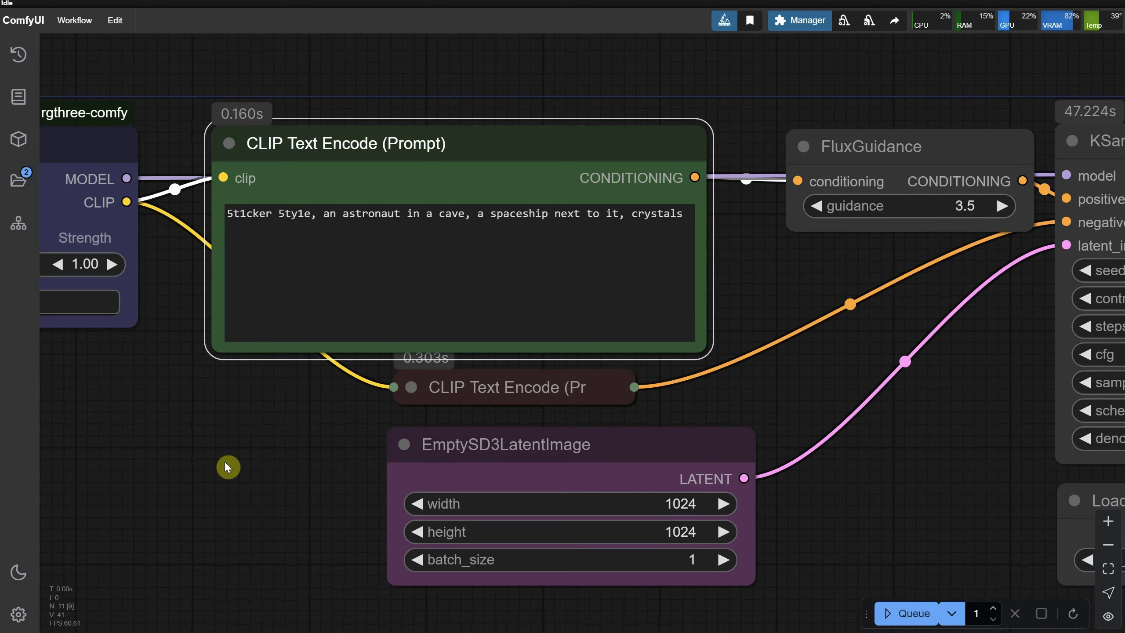
# Step: Change the subject to an astronaut 'holding a crystal', render, then render the cat sticker
pyautogui.moveTo(407, 218); pyautogui.dragTo(708, 220)
pyautogui.press('BackSpace')
pyautogui.write('holding a cr')
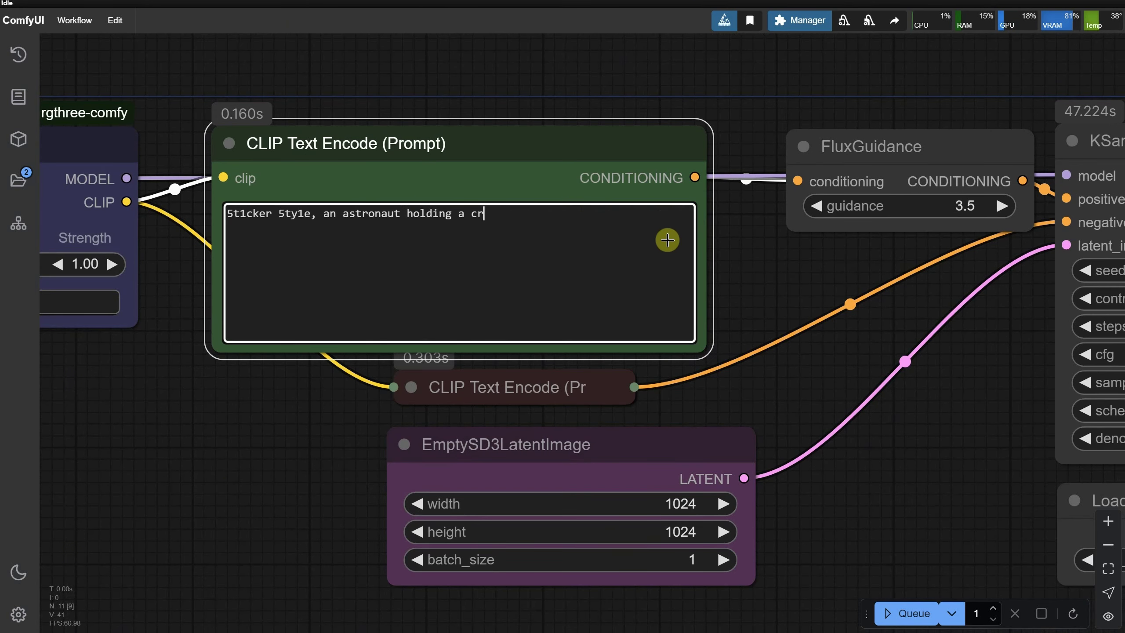
pyautogui.write('ystal')
pyautogui.click(906, 613)
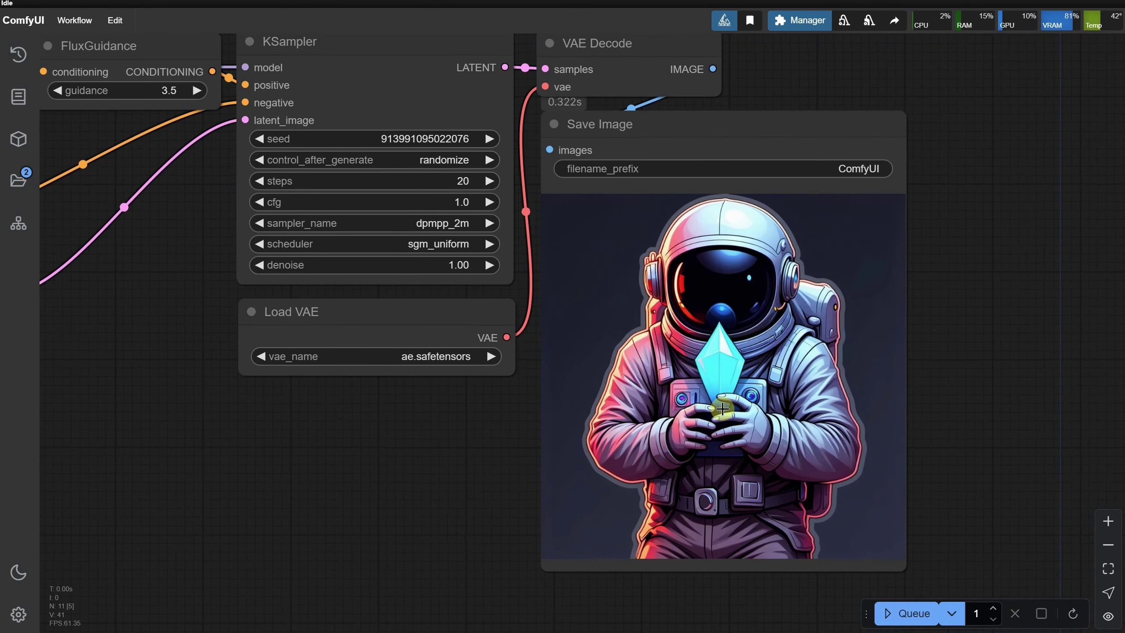
pyautogui.scroll(-3, 722, 408)
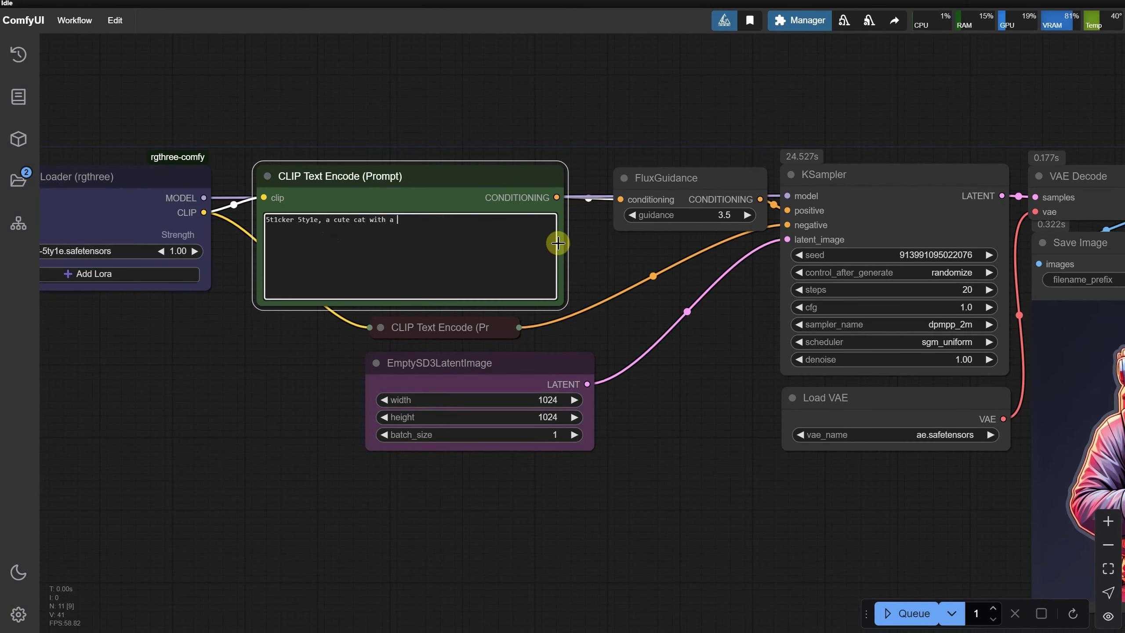
pyautogui.click(907, 614)
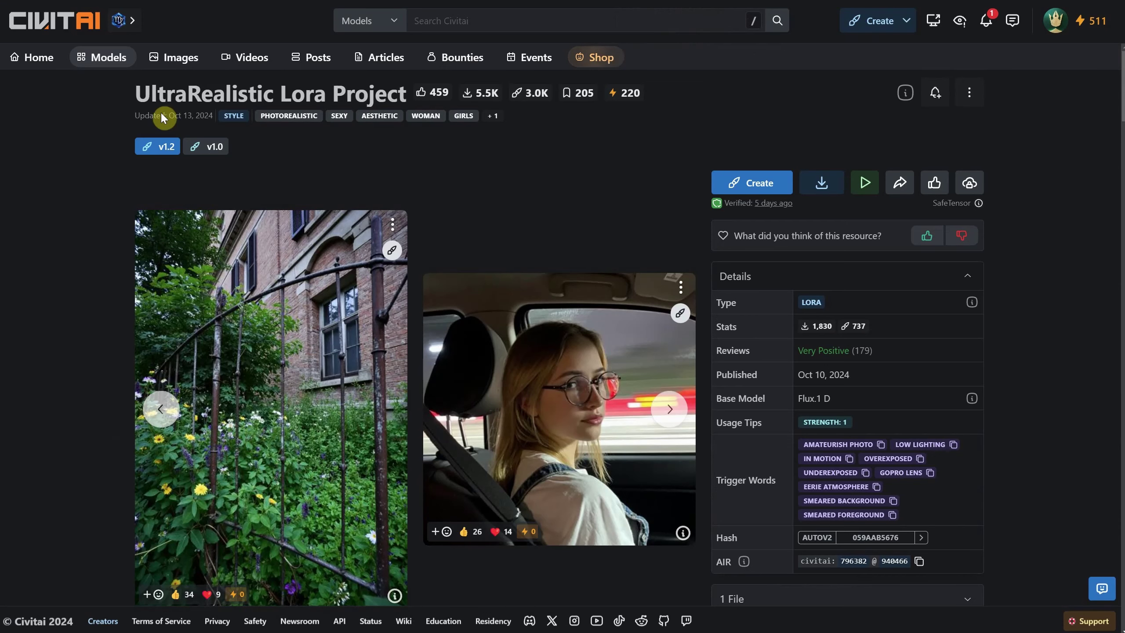
# Step: Read the UltraRealistic Lora Project page, highlighting its base model and CFG=1, Guidance=2.5, Steps=40 settings
pyautogui.moveTo(136, 94); pyautogui.dragTo(337, 95)
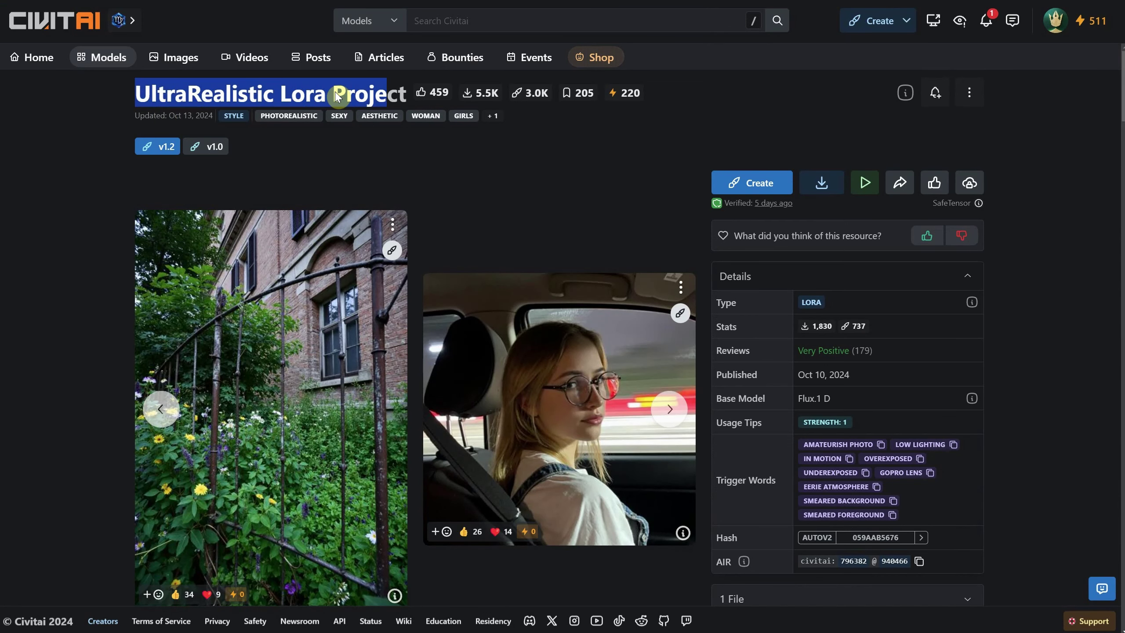
pyautogui.click(446, 126)
pyautogui.scroll(-3, 557, 196)
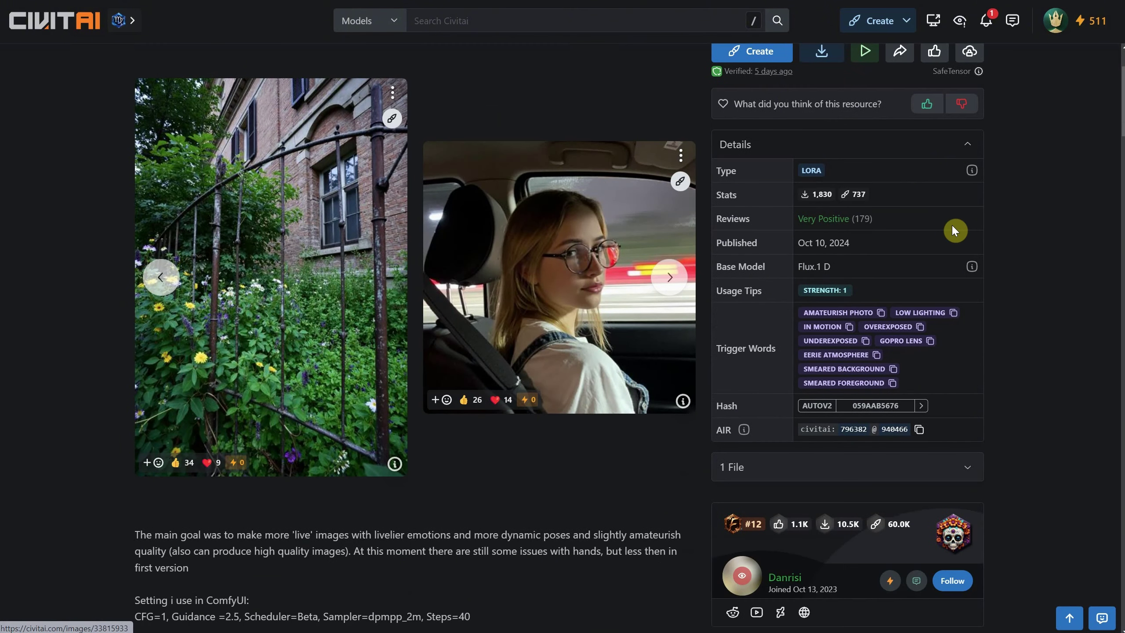
pyautogui.moveTo(805, 267); pyautogui.dragTo(846, 268)
pyautogui.scroll(-2, 912, 254)
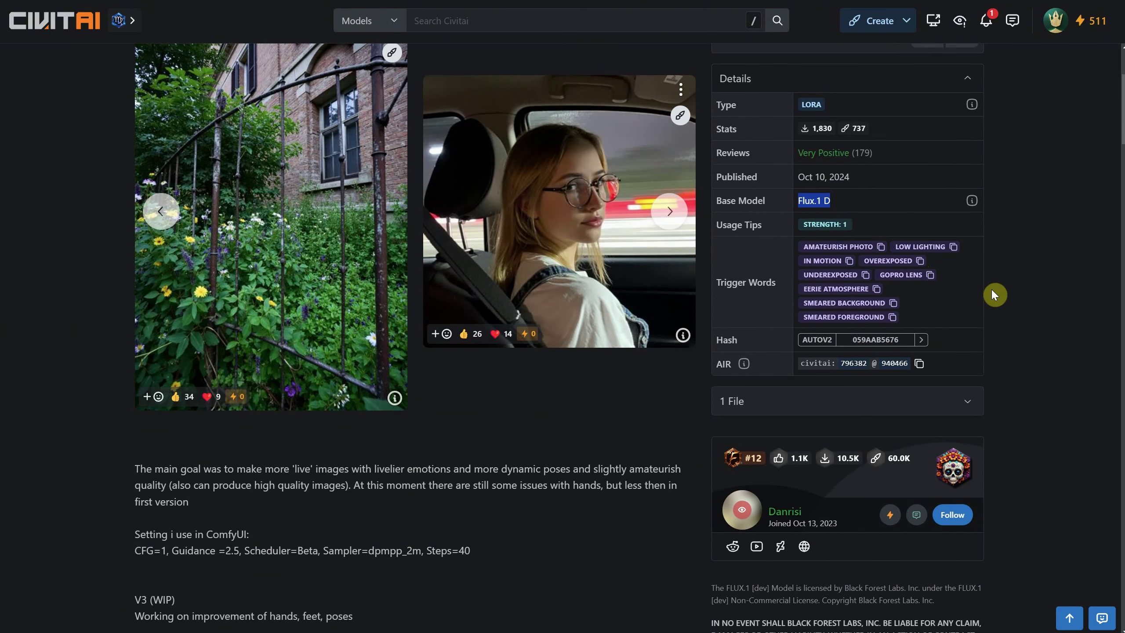
pyautogui.click(924, 292)
pyautogui.scroll(-3, 1033, 291)
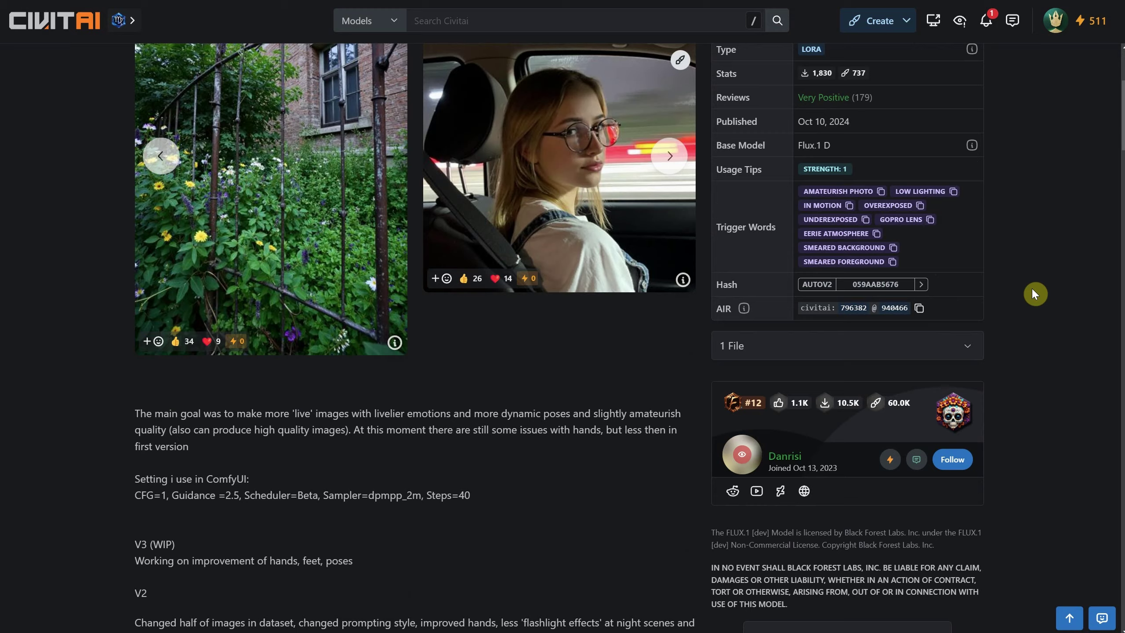
pyautogui.moveTo(155, 417); pyautogui.dragTo(512, 415)
pyautogui.click(534, 415)
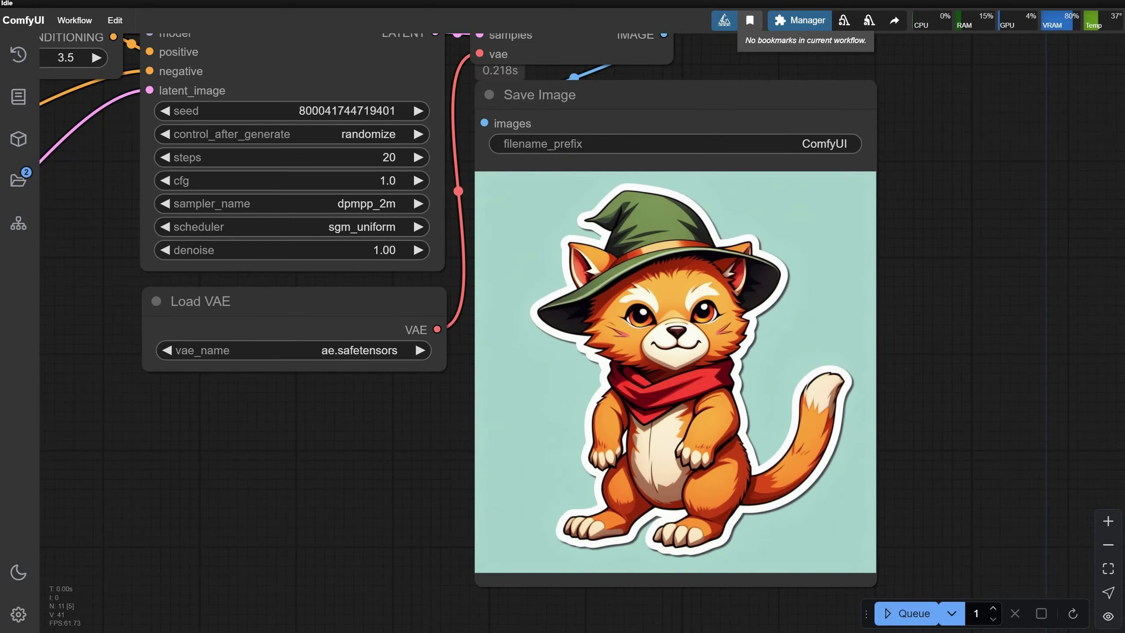
# Step: Copy the UltraRealistic LoRA's 'amateurish photo' trained word from its info
pyautogui.moveTo(185, 445); pyautogui.dragTo(750, 519)
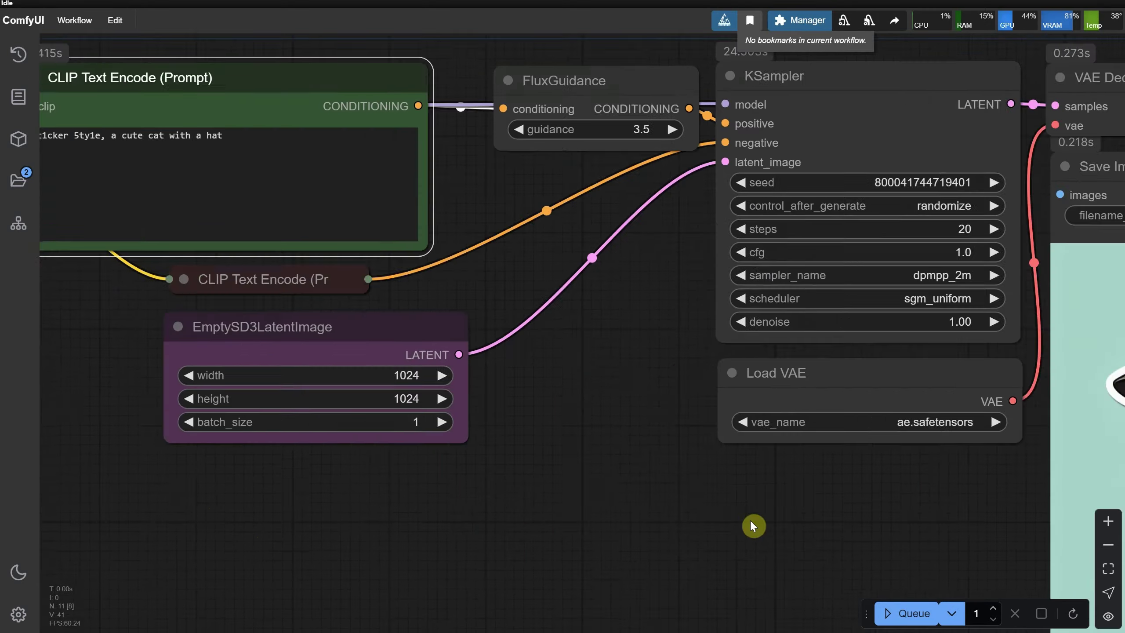
pyautogui.moveTo(42, 278); pyautogui.dragTo(600, 352)
pyautogui.rightClick(537, 280)
pyautogui.click(554, 266)
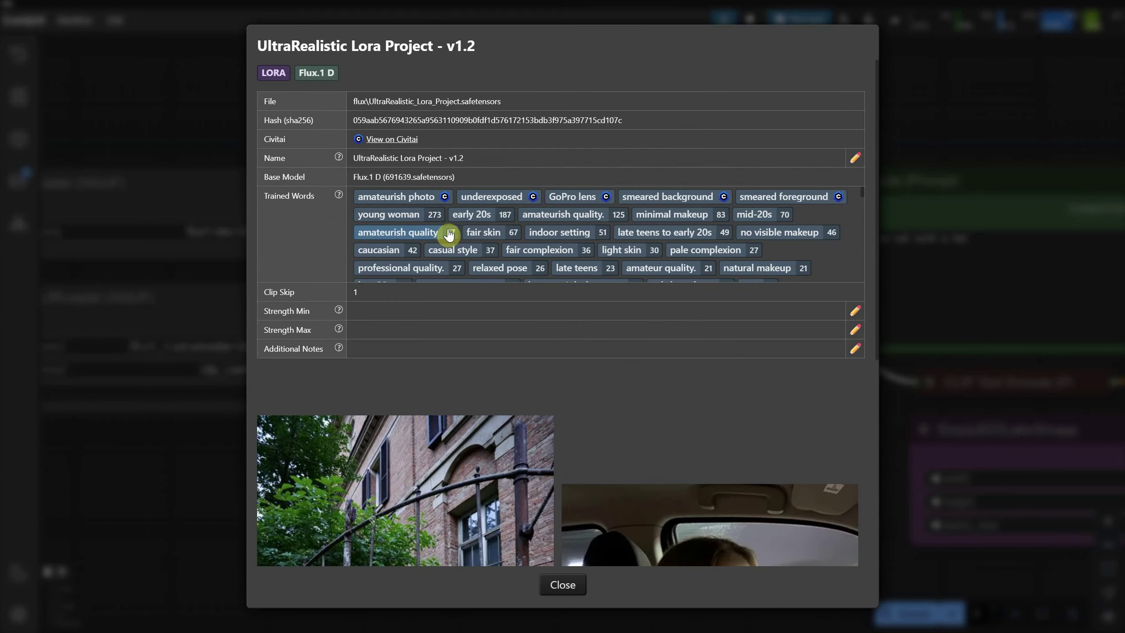
pyautogui.click(416, 198)
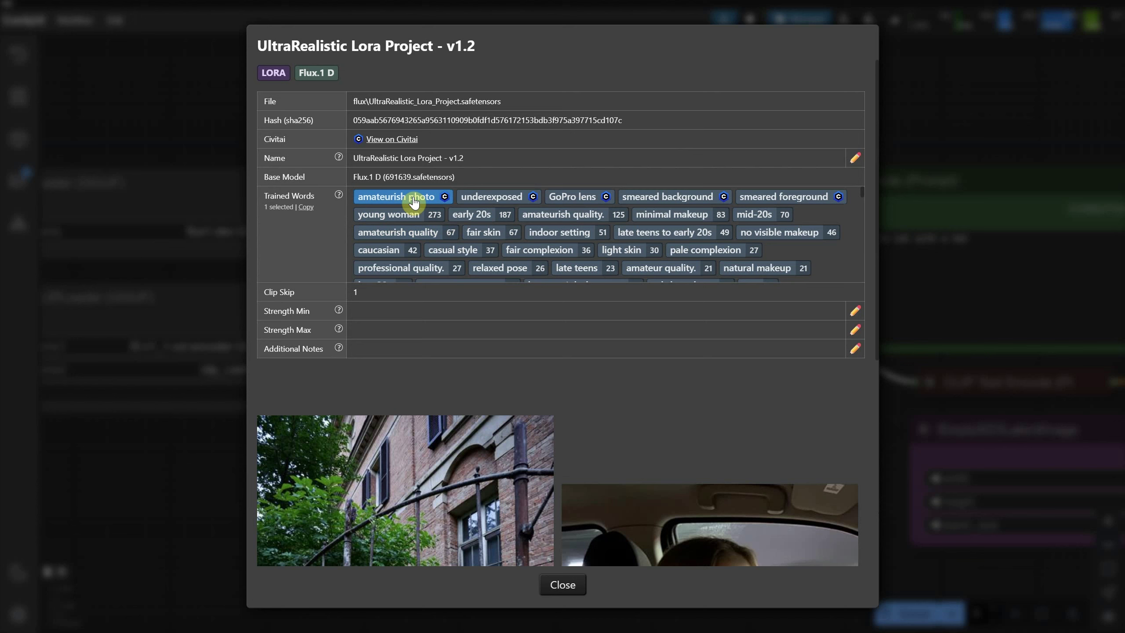
pyautogui.click(304, 208)
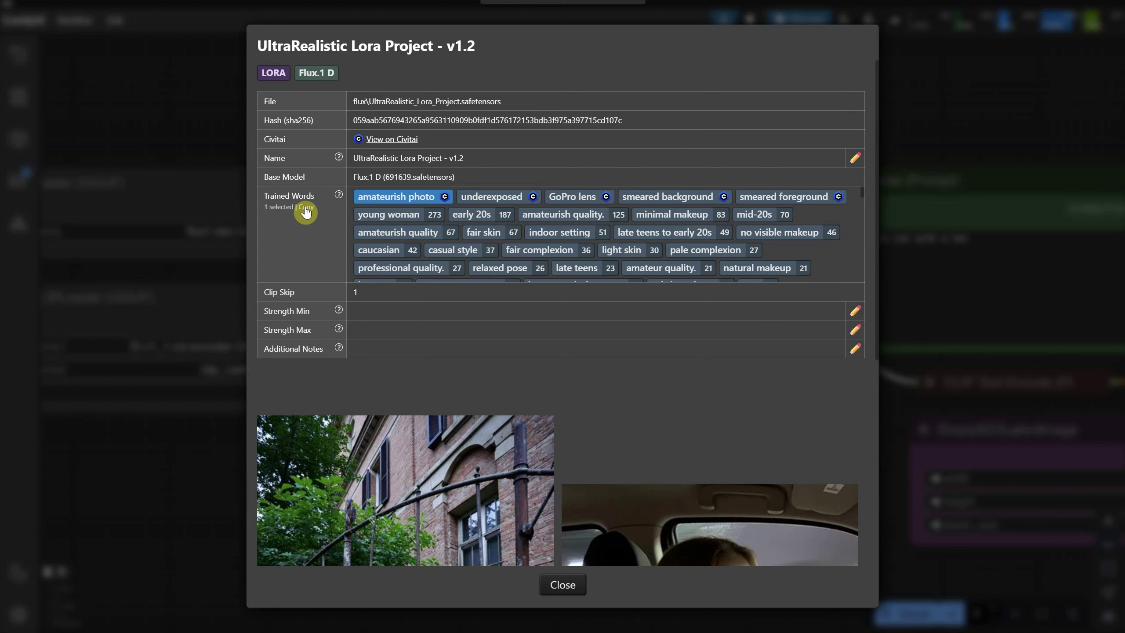
pyautogui.click(563, 585)
# Step: Finish the 1960 pinup closeup prompt and set Flux guidance 2.5 with 40 steps
pyautogui.click(566, 249)
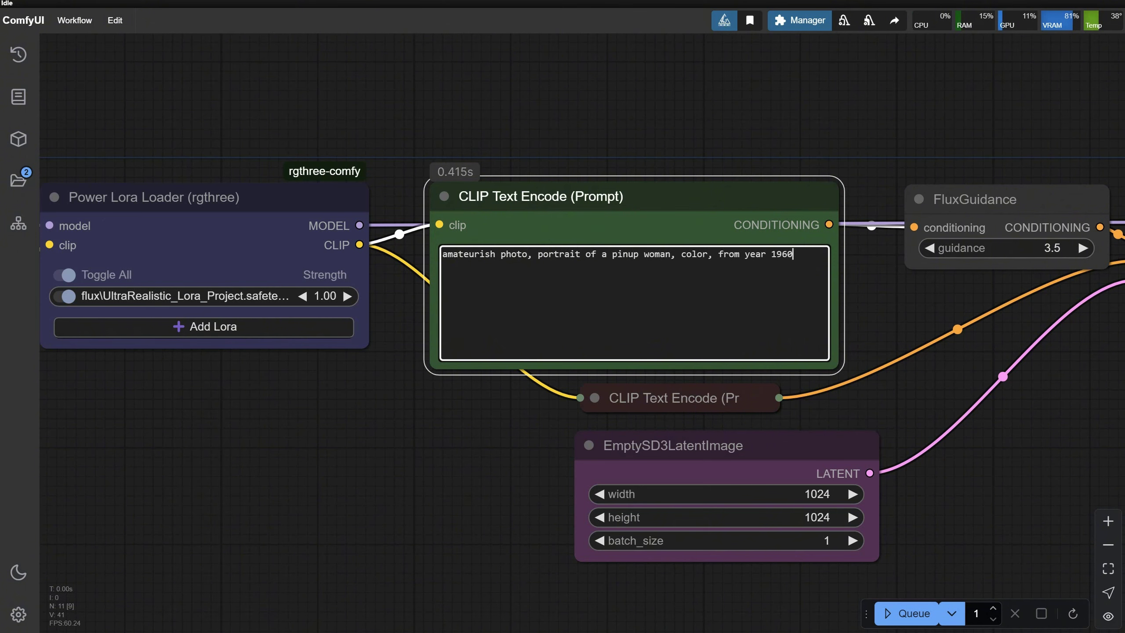
pyautogui.write('ing at camera')
pyautogui.moveTo(945, 338); pyautogui.dragTo(548, 294)
pyautogui.click(655, 202)
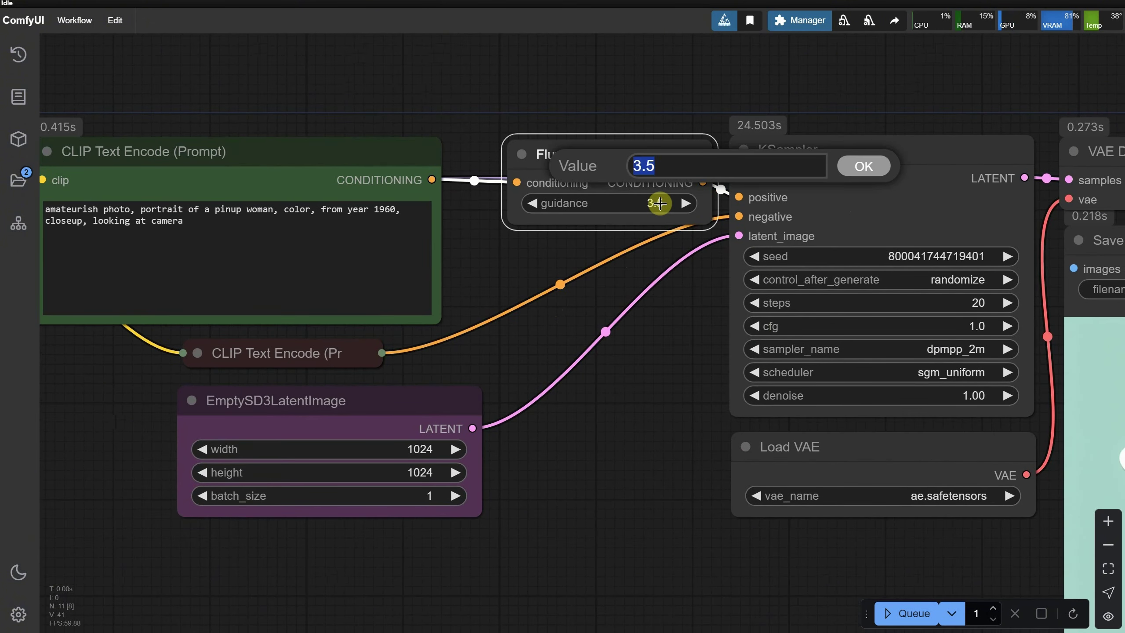
pyautogui.write('2.5')
pyautogui.press('Return')
pyautogui.click(974, 303)
# Step: Set sampling to 40 steps and generate the pinup portrait
pyautogui.write('40')
pyautogui.press('Return')
pyautogui.scroll(-3, 658, 456)
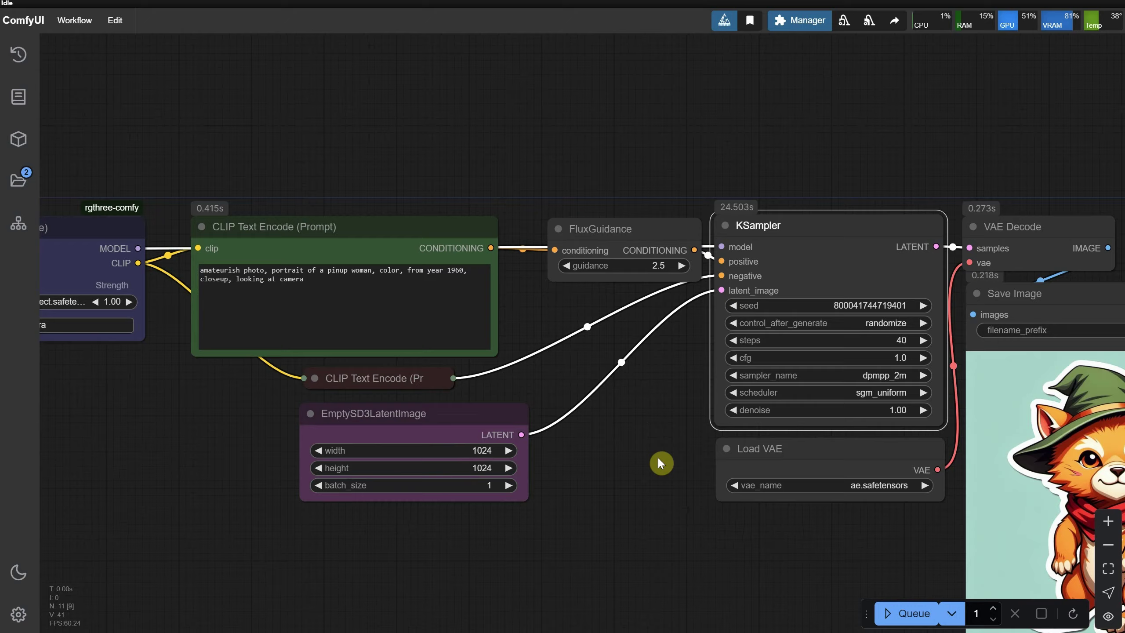
pyautogui.moveTo(657, 456); pyautogui.dragTo(433, 378)
pyautogui.click(904, 613)
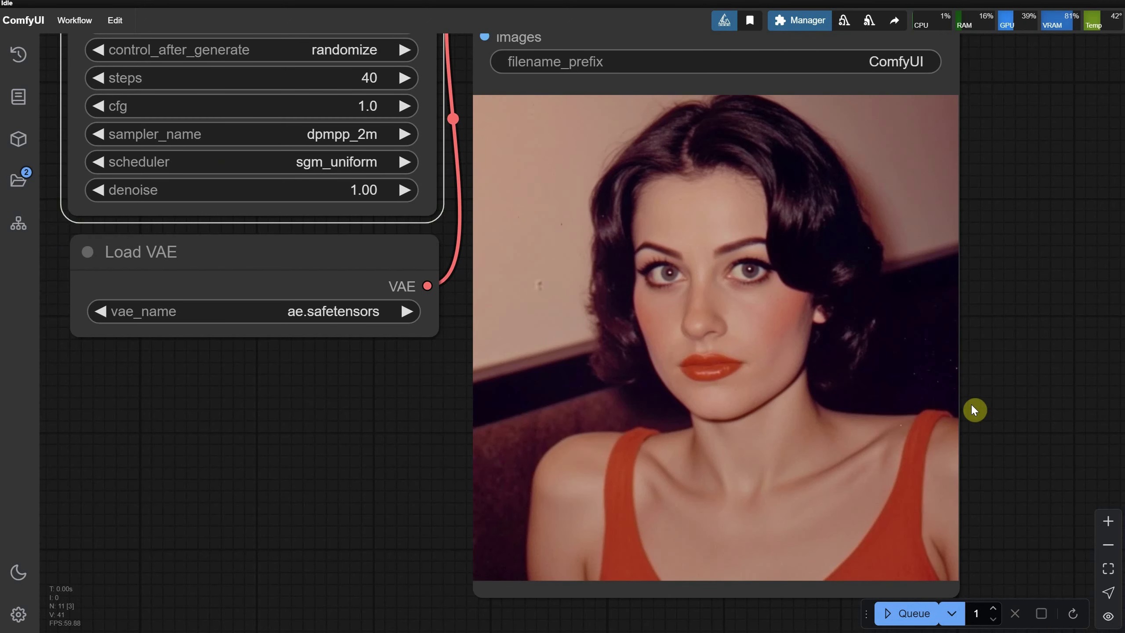
pyautogui.scroll(4, 748, 319)
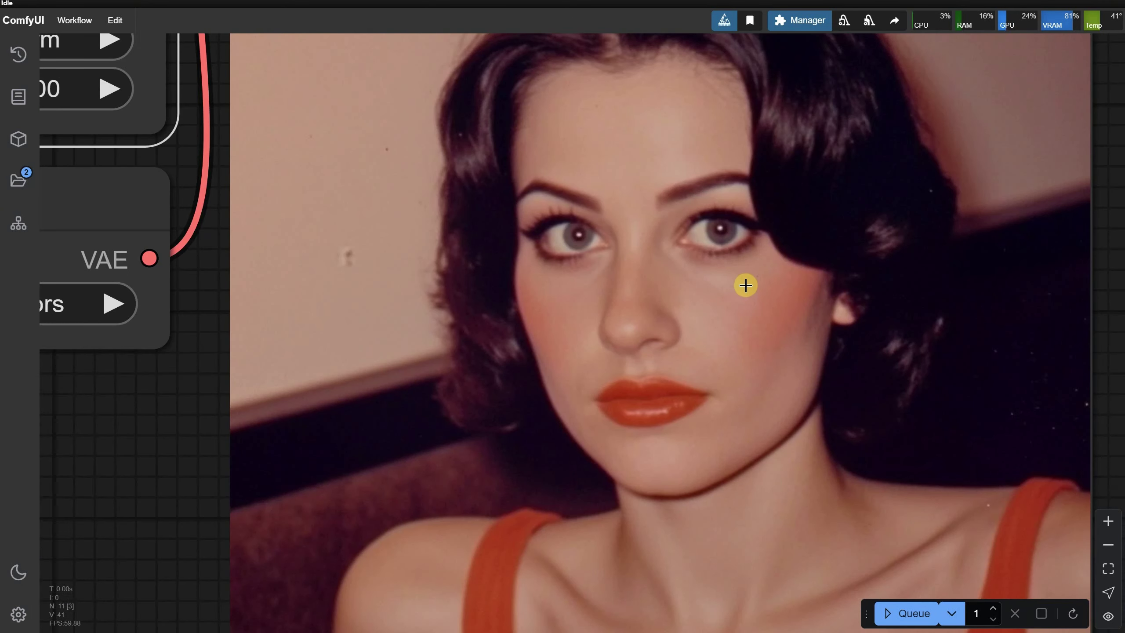
pyautogui.scroll(-6, 794, 281)
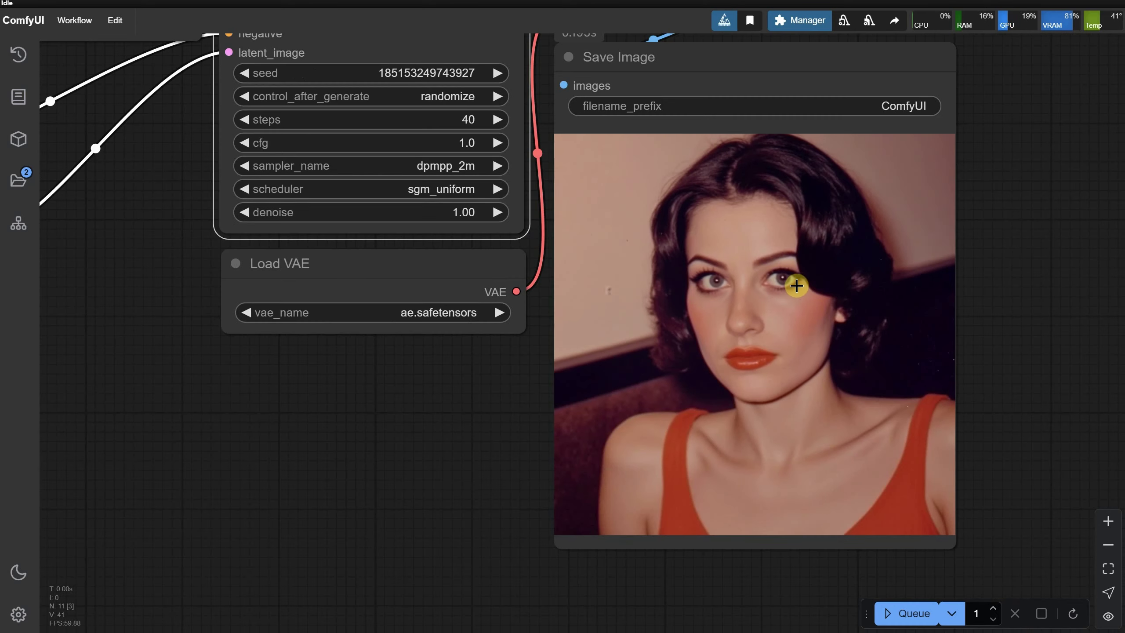
pyautogui.hscroll(-5, 382, 410)
pyautogui.hscroll(-10, 704, 490)
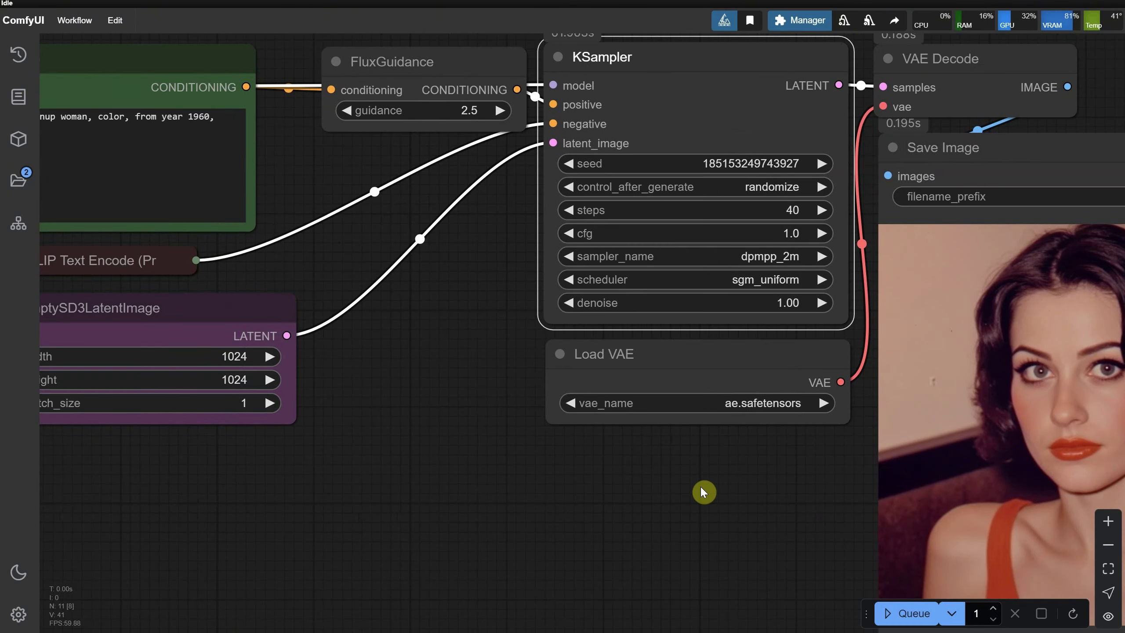
pyautogui.scroll(3, 704, 490)
# Step: Replace the prompt with 'amateurish photo, an astronaut', generate it, and view the console log
pyautogui.click(898, 499)
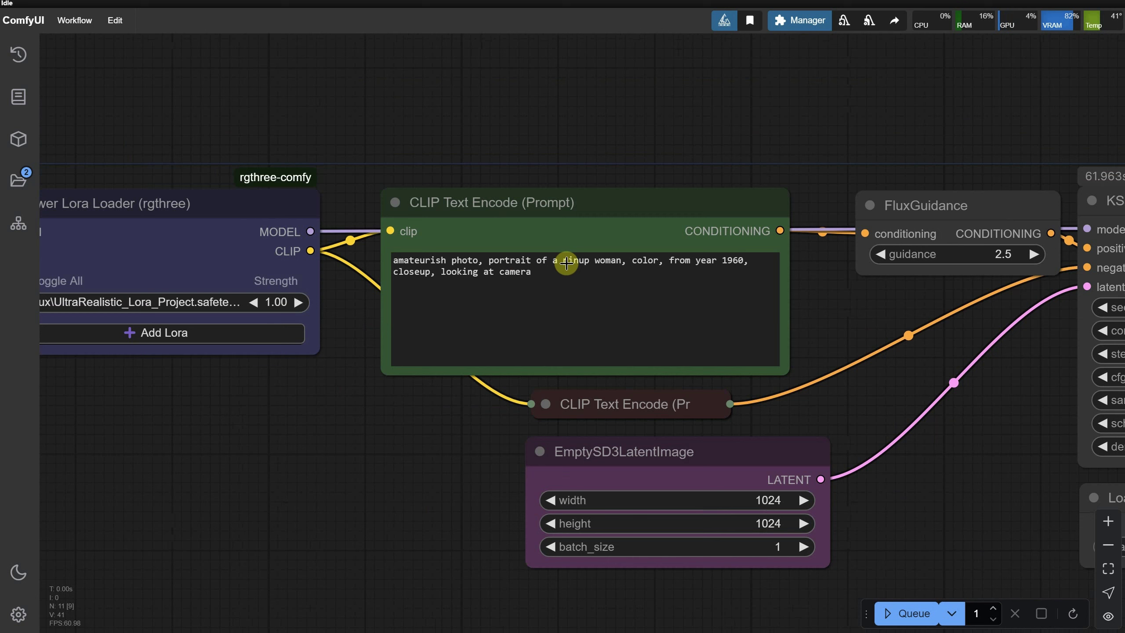
pyautogui.click(493, 261)
pyautogui.hotkey('ctrl', 'a')
pyautogui.write('amateurish photo, an astronaut')
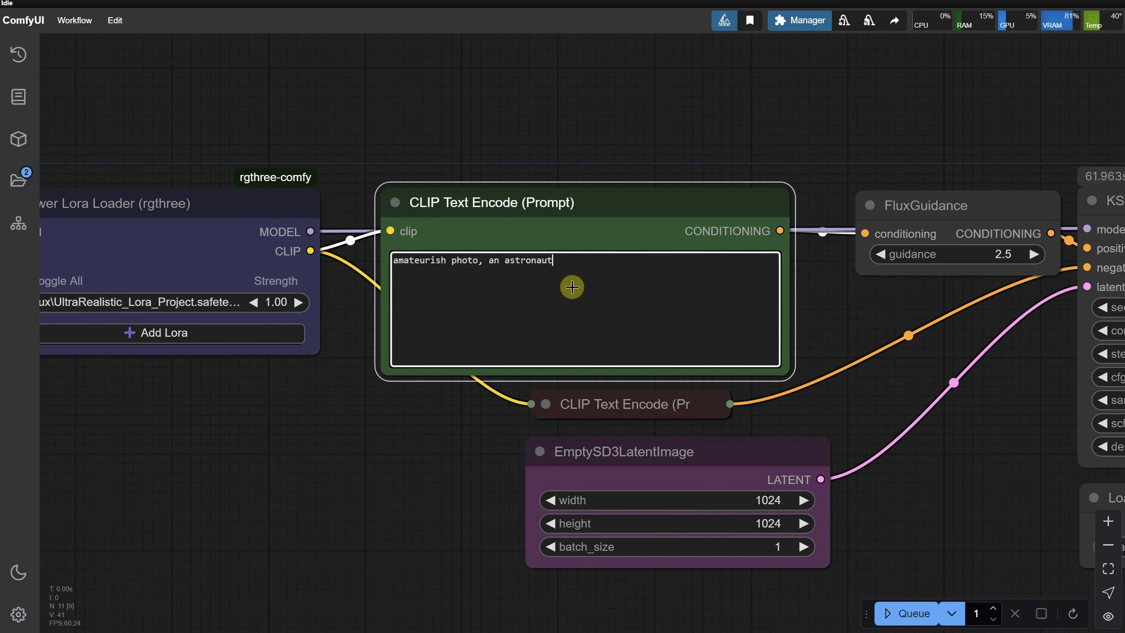
pyautogui.click(906, 613)
pyautogui.moveTo(932, 447); pyautogui.dragTo(274, 246)
pyautogui.hscroll(3, 520, 401)
pyautogui.scroll(2, 520, 401)
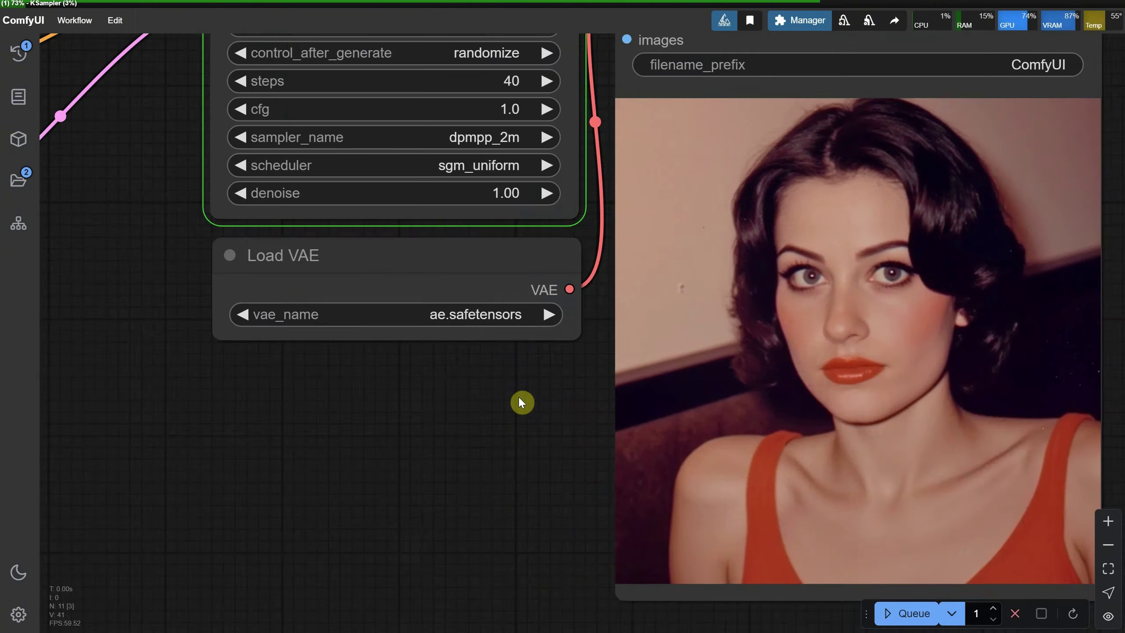
pyautogui.hscroll(3, 519, 396)
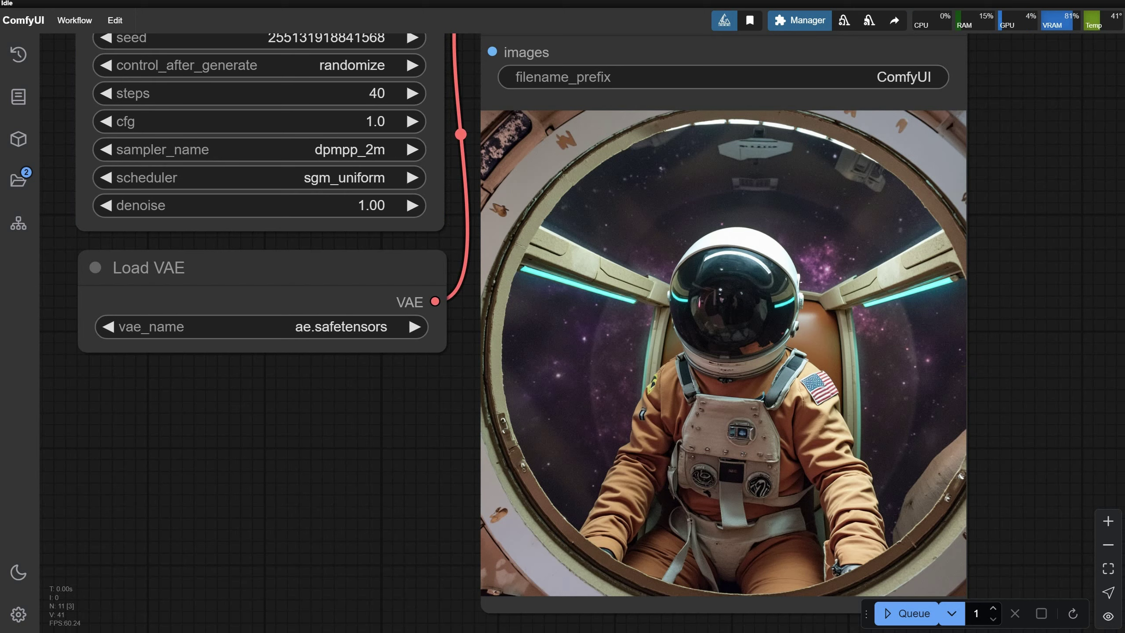
pyautogui.hotkey('alt', 'Tab')
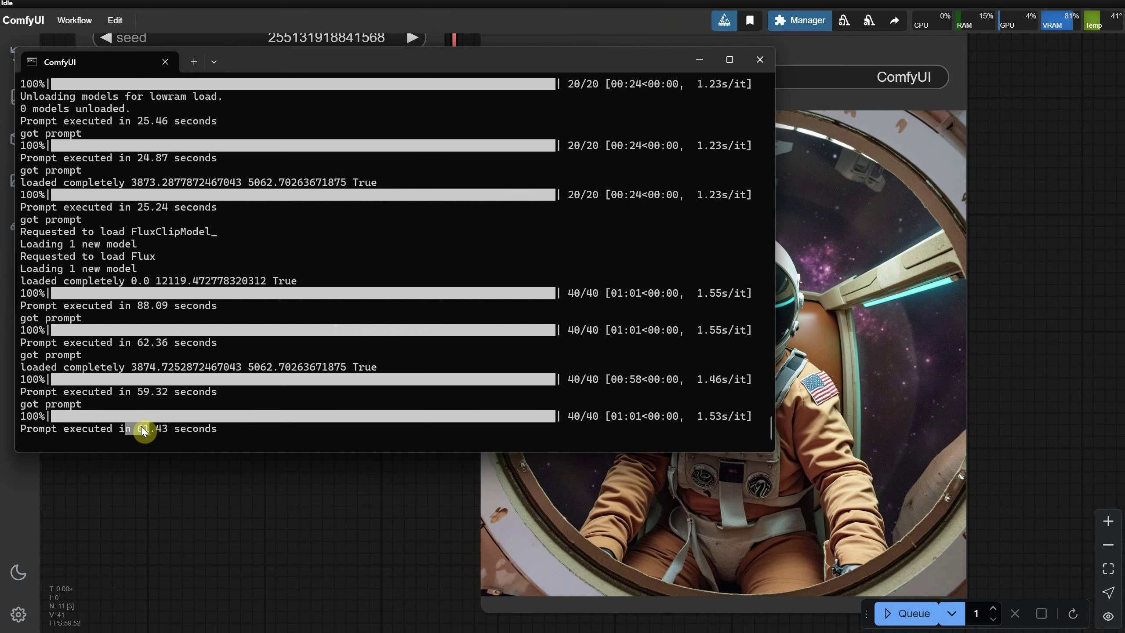
# Step: Highlight the 24.87-second run time, then select ghibsky.safetensors in the loras\flux folder
pyautogui.scroll(2, 151, 311)
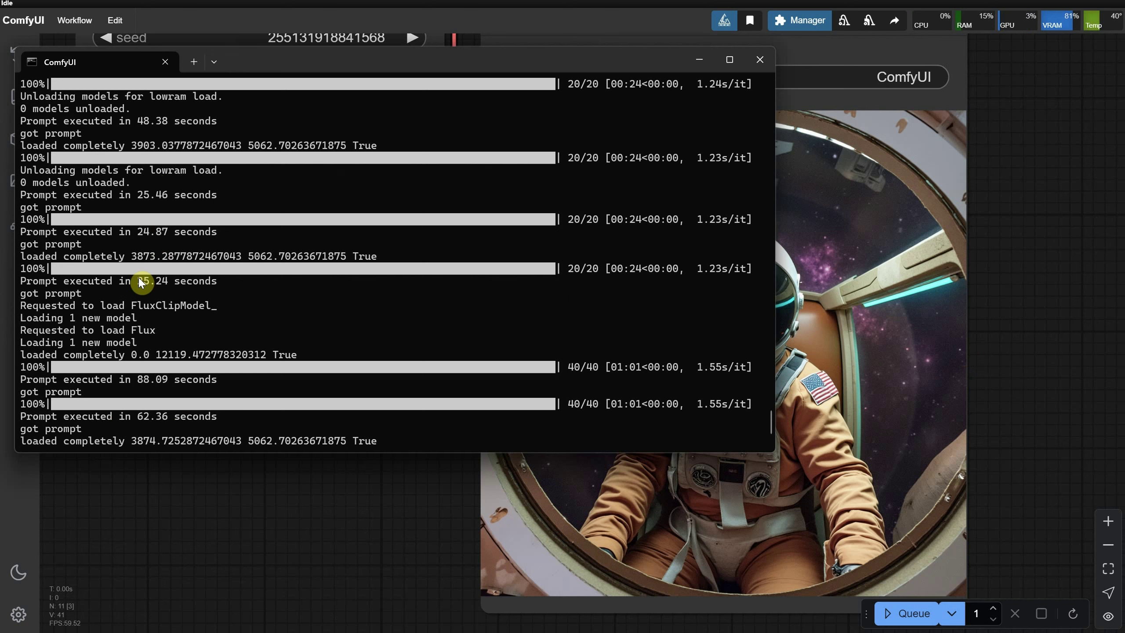
pyautogui.moveTo(129, 241); pyautogui.dragTo(323, 374)
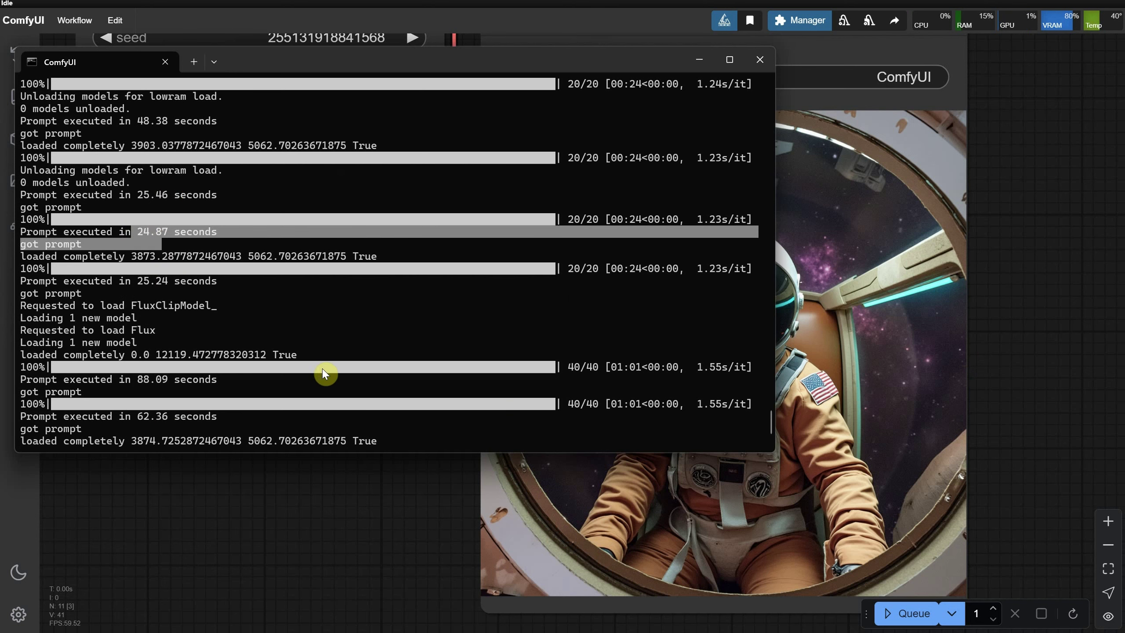
pyautogui.click(337, 503)
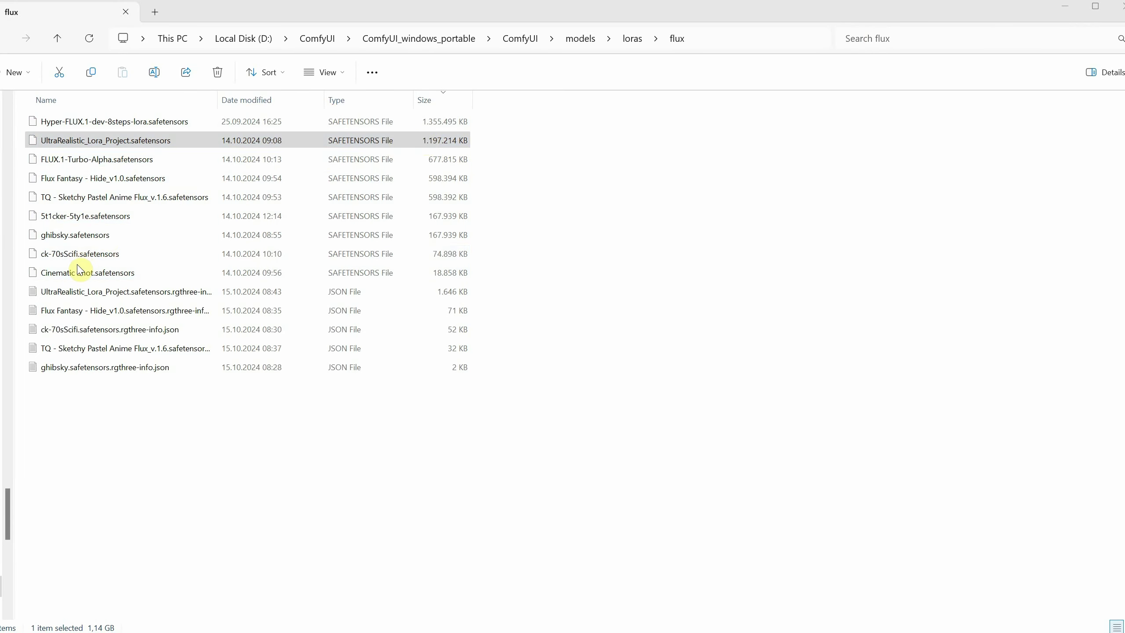
pyautogui.click(88, 240)
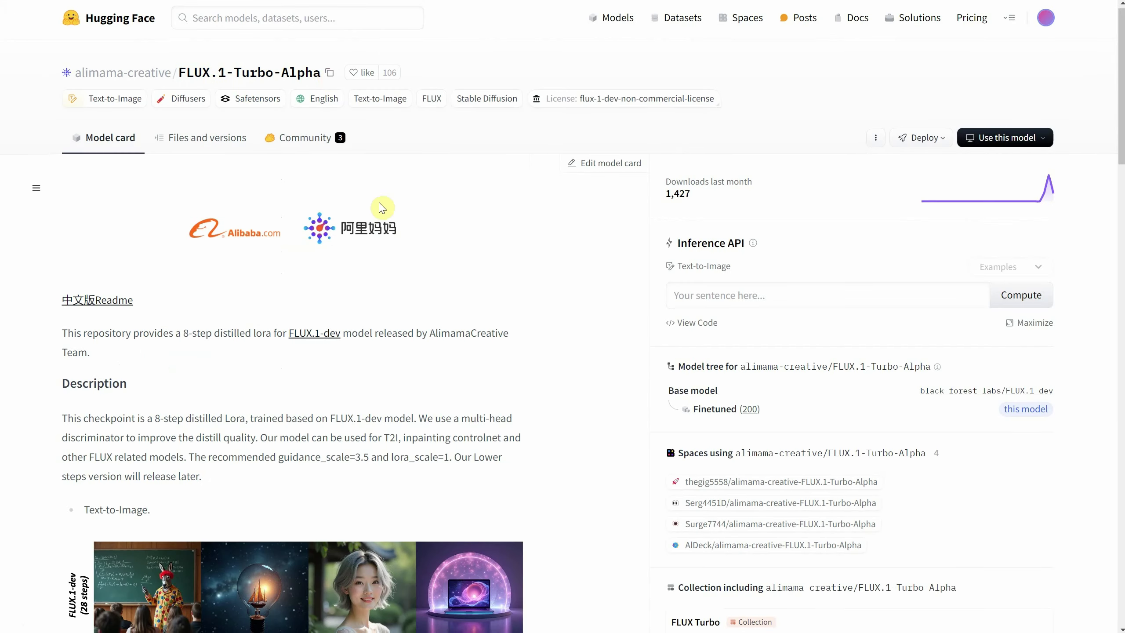
# Step: Read the FLUX.1-Turbo-Alpha card's 8-step distilled LoRA description, then open Files and versions
pyautogui.scroll(-4, 335, 170)
pyautogui.moveTo(183, 136); pyautogui.dragTo(299, 129)
pyautogui.click(489, 164)
pyautogui.scroll(-3, 492, 175)
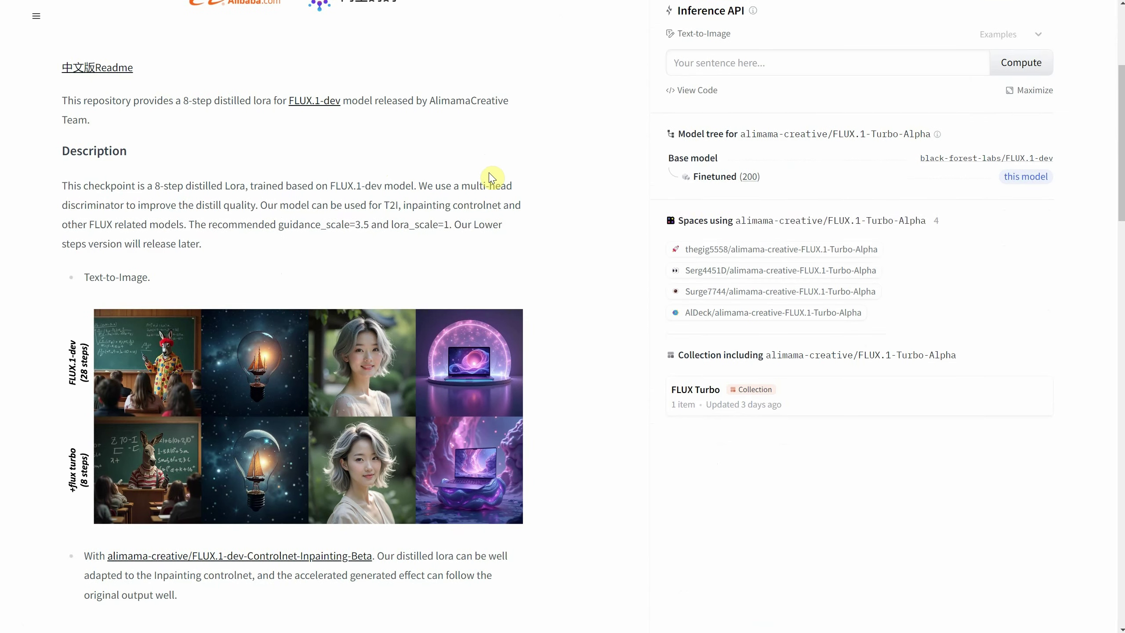
pyautogui.moveTo(181, 89); pyautogui.dragTo(268, 89)
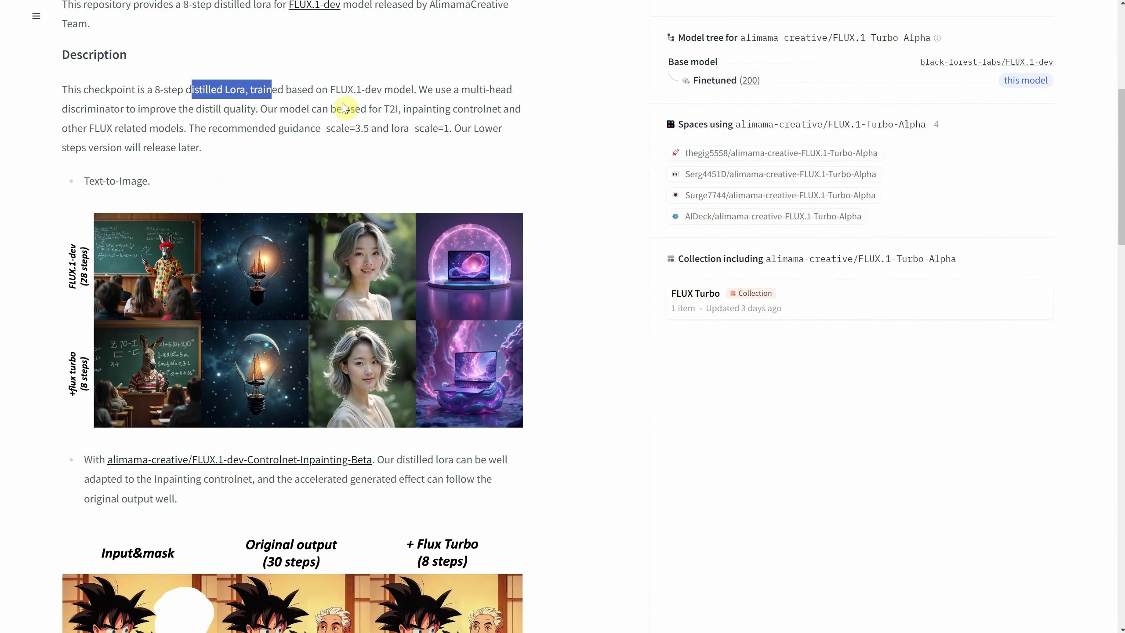
pyautogui.click(565, 164)
pyautogui.scroll(-15, 565, 164)
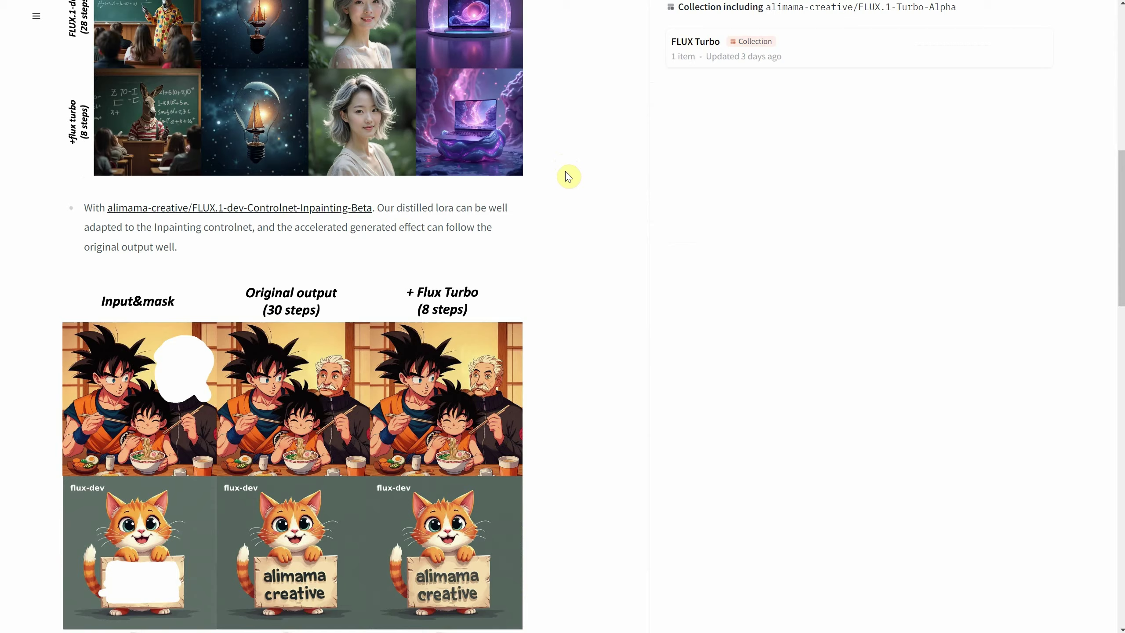
pyautogui.scroll(-6, 570, 178)
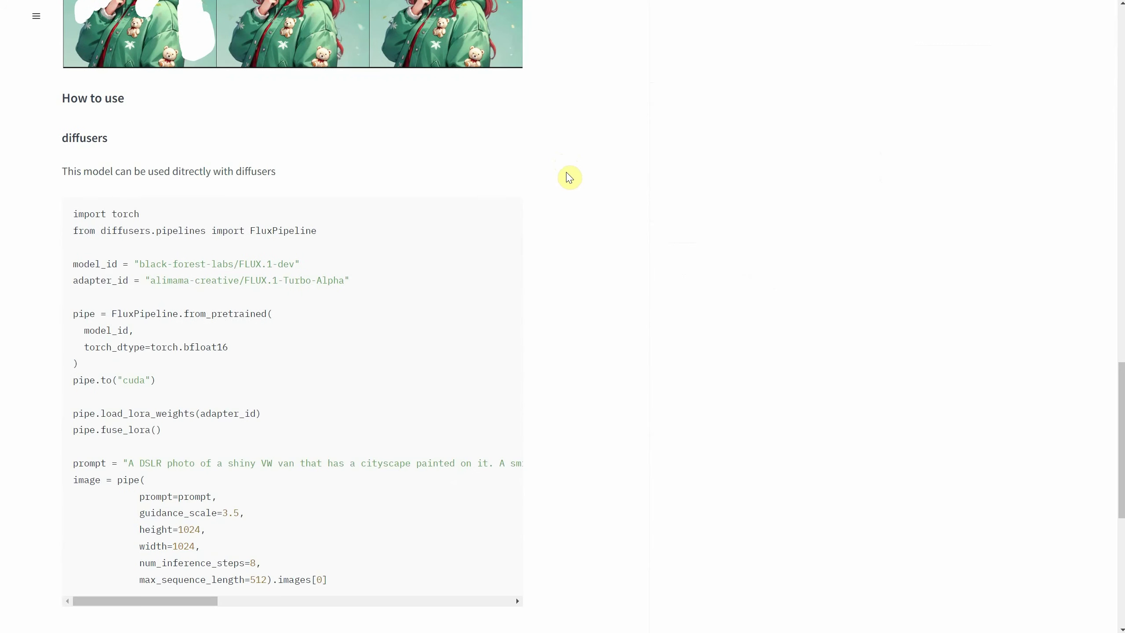
pyautogui.scroll(20, 569, 178)
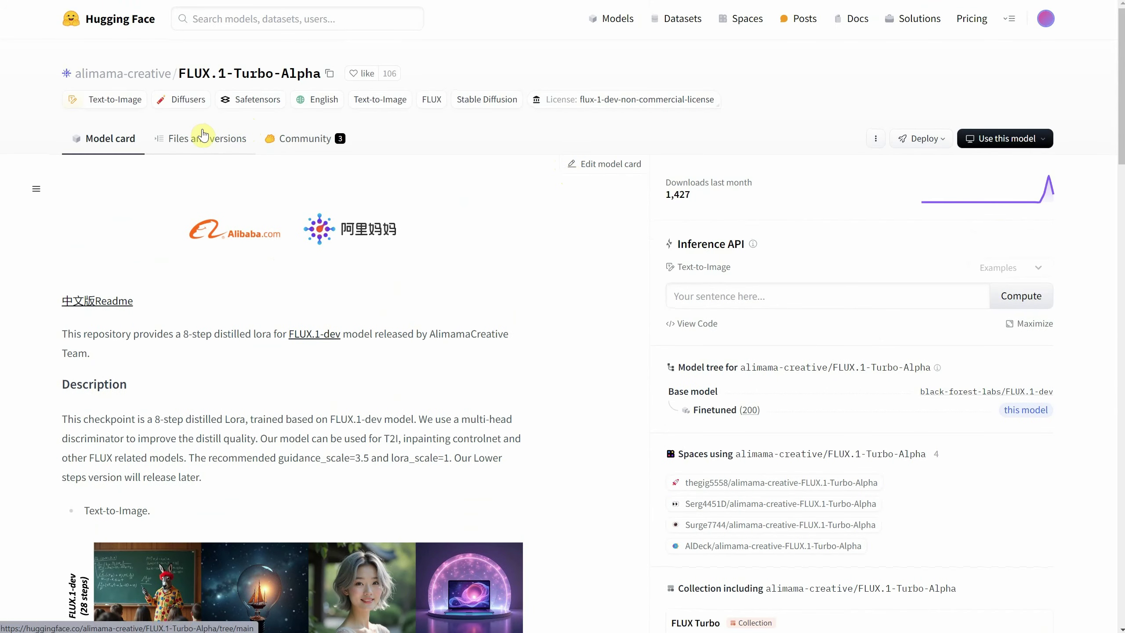
pyautogui.click(203, 136)
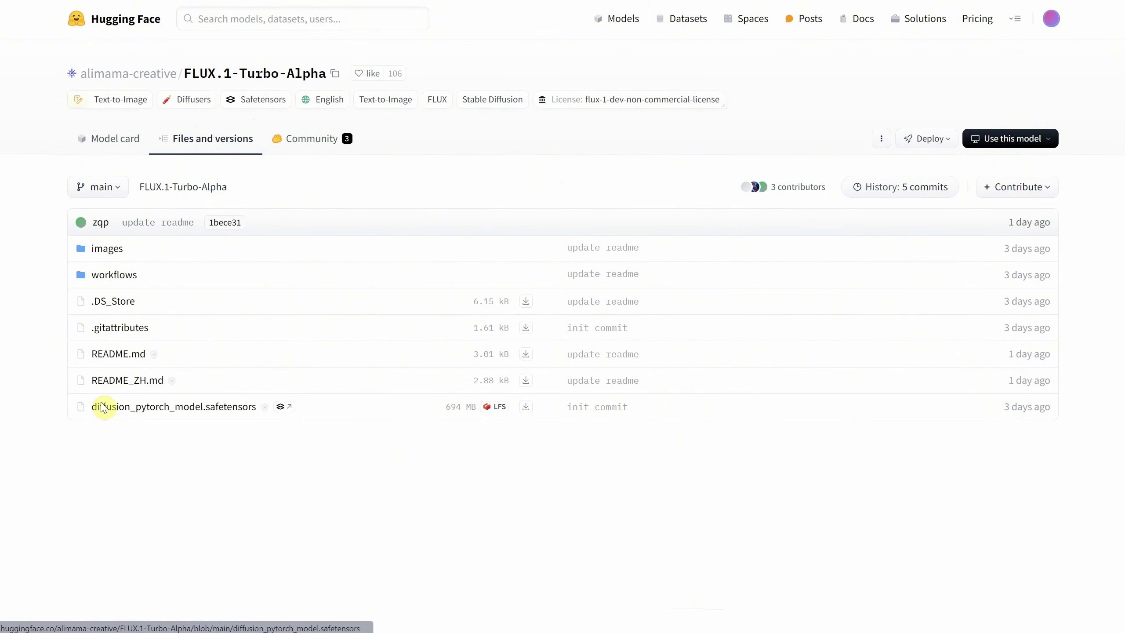
# Step: Download diffusion_pytorch_model.safetensors and load FLUX.1-Turbo-Alpha into the LoRA slot
pyautogui.click(526, 407)
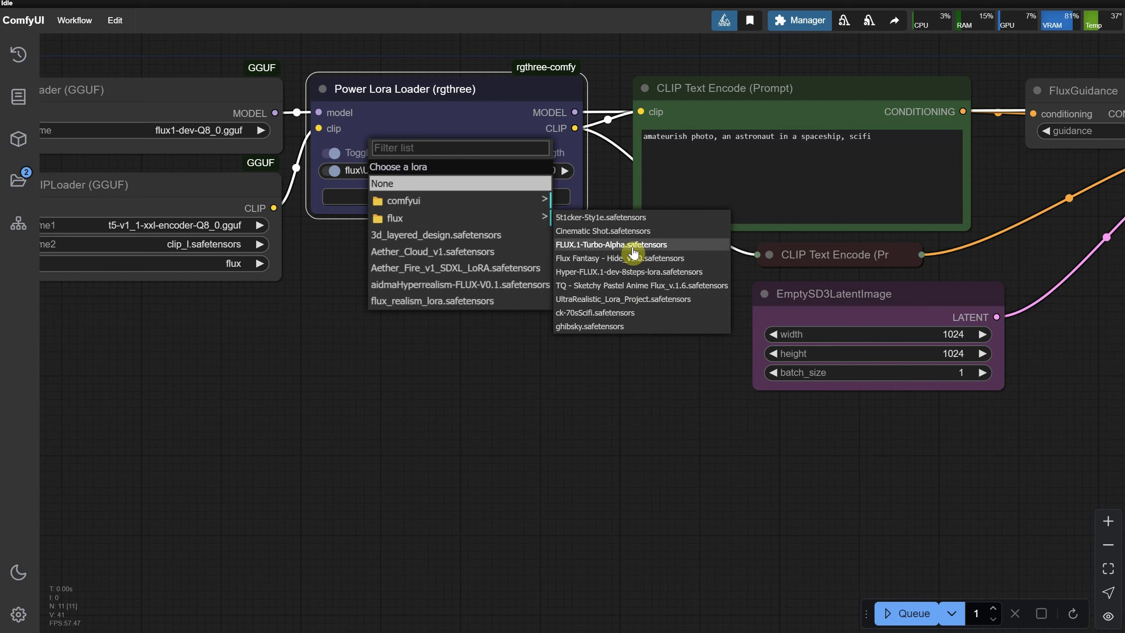
pyautogui.click(633, 244)
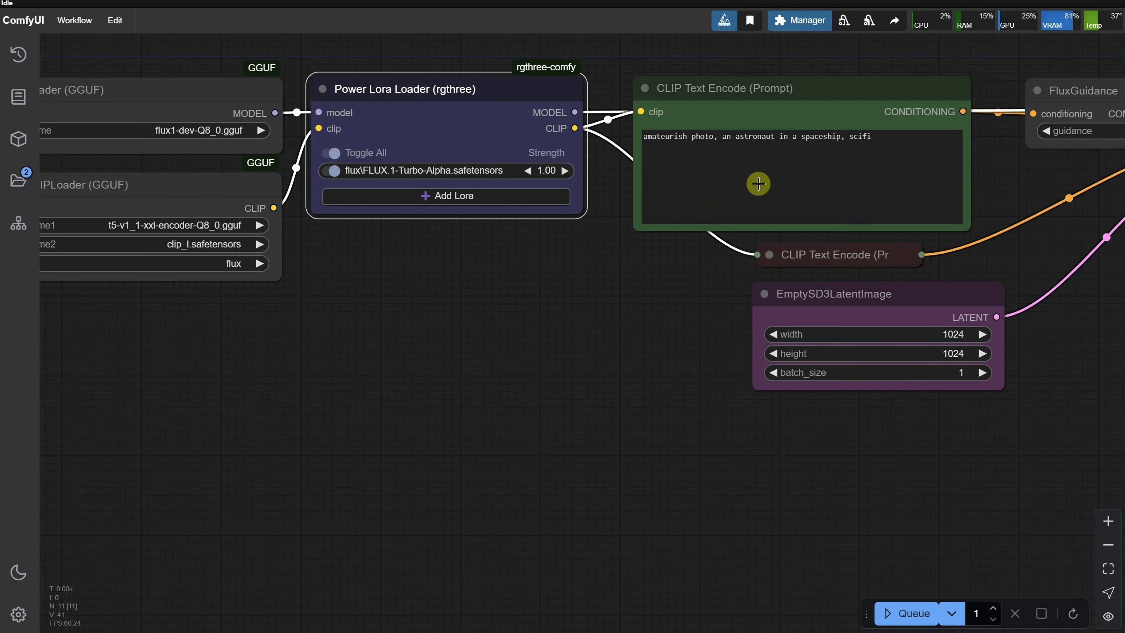
pyautogui.scroll(-1, 443, 301)
# Step: Replace the prompt with 'portrait of a woman with red curly hair, closeup' and view the console
pyautogui.click(796, 206)
pyautogui.hotkey('ctrl', 'a')
pyautogui.write('portrait of a woman with red curly hair,')
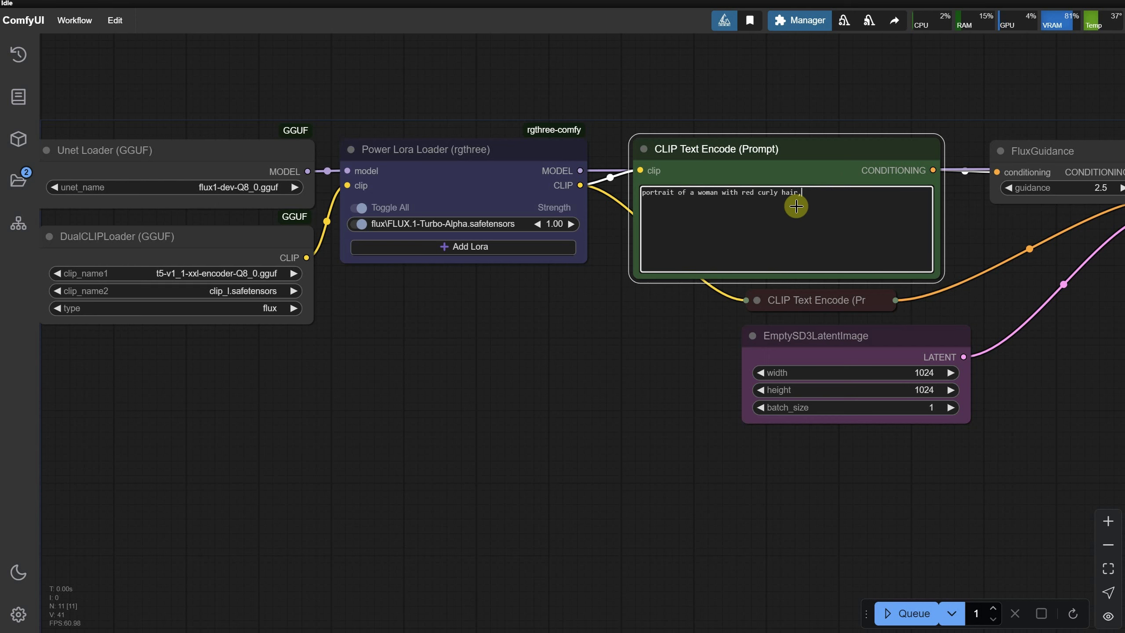
pyautogui.write(' closeup')
pyautogui.hscroll(10, 590, 297)
pyautogui.scroll(1, 904, 259)
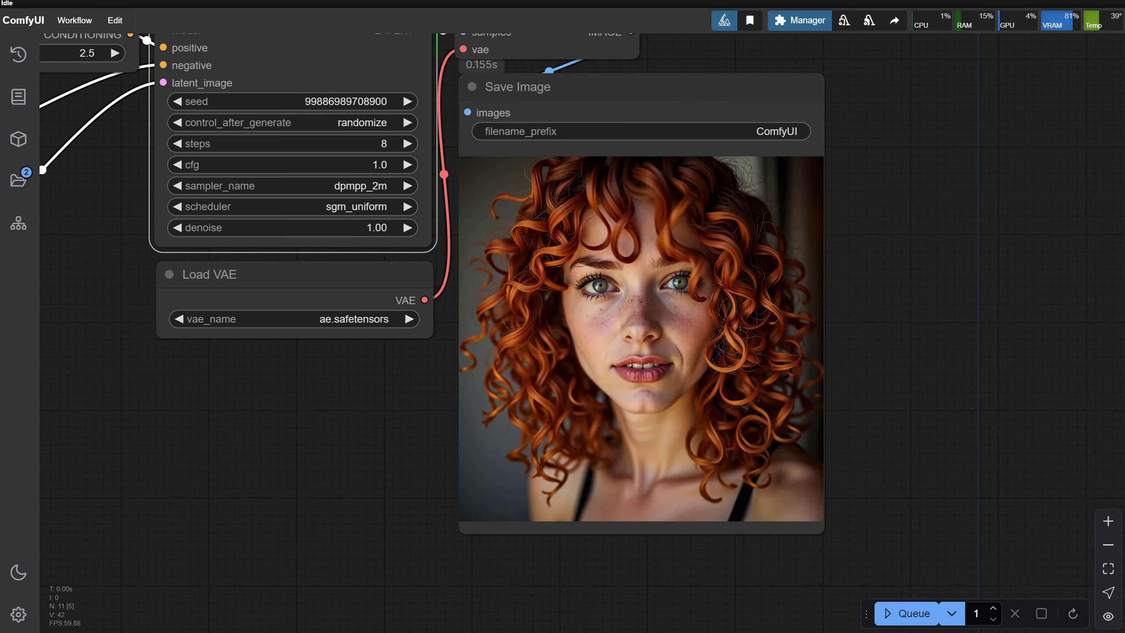
pyautogui.hotkey('alt', 'Tab')
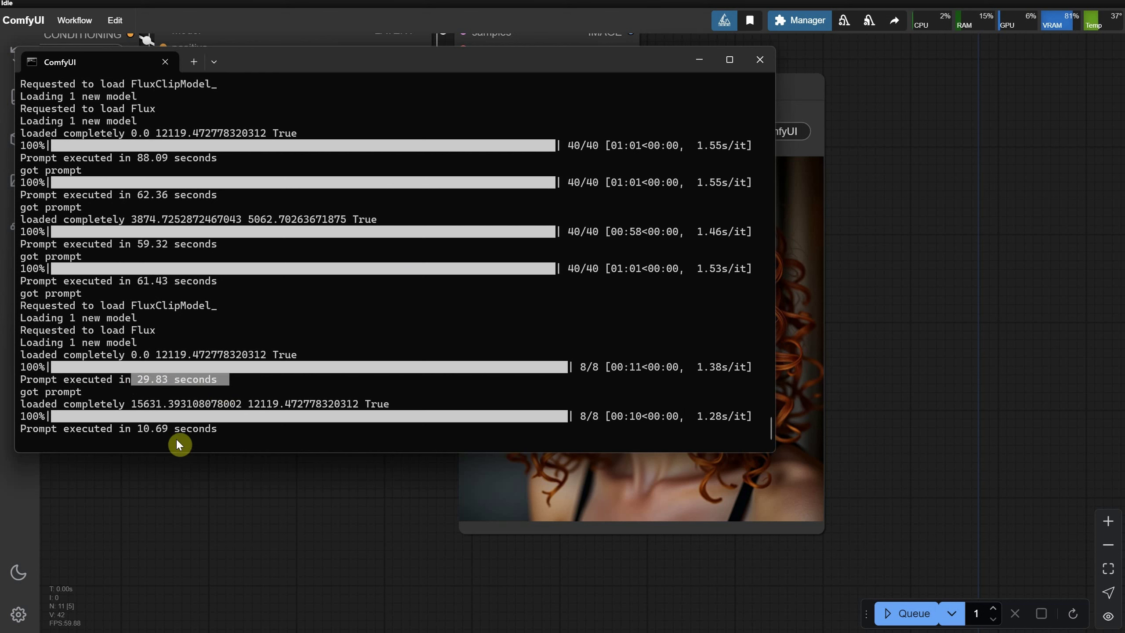
# Step: Note the 10.69 s run time, then generate from the prompt 'a cute cartoon cat'
pyautogui.moveTo(174, 429); pyautogui.dragTo(142, 432)
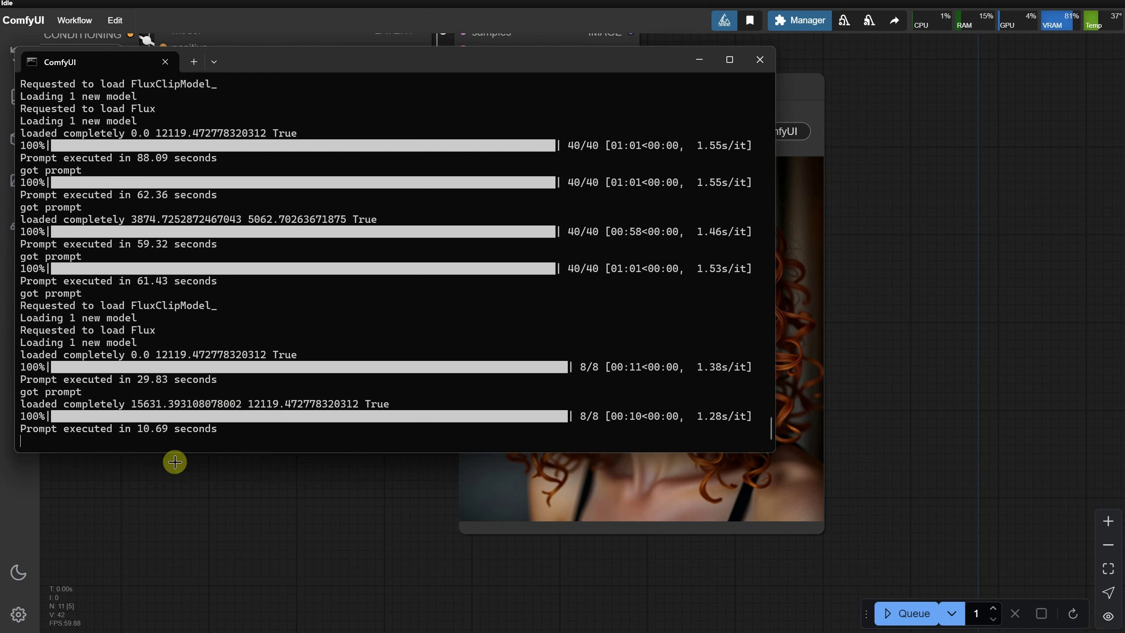
pyautogui.click(248, 506)
pyautogui.moveTo(296, 442); pyautogui.dragTo(833, 478)
pyautogui.moveTo(386, 119); pyautogui.dragTo(99, 103)
pyautogui.write('a cute')
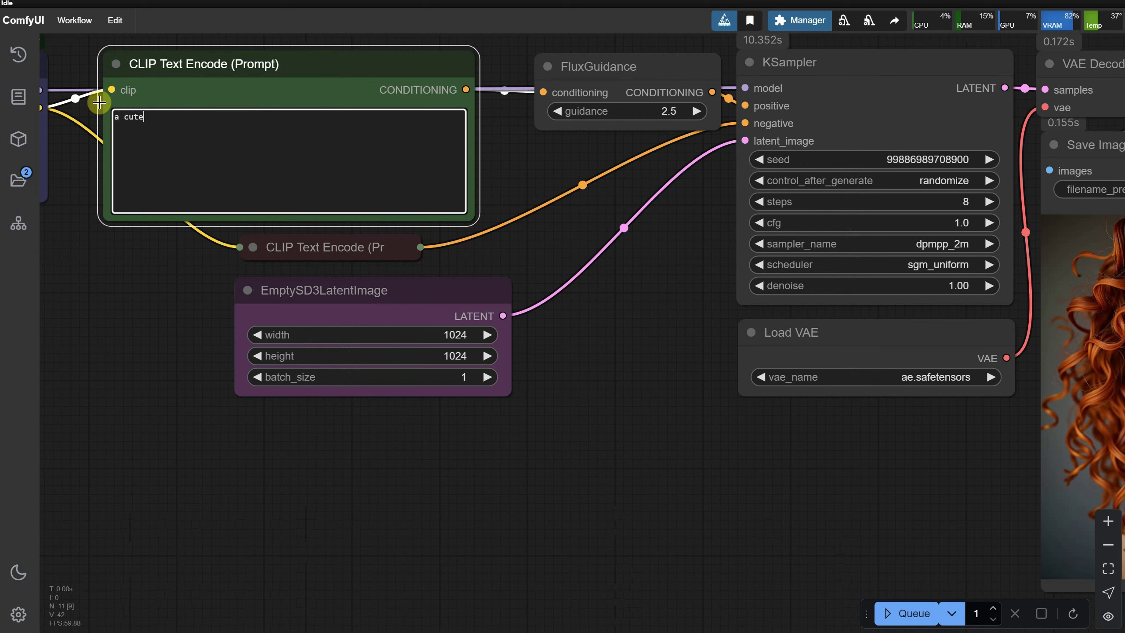
pyautogui.write(' cartoon cat')
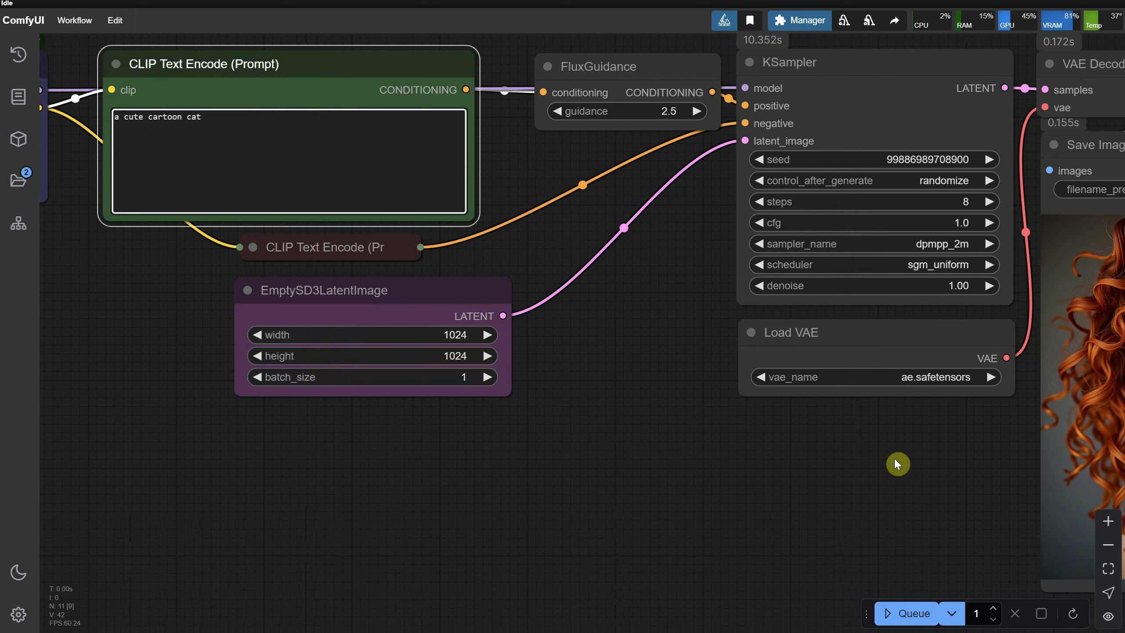
pyautogui.click(913, 613)
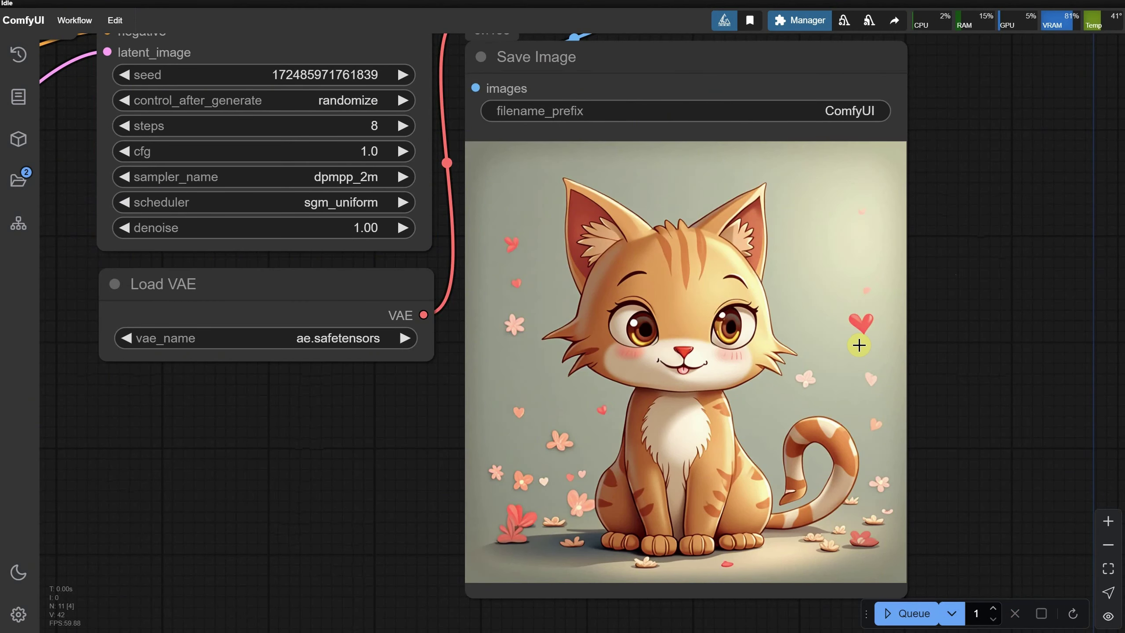
# Step: Add Flux Fantasy - Hide_v1.0, ck-70sScifi and ghibsky from the flux folder to Power Lora Loader
pyautogui.scroll(-5, 1000, 400)
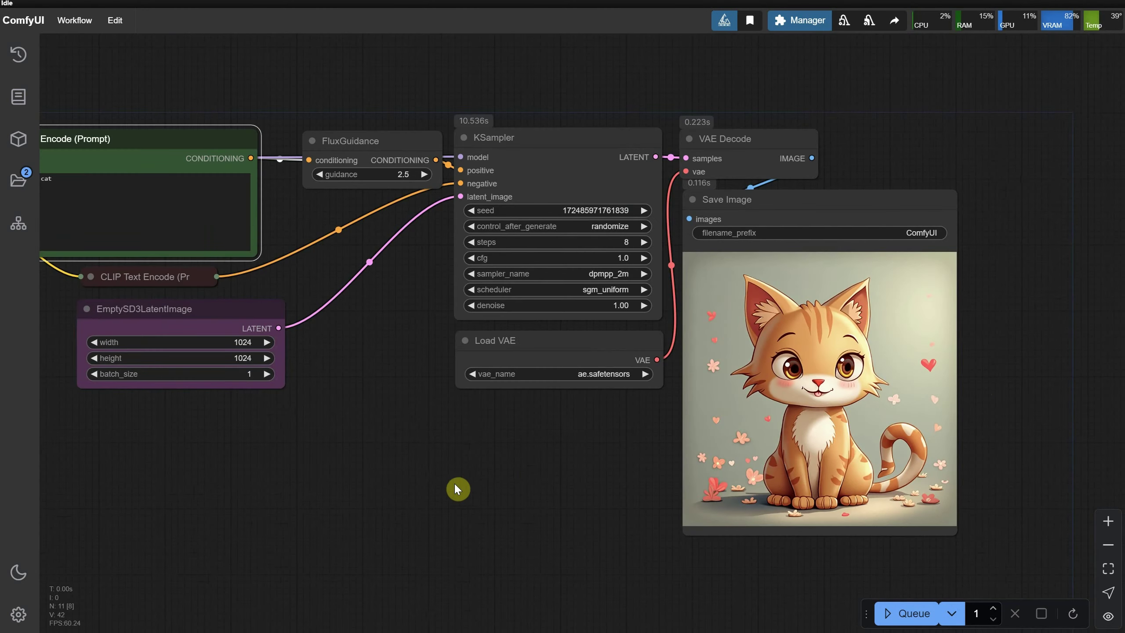
pyautogui.scroll(2, 837, 606)
pyautogui.scroll(3, 593, 217)
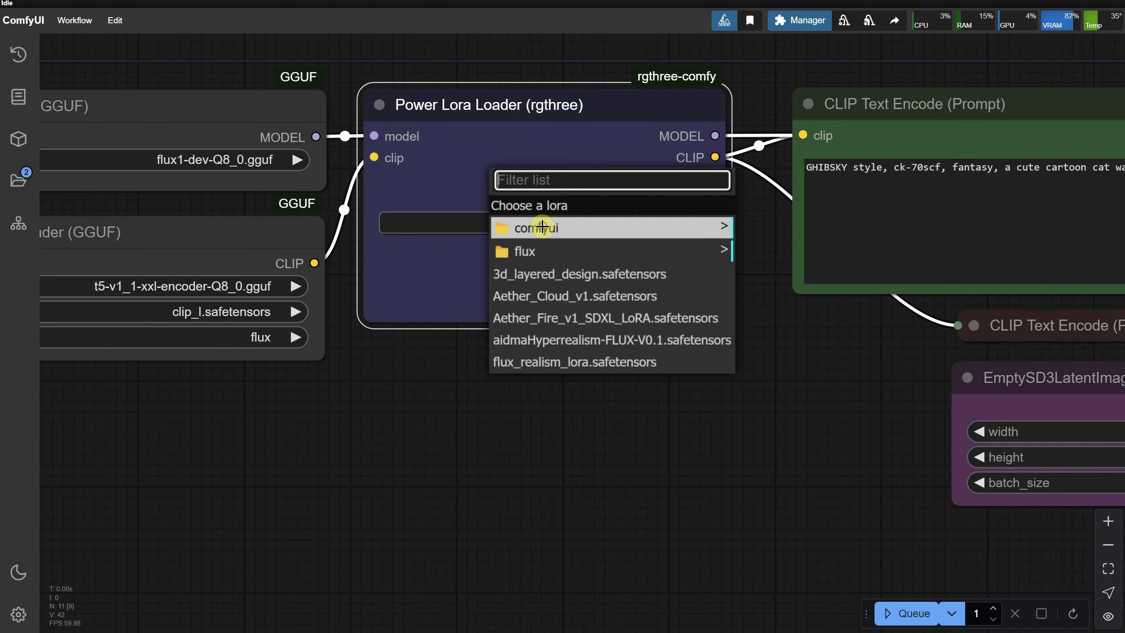
pyautogui.click(536, 222)
pyautogui.click(574, 254)
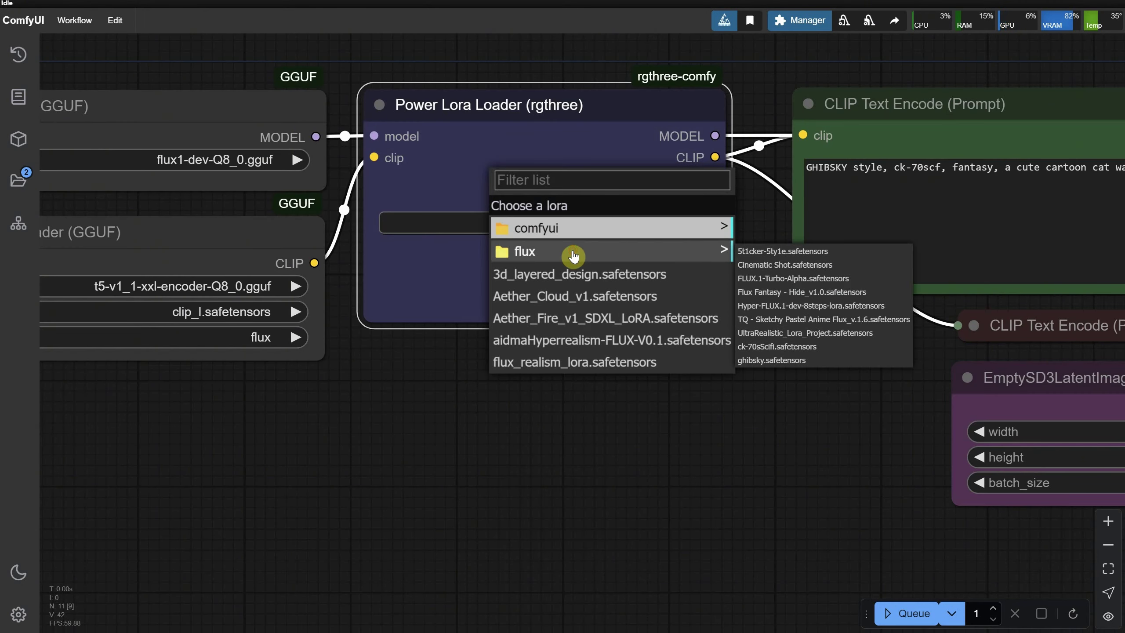
pyautogui.click(783, 293)
pyautogui.click(586, 248)
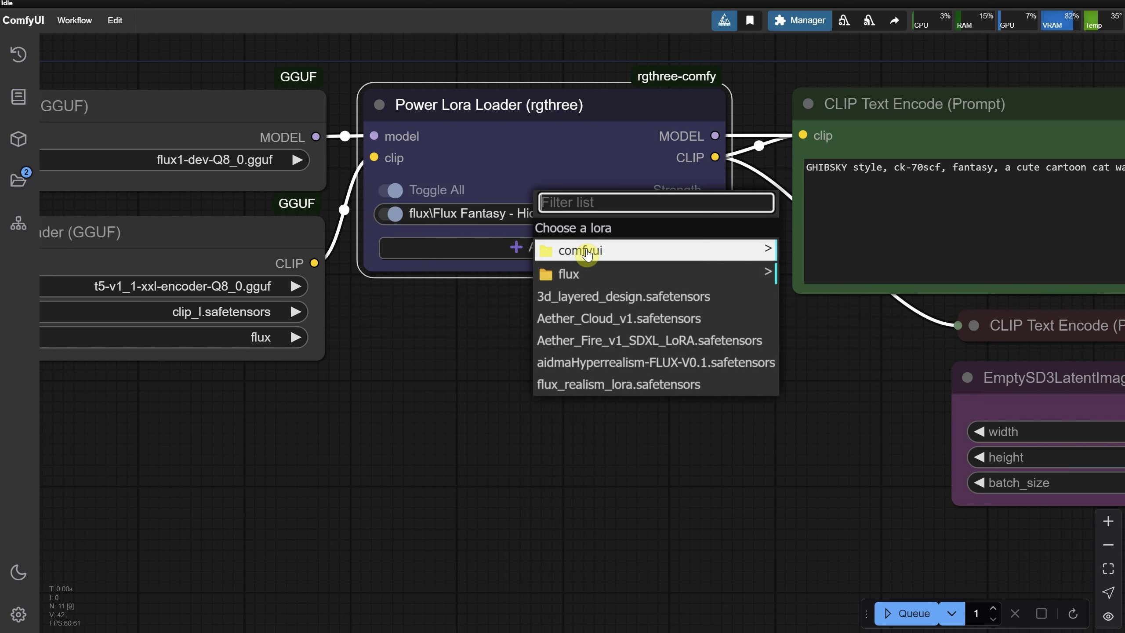
pyautogui.click(663, 275)
pyautogui.click(817, 370)
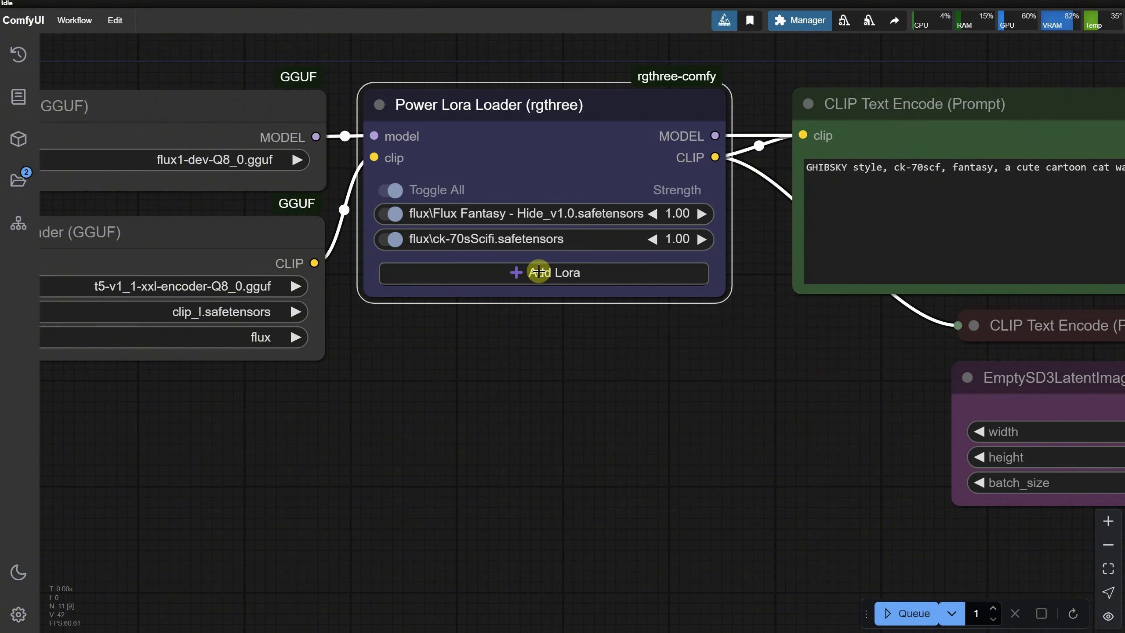
pyautogui.click(536, 271)
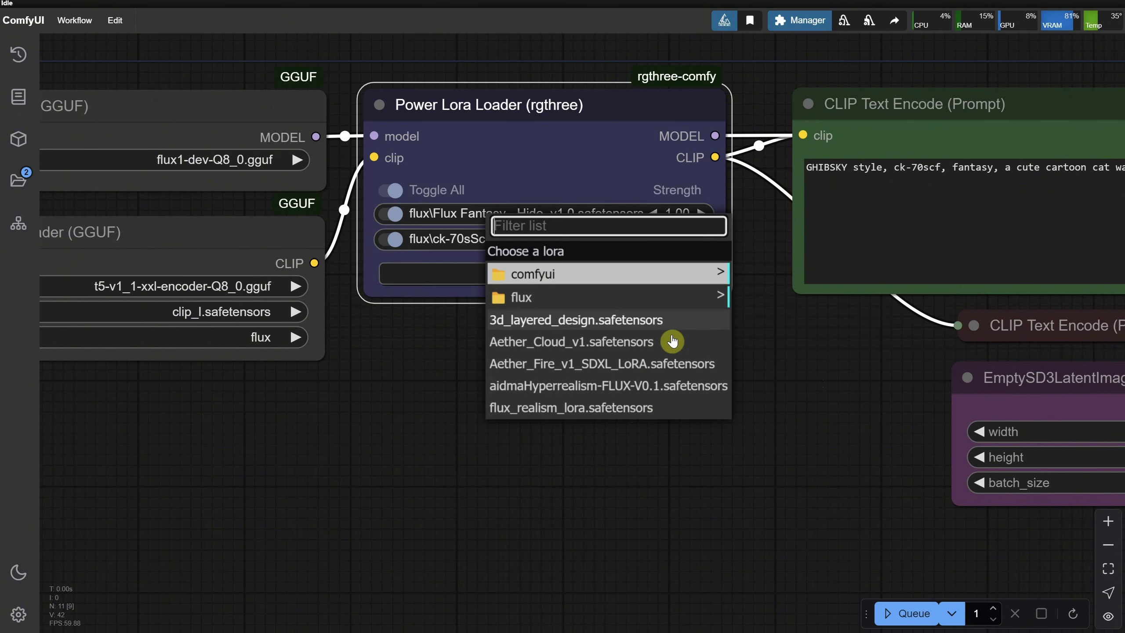
pyautogui.click(682, 299)
pyautogui.click(759, 409)
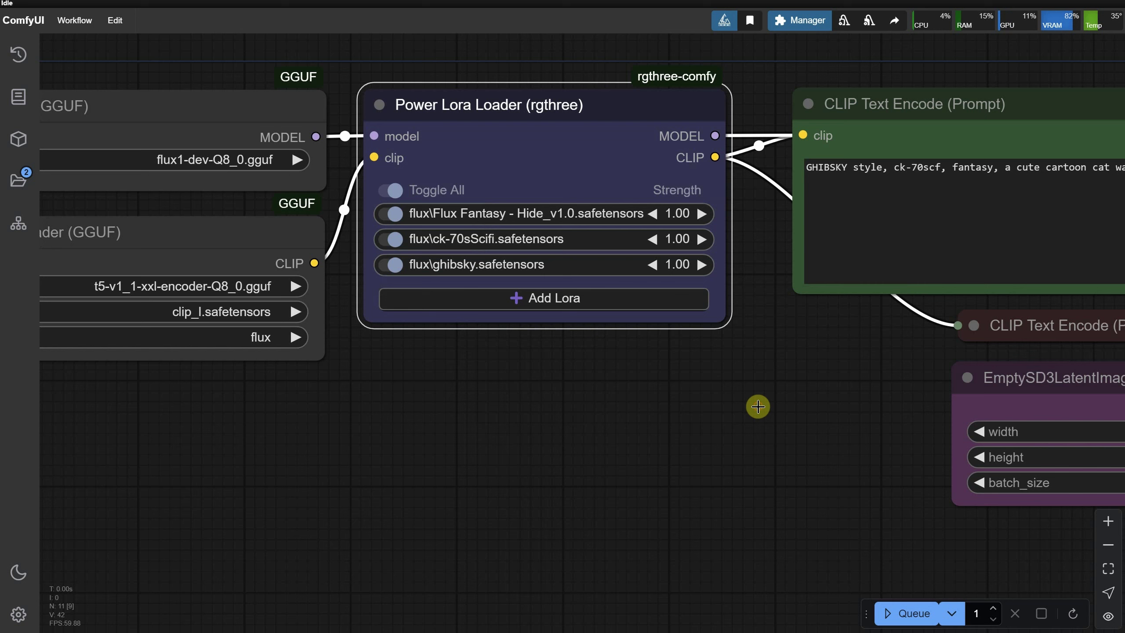
# Step: Generate from 'GHIBSKY style, ck-70scf, fantasy, a cute cartoon cat warrior' with all LoRAs at 1.00
pyautogui.moveTo(838, 338); pyautogui.dragTo(637, 407)
pyautogui.moveTo(637, 205); pyautogui.dragTo(571, 209)
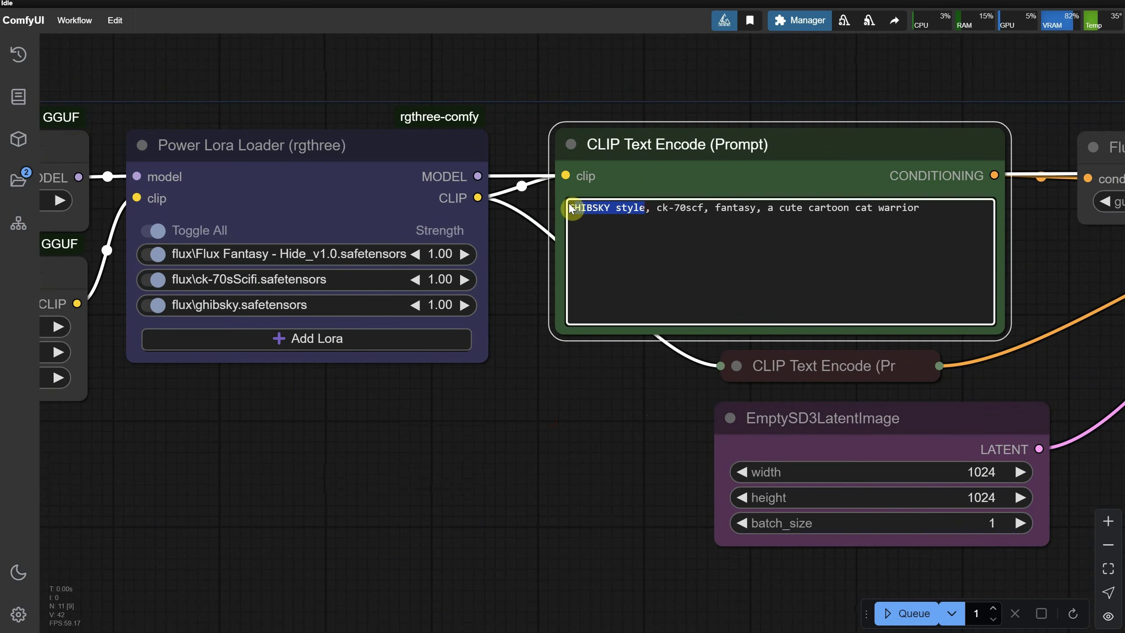
pyautogui.click(706, 205)
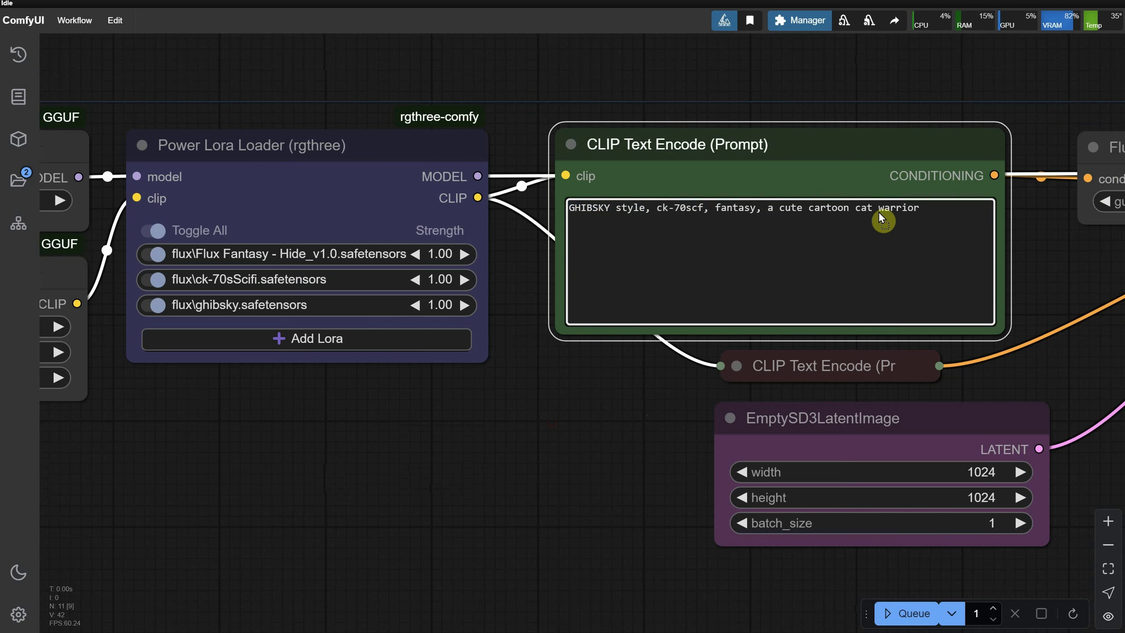
pyautogui.scroll(-2, 929, 198)
pyautogui.click(882, 613)
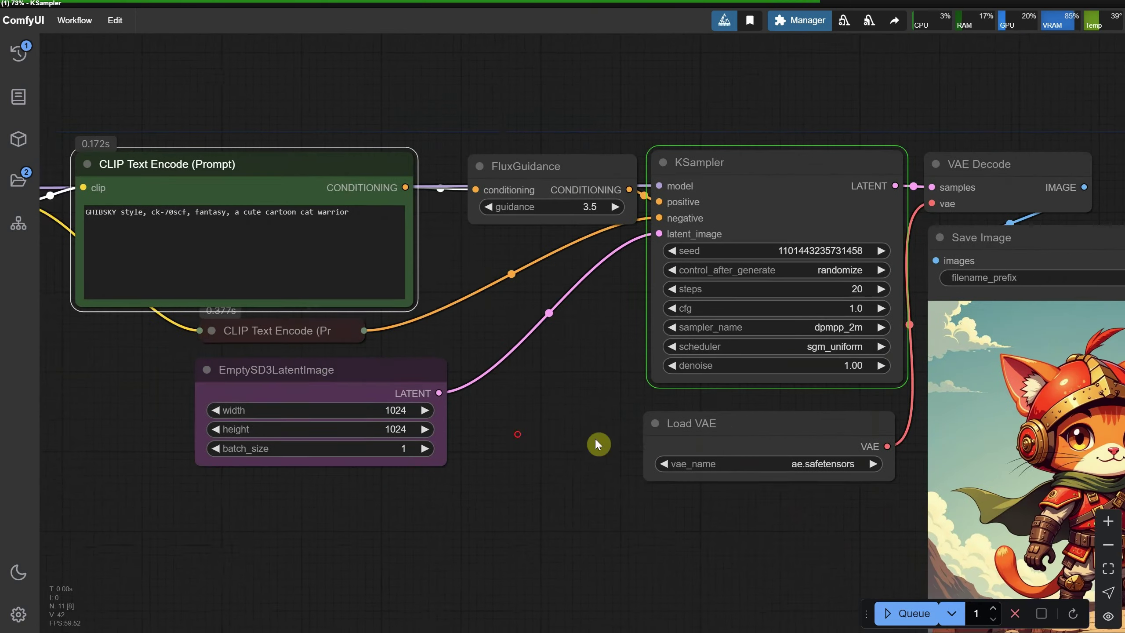
pyautogui.scroll(2, 545, 229)
pyautogui.scroll(-3, 1052, 394)
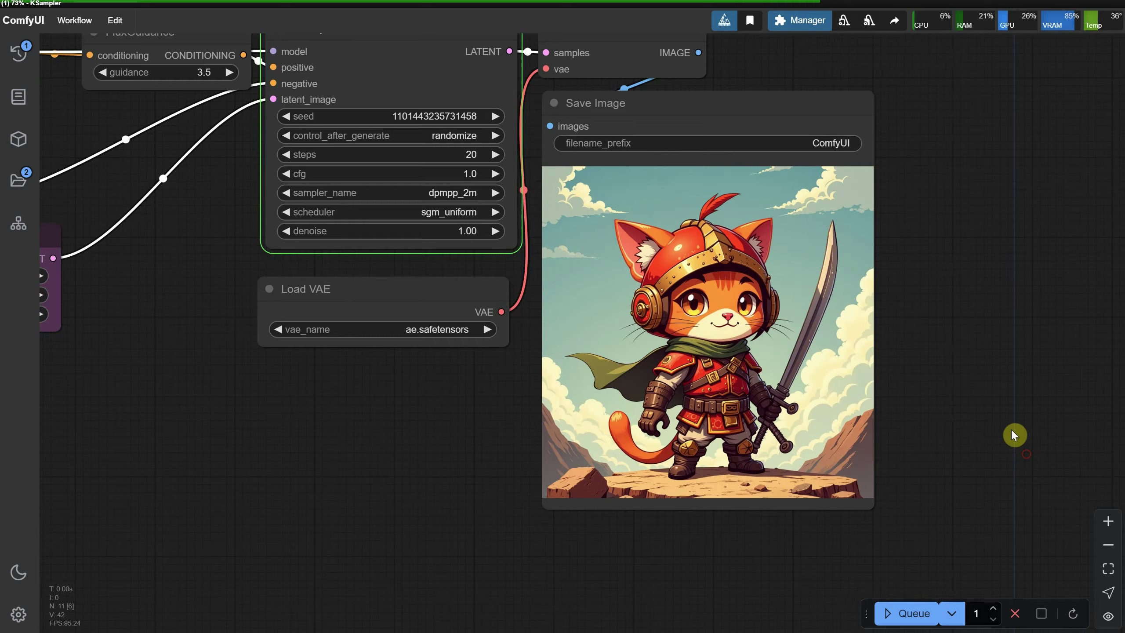
pyautogui.scroll(7, 576, 268)
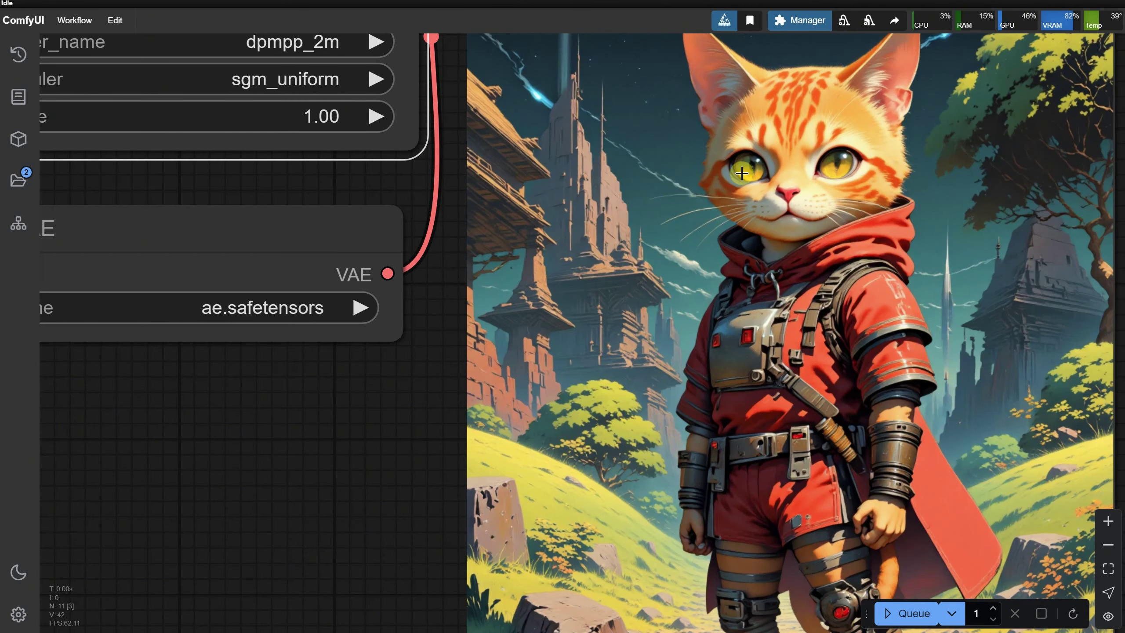
pyautogui.scroll(-3, 742, 173)
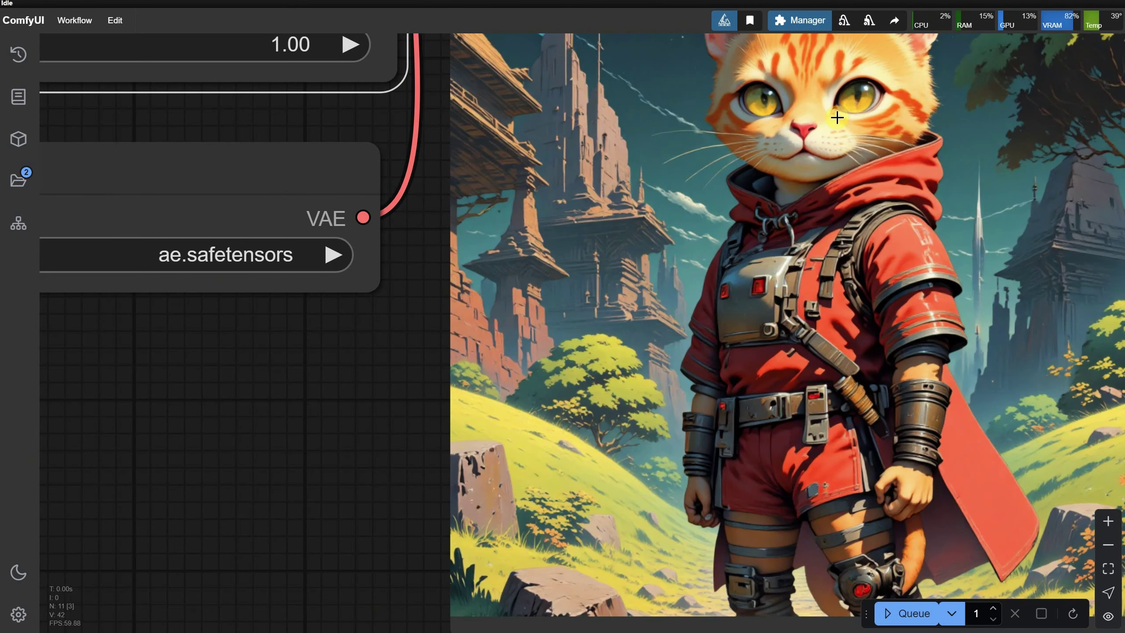
pyautogui.scroll(1, 899, 292)
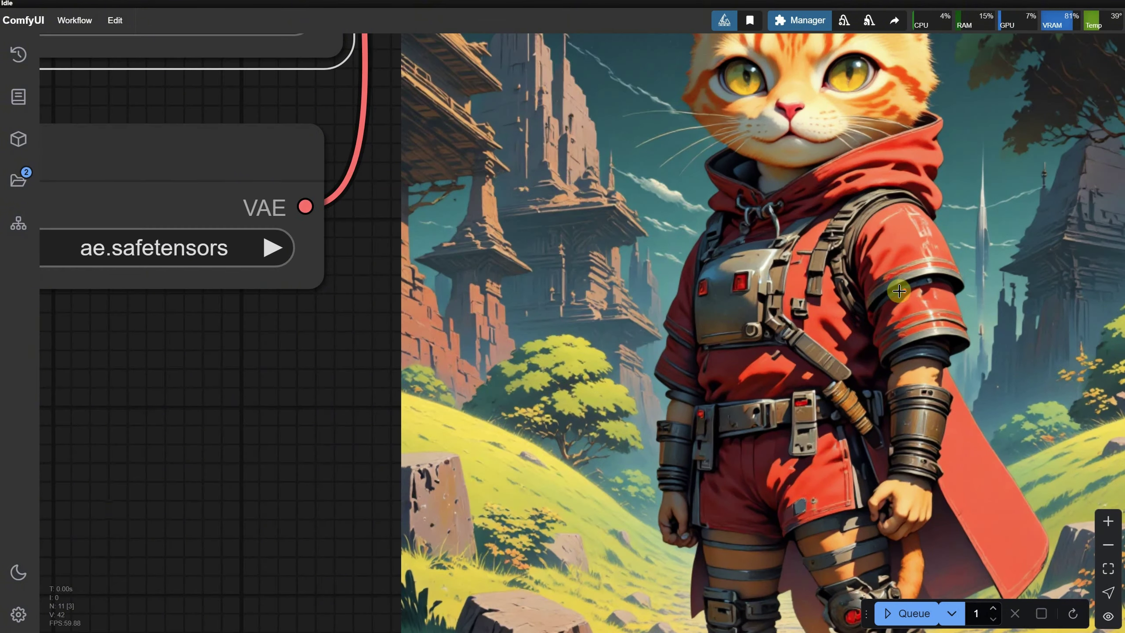
pyautogui.scroll(-5, 898, 281)
pyautogui.hscroll(-5, 359, 422)
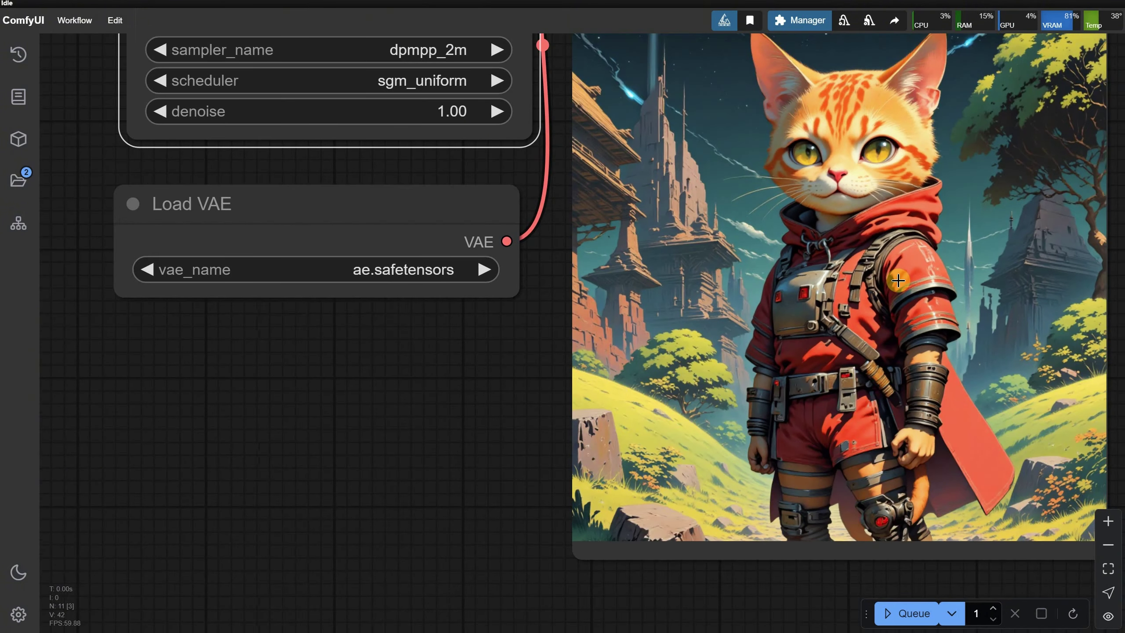
pyautogui.hscroll(-10, 696, 439)
pyautogui.scroll(-5, 695, 440)
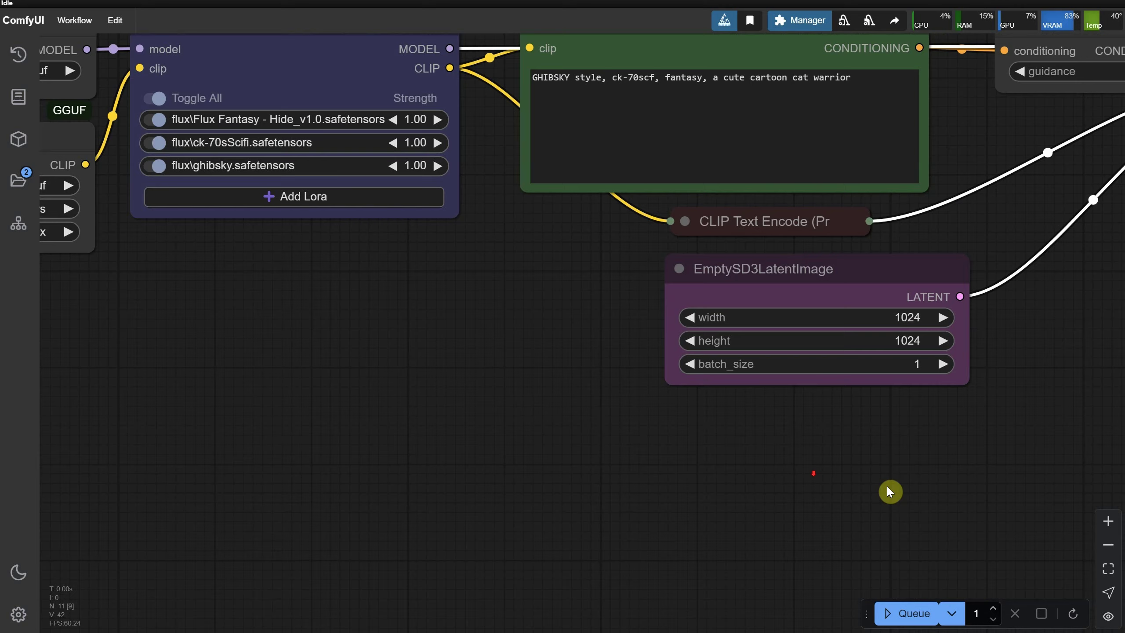
pyautogui.scroll(5, 787, 397)
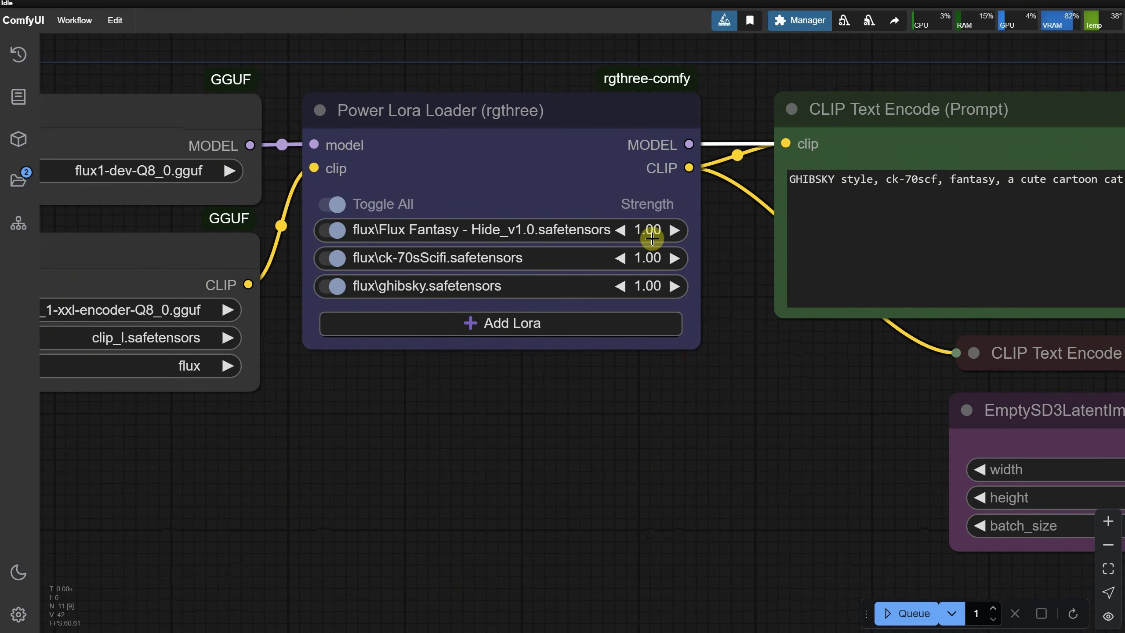
# Step: Set Flux Fantasy, ck-70sScifi and ghibsky strengths to 0.33 each and generate the cat warrior
pyautogui.click(656, 232)
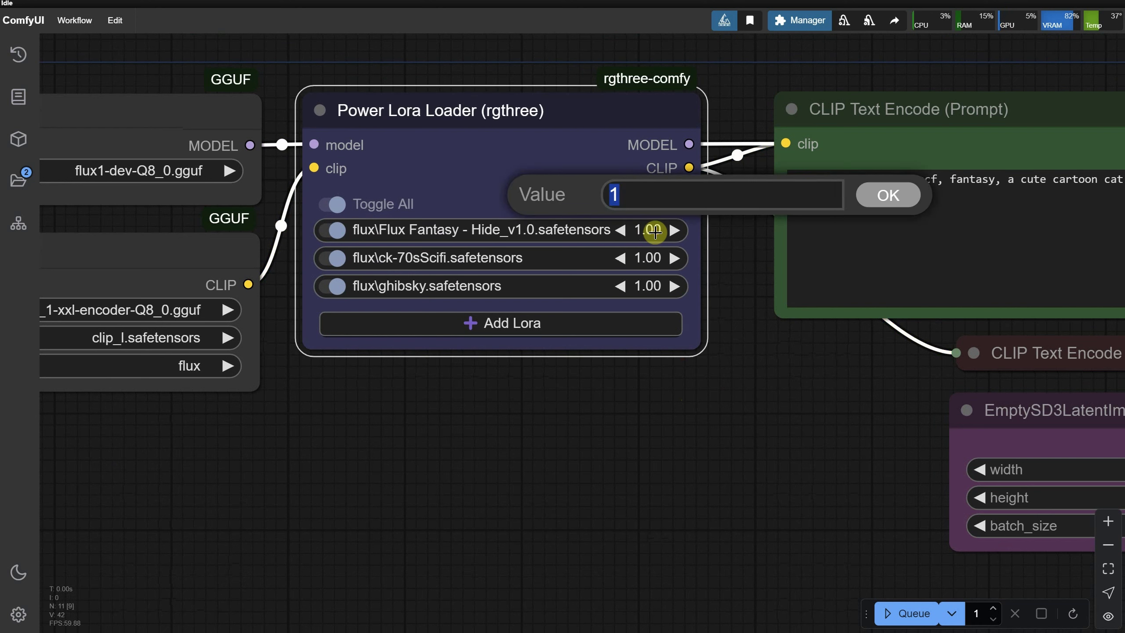
pyautogui.write('0.')
pyautogui.press('Return')
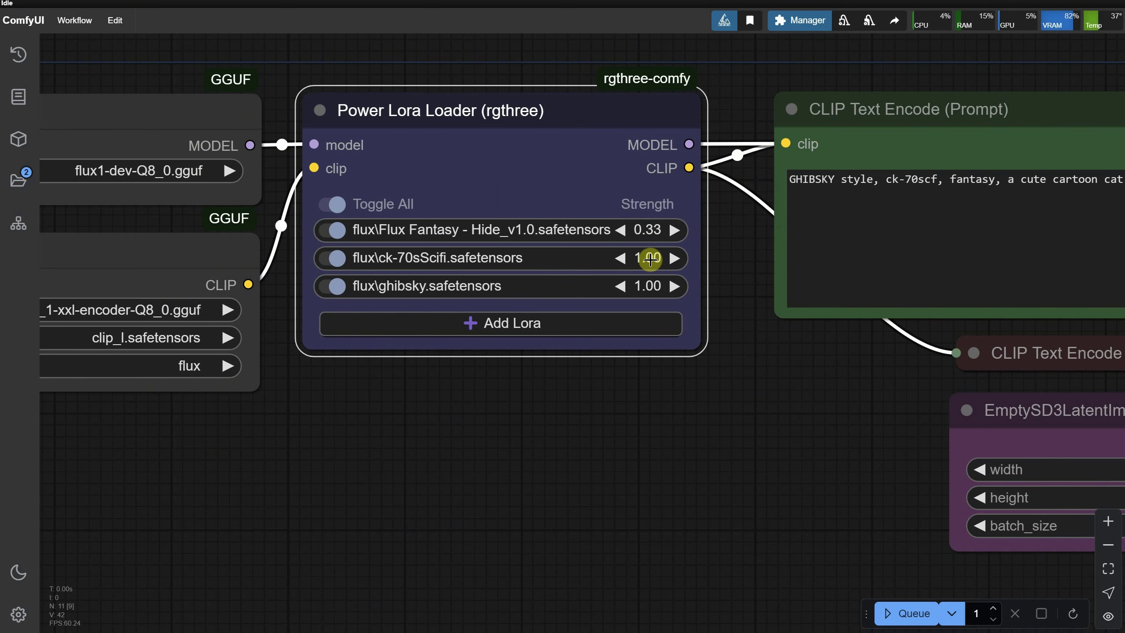
pyautogui.click(650, 259)
pyautogui.press('Return')
pyautogui.click(654, 287)
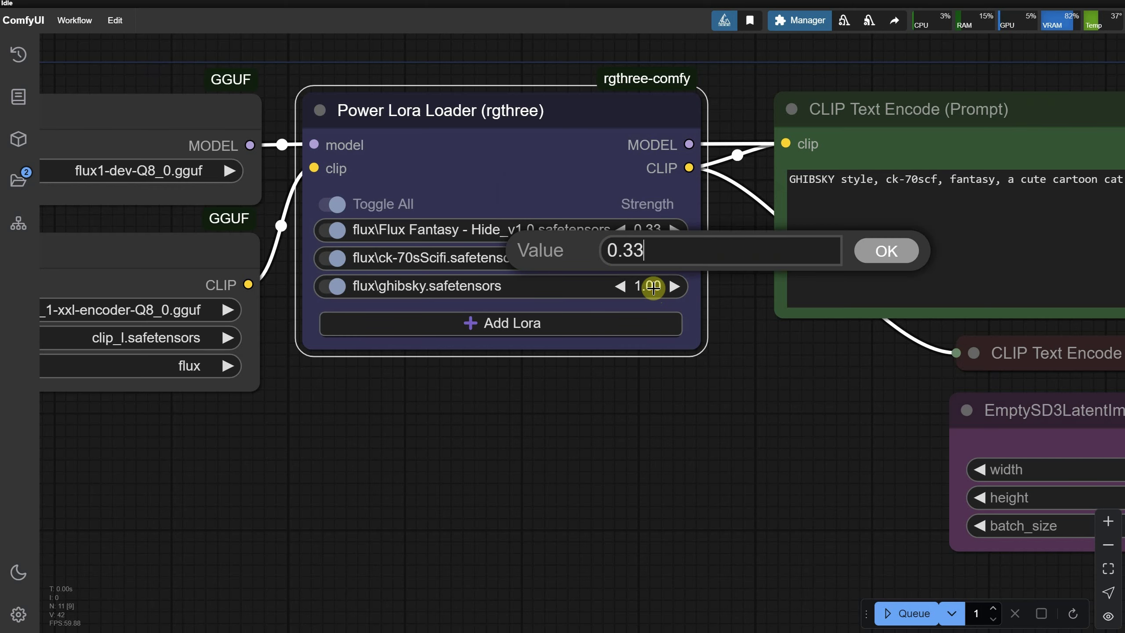
pyautogui.write('0.33')
pyautogui.press('Return')
pyautogui.hotkey('ctrl', 'Return')
pyautogui.scroll(-5, 545, 382)
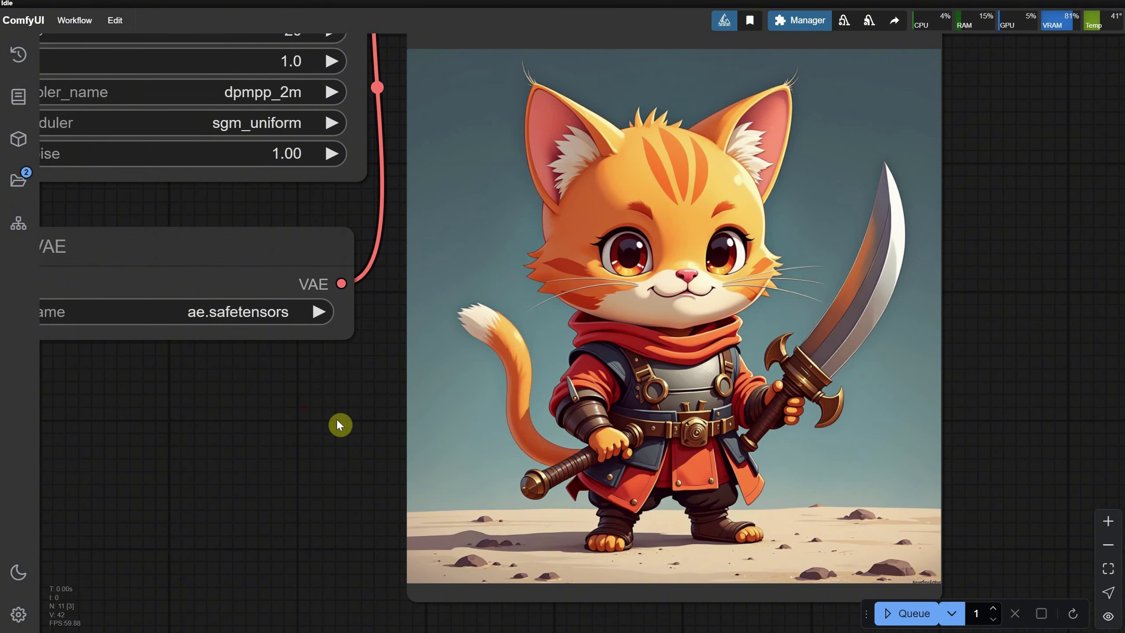
pyautogui.scroll(-3, 310, 422)
# Step: Recenter the LoRA loader and set ck-70sScifi strength to 0.70
pyautogui.moveTo(259, 452)
pyautogui.mouseDown()
pyautogui.moveTo(477, 478)
pyautogui.moveTo(879, 467)
pyautogui.mouseUp()
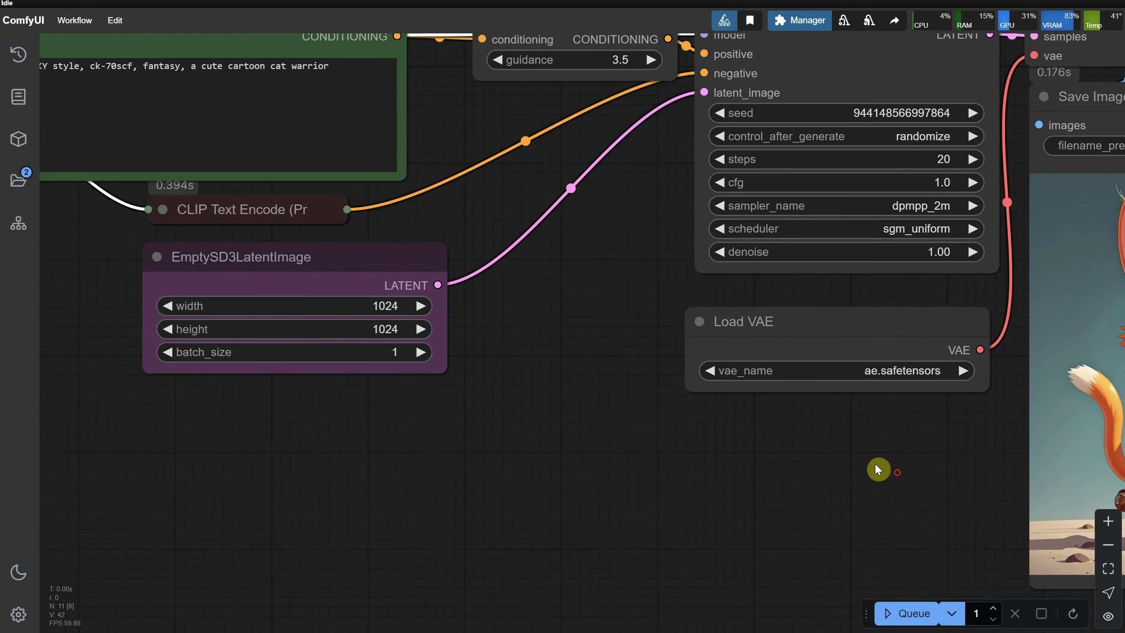
pyautogui.moveTo(536, 469); pyautogui.dragTo(934, 548)
pyautogui.moveTo(352, 438); pyautogui.dragTo(711, 508)
pyautogui.scroll(2, 727, 443)
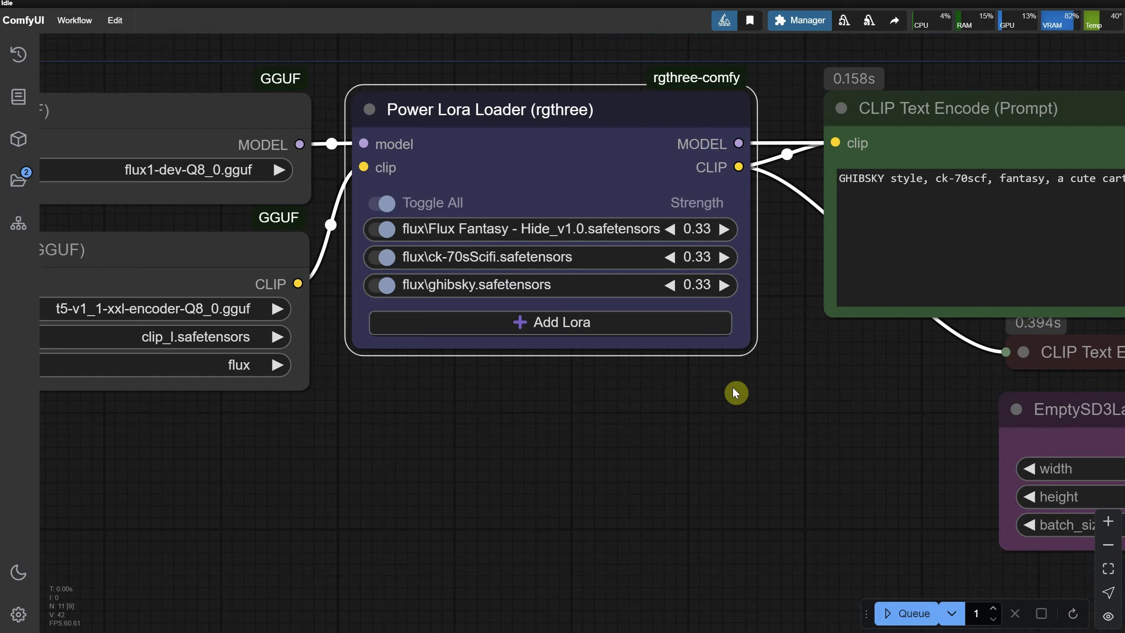
pyautogui.moveTo(736, 392); pyautogui.dragTo(672, 477)
pyautogui.click(632, 333)
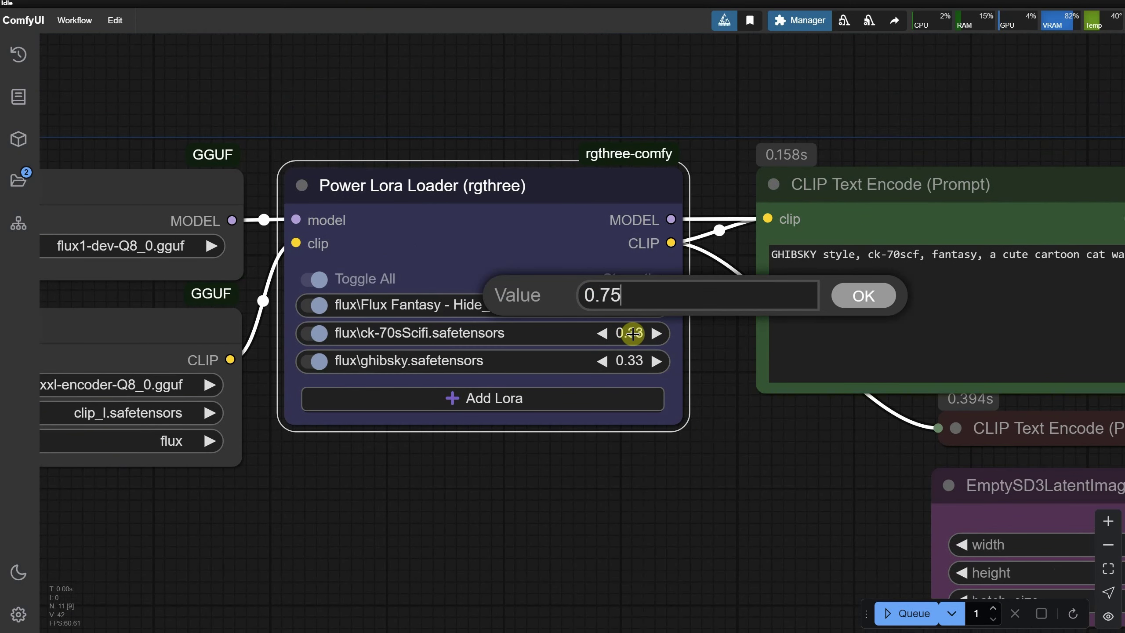
pyautogui.press('Return')
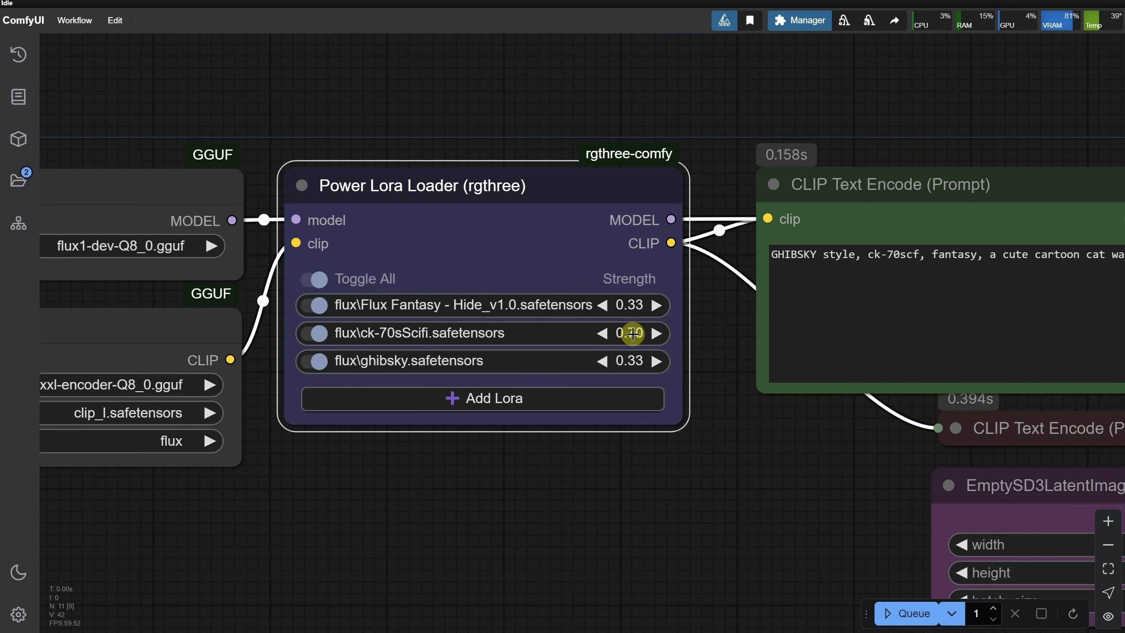
# Step: Set Flux Fantasy to 0.10 and ghibsky to 0.20, generate, and select the logged run time
pyautogui.click(630, 305)
pyautogui.write('0.')
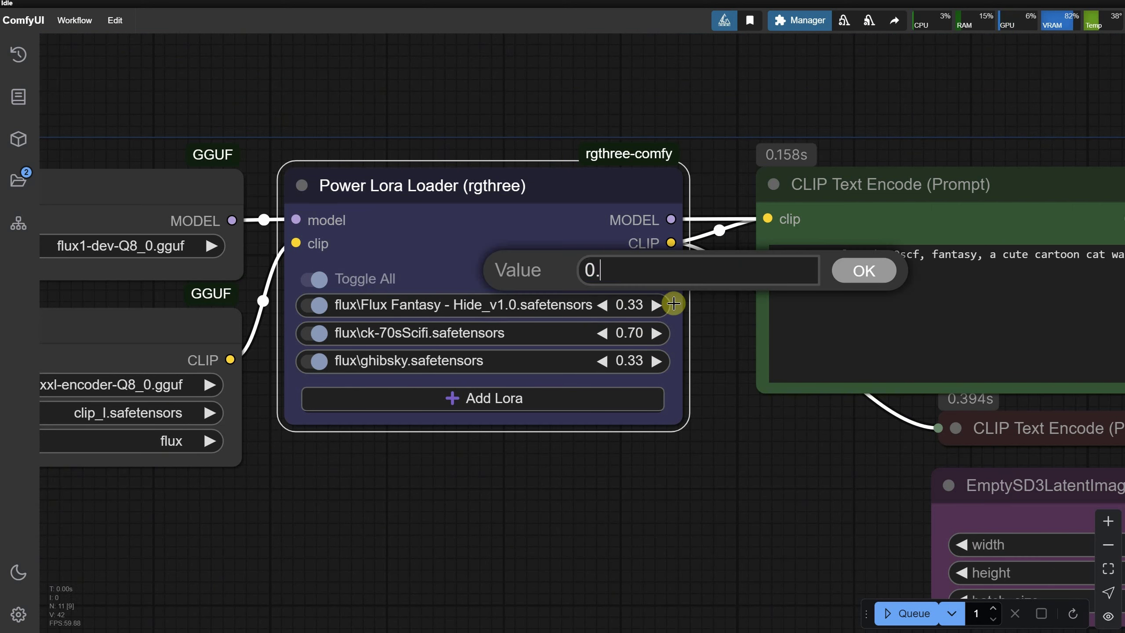
pyautogui.write('1')
pyautogui.press('Return')
pyautogui.click(630, 360)
pyautogui.write('0.2')
pyautogui.press('Return')
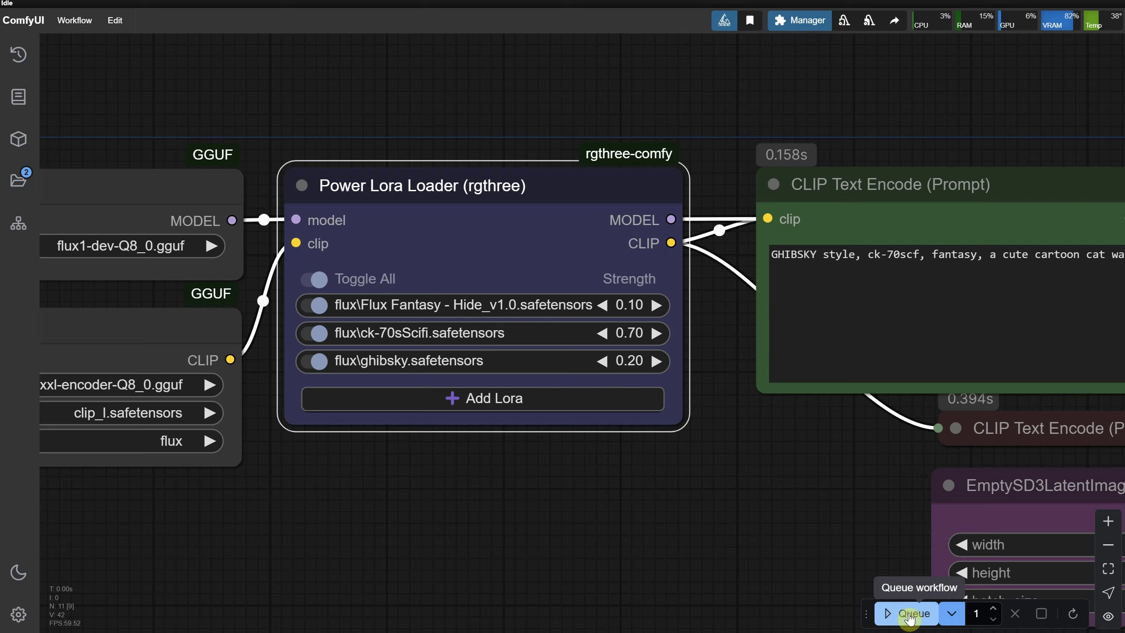
pyautogui.click(910, 614)
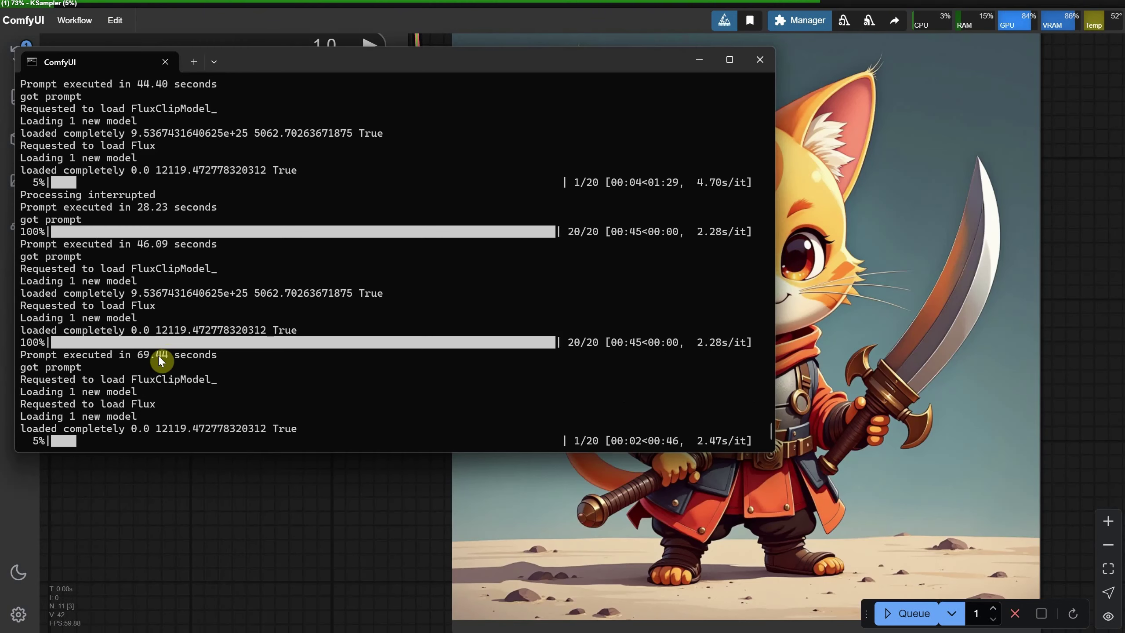
pyautogui.moveTo(141, 360); pyautogui.dragTo(161, 360)
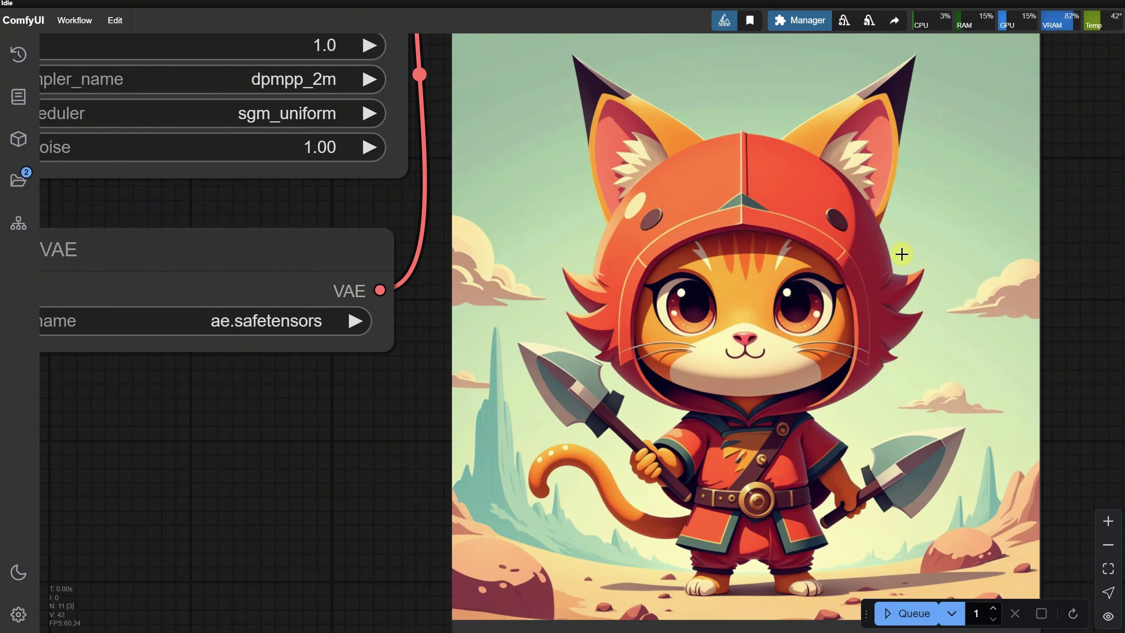
# Step: Set ghibsky to 0.80 and ck-70sScifi to 0.10, then generate the mace-wielding cat warrior
pyautogui.scroll(-5, 901, 254)
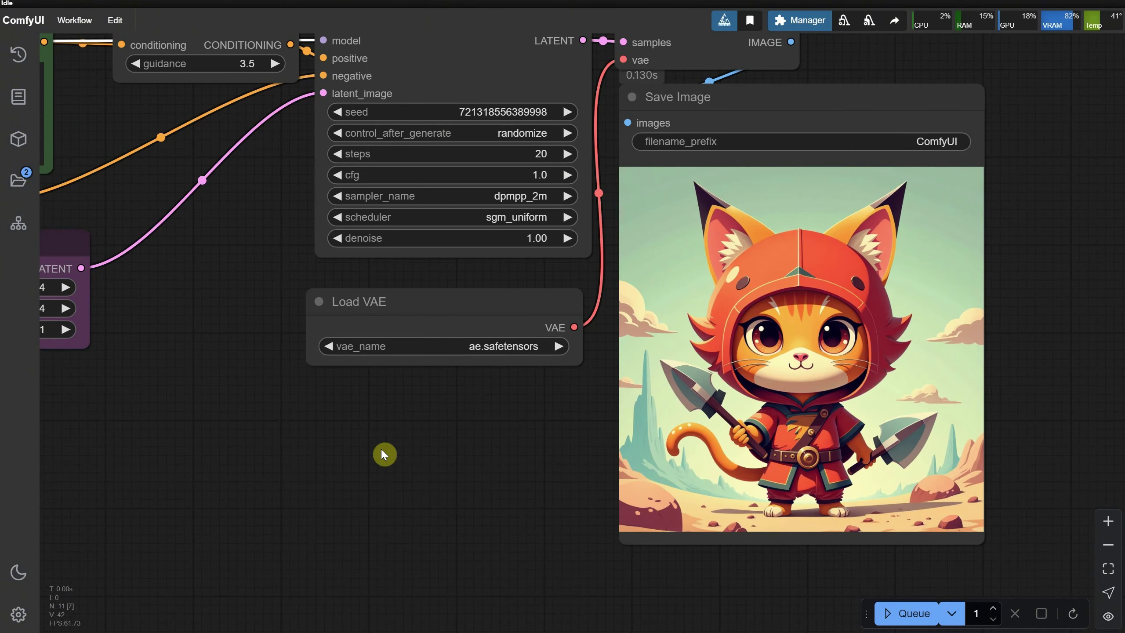
pyautogui.moveTo(240, 447); pyautogui.dragTo(855, 476)
pyautogui.moveTo(181, 418); pyautogui.dragTo(501, 466)
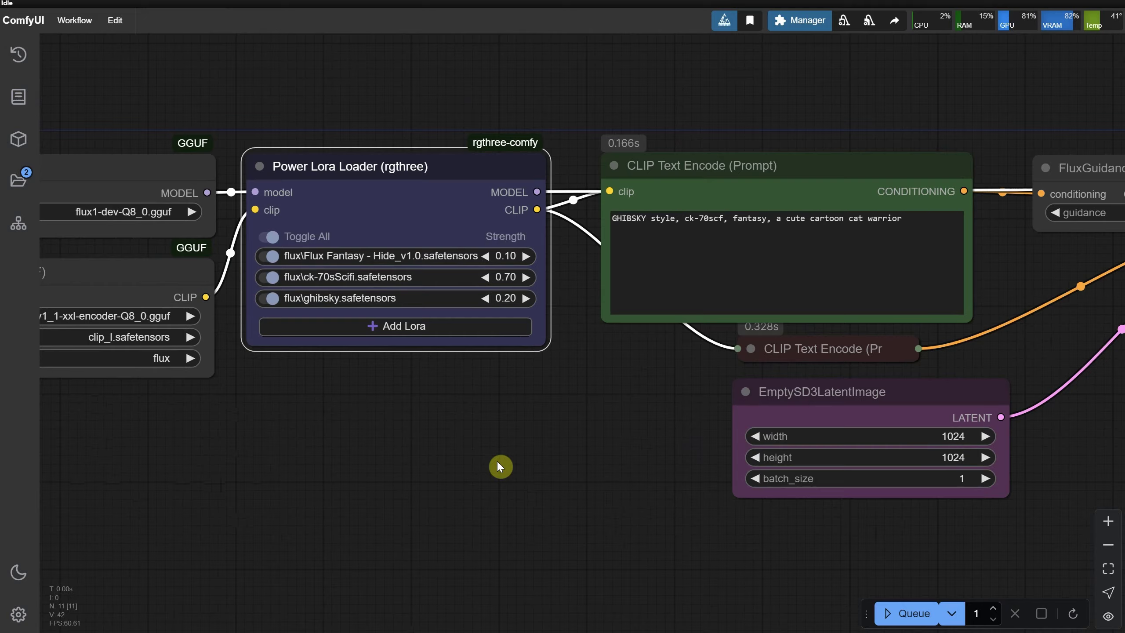
pyautogui.scroll(4, 501, 466)
pyautogui.moveTo(545, 410); pyautogui.dragTo(604, 439)
pyautogui.click(570, 306)
pyautogui.press('BackSpace')
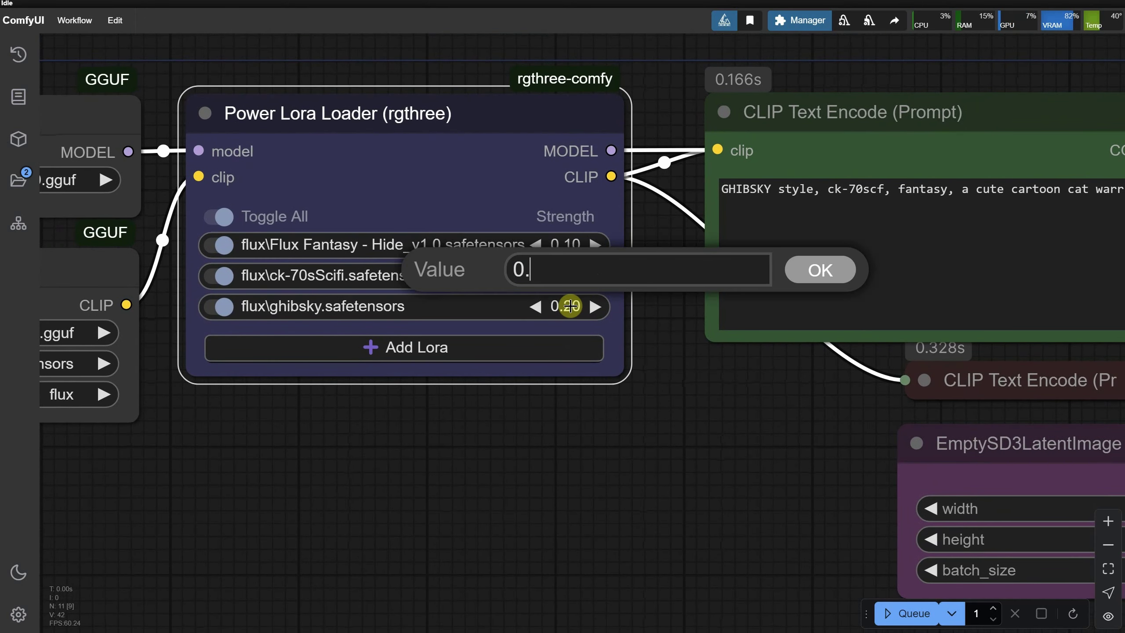
pyautogui.write('8')
pyautogui.press('Return')
pyautogui.click(572, 275)
pyautogui.write('0.1')
pyautogui.press('Return')
pyautogui.click(886, 613)
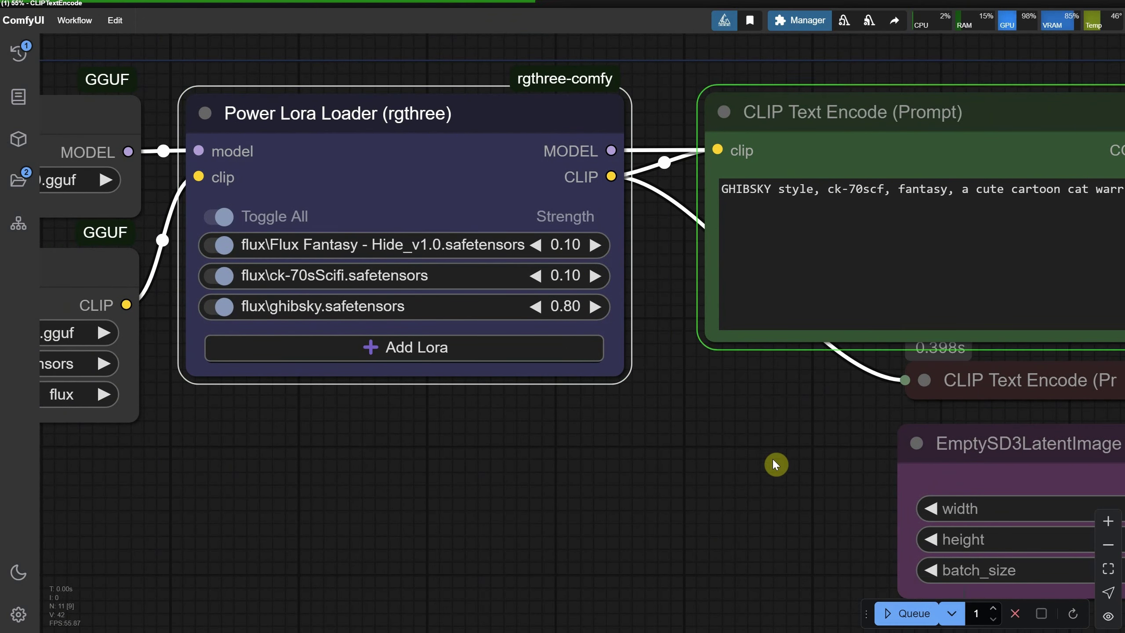
pyautogui.moveTo(776, 464); pyautogui.dragTo(724, 447)
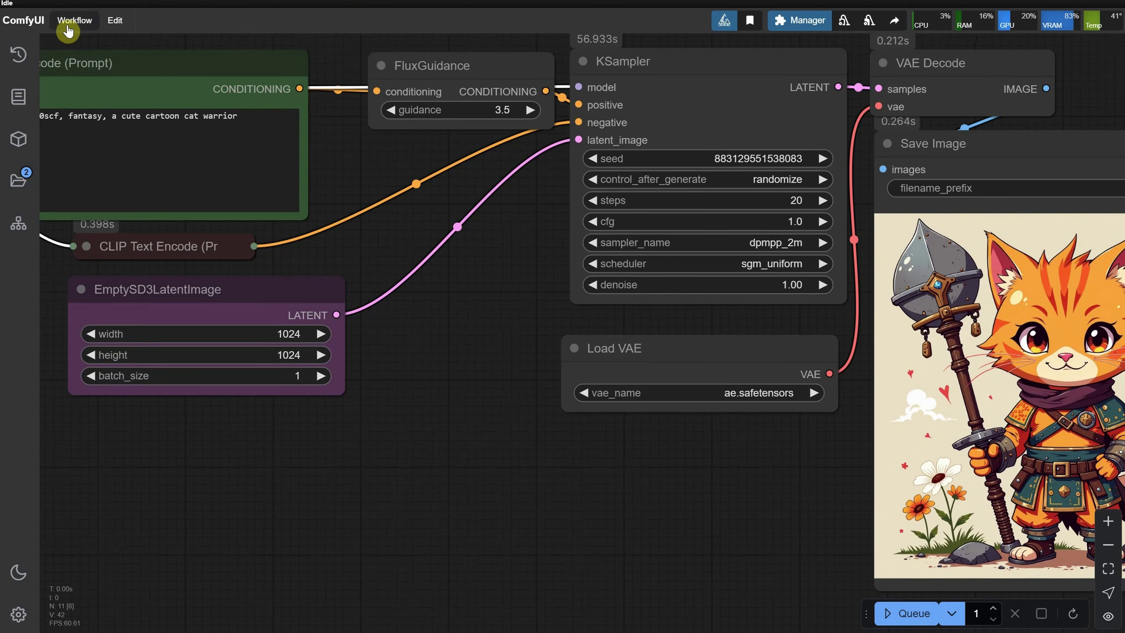
# Step: Load the saved EP17 IMG2IMG Ghibsky workflow JSON
pyautogui.click(74, 19)
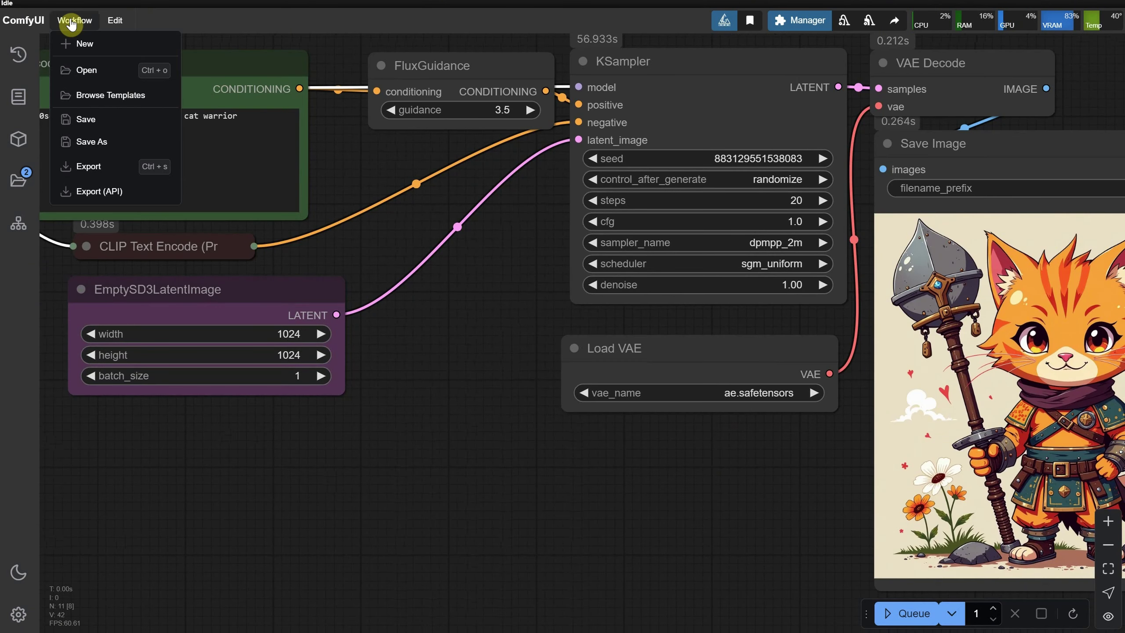
pyautogui.click(105, 71)
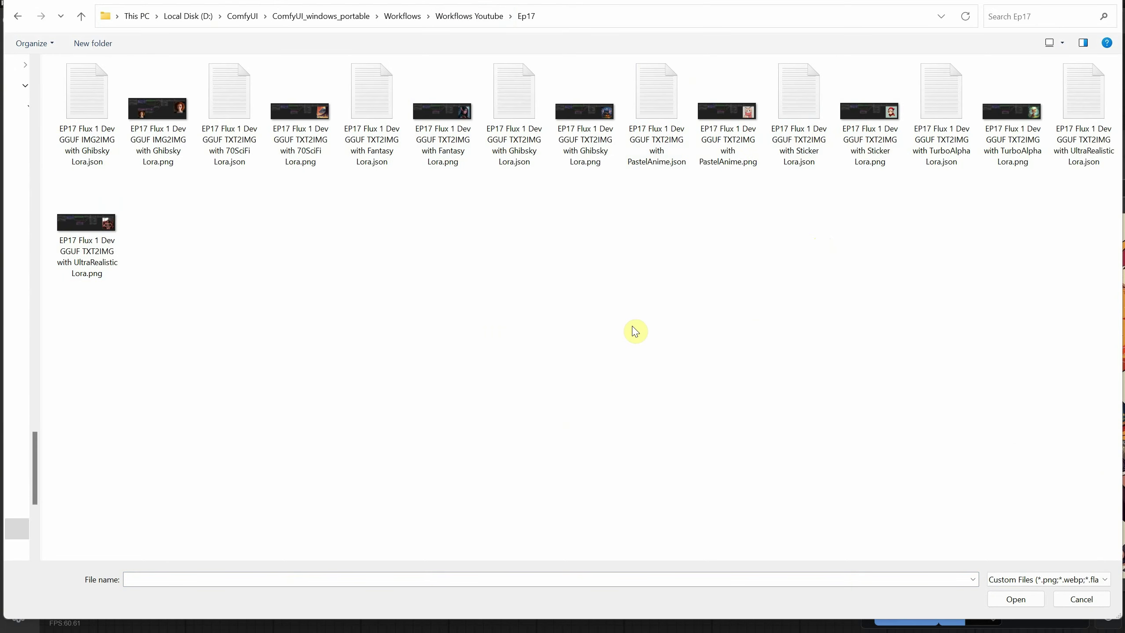
pyautogui.doubleClick(101, 109)
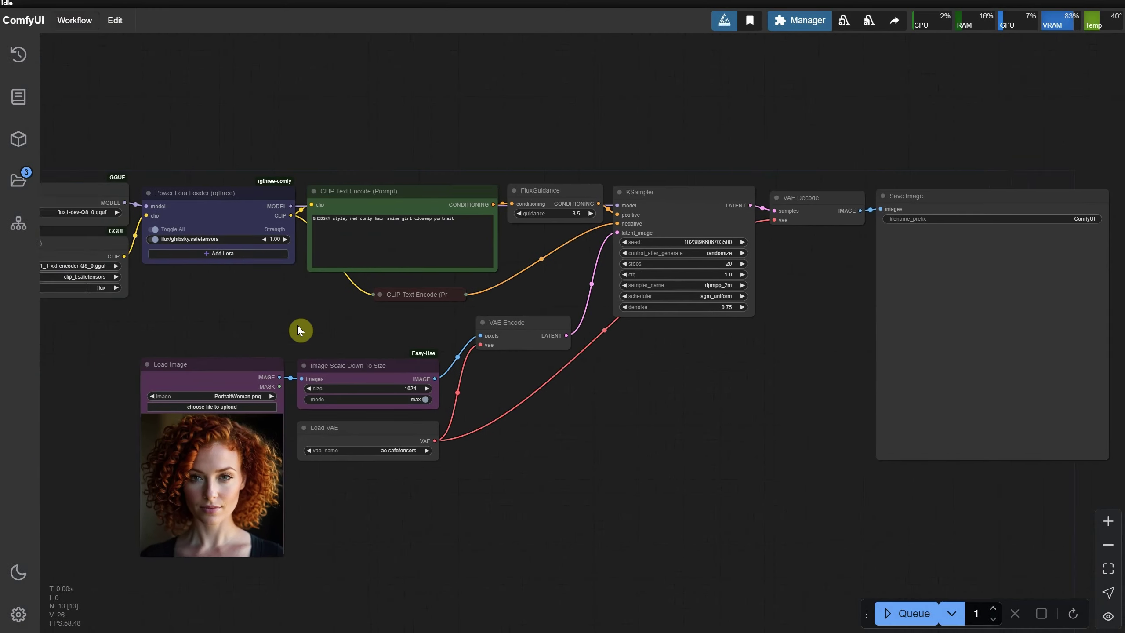
# Step: Inspect the loaded workflow's LoRA, source image, prompt and VAE nodes
pyautogui.moveTo(297, 323); pyautogui.dragTo(546, 297)
pyautogui.scroll(5, 466, 257)
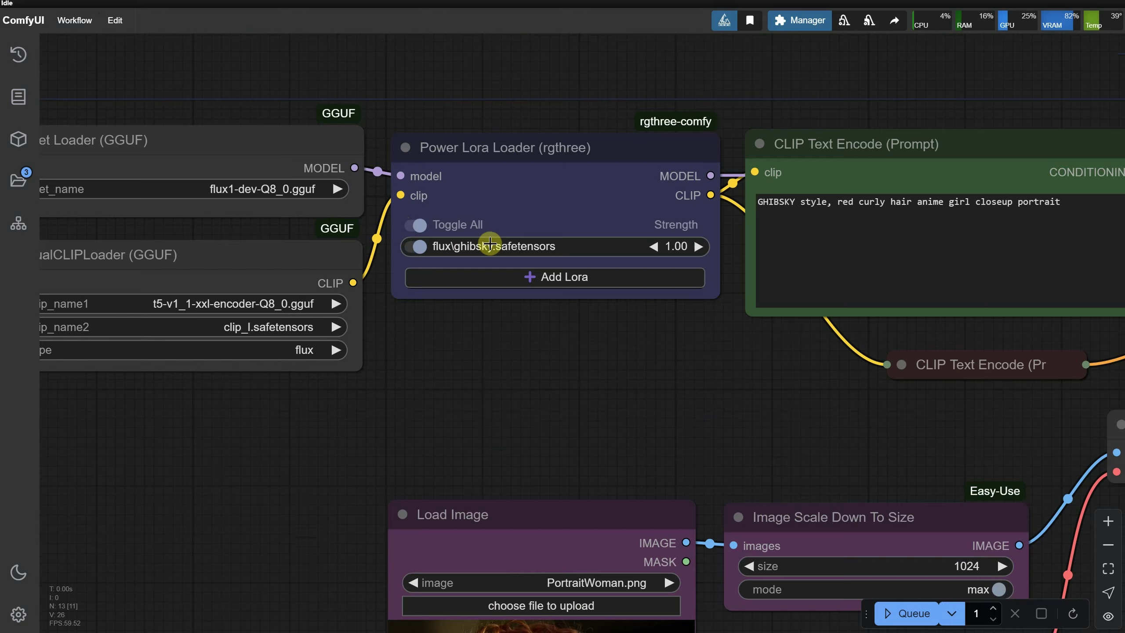
pyautogui.moveTo(646, 372); pyautogui.dragTo(409, 328)
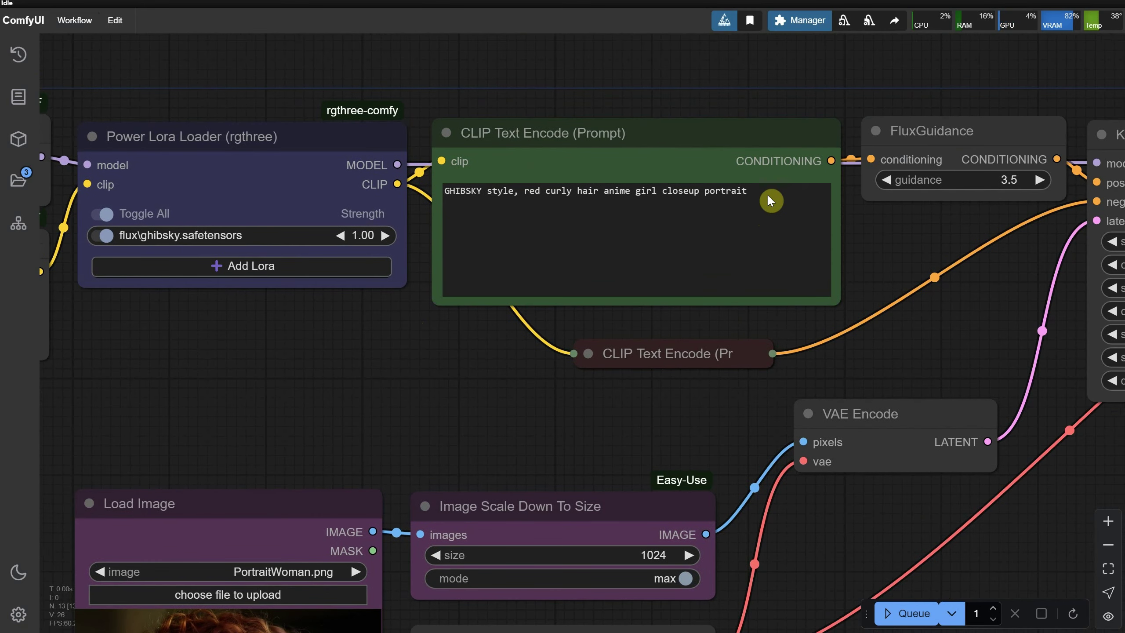
pyautogui.moveTo(769, 197); pyautogui.dragTo(519, 191)
pyautogui.scroll(-3, 425, 375)
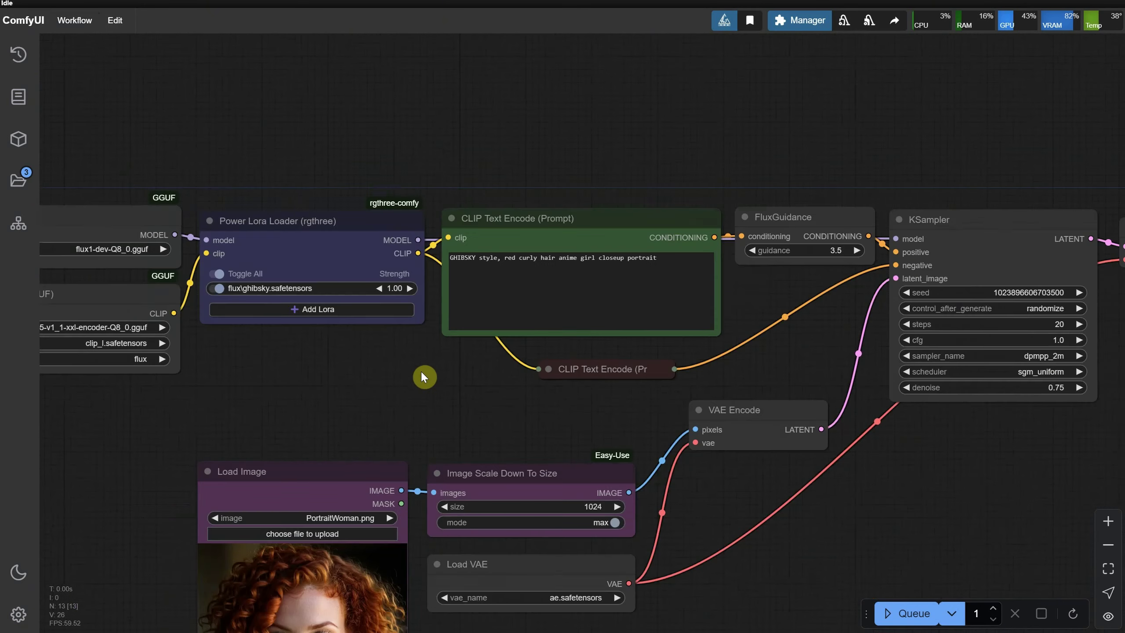
pyautogui.moveTo(424, 374); pyautogui.dragTo(452, 193)
pyautogui.scroll(3, 516, 470)
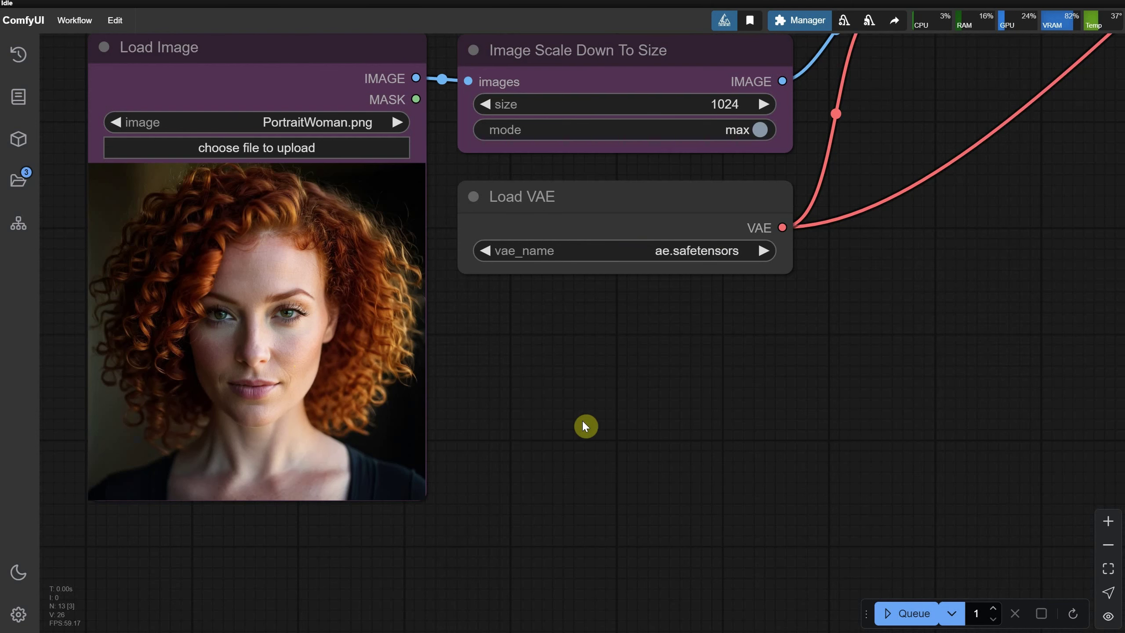
pyautogui.scroll(-5, 635, 435)
pyautogui.moveTo(740, 388); pyautogui.dragTo(711, 385)
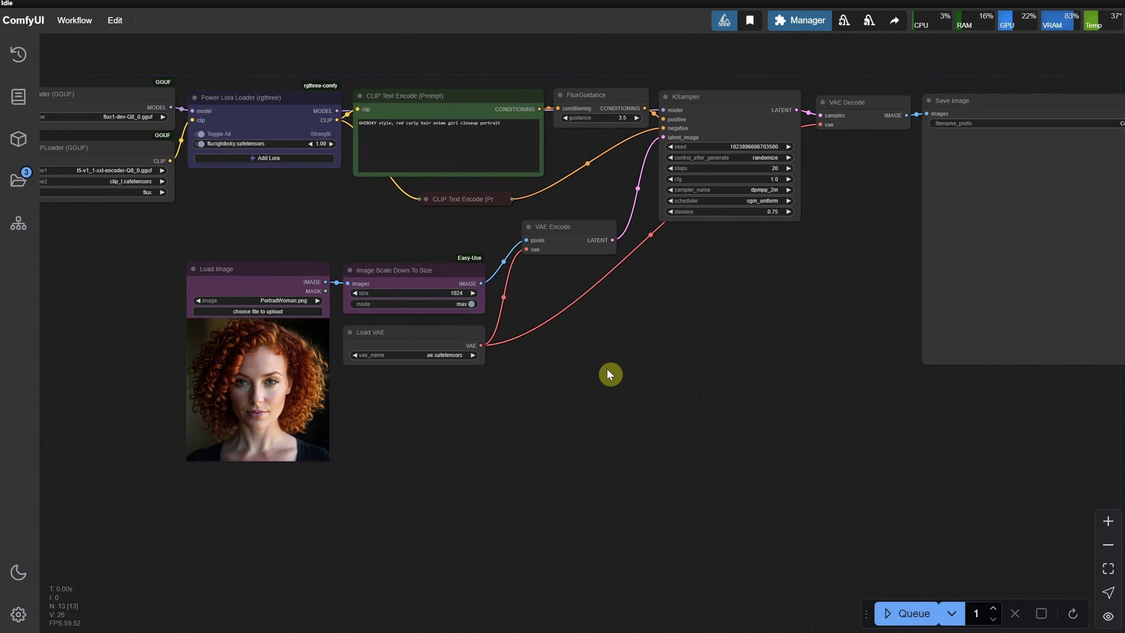
# Step: Queue the img2img generation at denoise 0.75 and center the sampler node
pyautogui.click(904, 612)
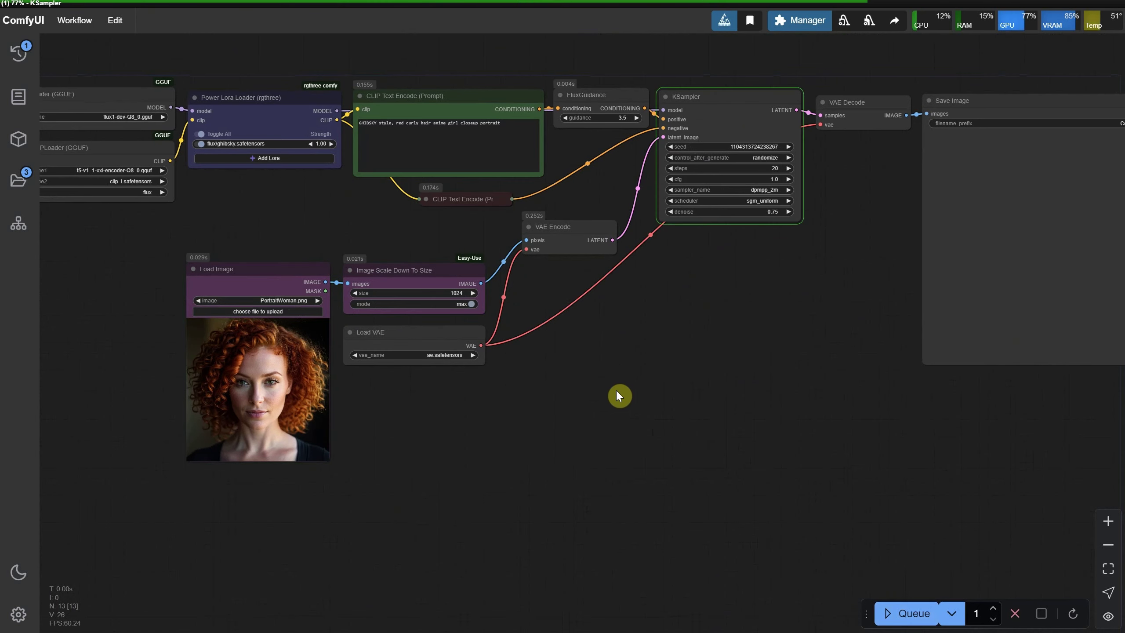
pyautogui.scroll(2, 577, 393)
pyautogui.scroll(2, 729, 314)
pyautogui.moveTo(663, 263); pyautogui.dragTo(552, 407)
pyautogui.scroll(5, 549, 401)
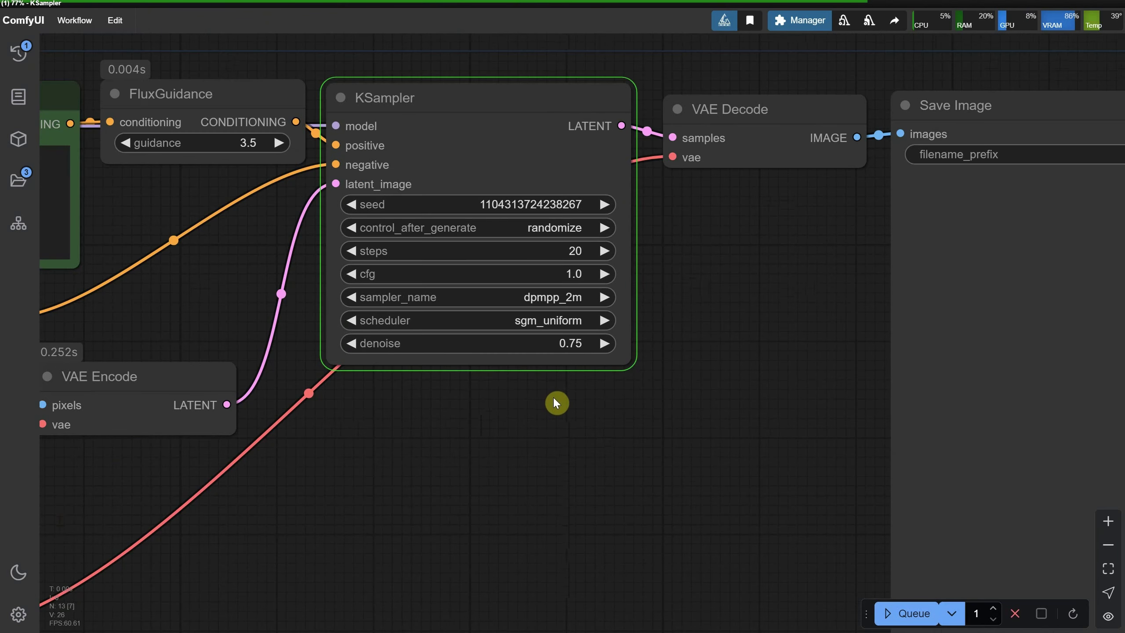
# Step: Put the source portrait node below the sampler, with the output image beside it
pyautogui.scroll(-5, 577, 346)
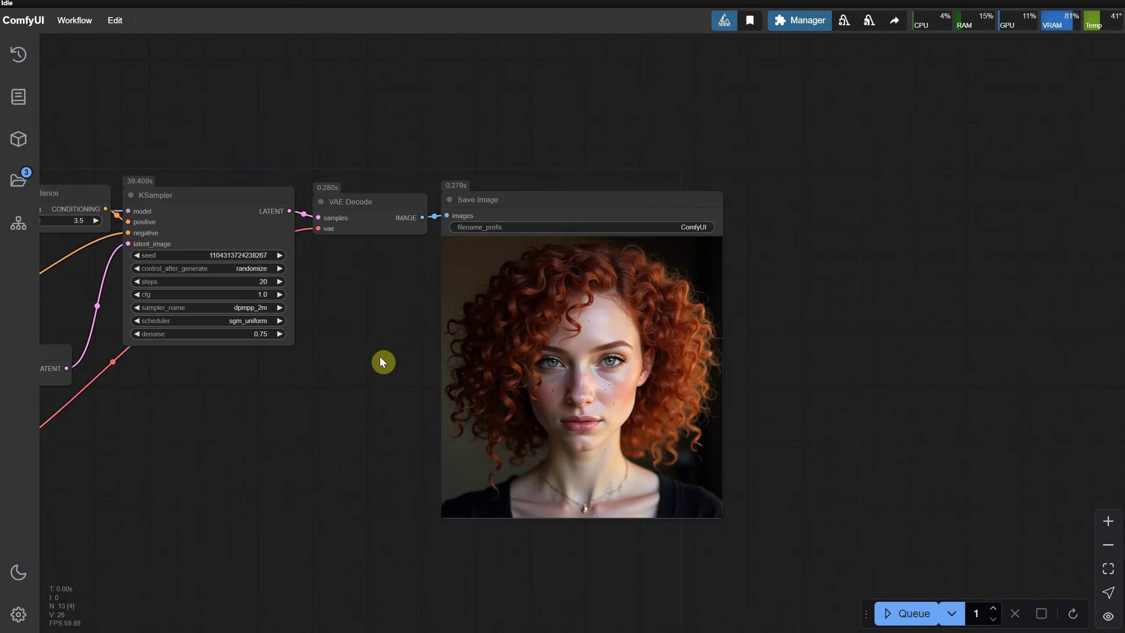
pyautogui.scroll(1, 382, 359)
pyautogui.moveTo(319, 422); pyautogui.dragTo(653, 241)
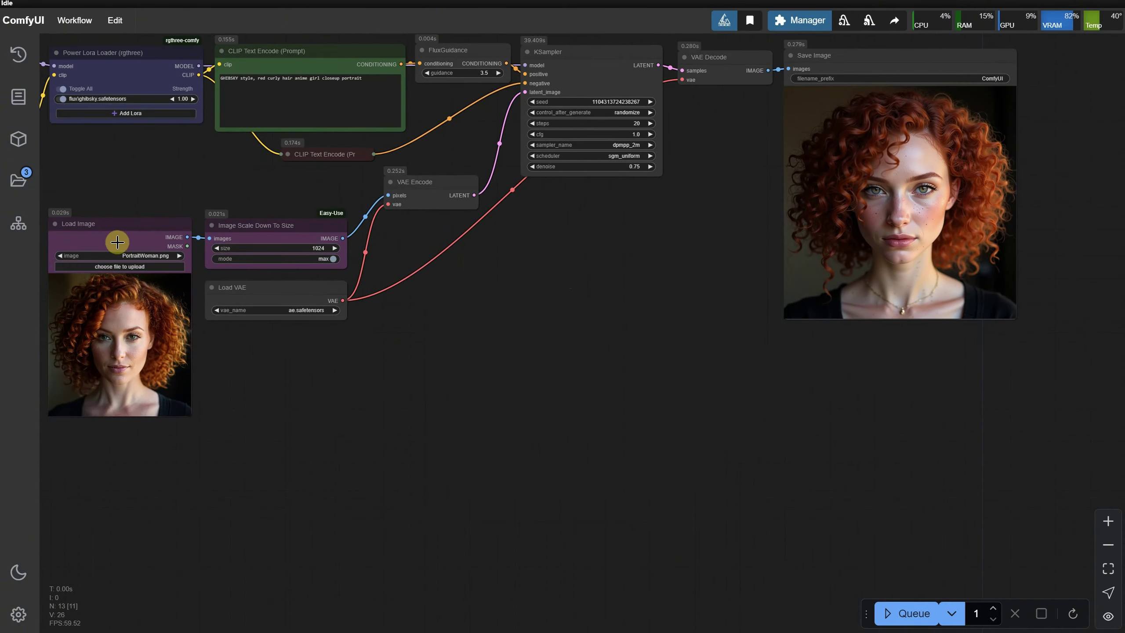
pyautogui.moveTo(118, 242); pyautogui.dragTo(582, 232)
pyautogui.moveTo(917, 71); pyautogui.dragTo(801, 202)
pyautogui.scroll(4, 992, 353)
pyautogui.moveTo(991, 353); pyautogui.dragTo(1025, 432)
pyautogui.scroll(4, 489, 143)
# Step: Set KSampler denoise to 0.80 and rerun the workflow
pyautogui.click(488, 146)
pyautogui.write('0.8')
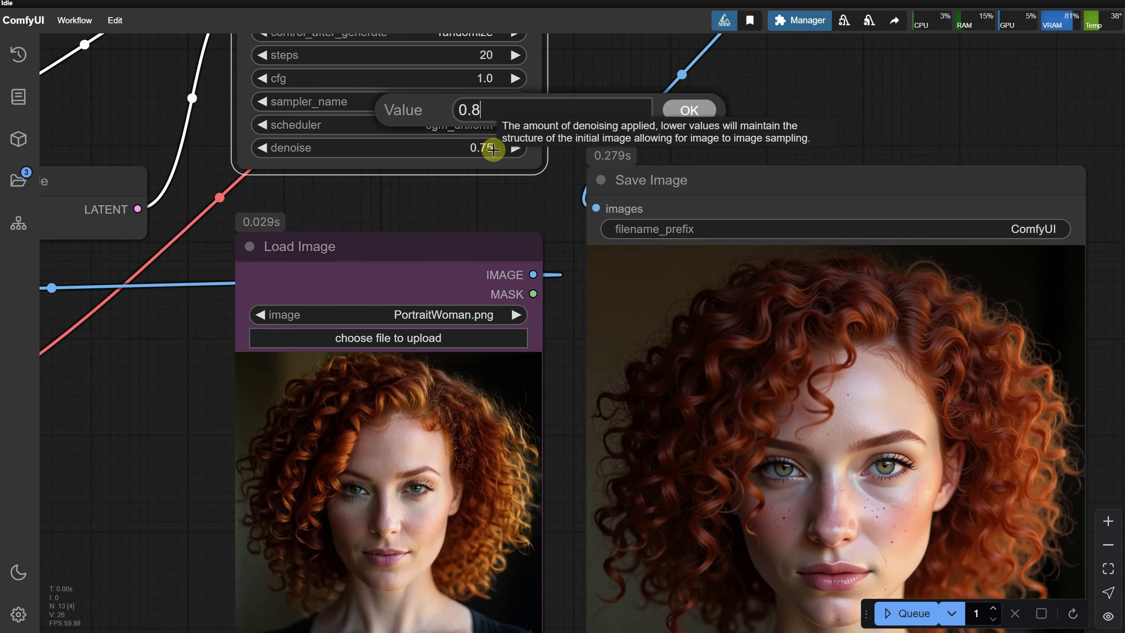
pyautogui.press('Return')
pyautogui.click(908, 617)
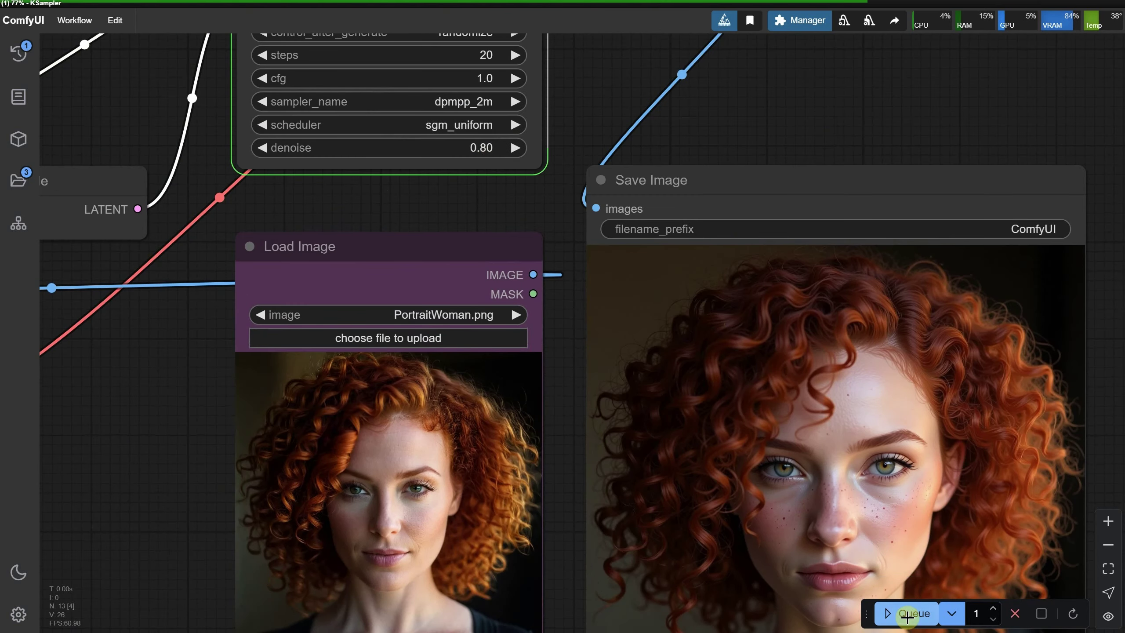
pyautogui.scroll(-4, 130, 422)
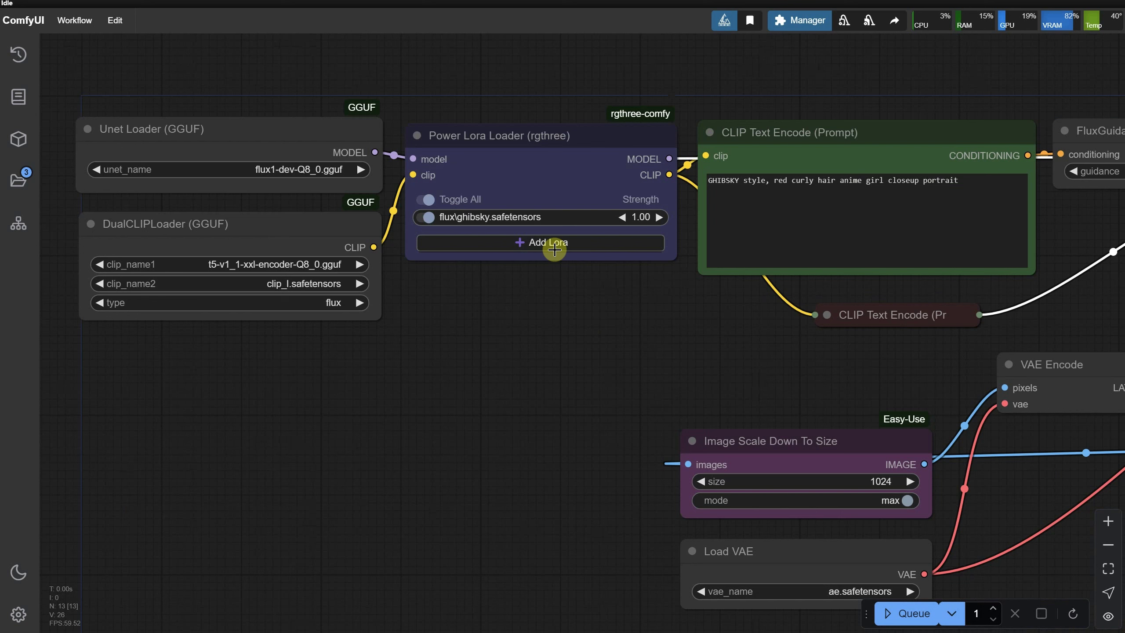
# Step: Switch the LoRA to ck-70sScifi and copy its trigger keyword
pyautogui.click(483, 217)
pyautogui.click(556, 266)
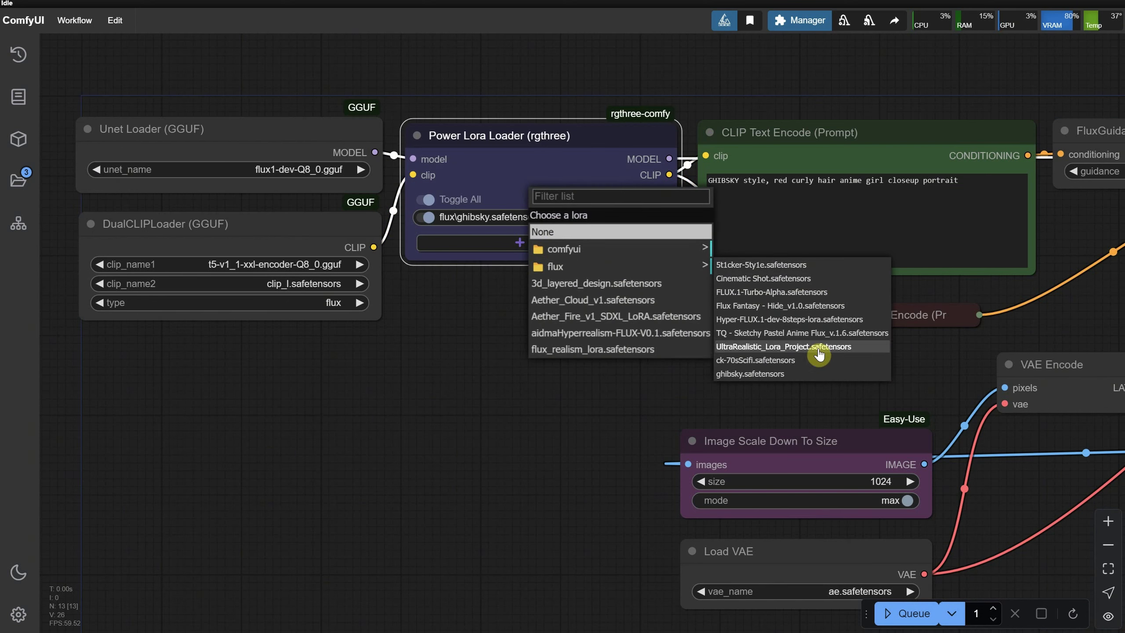
pyautogui.click(755, 360)
pyautogui.rightClick(589, 219)
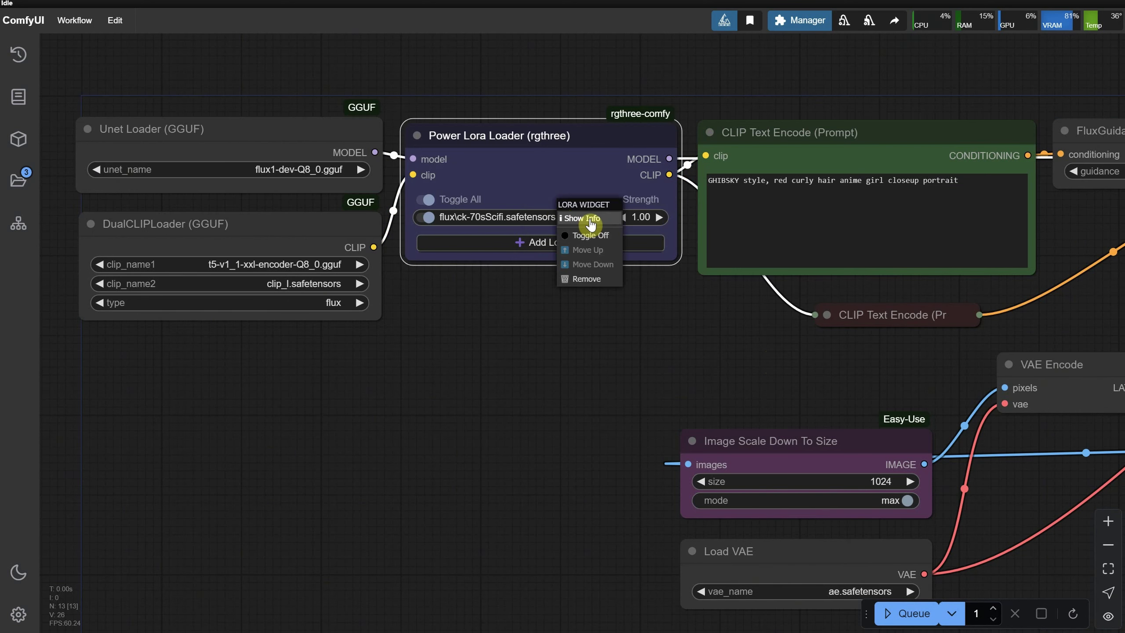
pyautogui.click(590, 219)
# Step: Change the prompt to 'ck-70scf, red curly hair woman closeup portrait' and generate at denoise 0.95
pyautogui.click(739, 427)
pyautogui.write('ck-70scf')
pyautogui.moveTo(708, 180); pyautogui.dragTo(860, 186)
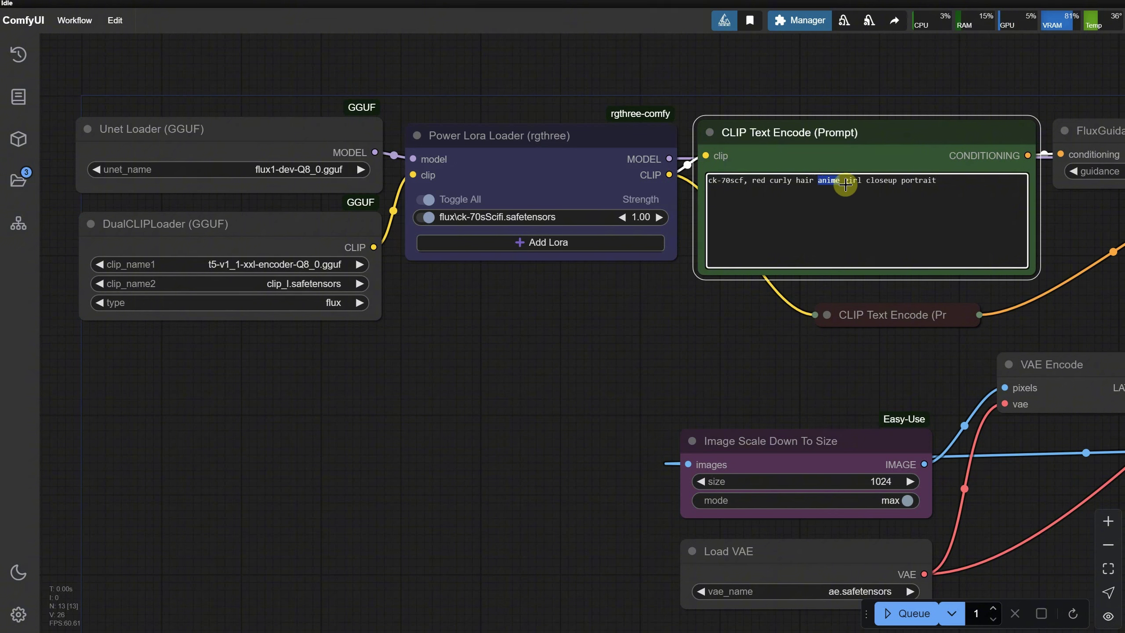
pyautogui.press('BackSpace')
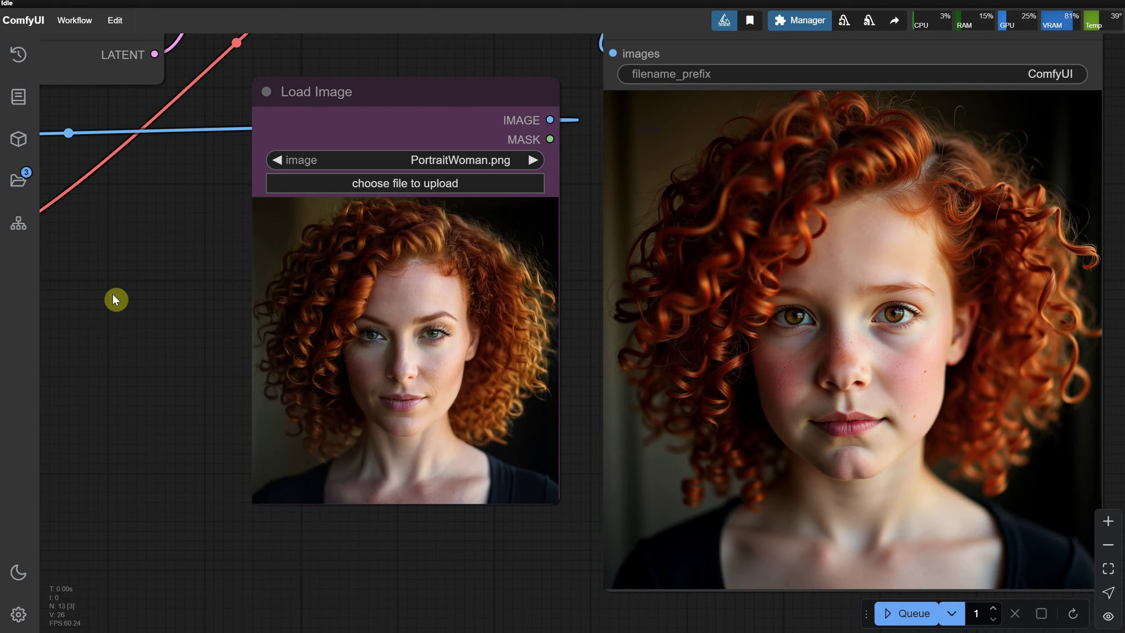
pyautogui.hscroll(-10, 498, 382)
pyautogui.doubleClick(414, 137)
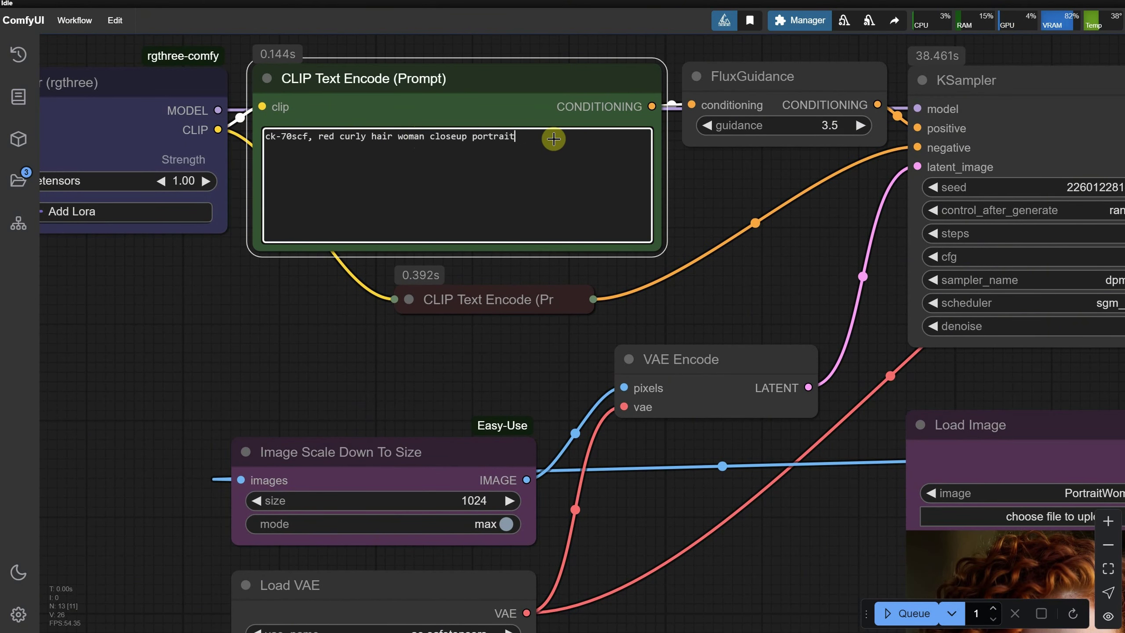
pyautogui.hscroll(15, 475, 412)
pyautogui.scroll(-7, 475, 412)
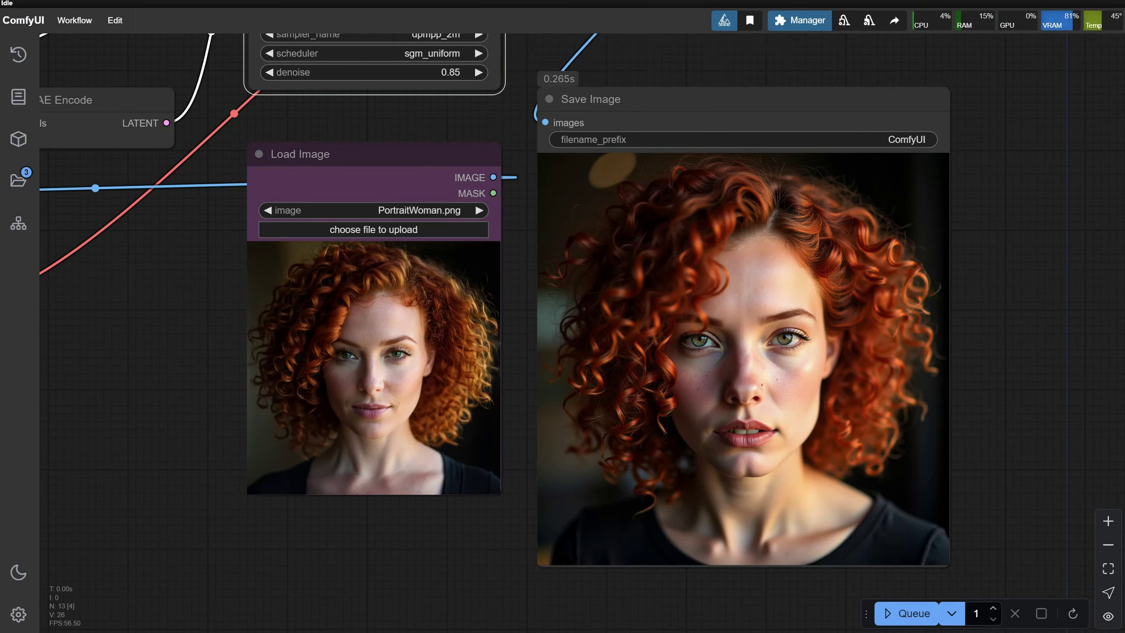
pyautogui.hotkey('ctrl', 'Return')
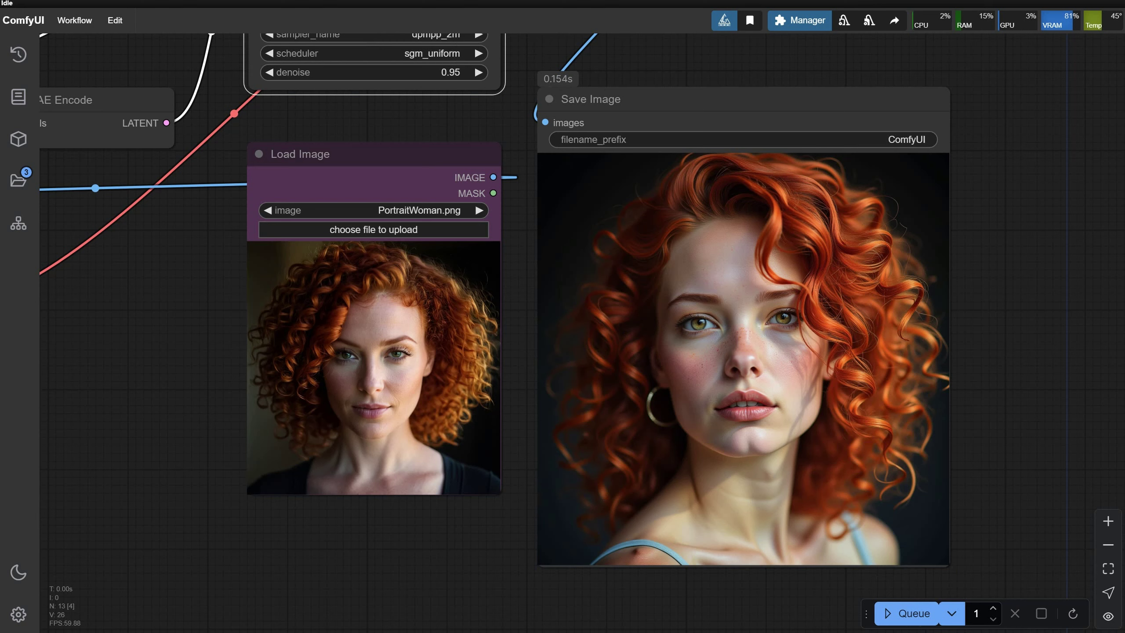
# Step: Append ', digital painting' to the end of the positive prompt
pyautogui.scroll(-5, 987, 332)
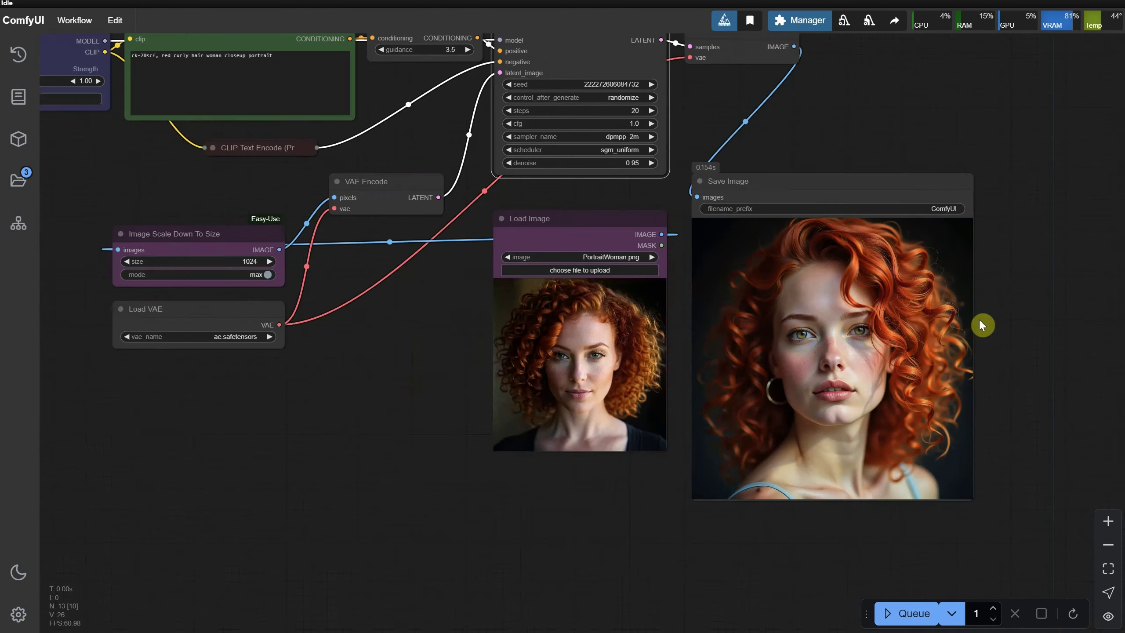
pyautogui.moveTo(421, 414); pyautogui.dragTo(472, 518)
pyautogui.scroll(7, 368, 306)
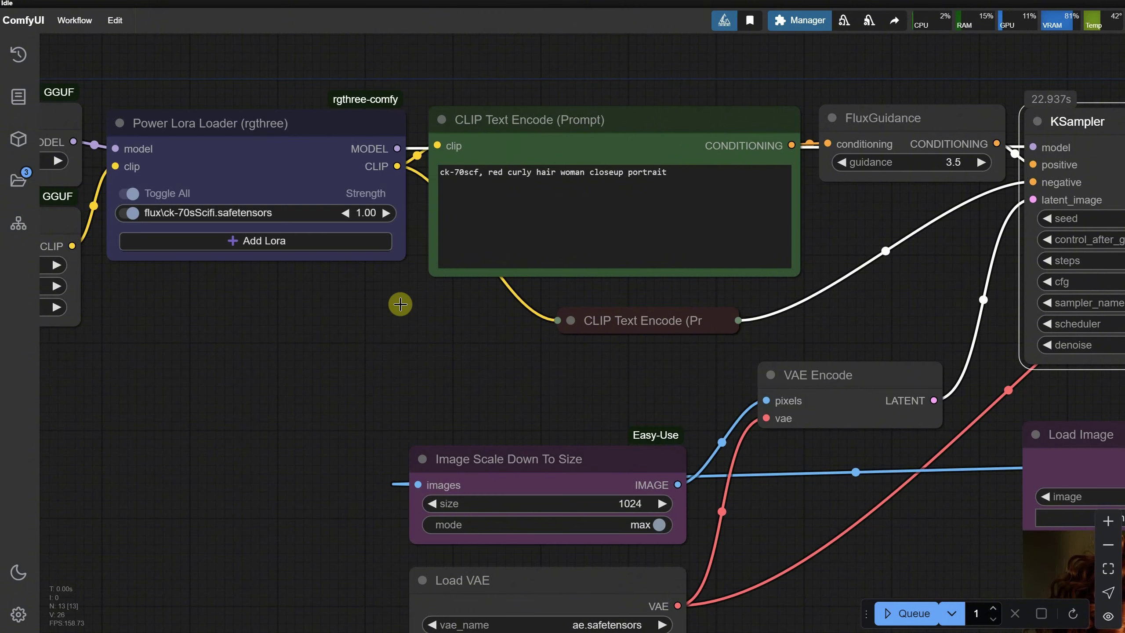
pyautogui.click(682, 176)
pyautogui.write(', digital painting')
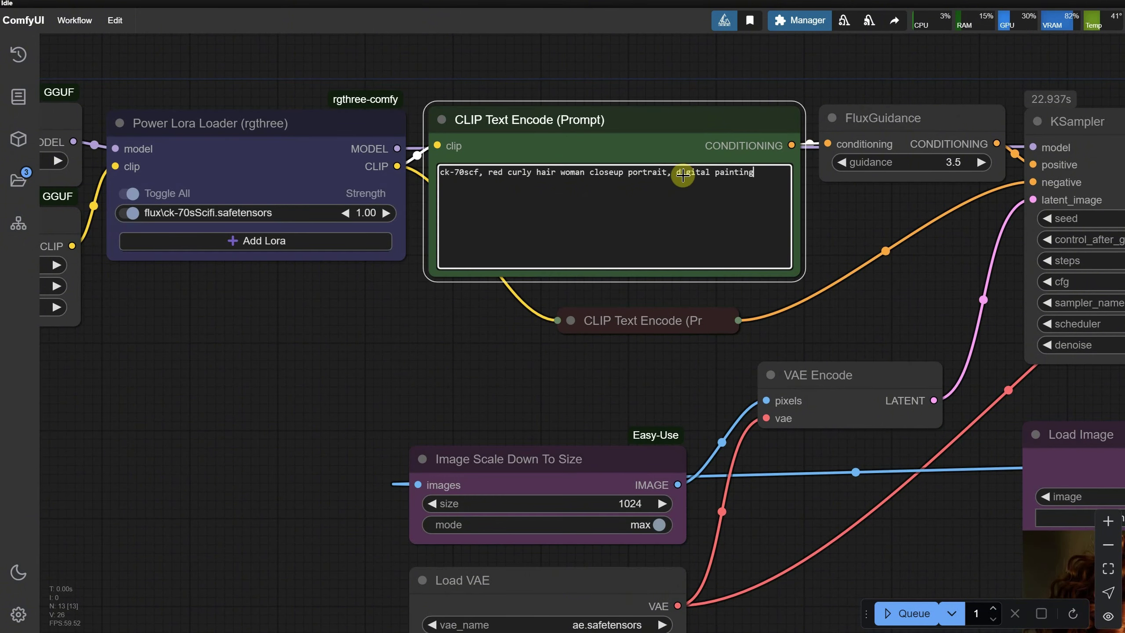
pyautogui.moveTo(899, 319); pyautogui.dragTo(219, 33)
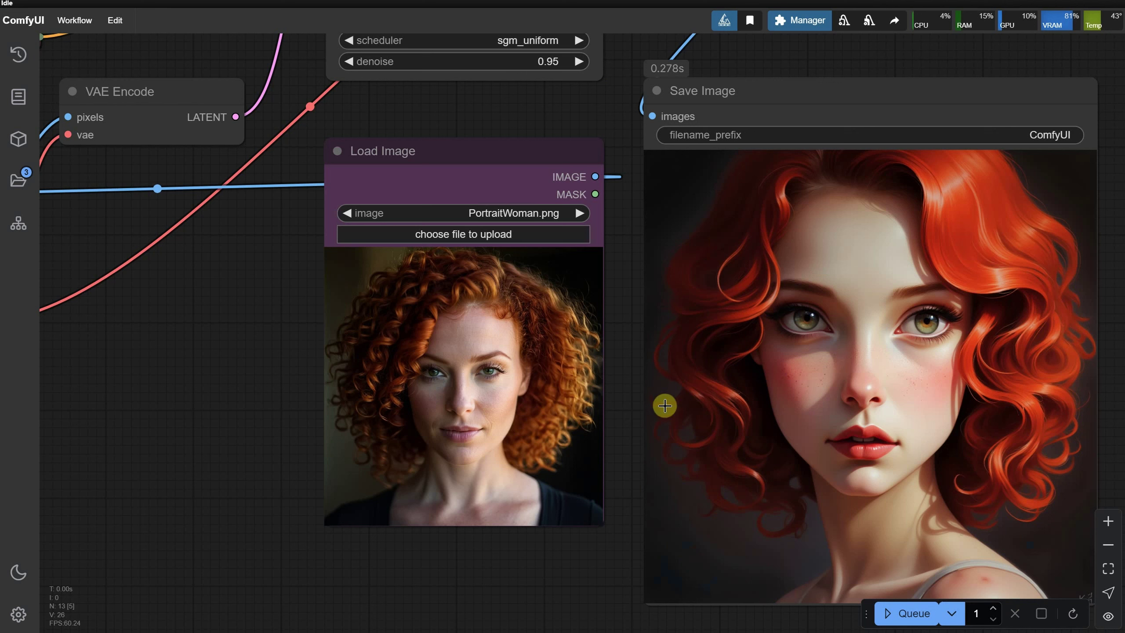
# Step: Set KSampler denoise to 0.85 and regenerate the portrait as a painted illustration
pyautogui.click(549, 70)
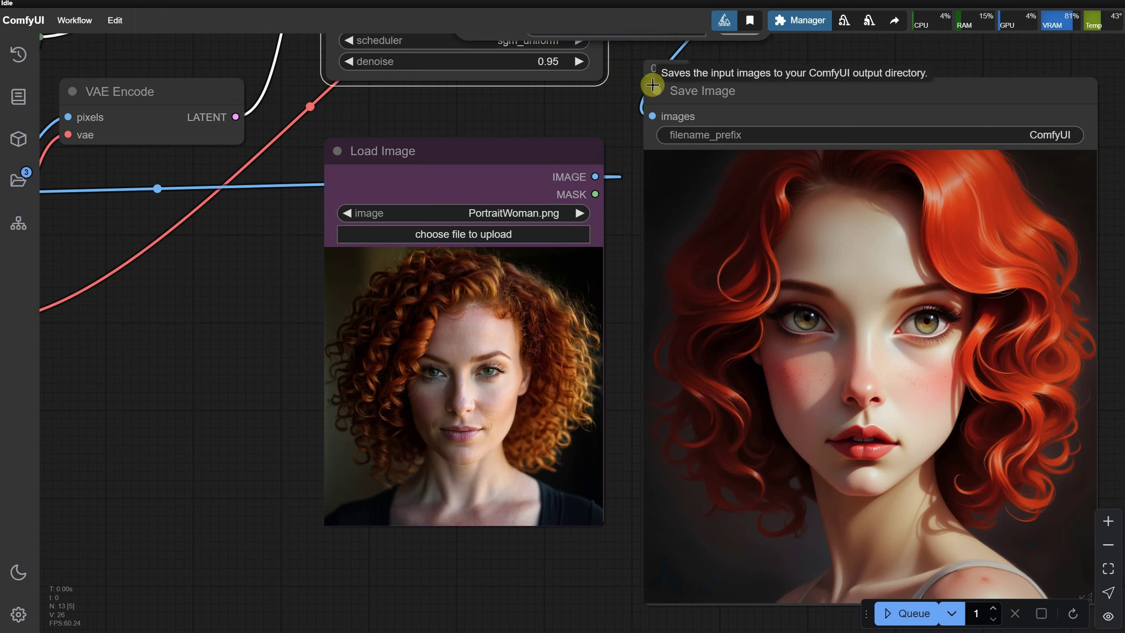
pyautogui.scroll(3, 629, 88)
pyautogui.scroll(-5, 609, 106)
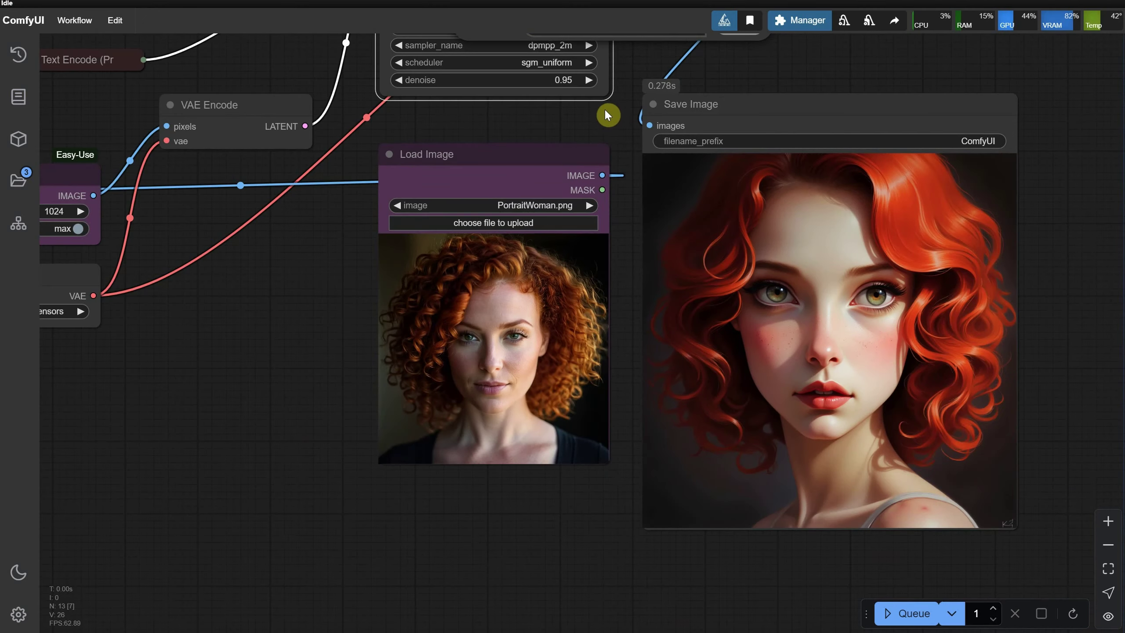
pyautogui.click(598, 106)
pyautogui.click(563, 80)
pyautogui.write('0.')
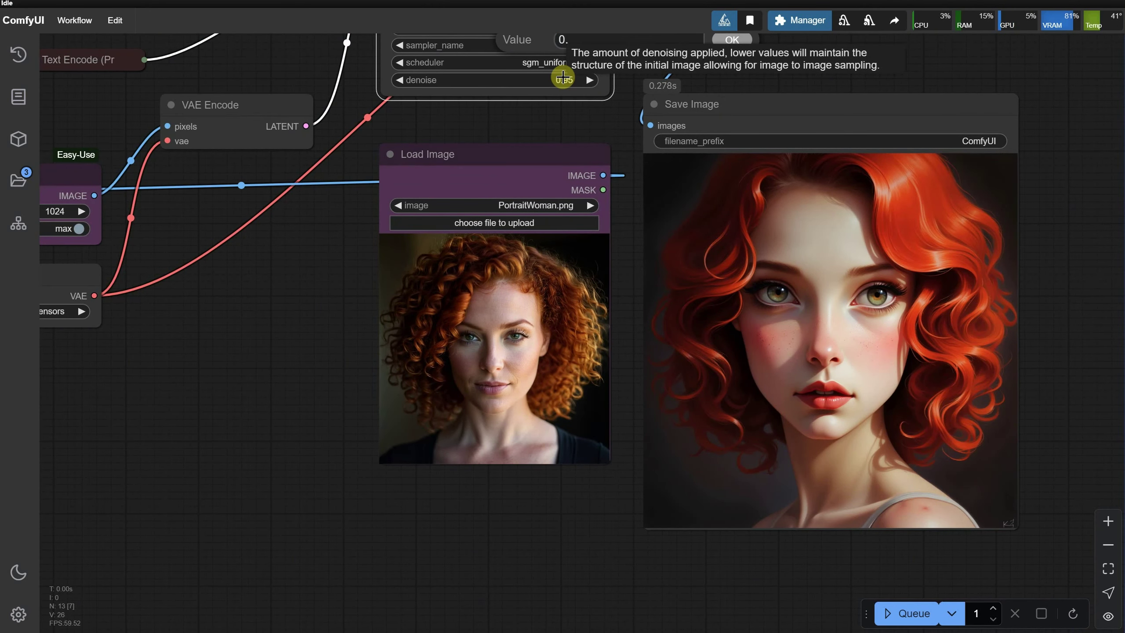
pyautogui.press('Escape')
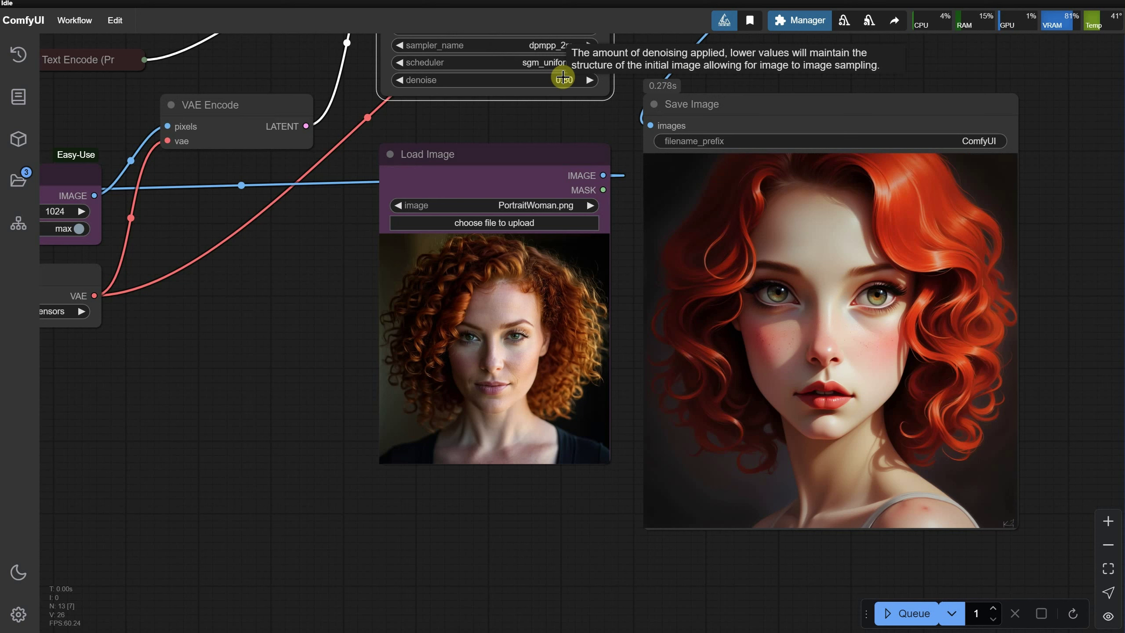
pyautogui.click(934, 608)
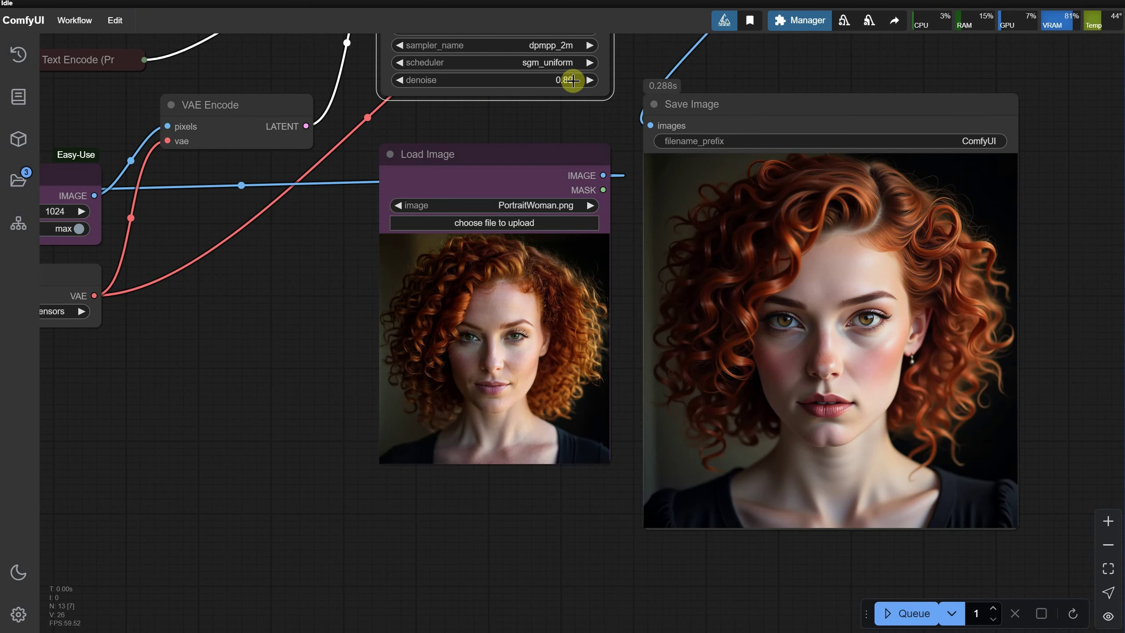
pyautogui.click(572, 80)
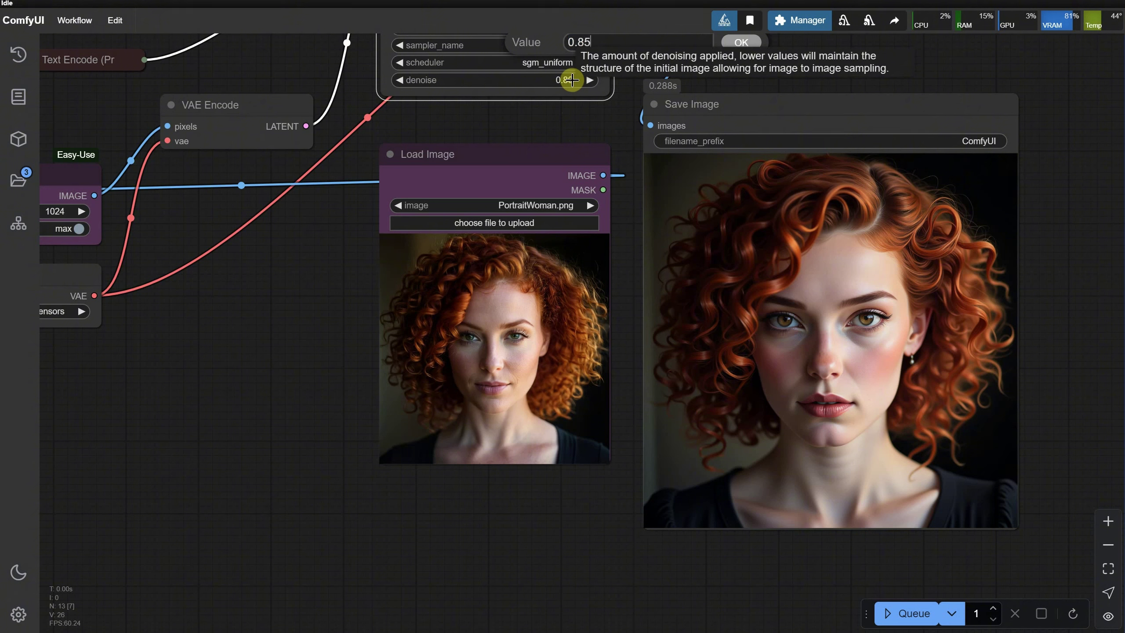
pyautogui.press('Return')
pyautogui.click(886, 613)
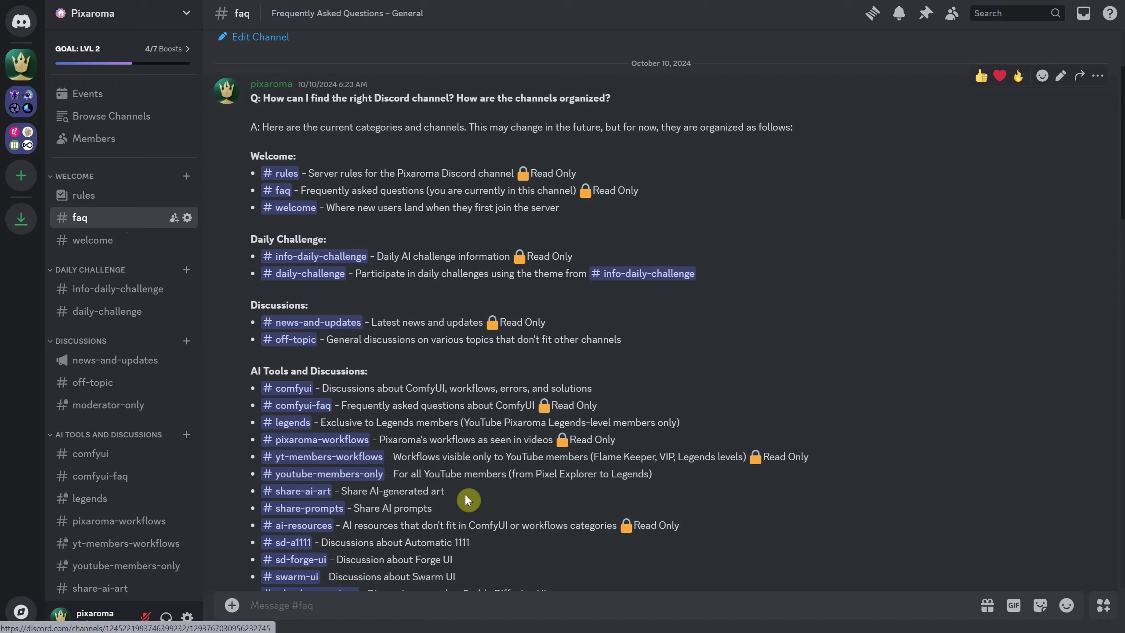
# Step: Browse the faq, info-daily-challenge and daily-challenge channels, then open comfyui-faq
pyautogui.scroll(-1, 539, 390)
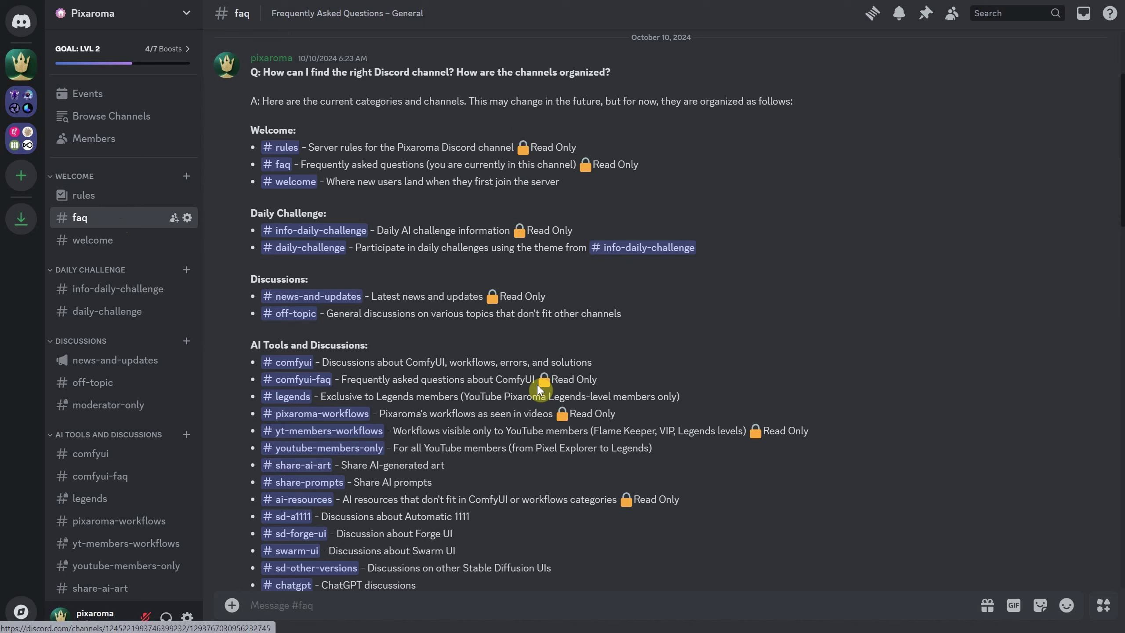
pyautogui.scroll(-4, 539, 389)
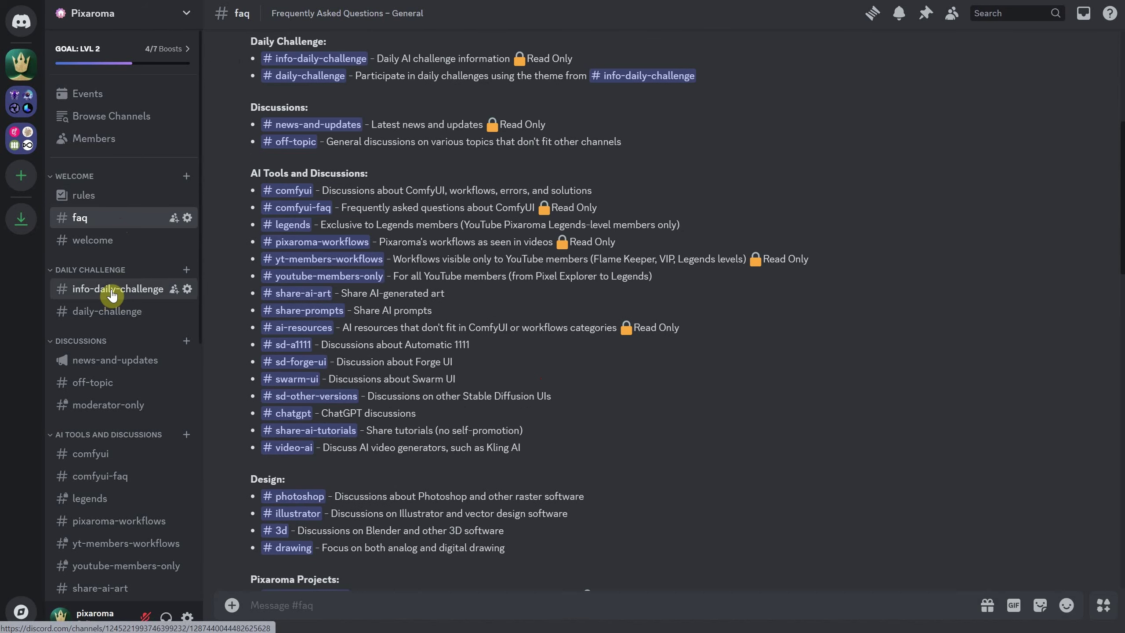
pyautogui.click(111, 288)
pyautogui.click(106, 314)
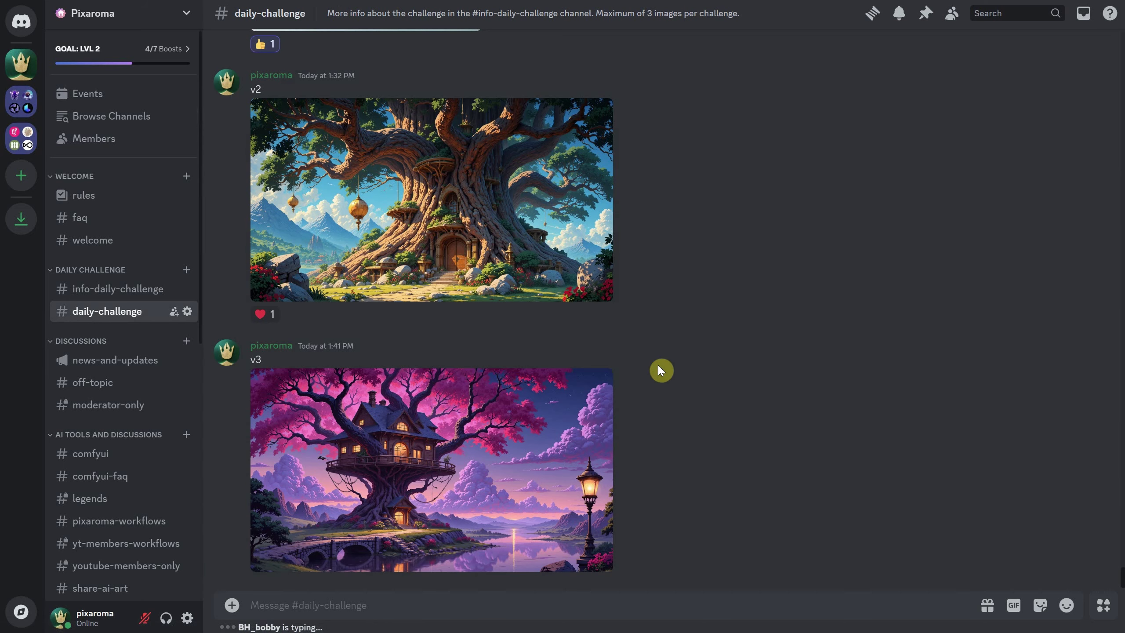
pyautogui.click(102, 16)
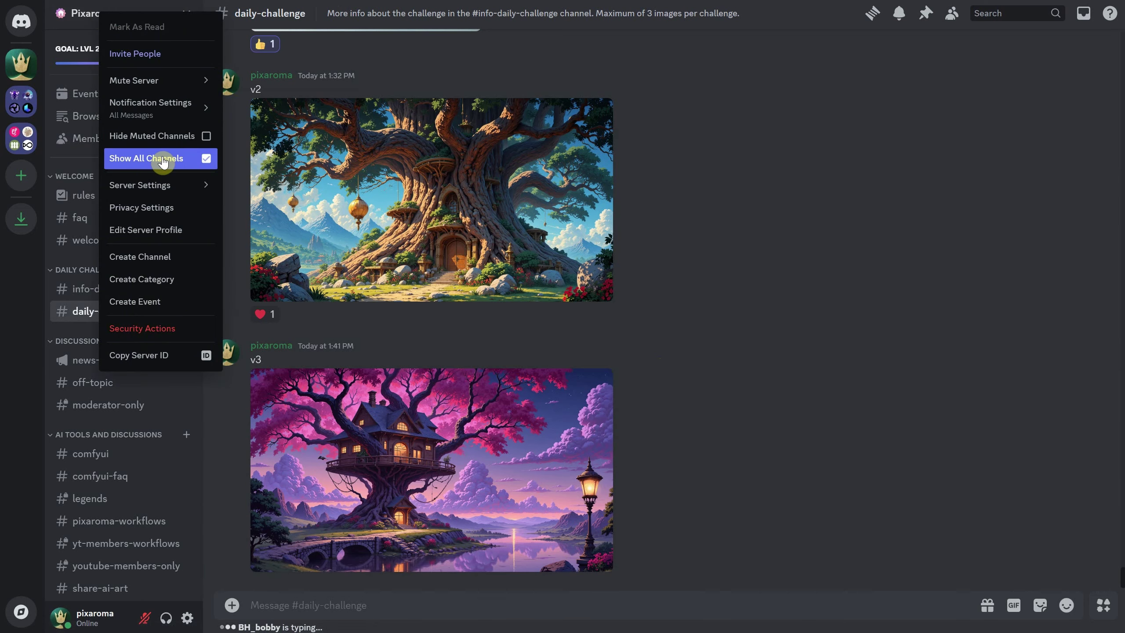
pyautogui.click(800, 421)
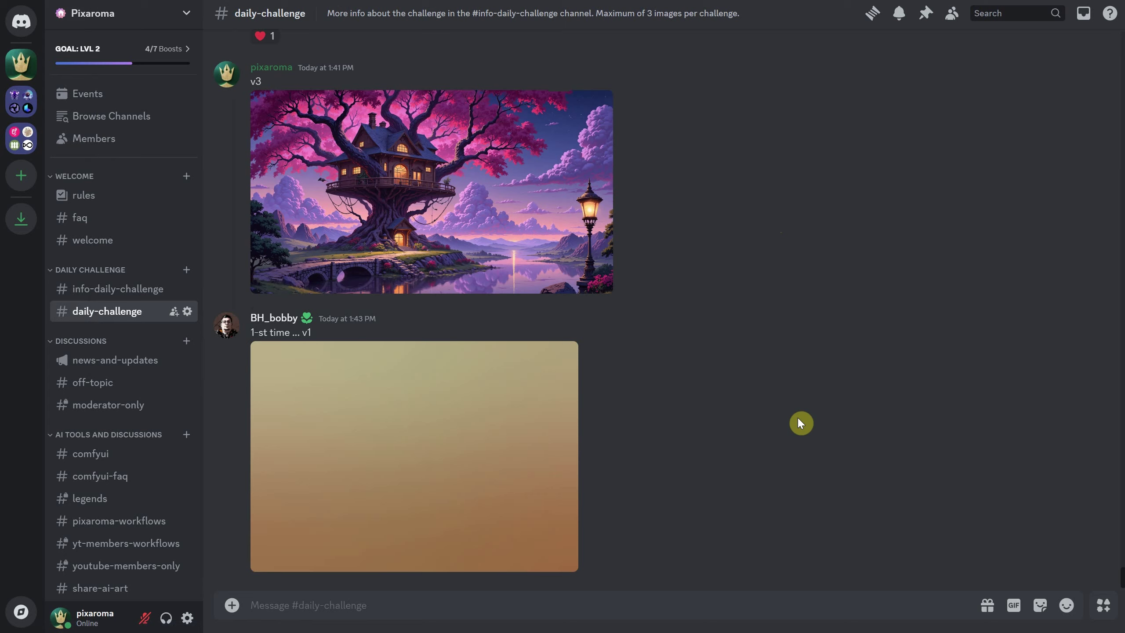
pyautogui.scroll(-2, 111, 368)
pyautogui.click(117, 410)
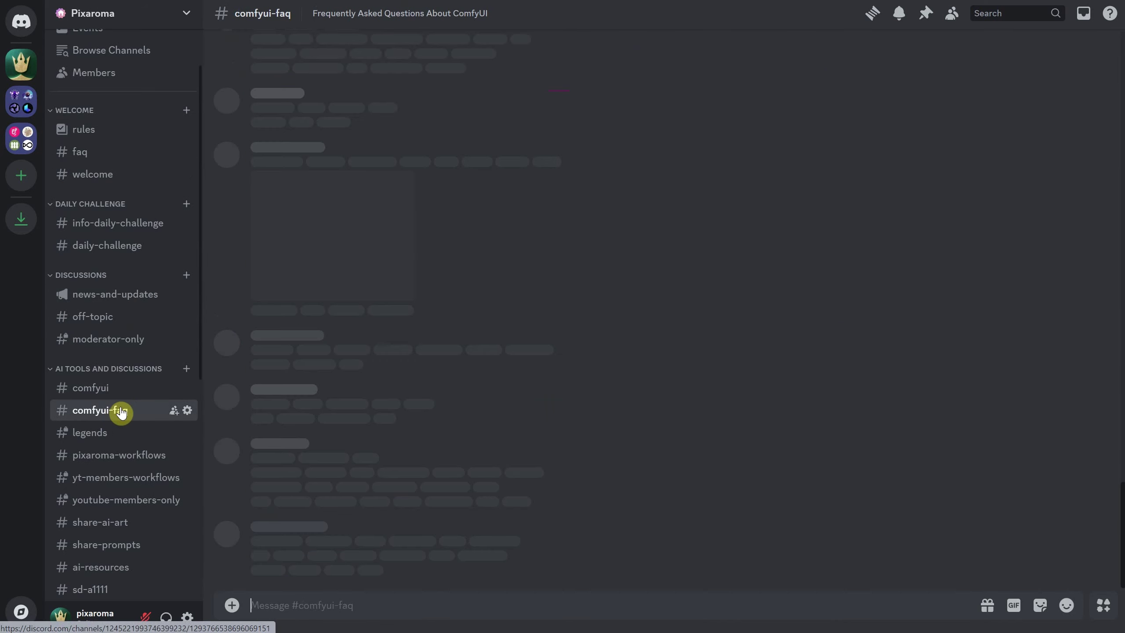
pyautogui.scroll(5, 724, 295)
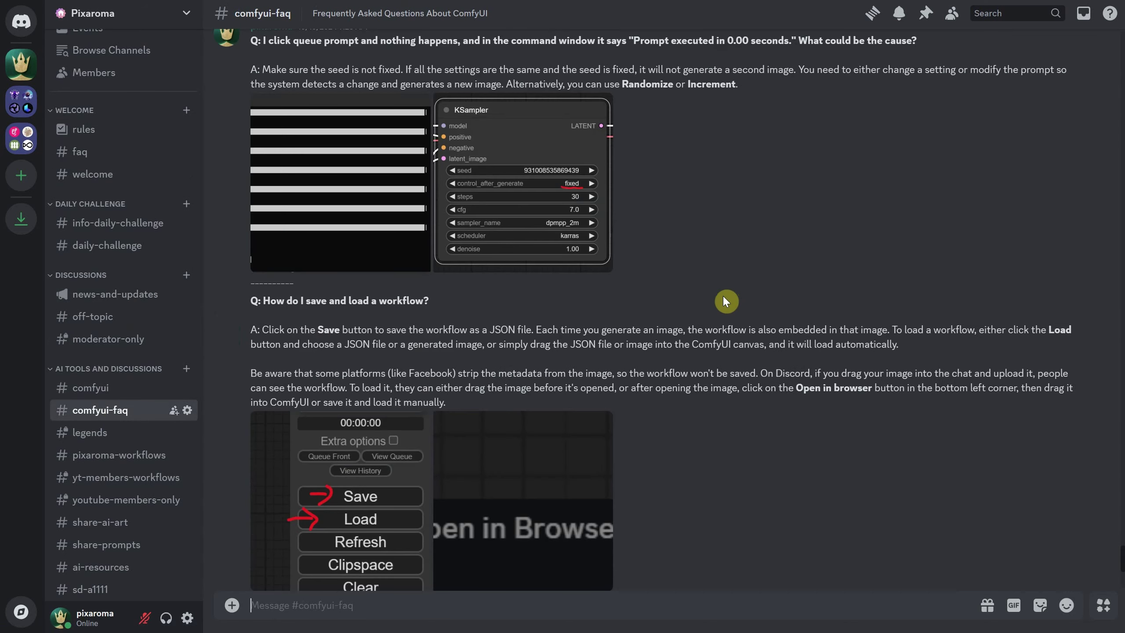
pyautogui.scroll(20, 723, 295)
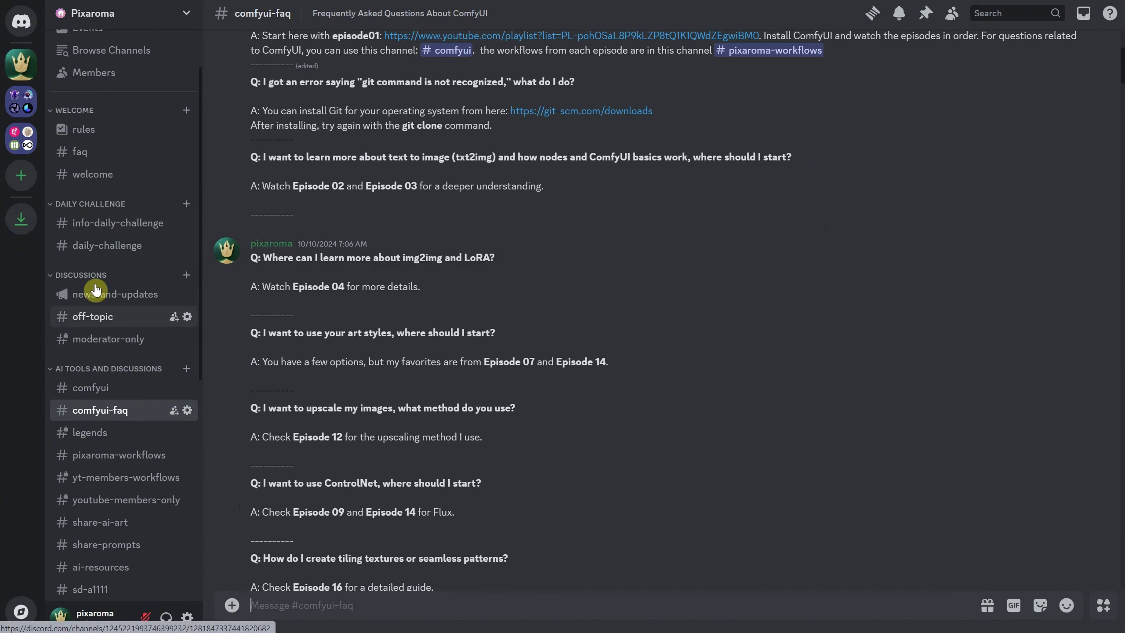
# Step: Open pixaroma-workflows and jump to the EP03 Basic SDXL workflow post found by searching 'ep03'
pyautogui.click(118, 455)
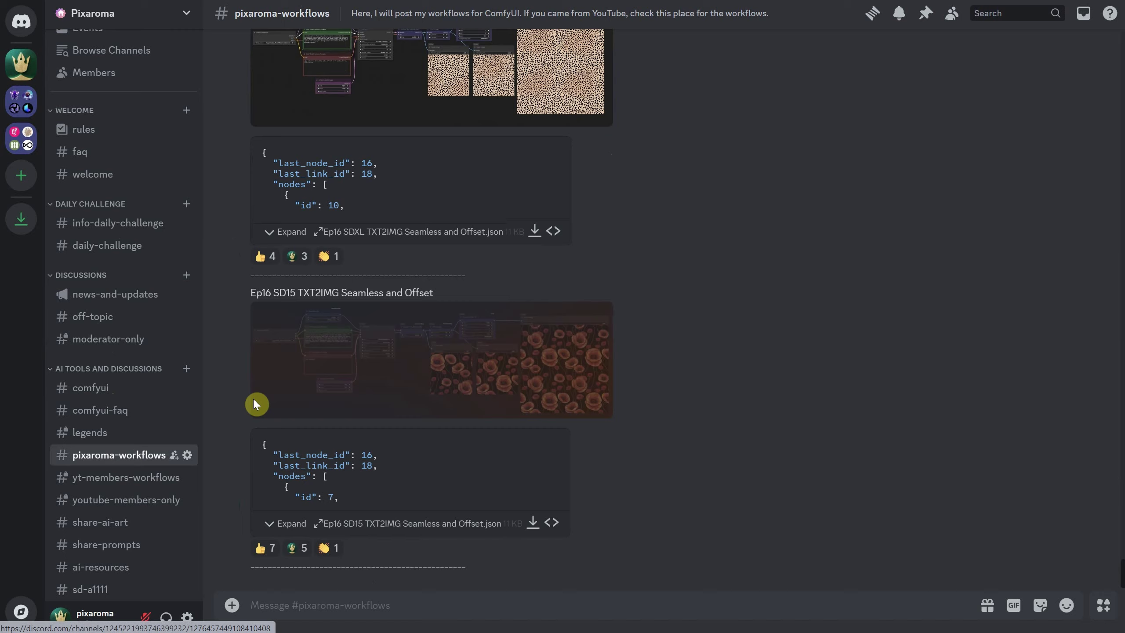
pyautogui.scroll(15, 769, 274)
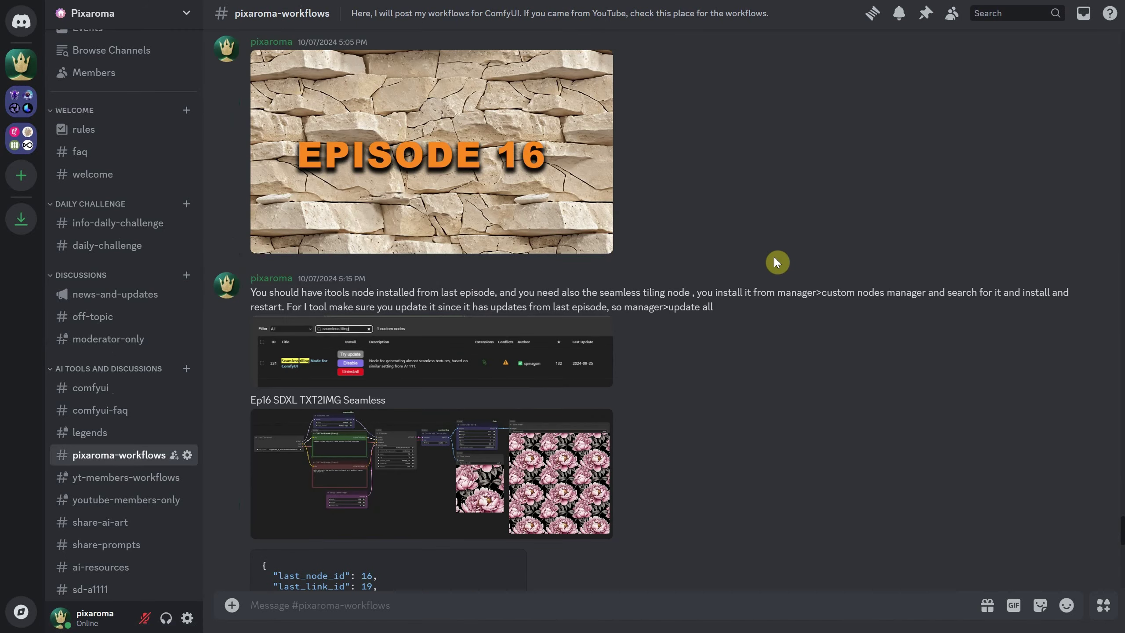
pyautogui.click(995, 13)
pyautogui.write('ep03')
pyautogui.press('Return')
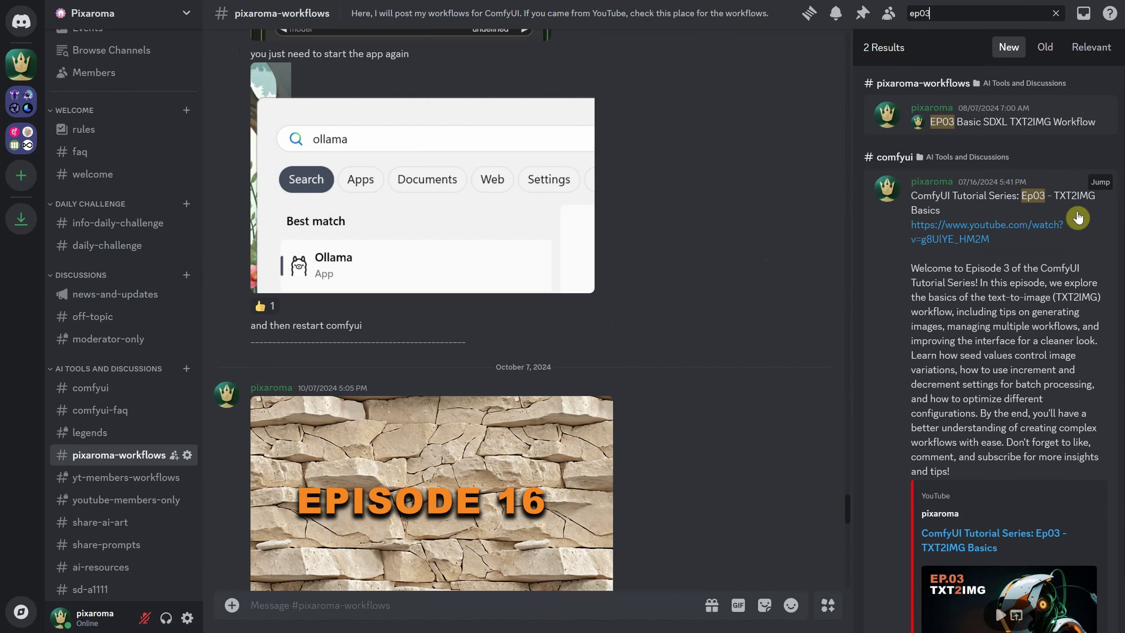
pyautogui.click(1075, 105)
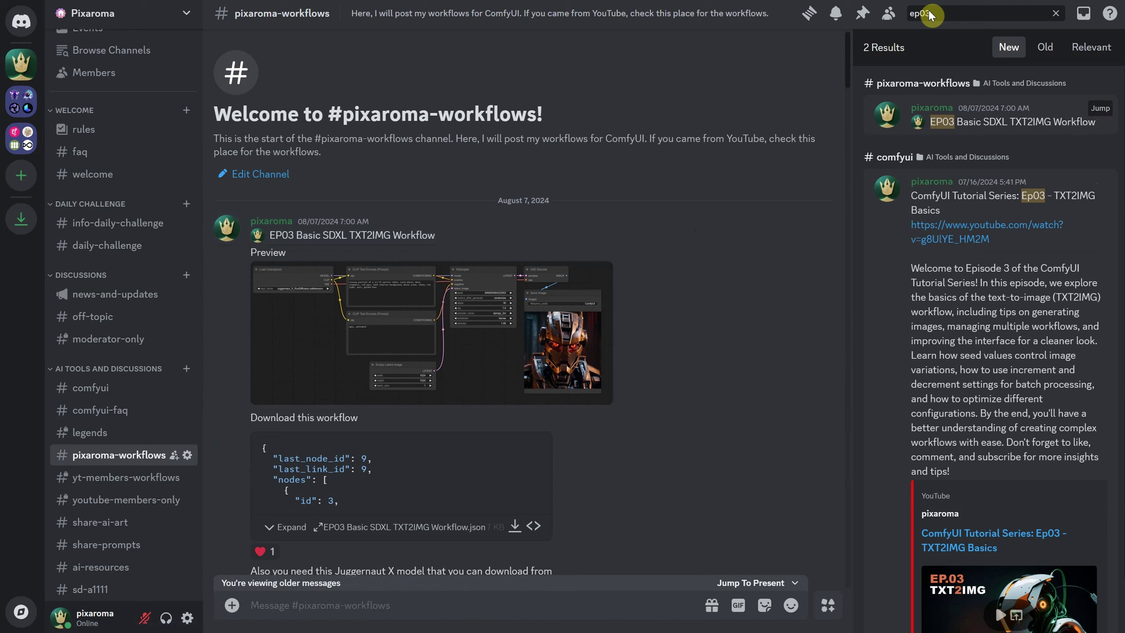
# Step: Search for 'ep13' and jump to the EP13 workflow posts
pyautogui.click(916, 12)
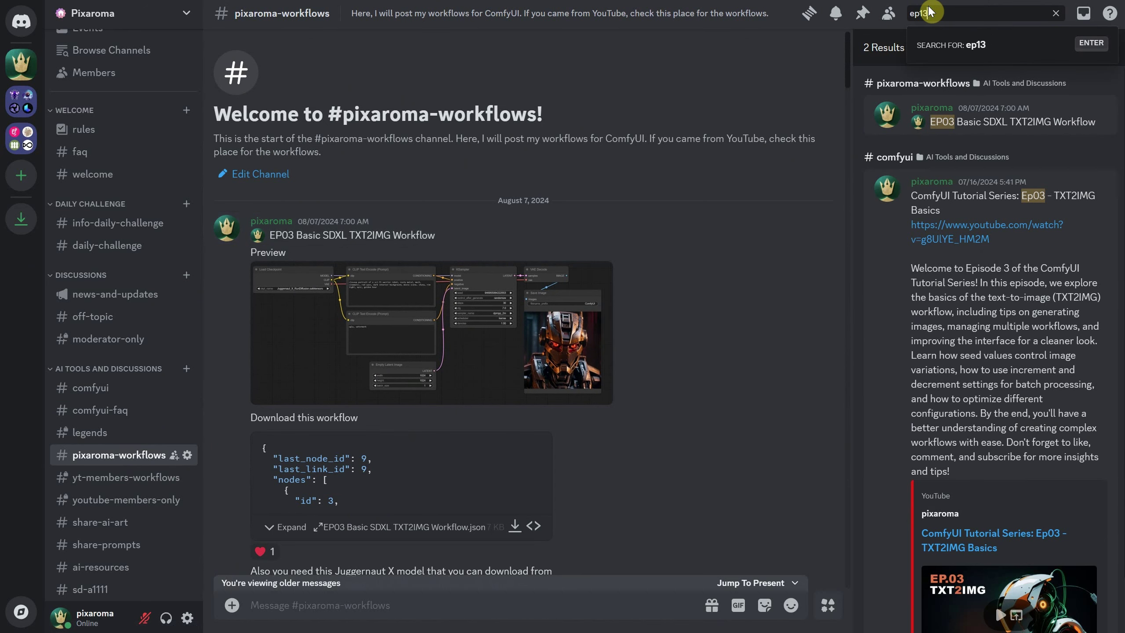
pyautogui.press('Return')
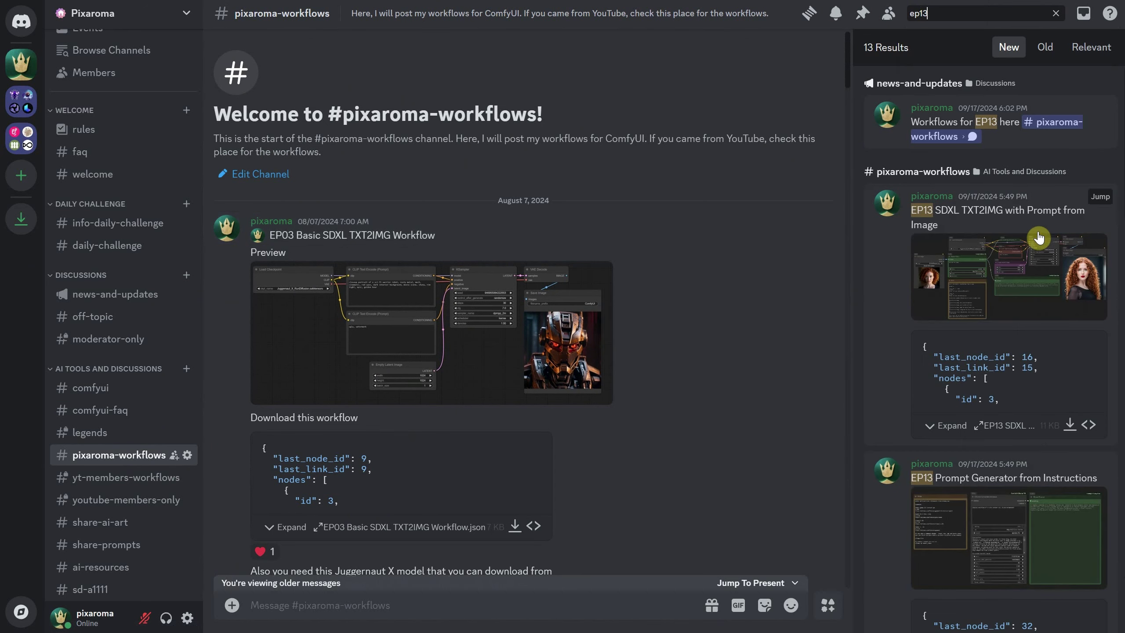
pyautogui.click(1100, 199)
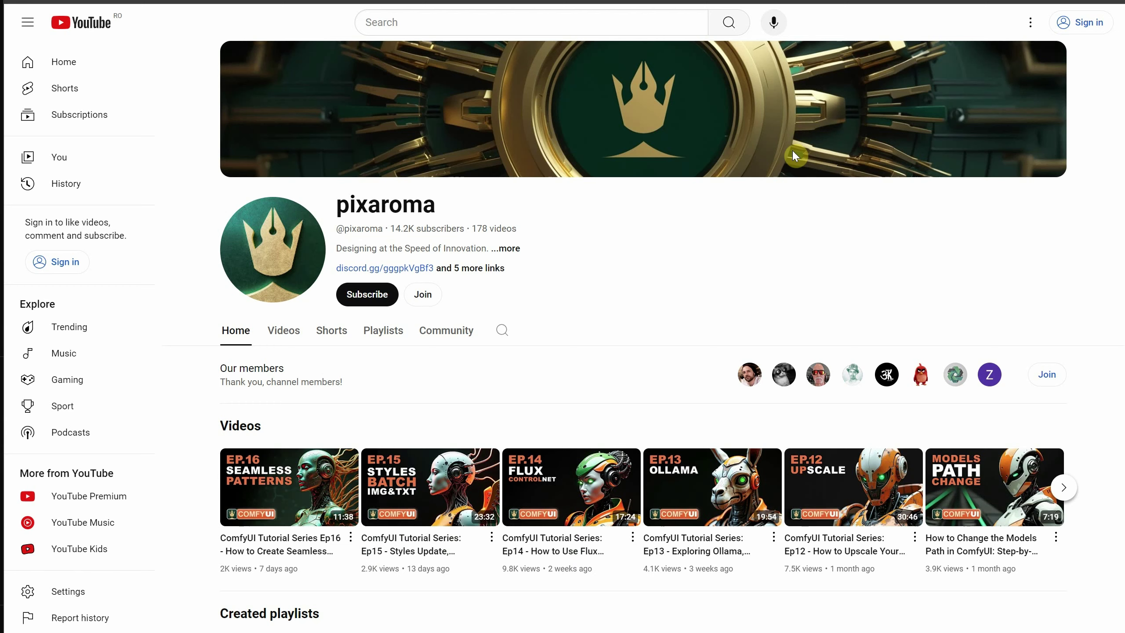
# Step: View the channel's membership Join offer, then dismiss it
pyautogui.click(424, 297)
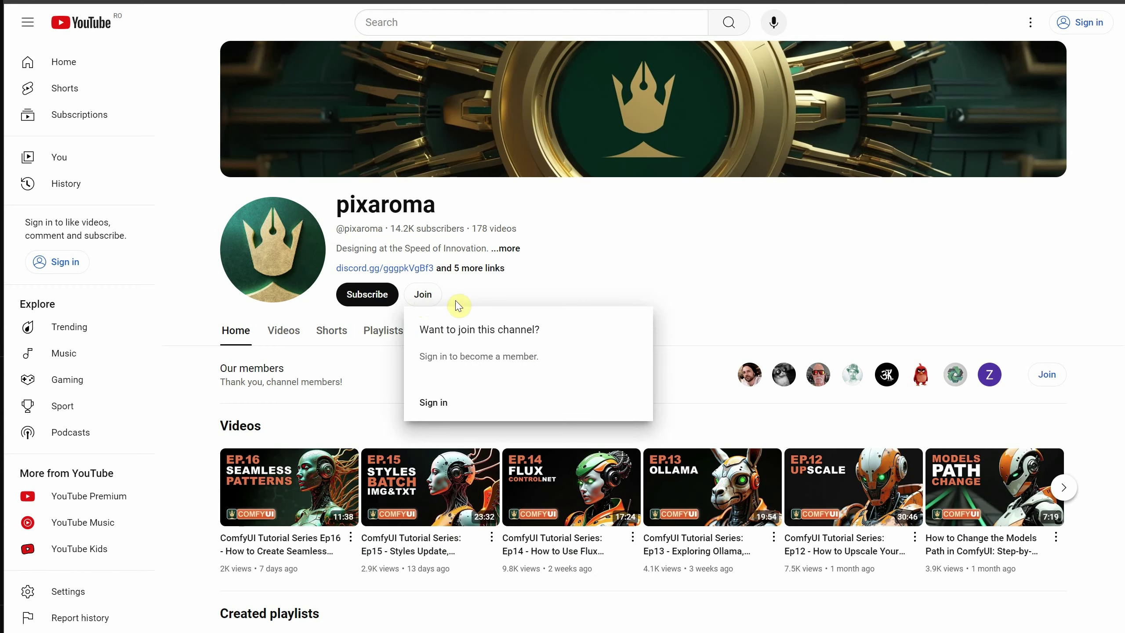
pyautogui.click(521, 298)
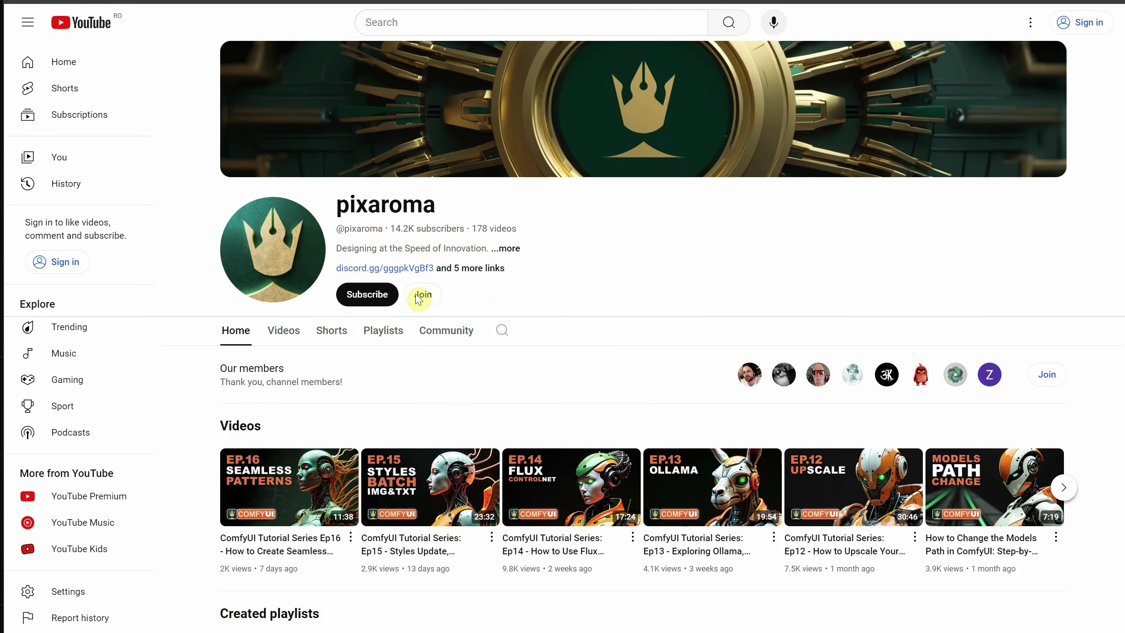